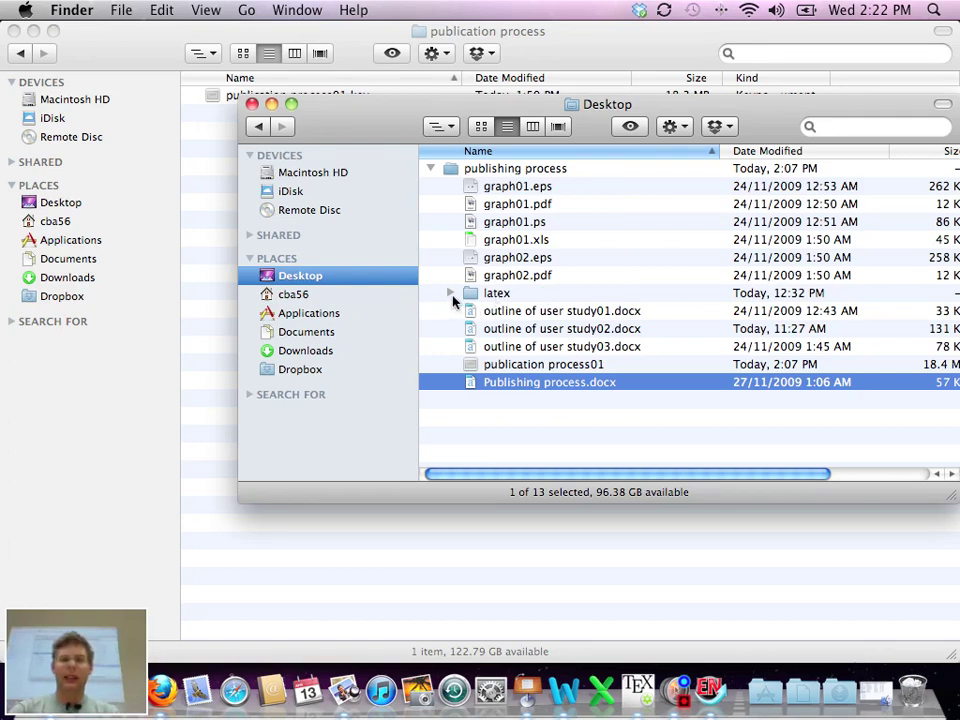
Expand the latex folder, collapse its plain copy subfolder, and open outline of user study01.docx in Word
left_click(450, 293)
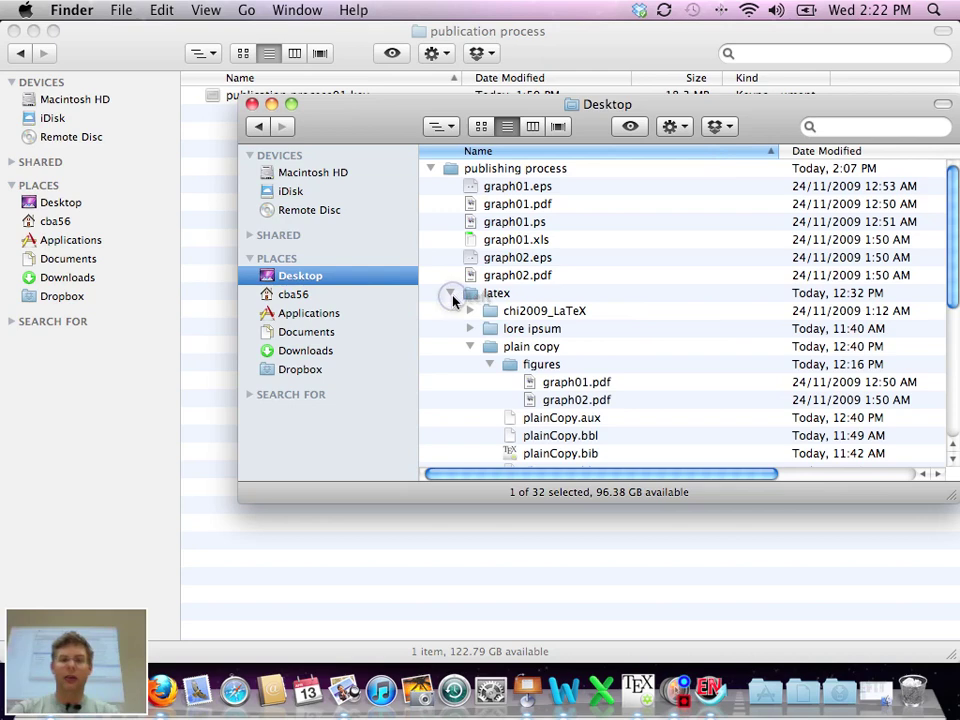
left_click(469, 345)
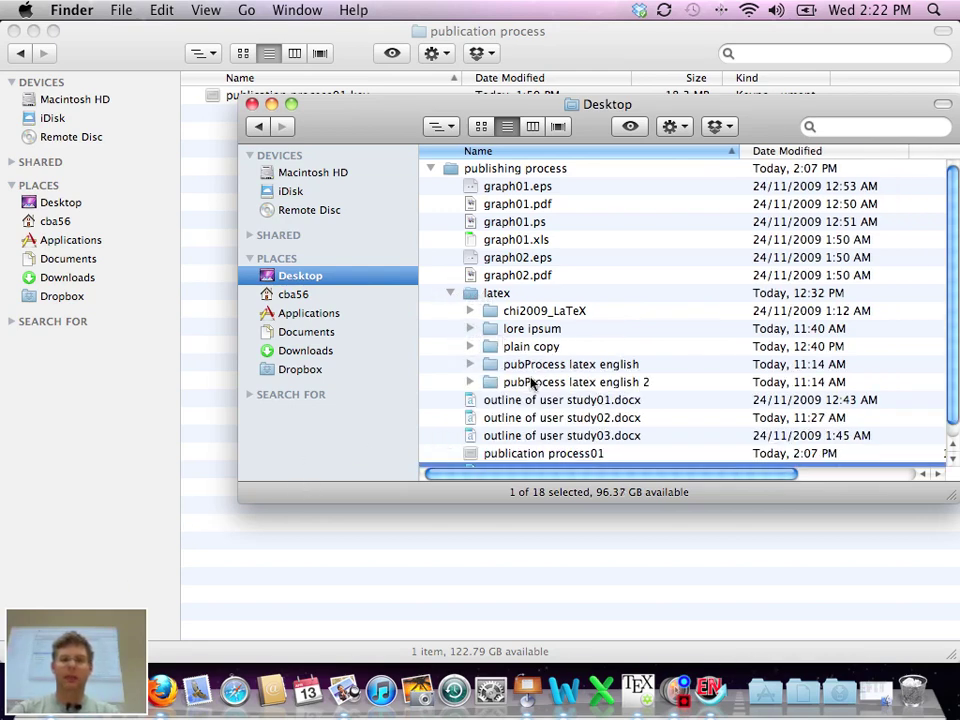
double_click(497, 400)
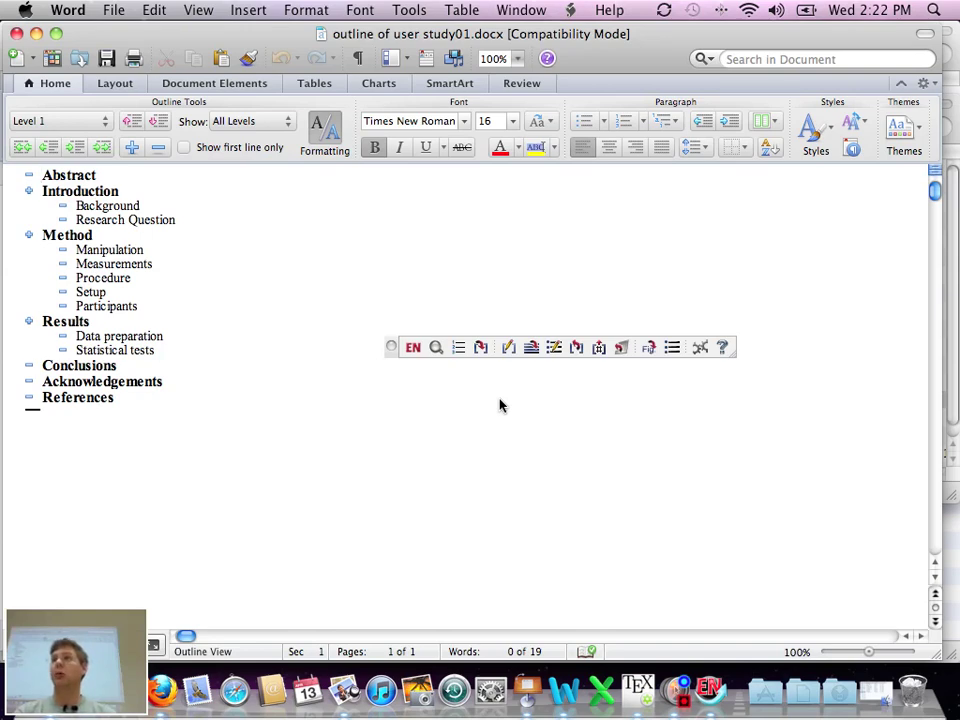
Switch back to Finder, open outline of user study02.docx, and move the floating EndNote toolbar off the Abstract text
key("super+tab")
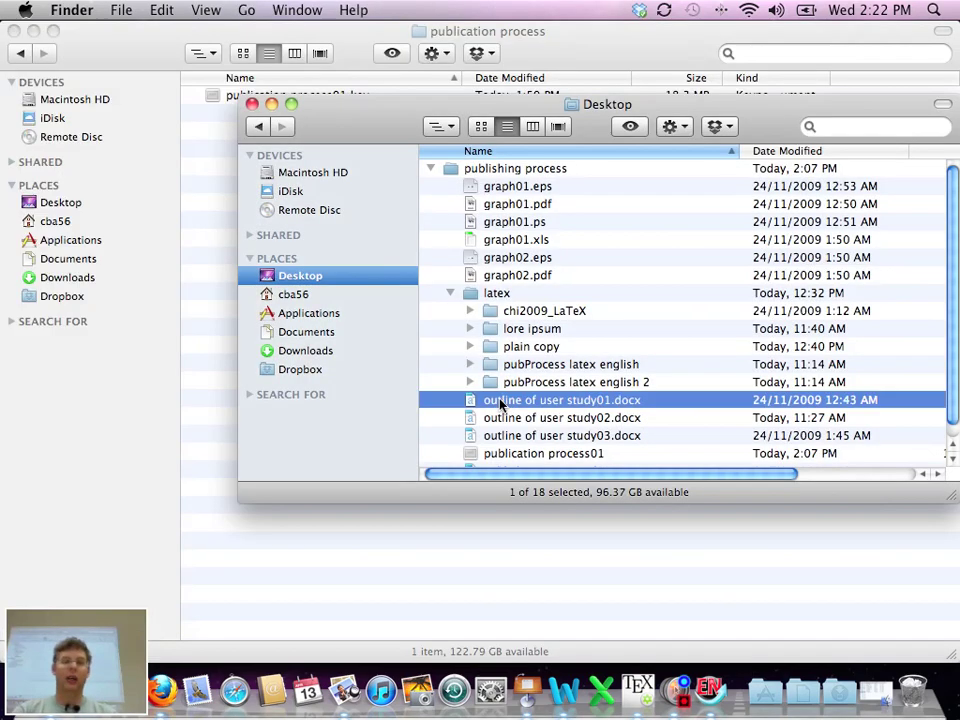
double_click(495, 418)
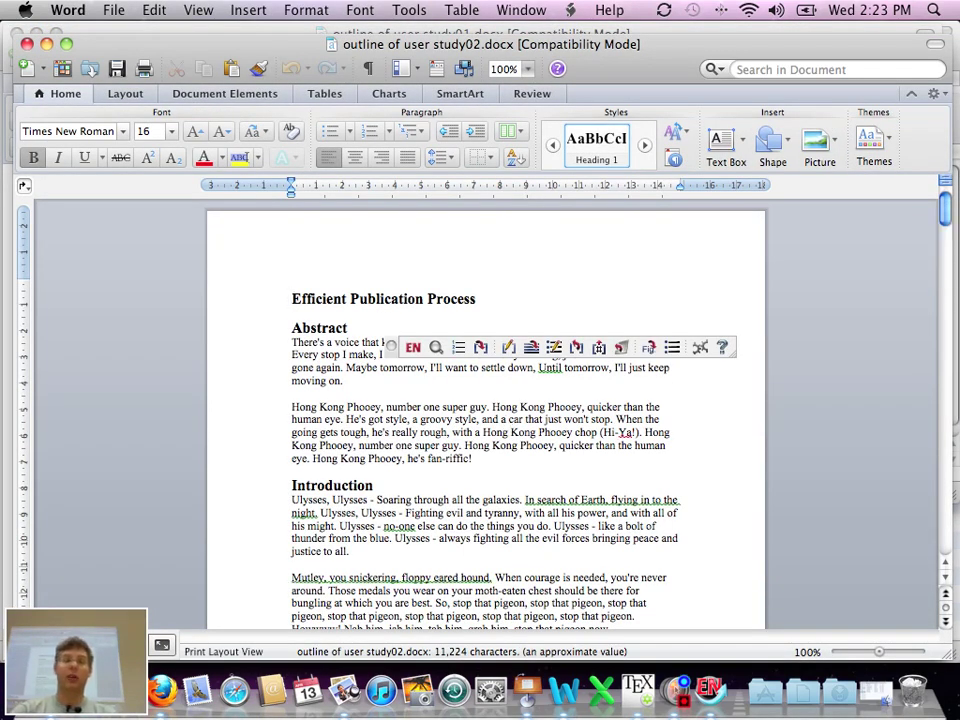
left_click_drag(390, 346, 602, 274)
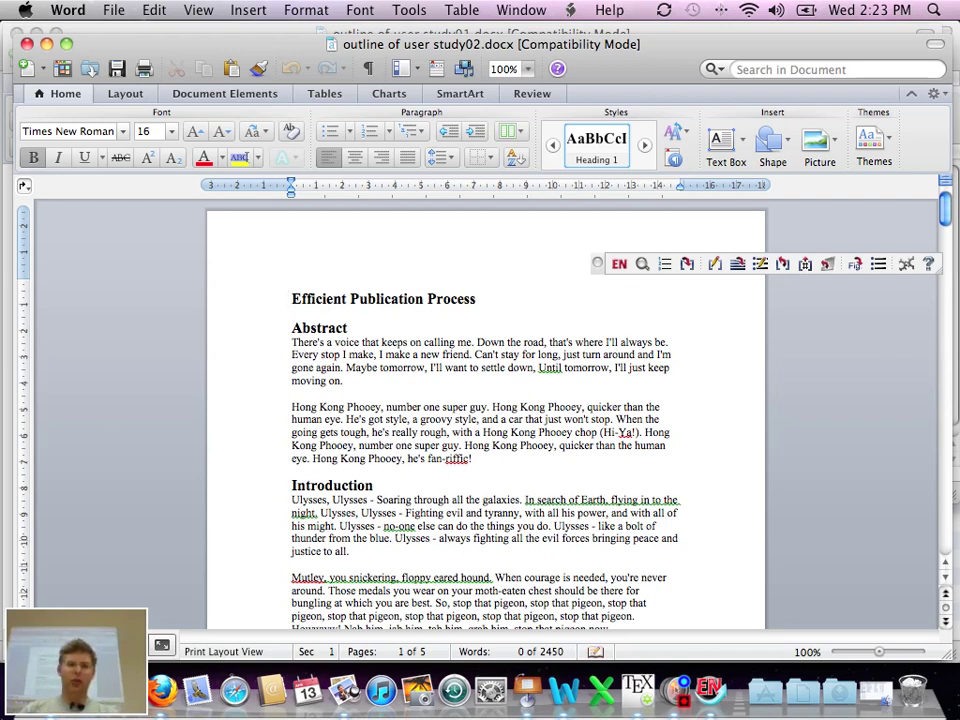
Add a new line below the first Introduction paragraph and insert the caption "Figure 1: show me" there
left_click(407, 553)
key("Return")
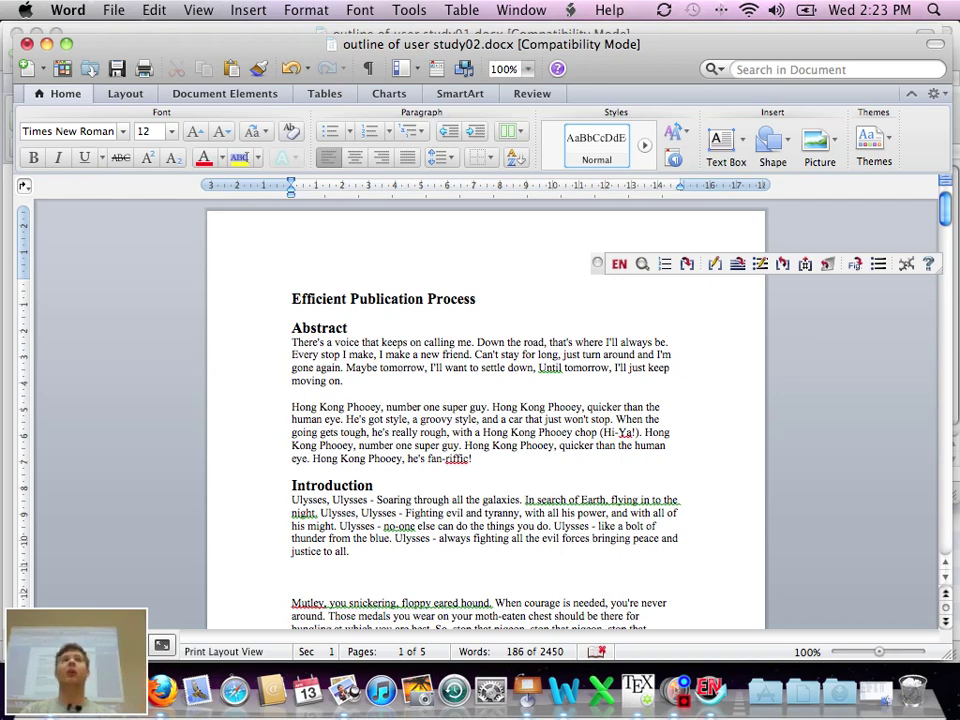
left_click(250, 10)
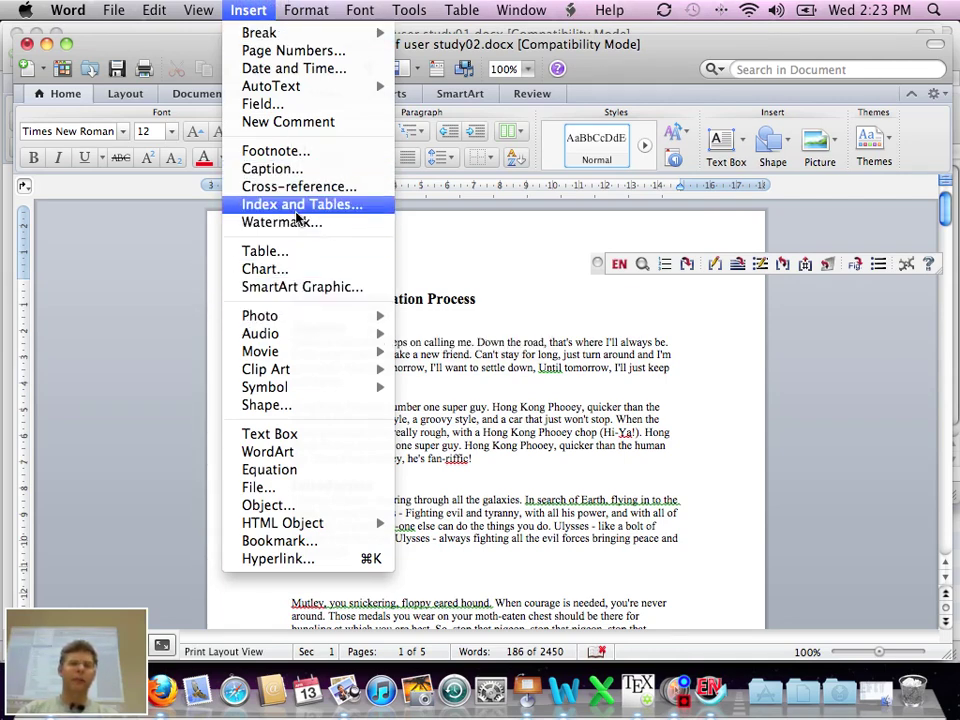
left_click(268, 168)
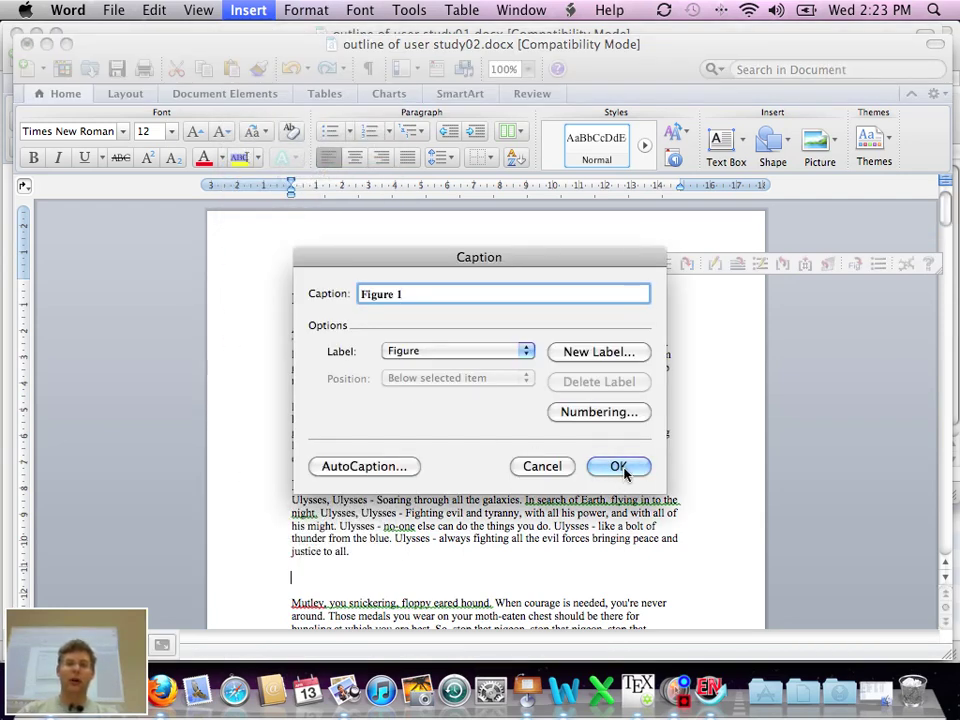
type(": show me")
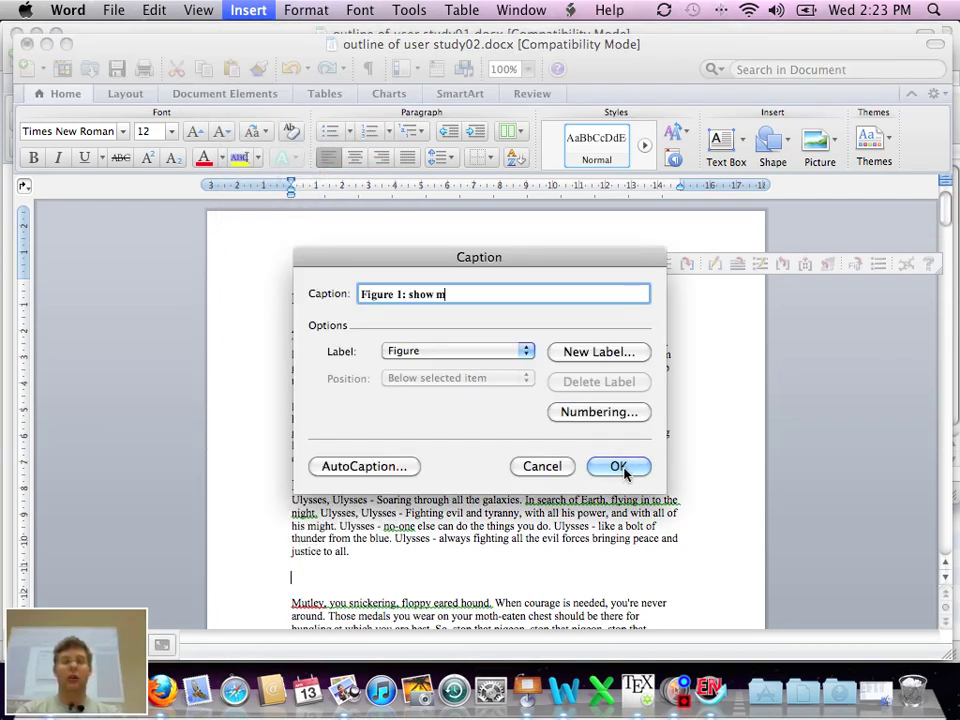
left_click(620, 467)
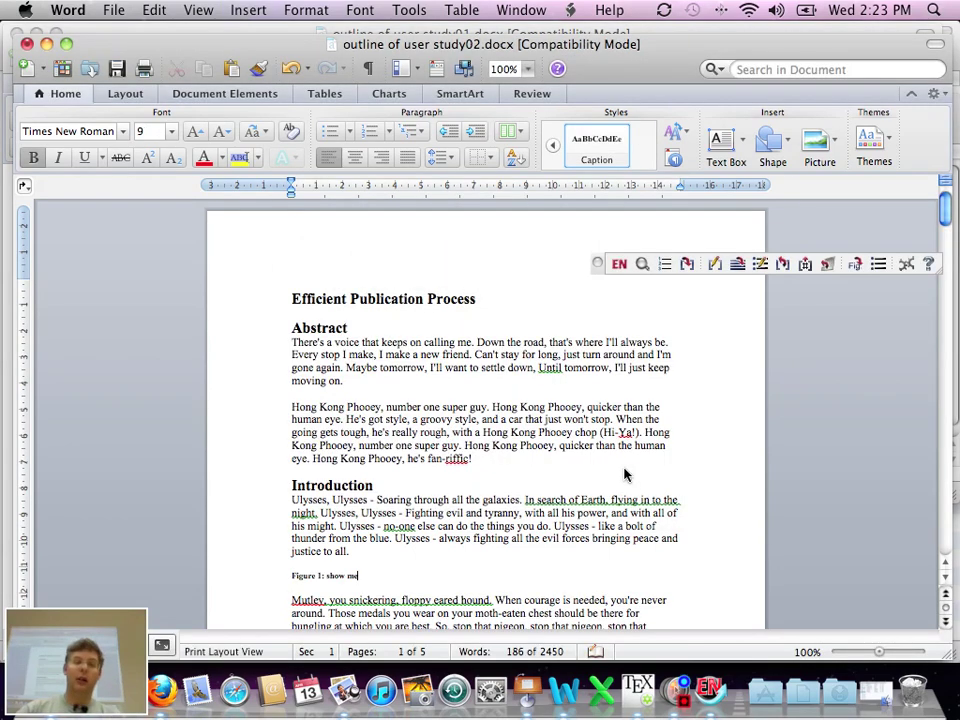
Insert a cross-reference to the Figure 1 caption, using only label and number, at the end of the first Introduction paragraph
left_click(286, 410)
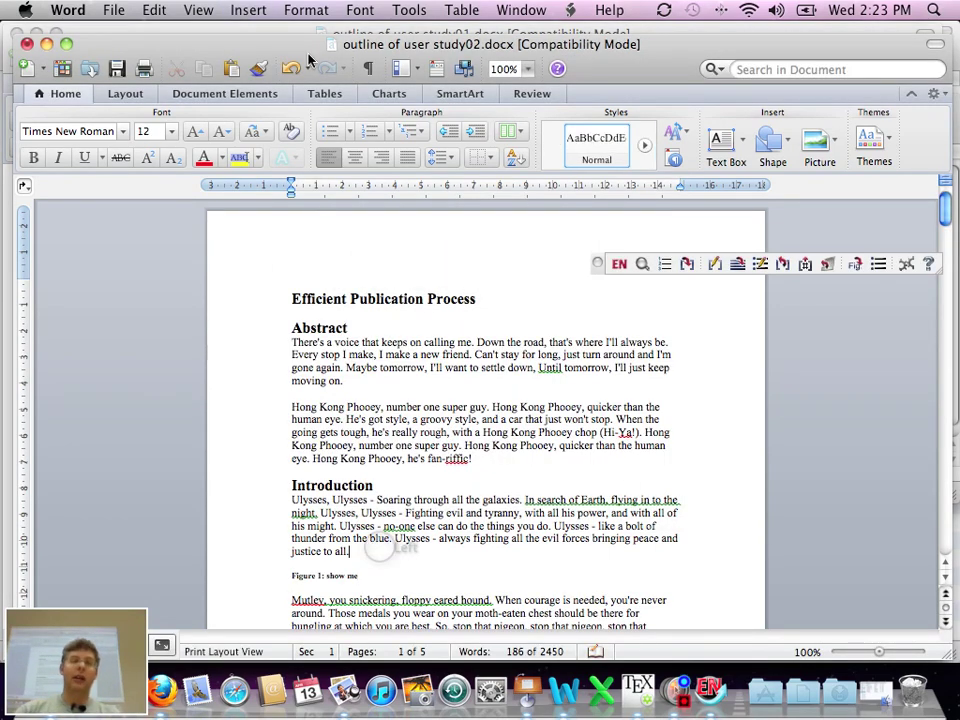
left_click(248, 10)
left_click(339, 186)
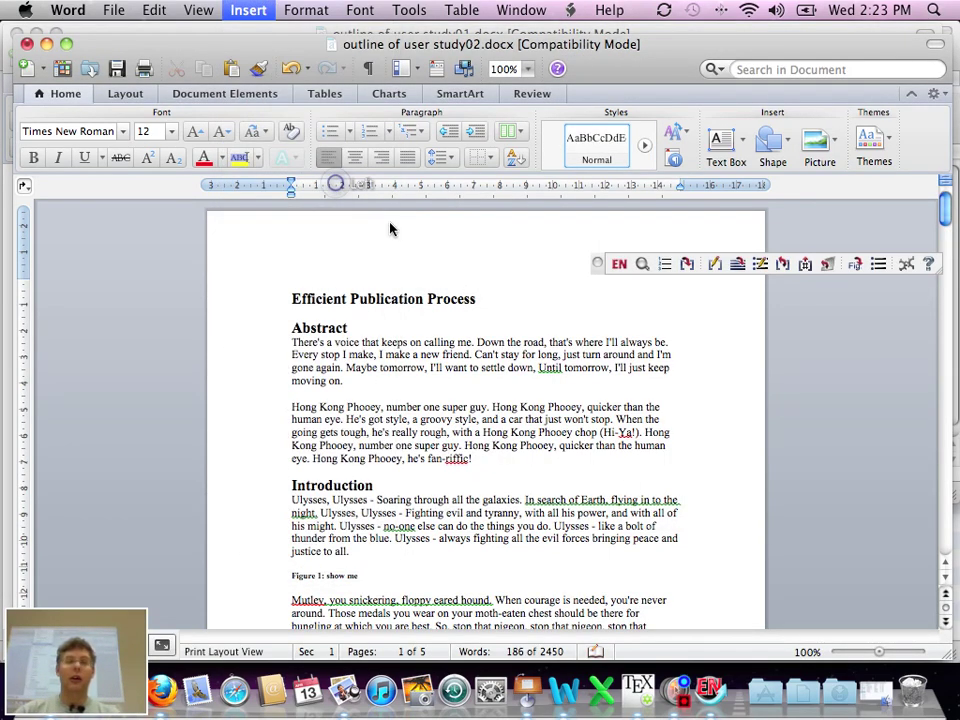
left_click(553, 418)
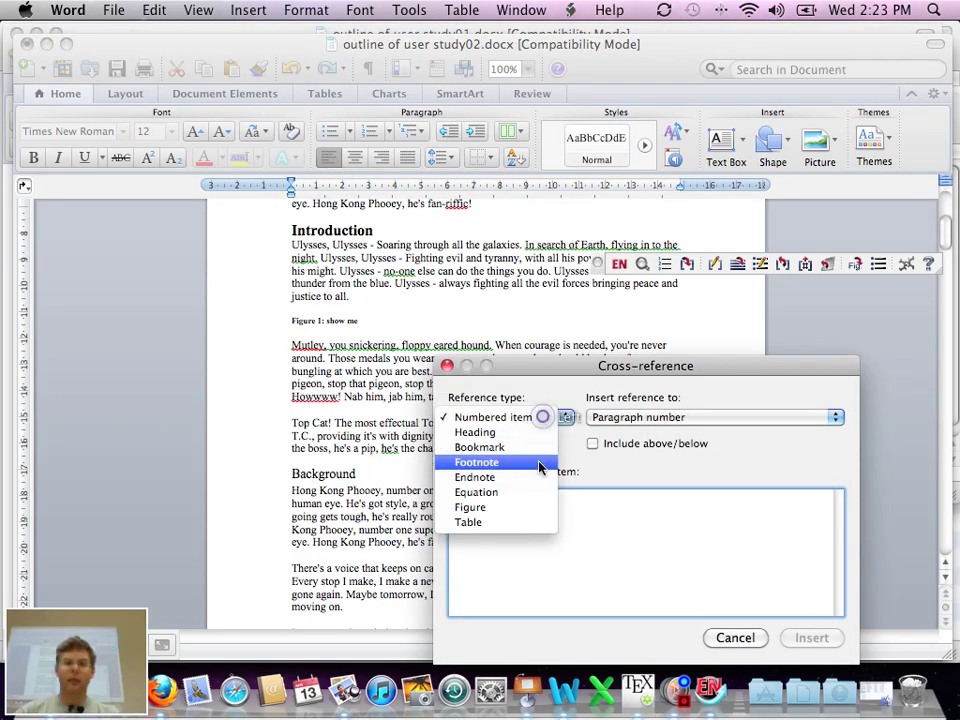
left_click(525, 507)
left_click(653, 418)
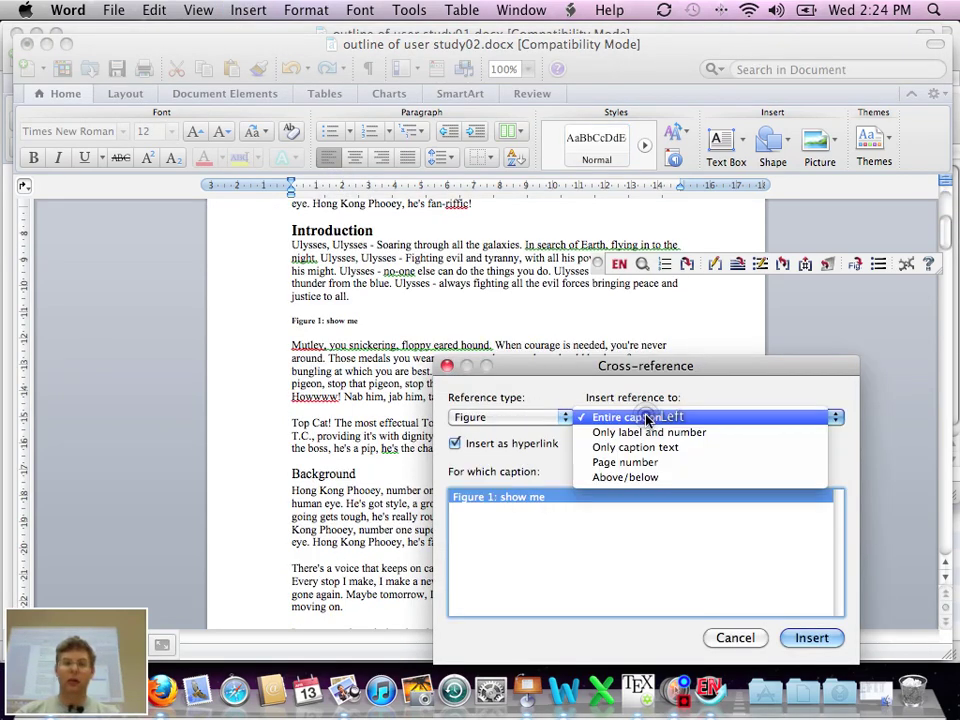
left_click(652, 430)
left_click(815, 638)
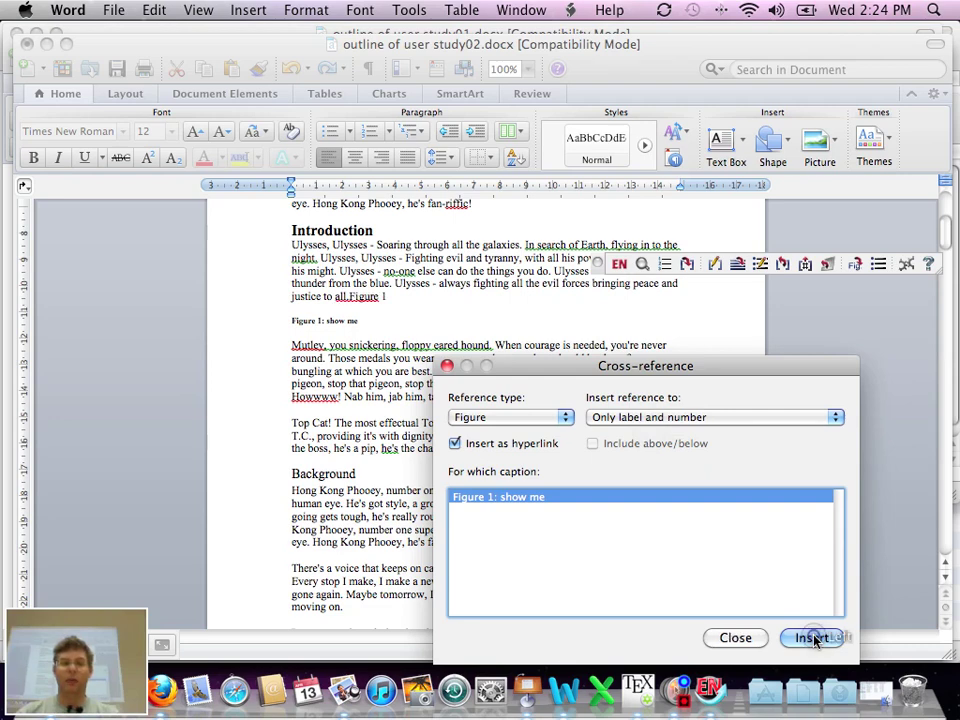
left_click(737, 638)
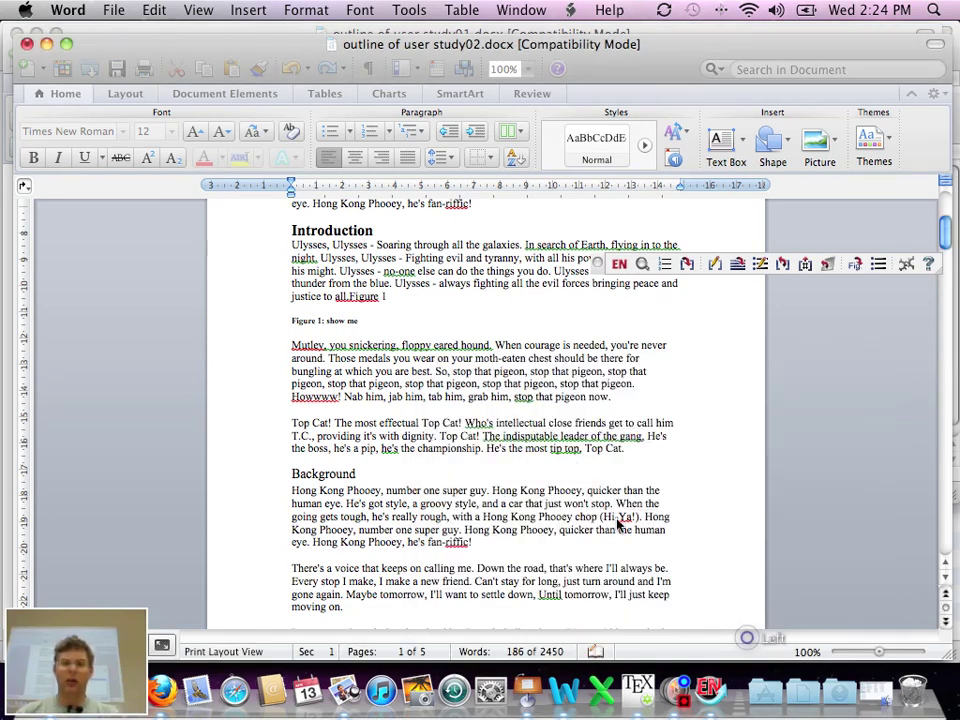
Wrap the Figure 1 cross-reference in parentheses so the sentence ends with "(see Figure 1)."
left_click(347, 296)
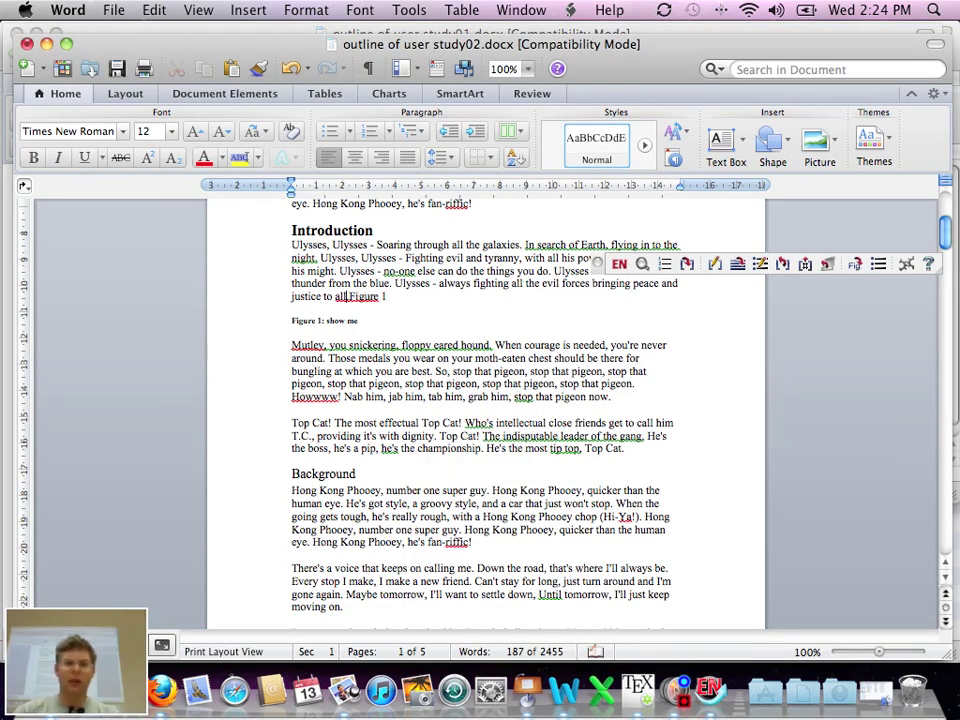
type("(see")
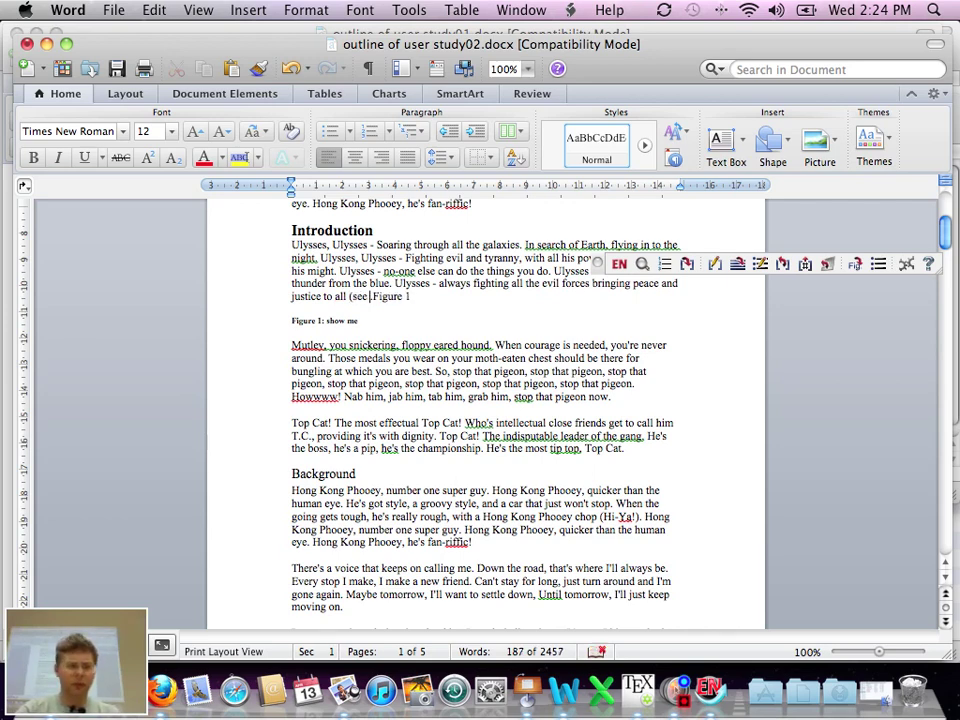
key("Right")
key("Right")
key("Right")
key("Right")
key("Right")
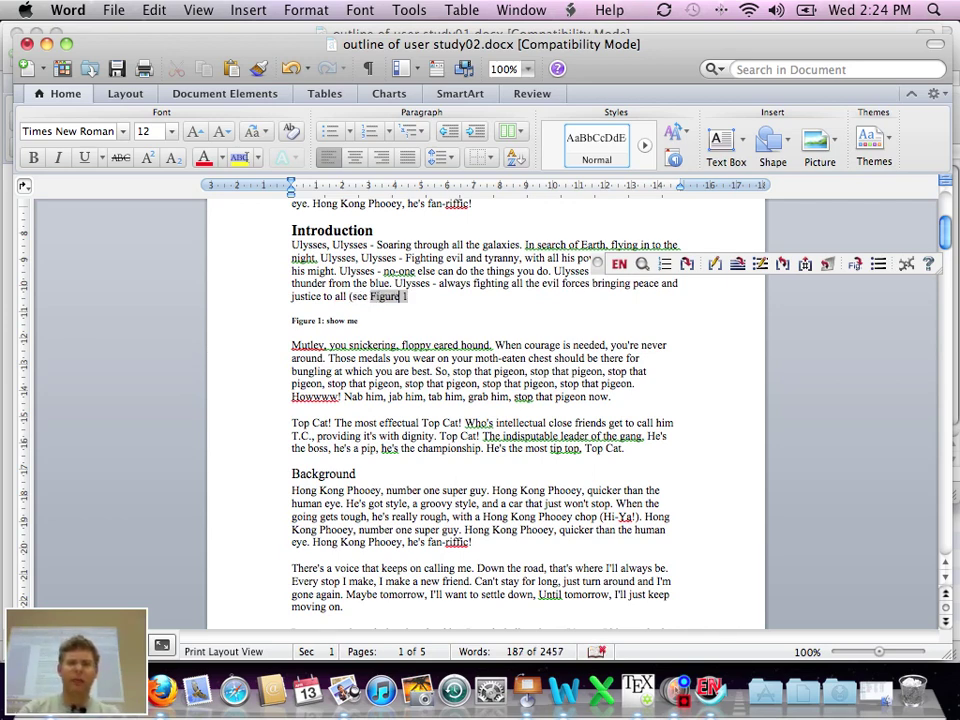
key("Left")
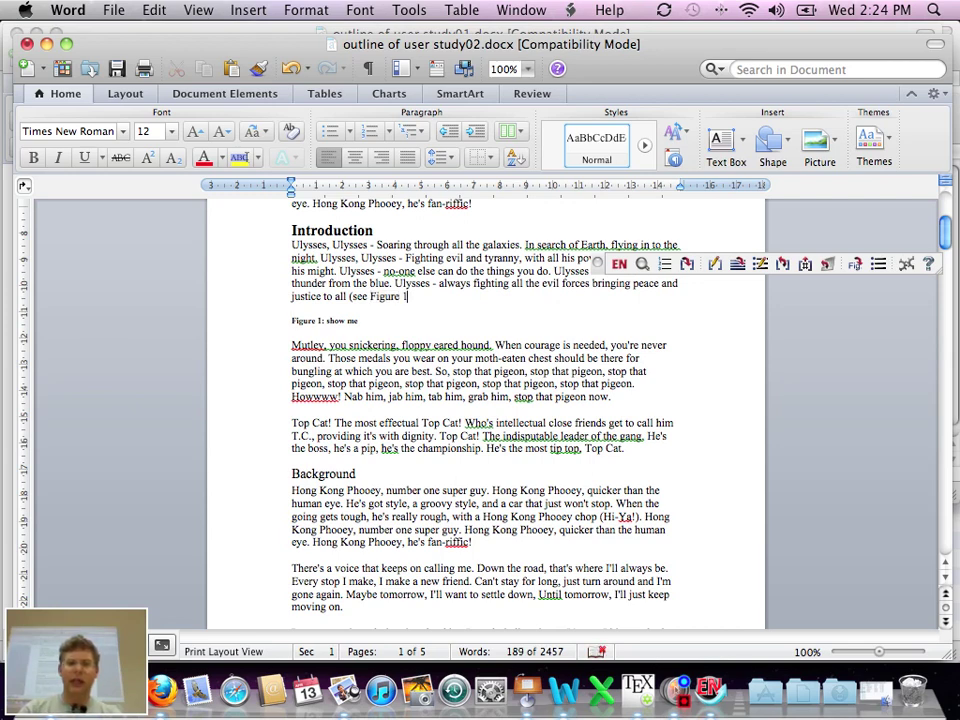
type(").")
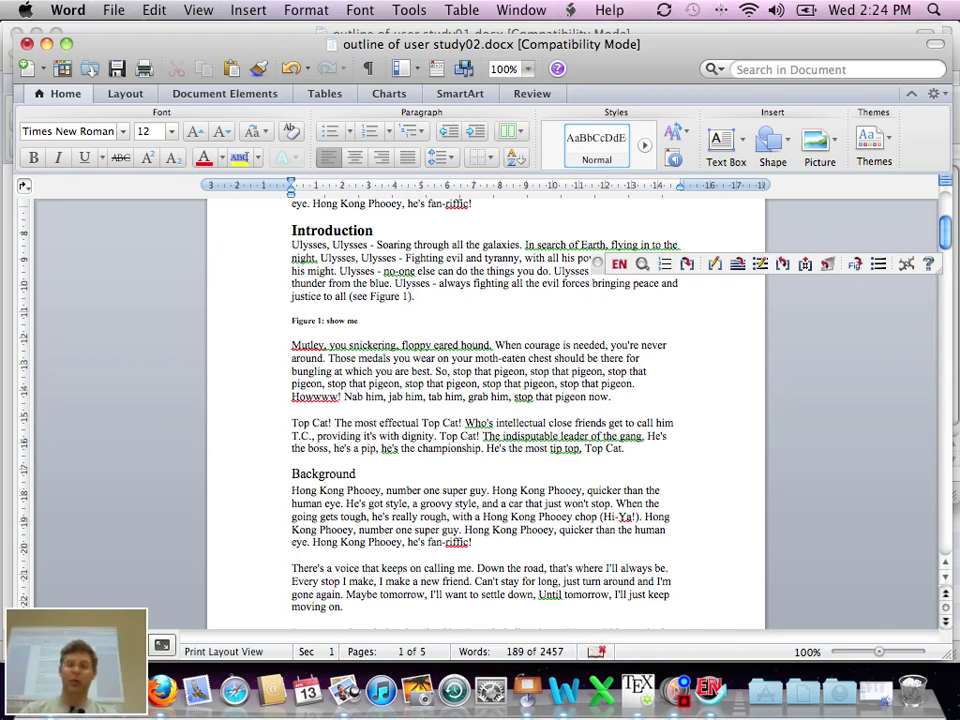
Enter a manual citation "[1]" after the last "Ulysses" in the first Introduction paragraph, and delete it again
left_click(433, 283)
type("[1]")
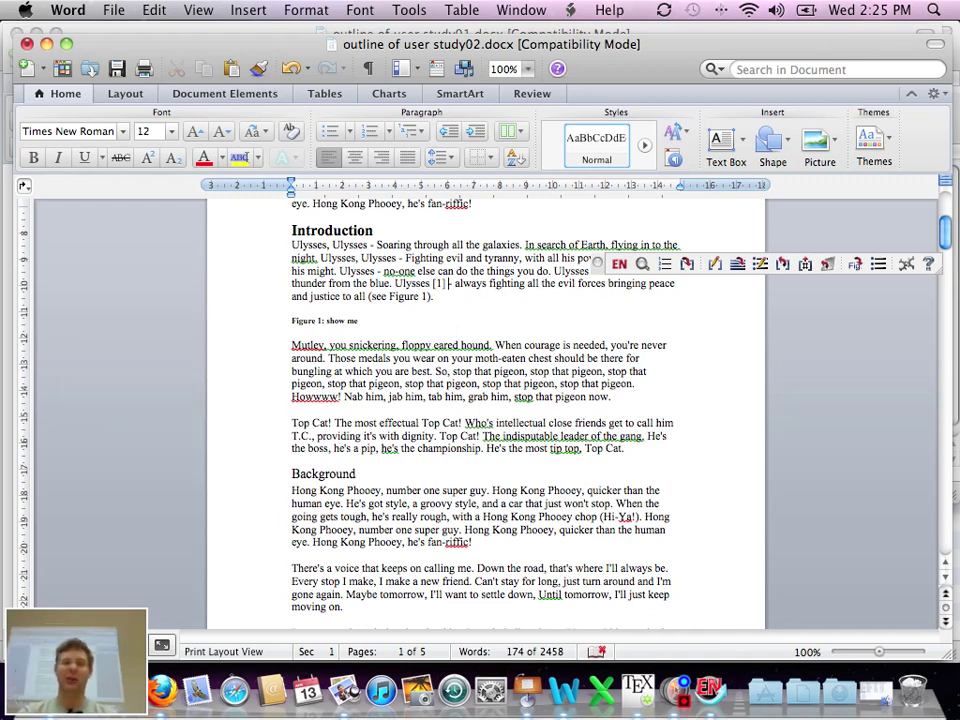
key("BackSpace")
key("BackSpace")
key("BackSpace")
key("BackSpace")
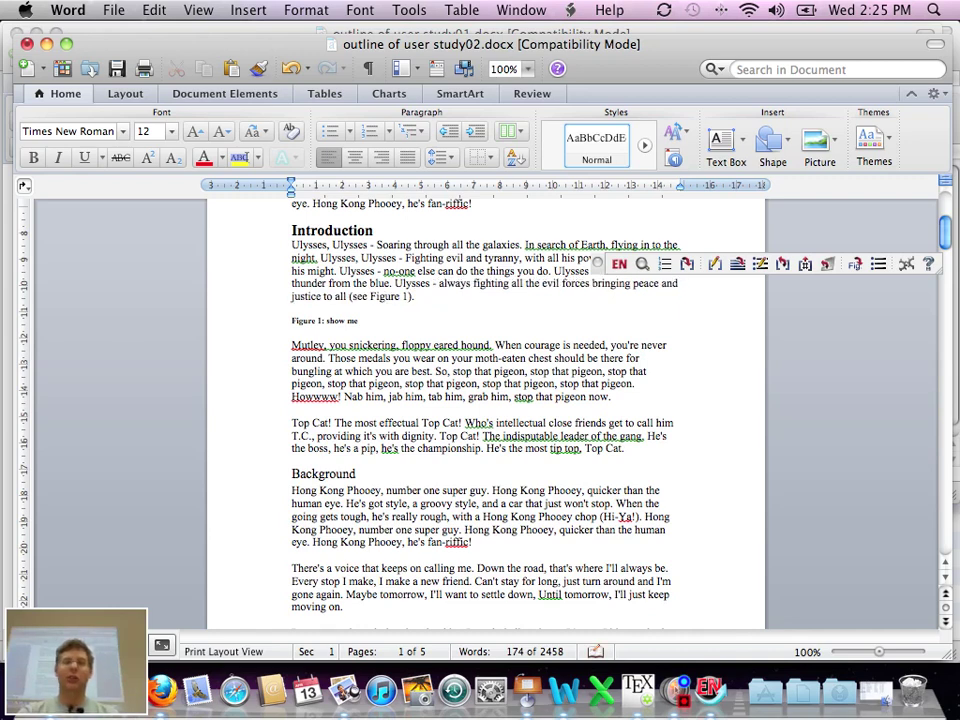
key("BackSpace")
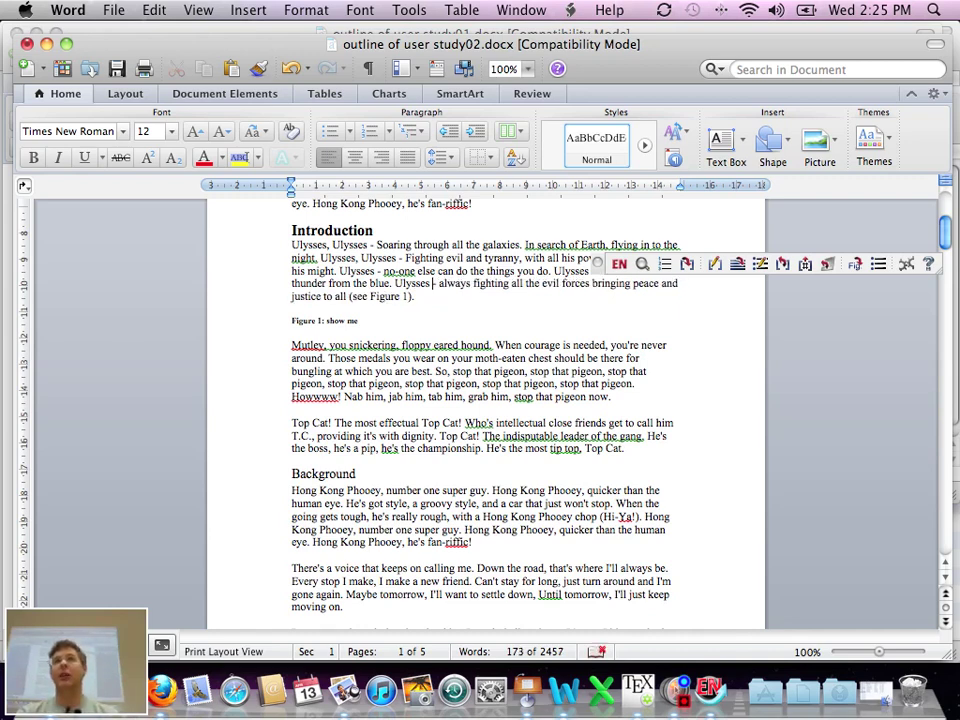
Switch to Firefox and close its Downloads window to view the Endnote Downloads page
key("super+Tab")
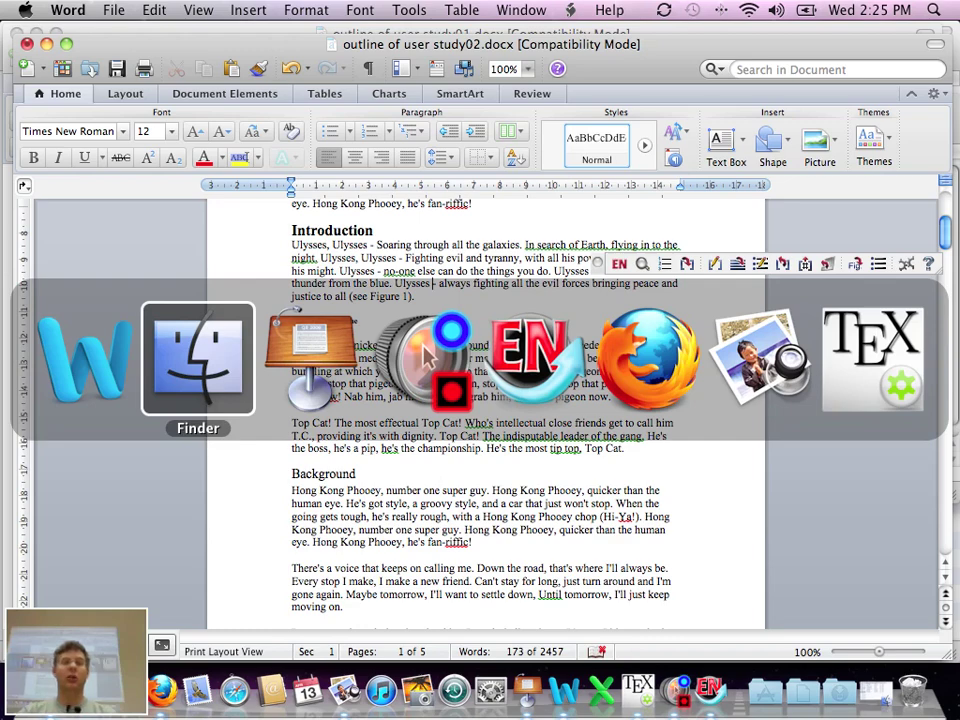
key("super+Tab")
key("super+Tab")
key("super+Tab")
key("super+Tab")
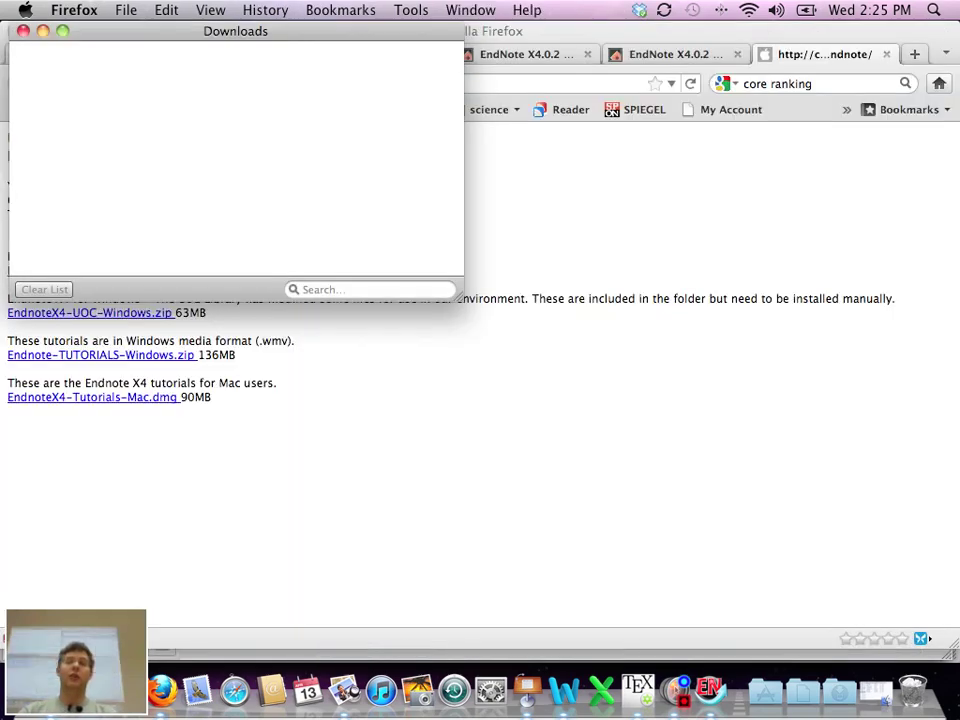
left_click(266, 158)
key("super+w")
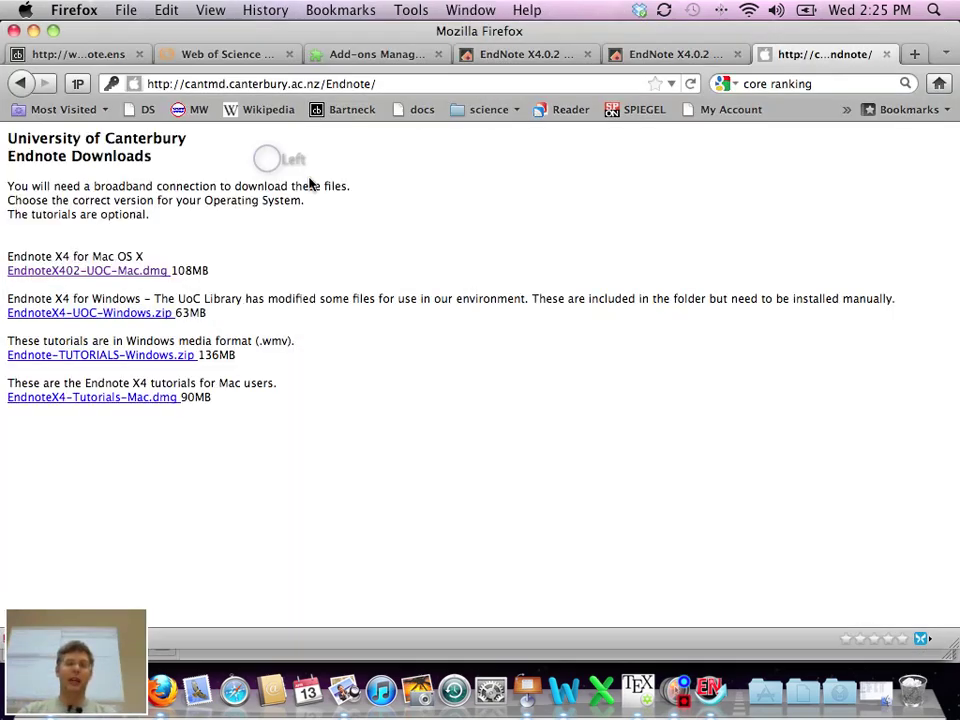
left_click(500, 311)
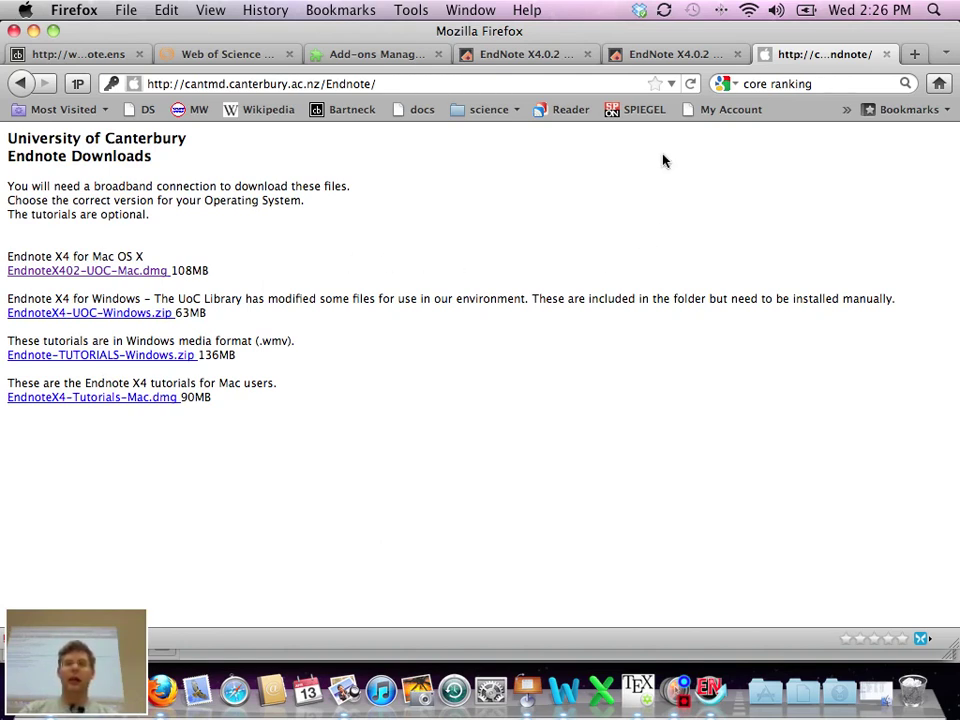
Close the two EndNote X4.0.2 update tabs and the Add-ons Manager tab
left_click(736, 55)
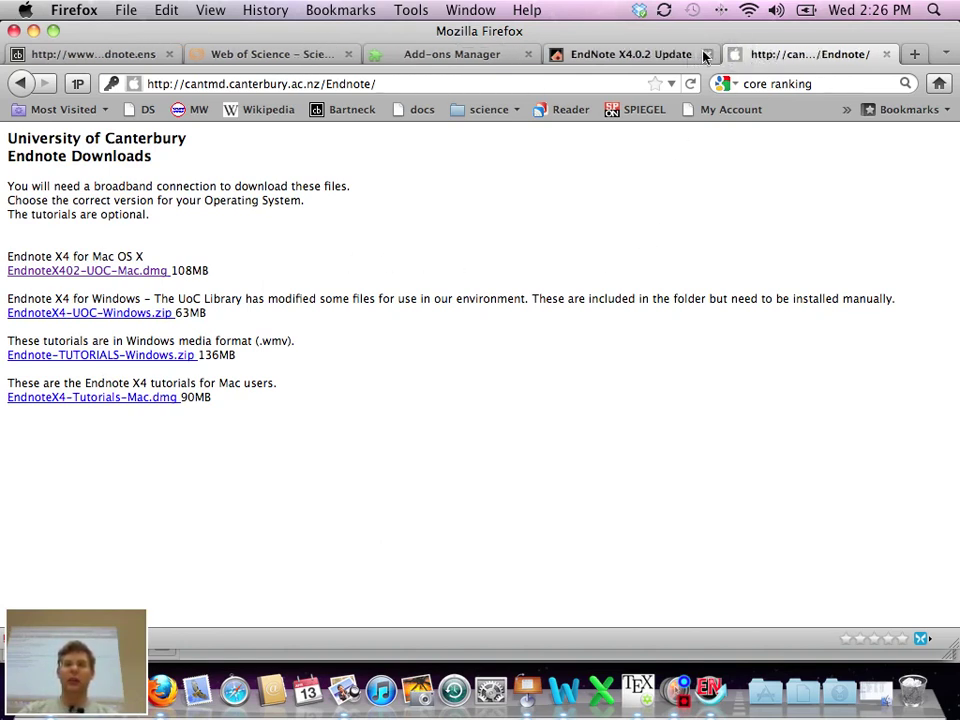
left_click(695, 54)
left_click(662, 54)
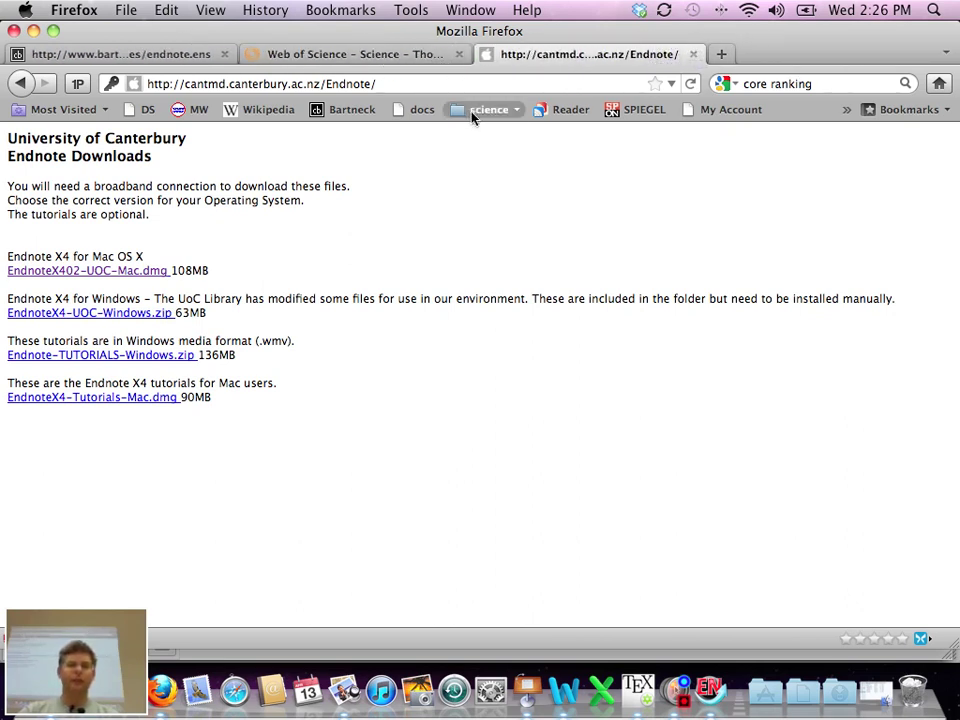
Open the Zotero home page in a new tab from the usi bookmarks folder
key("super+t")
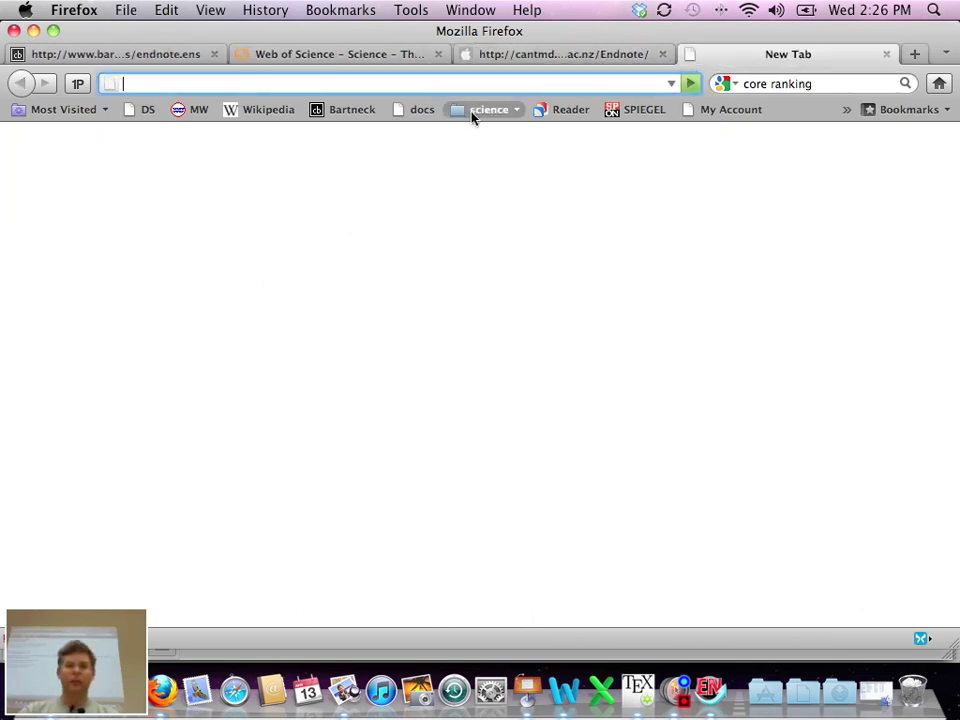
left_click(846, 110)
mouse_move(856, 172)
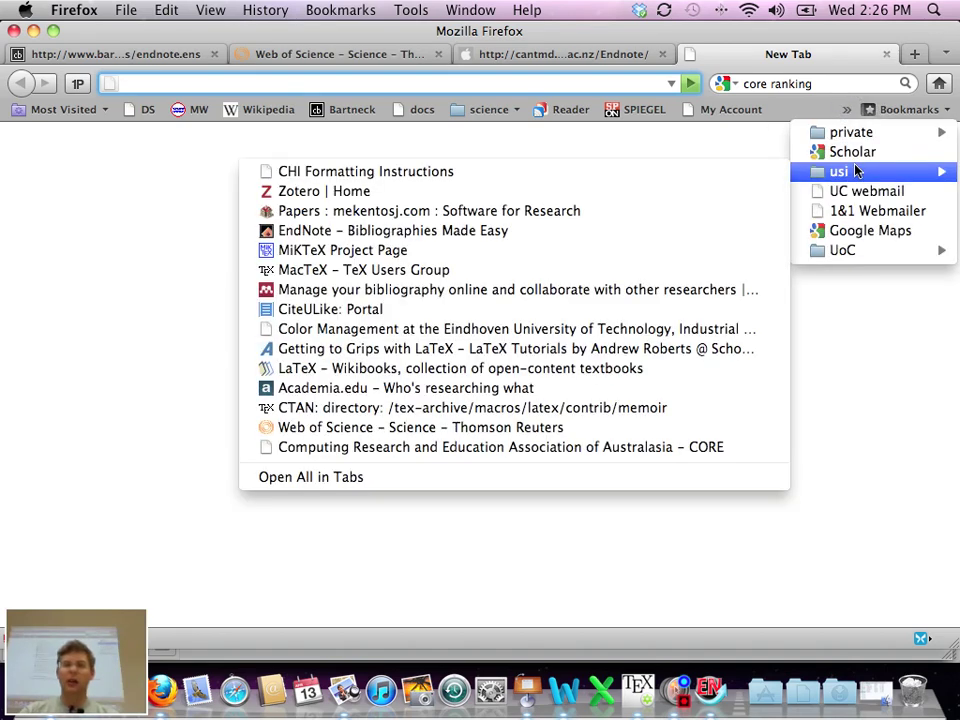
left_click(692, 196)
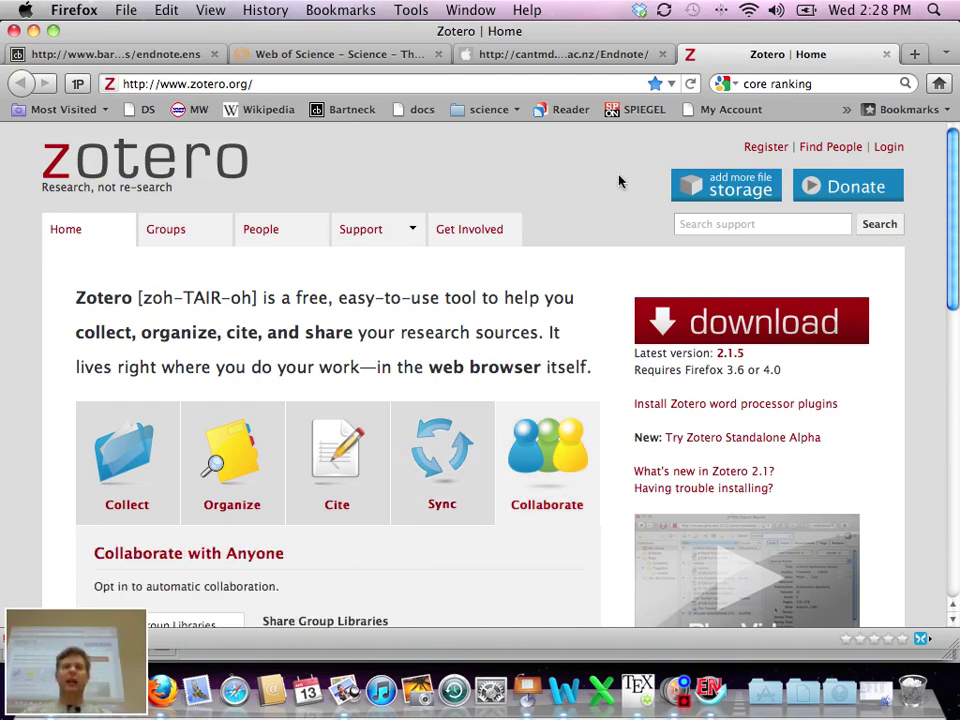
Open the Papers (mekentosj.com) page from the usi bookmarks folder and look over its feature overview and purchase options
left_click(846, 110)
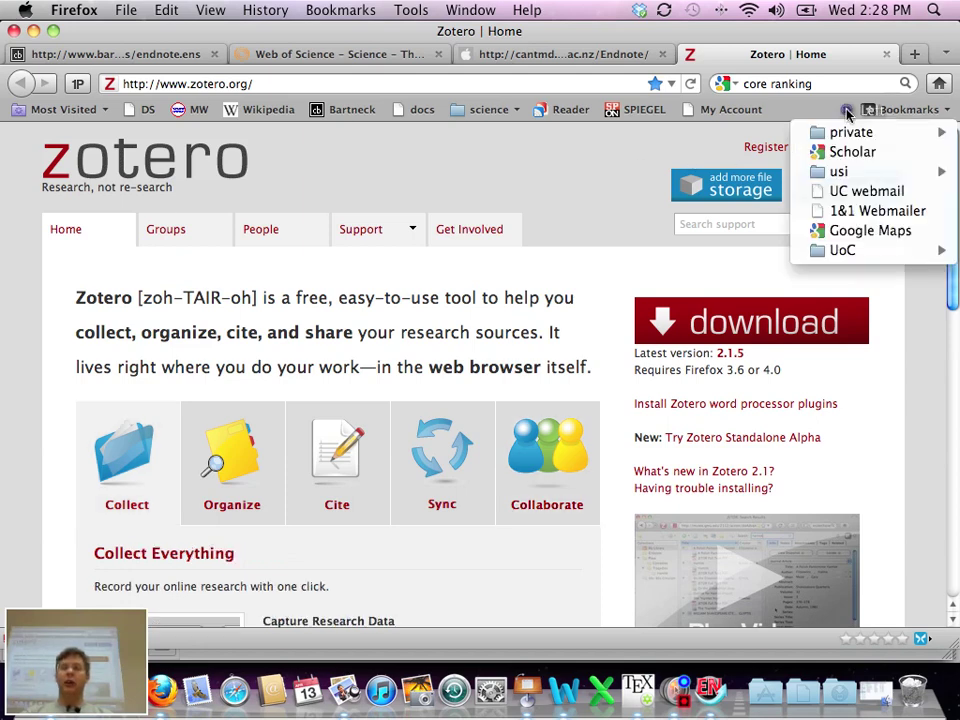
mouse_move(839, 175)
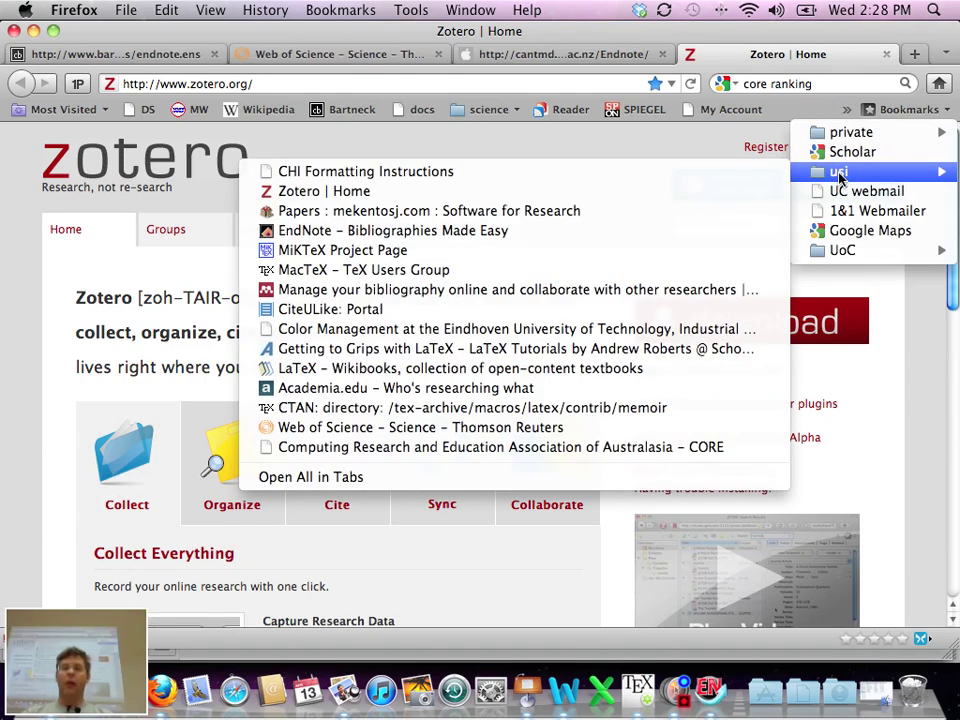
left_click(681, 212)
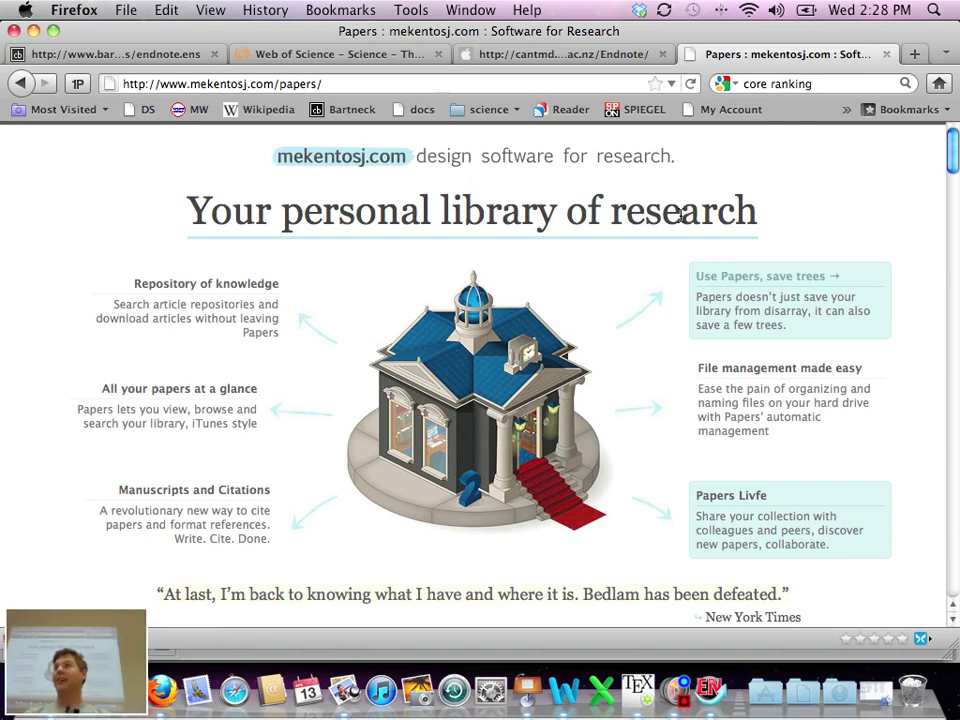
scroll(735, 310, "down", 3)
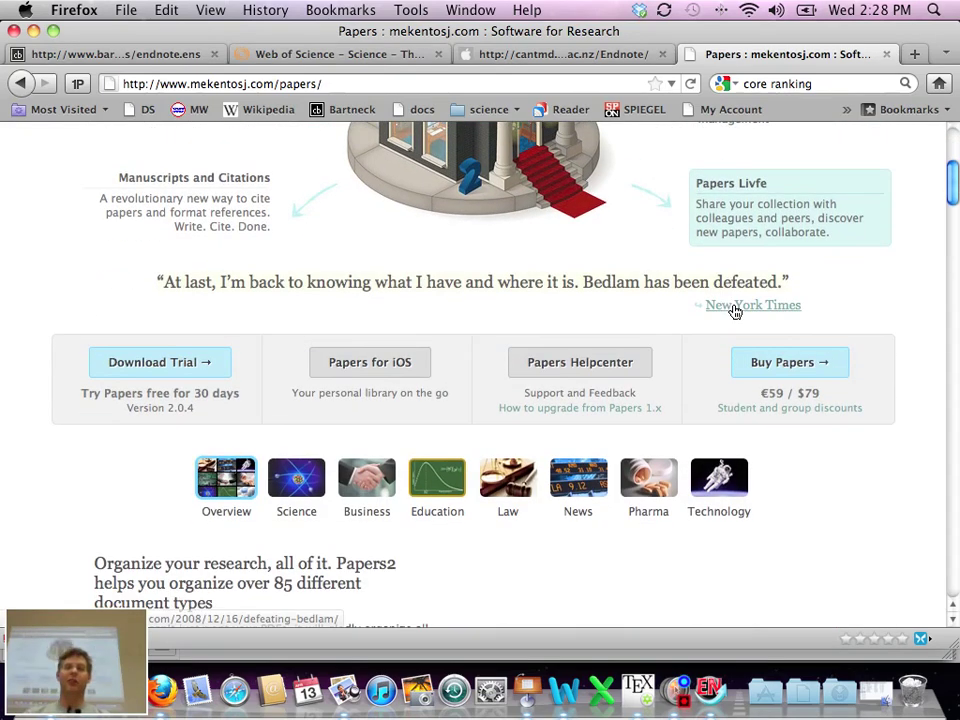
scroll(735, 310, "up", 2)
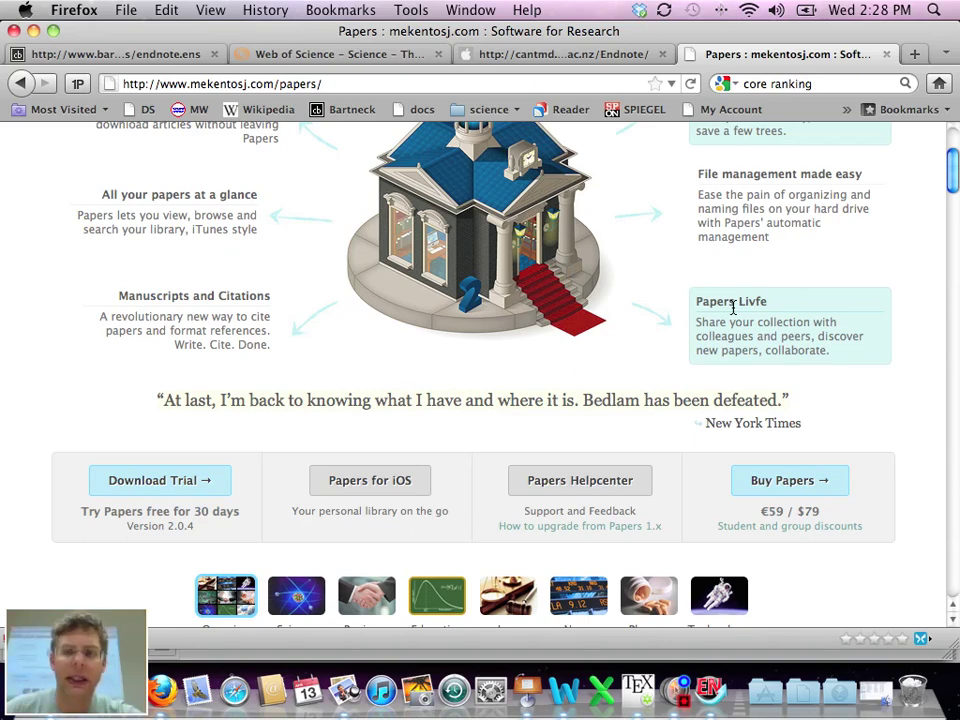
scroll(733, 308, "up", 2)
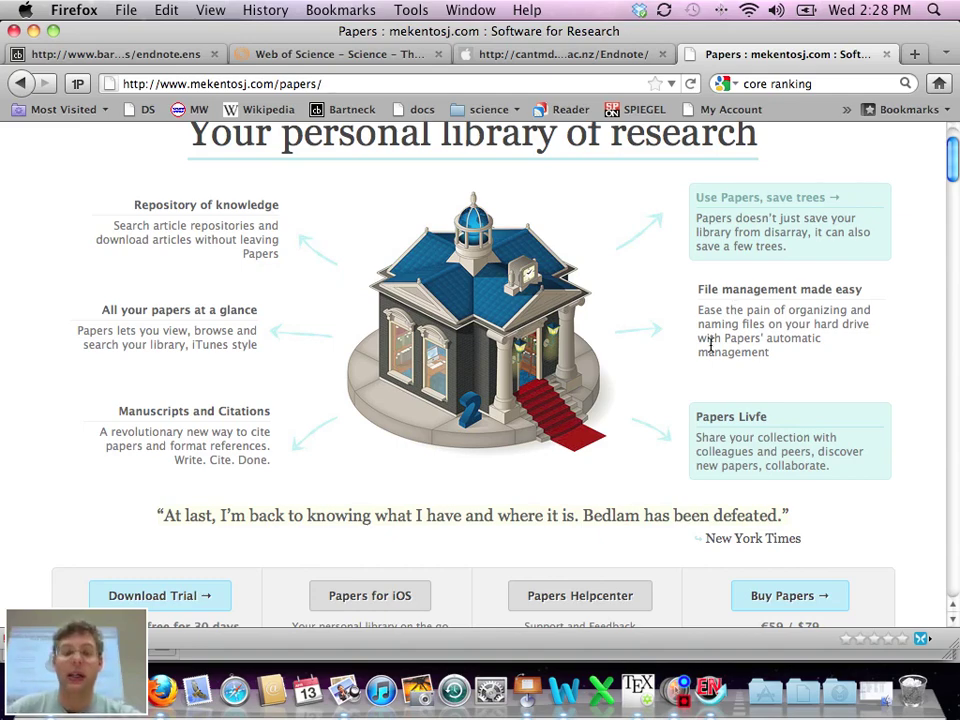
scroll(718, 372, "down", 3)
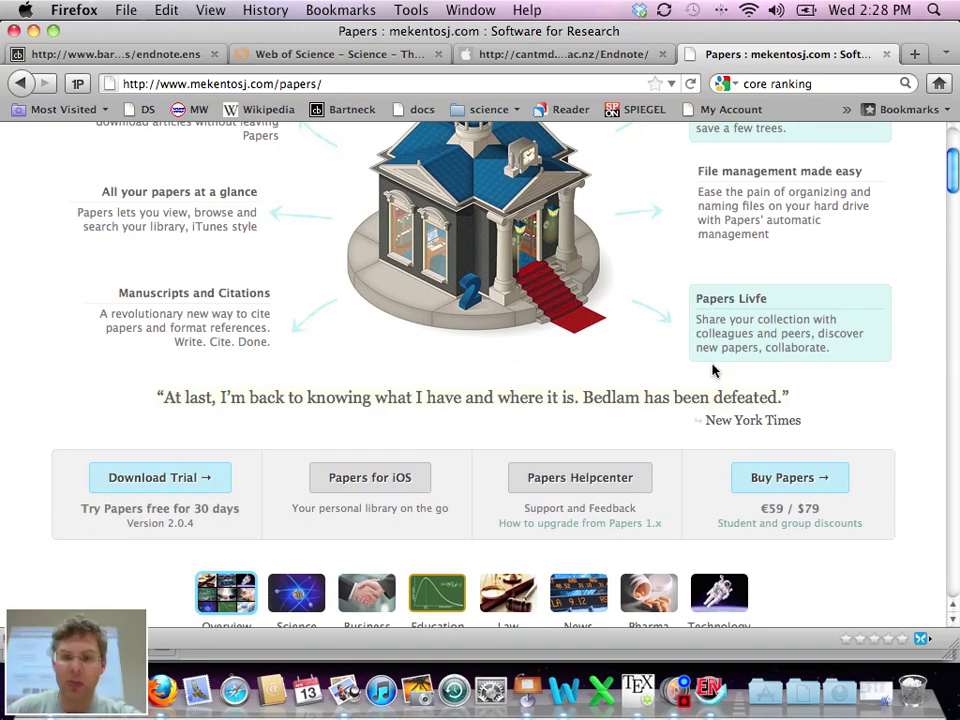
scroll(712, 370, "up", 5)
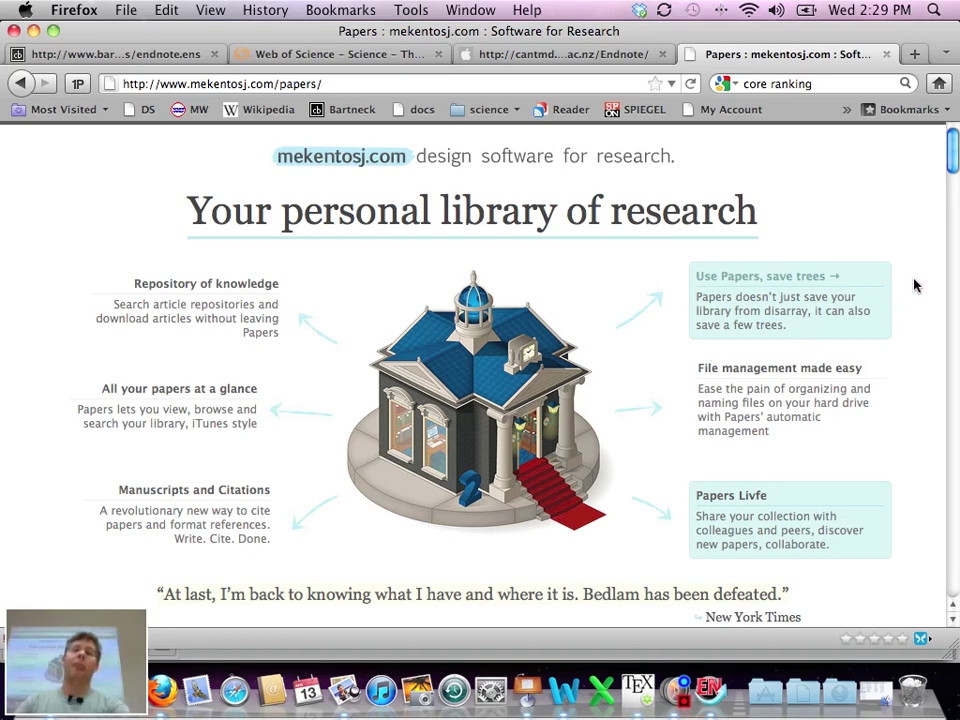
Visit the Mendeley bibliography page and the CiteULike portal from the usi bookmarks folder
left_click(847, 109)
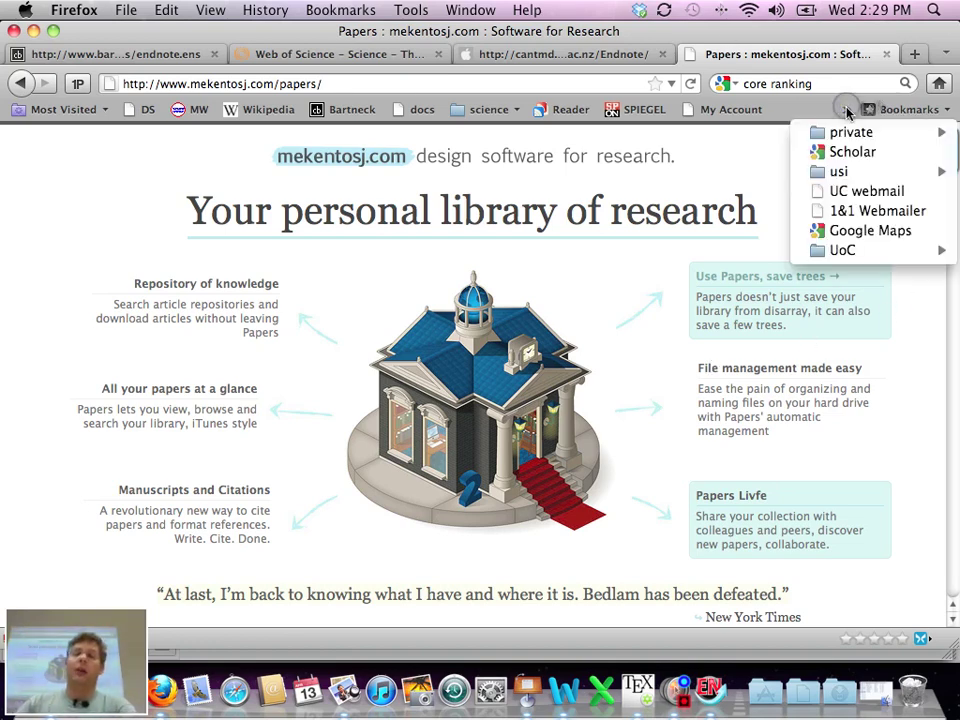
mouse_move(840, 171)
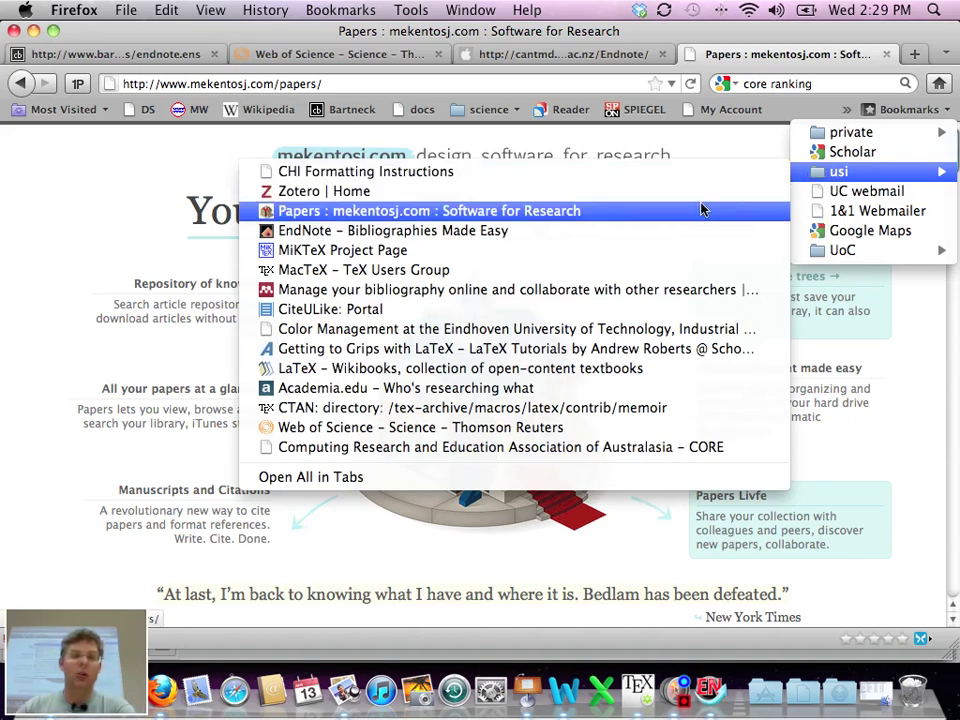
left_click(655, 290)
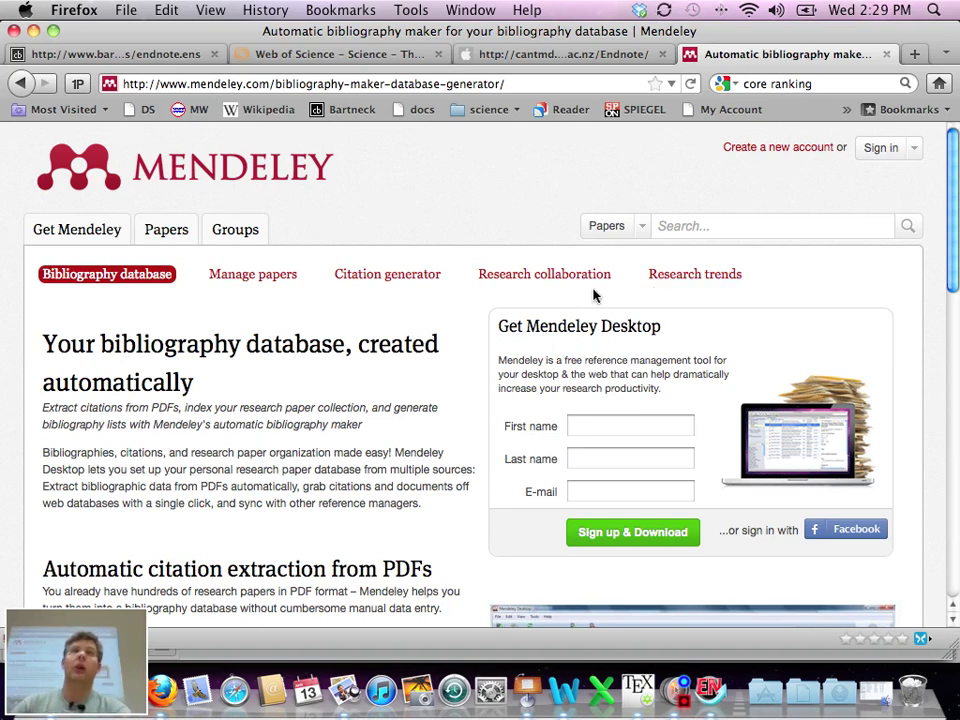
left_click(846, 110)
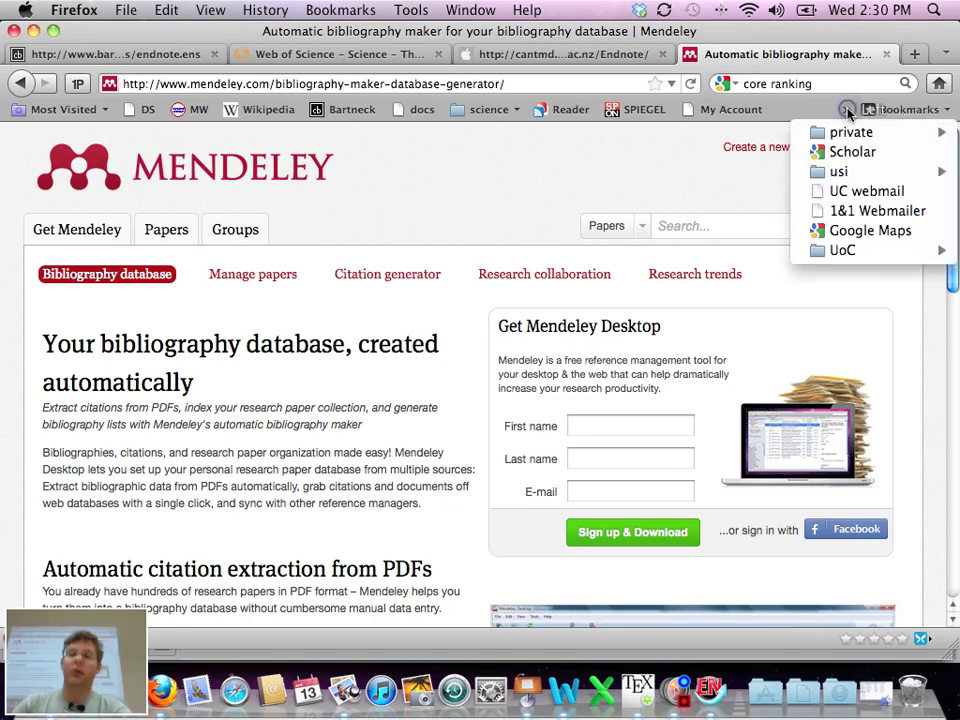
mouse_move(856, 173)
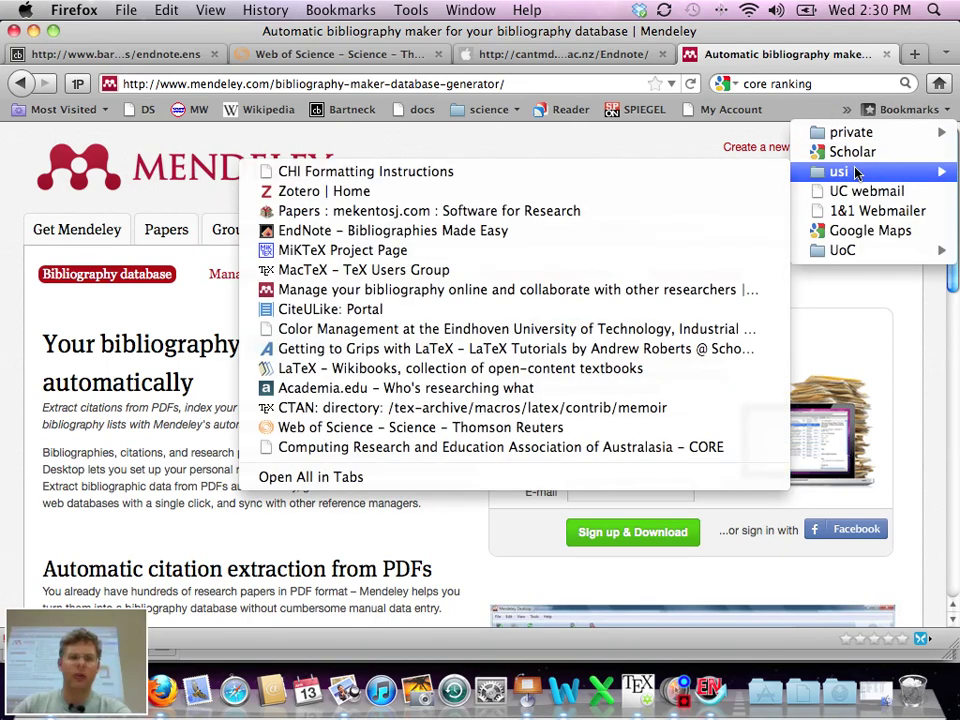
left_click(557, 309)
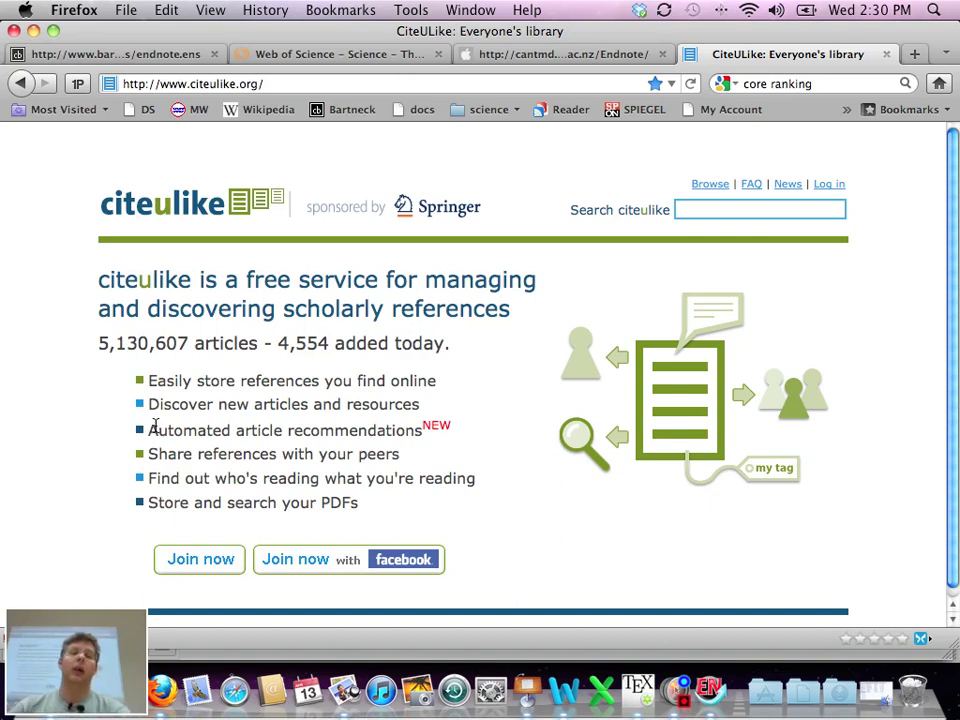
Go to Google Scholar at scholar.google.co.nz by looking up "scholar" among the saved addresses
left_click(497, 85)
type("sch")
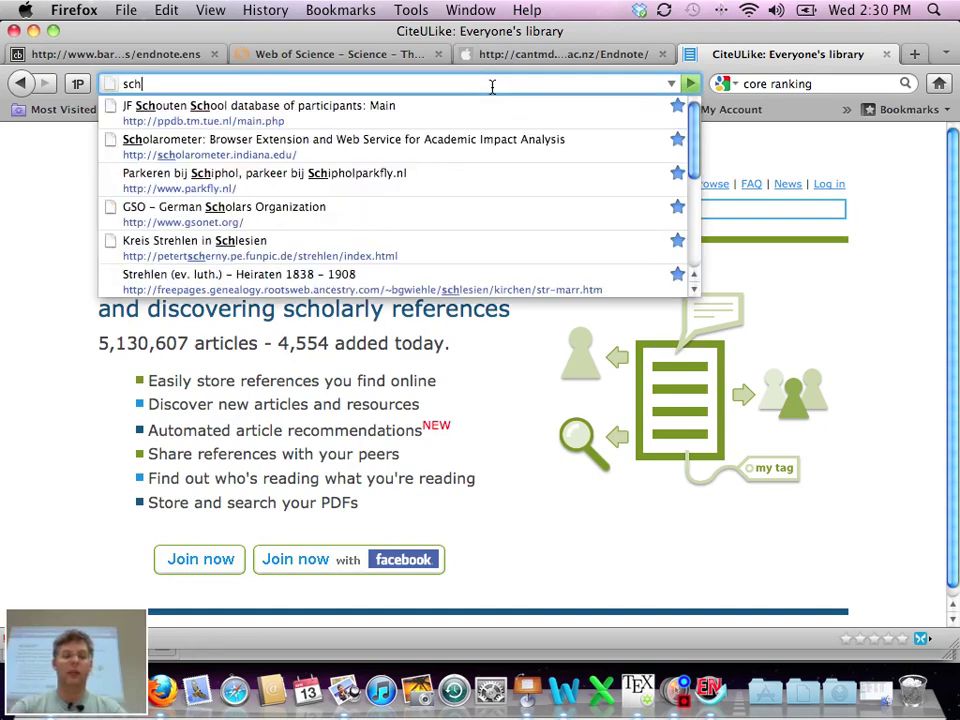
type("la")
key("BackSpace")
key("BackSpace")
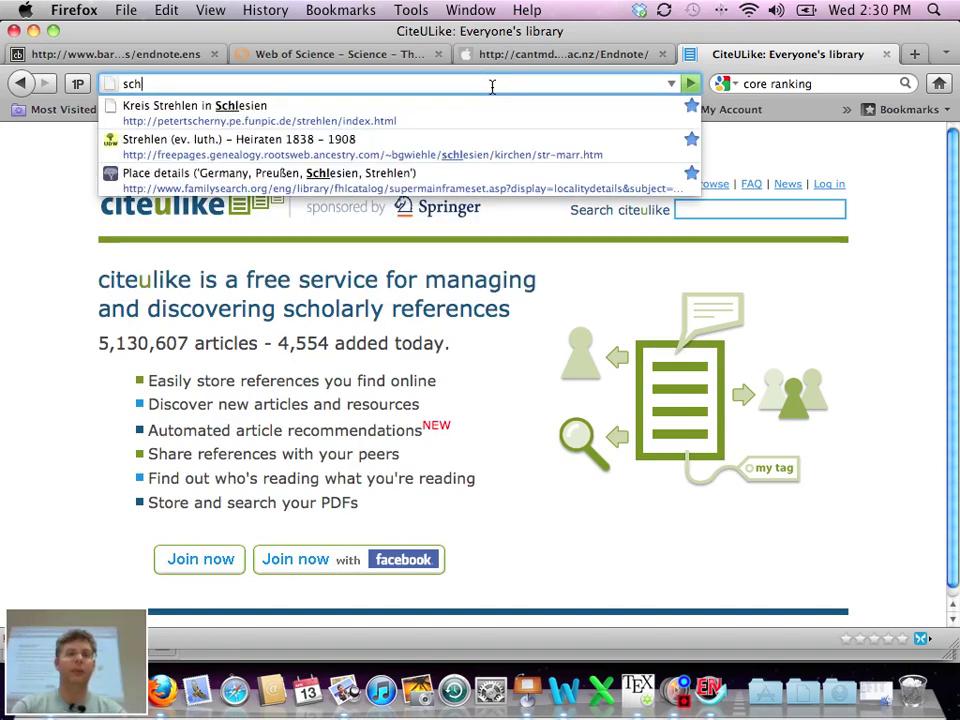
type("olar")
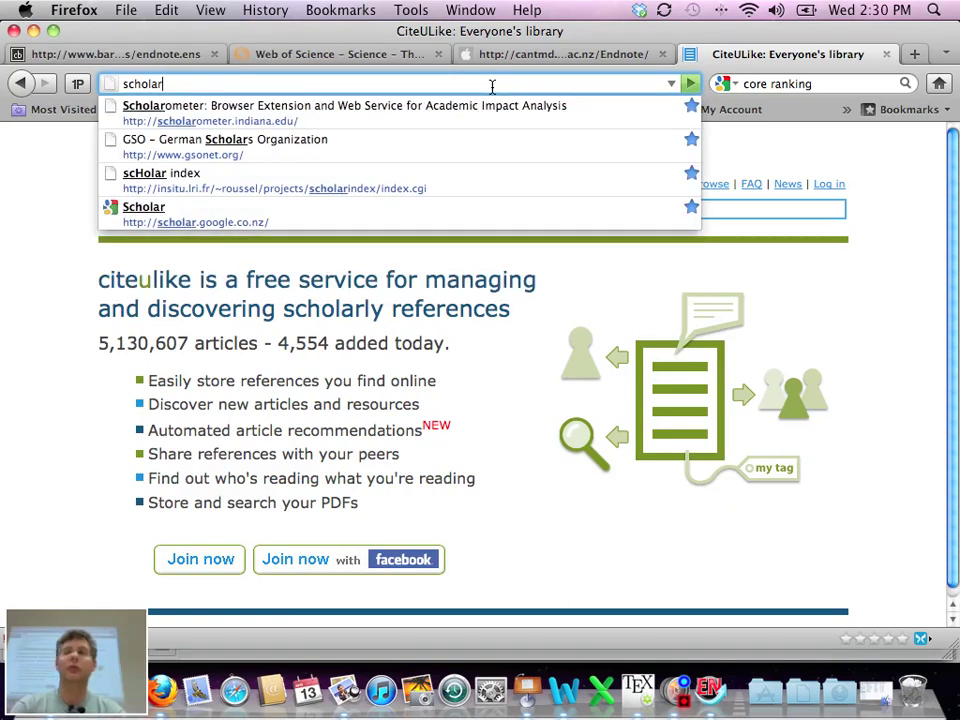
key("Down")
key("Down")
key("Down")
key("Down")
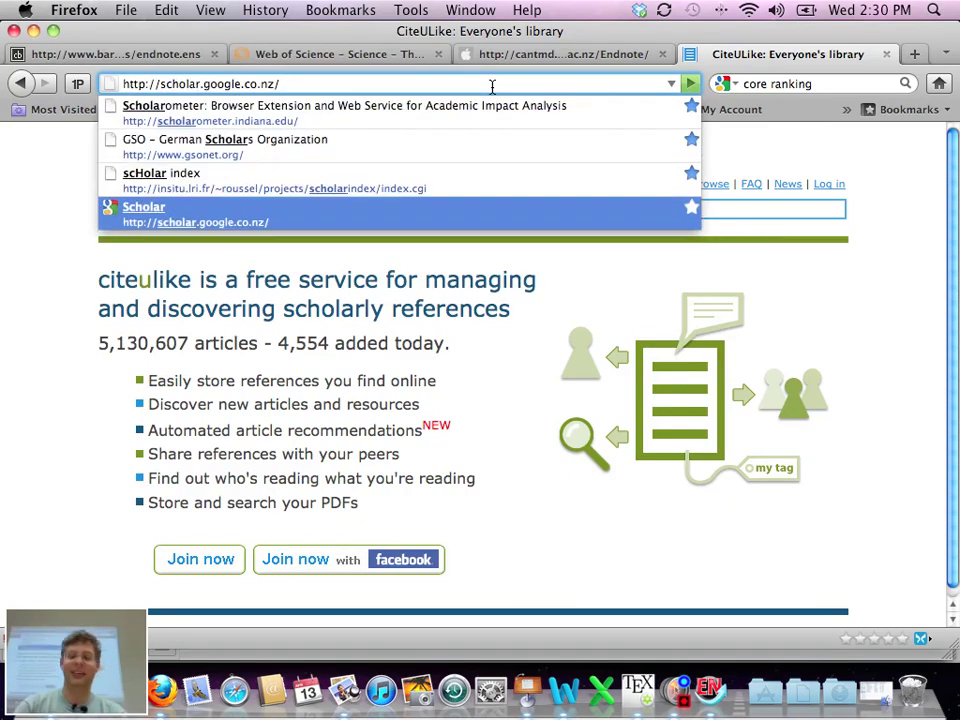
key("Return")
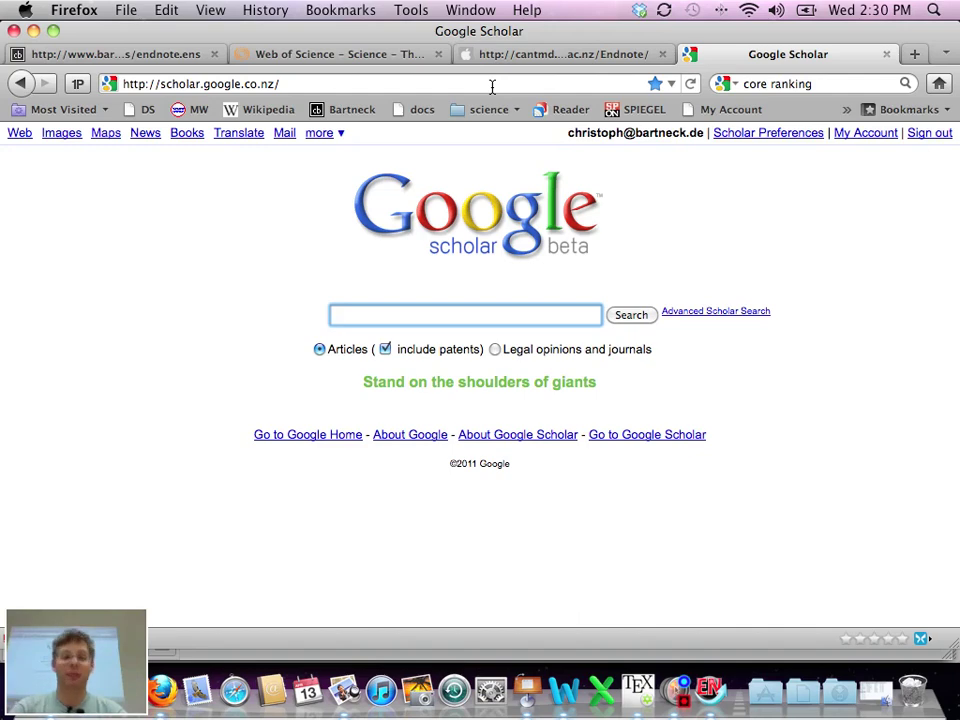
Search Google Scholar for publications by the author's full name
type("mark b")
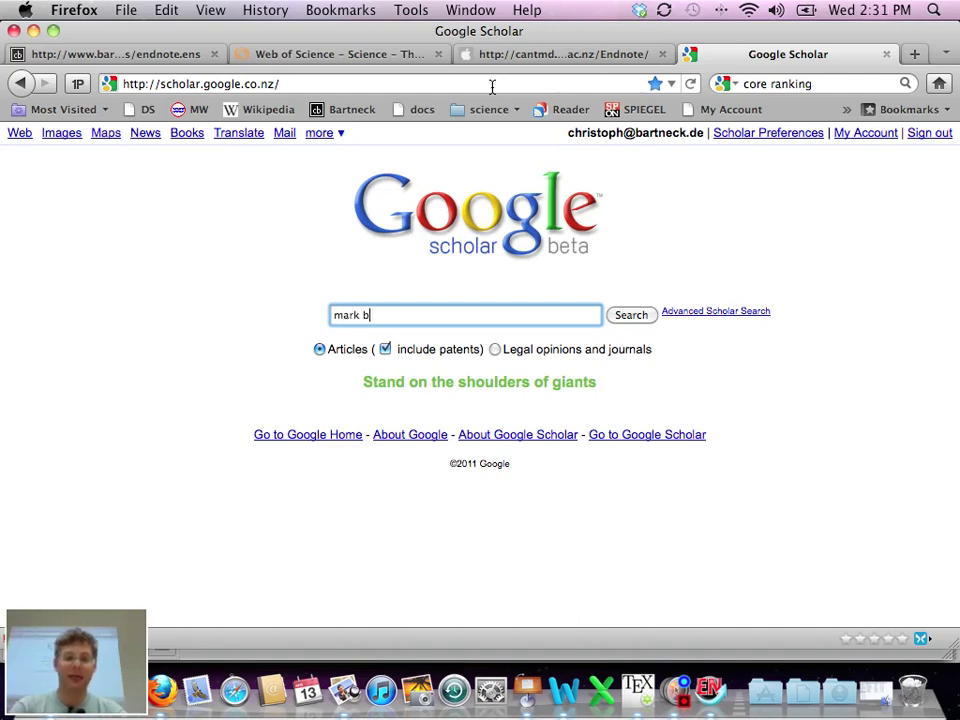
type("illinghurst")
key("Return")
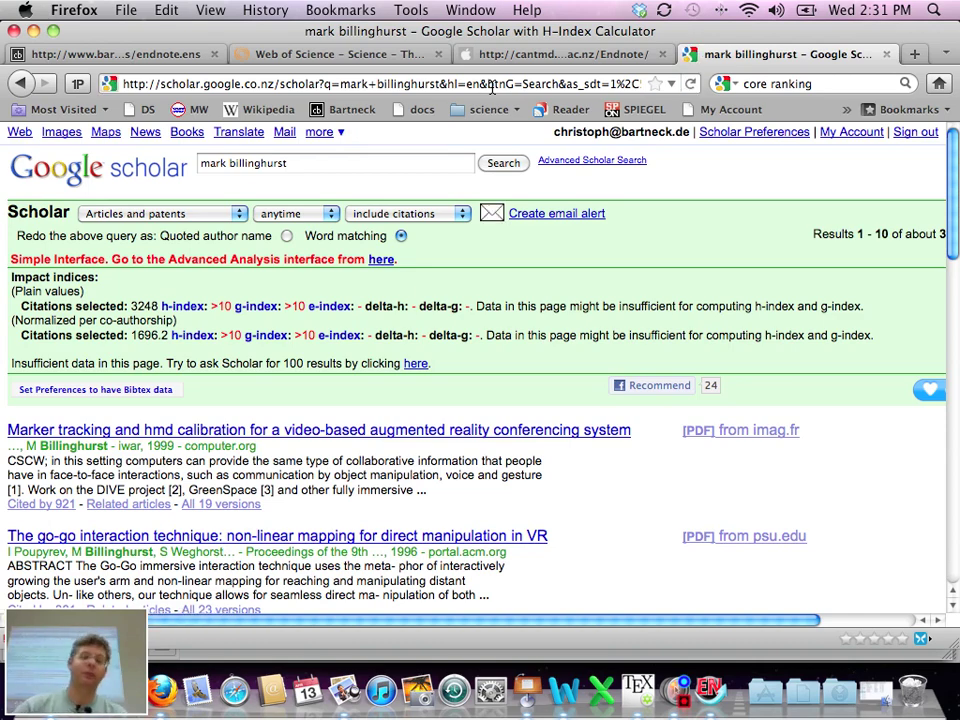
Open the result "Virtual object manipulation on a table-top AR environment" and try to download its citation from IEEE Xplore
scroll(575, 450, "down", 3)
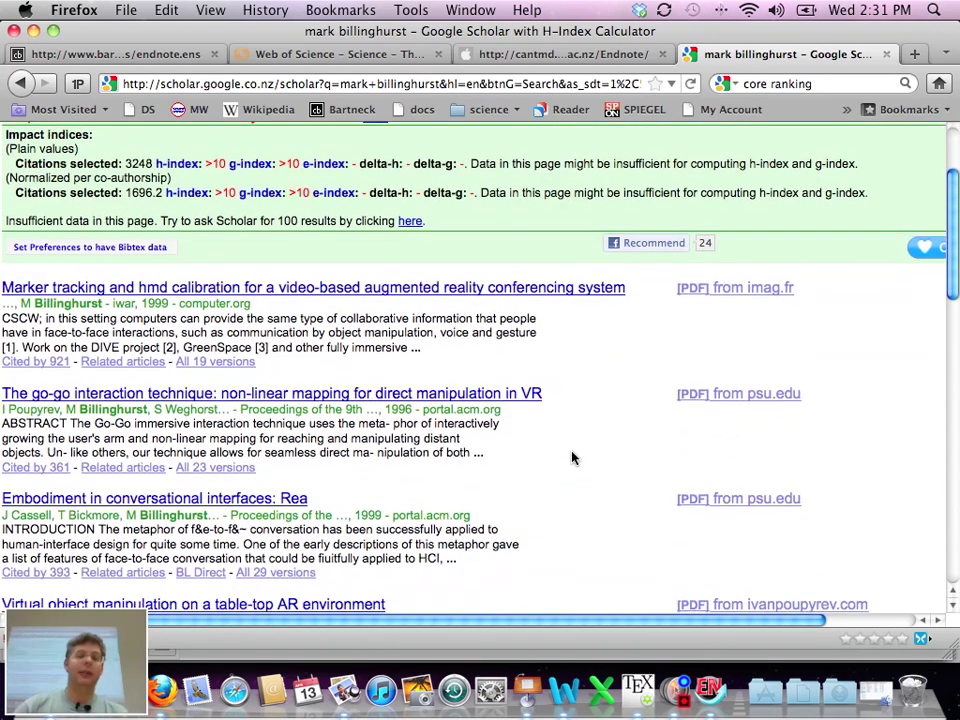
scroll(572, 457, "down", 1)
scroll(569, 456, "down", 3)
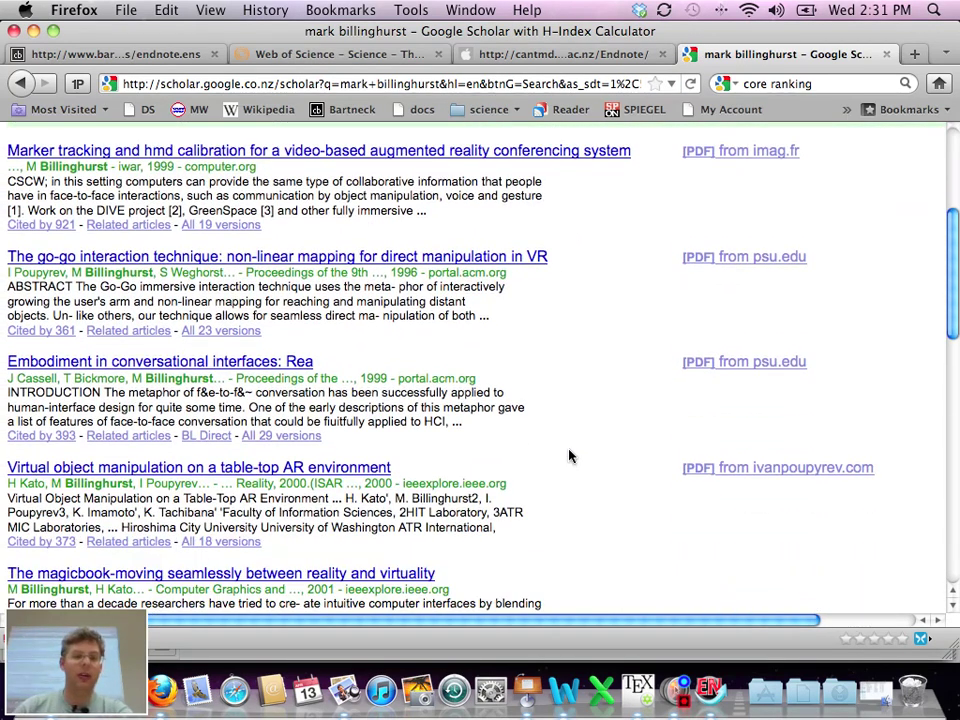
scroll(570, 455, "down", 2)
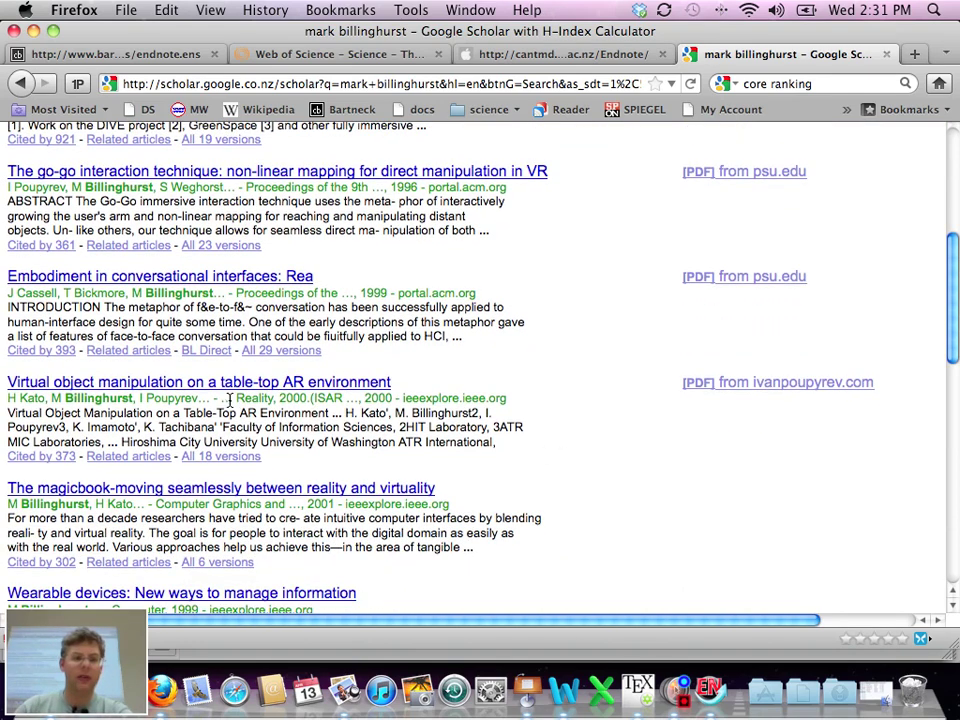
left_click(230, 383)
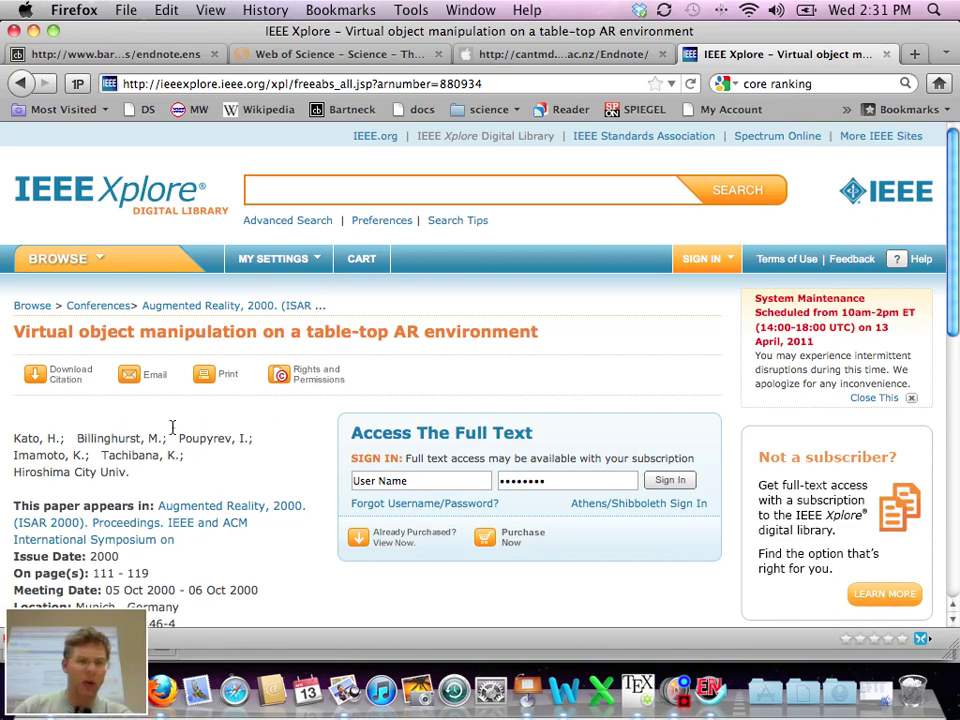
left_click(46, 377)
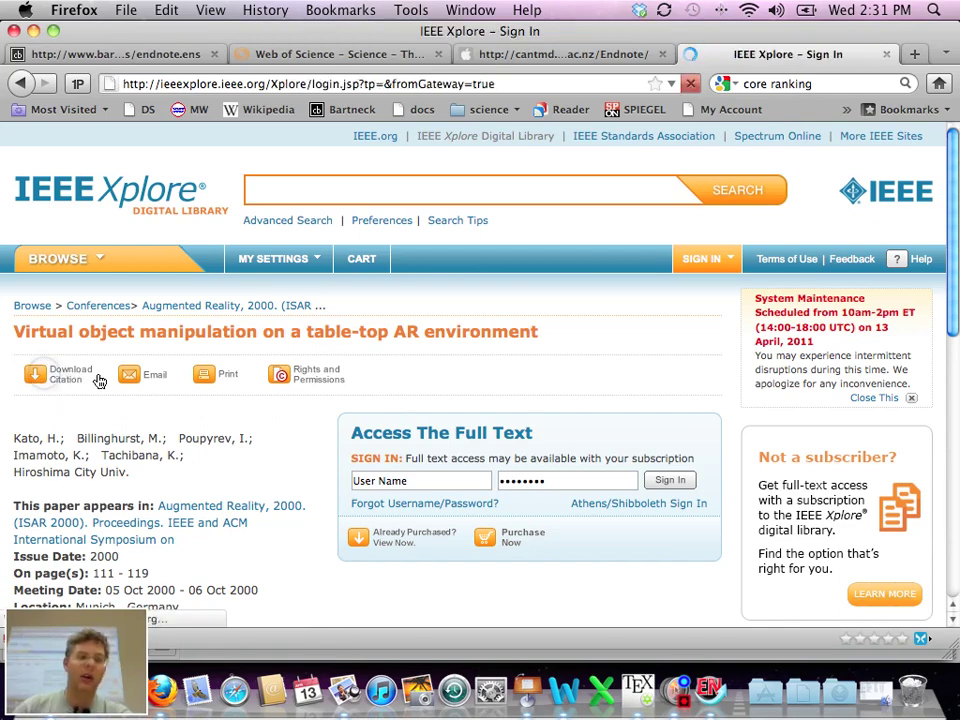
scroll(316, 433, "down", 6)
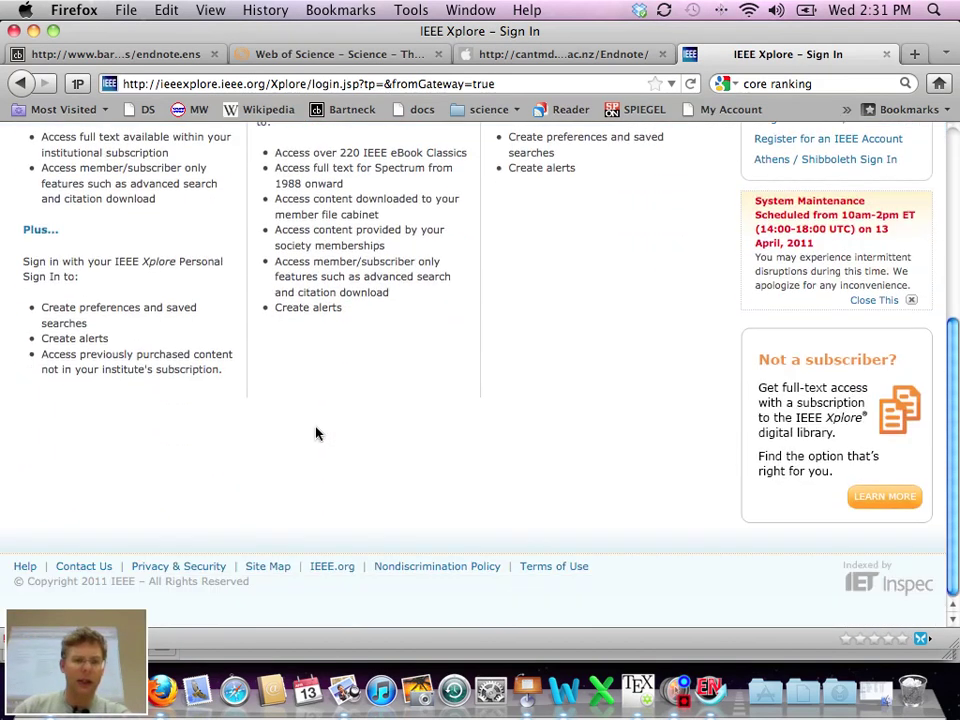
scroll(316, 433, "up", 6)
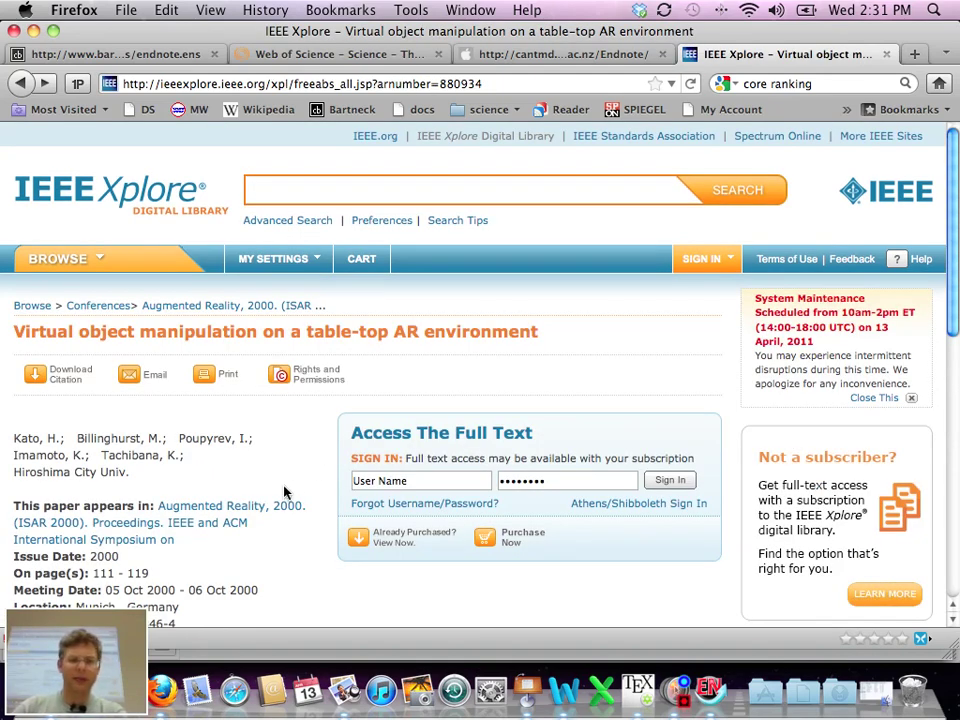
Return to the Scholar results, open "The magicbook-moving seamlessly between reality and virtuality" and try to download its citation
key("super+Left")
scroll(426, 489, "down", 2)
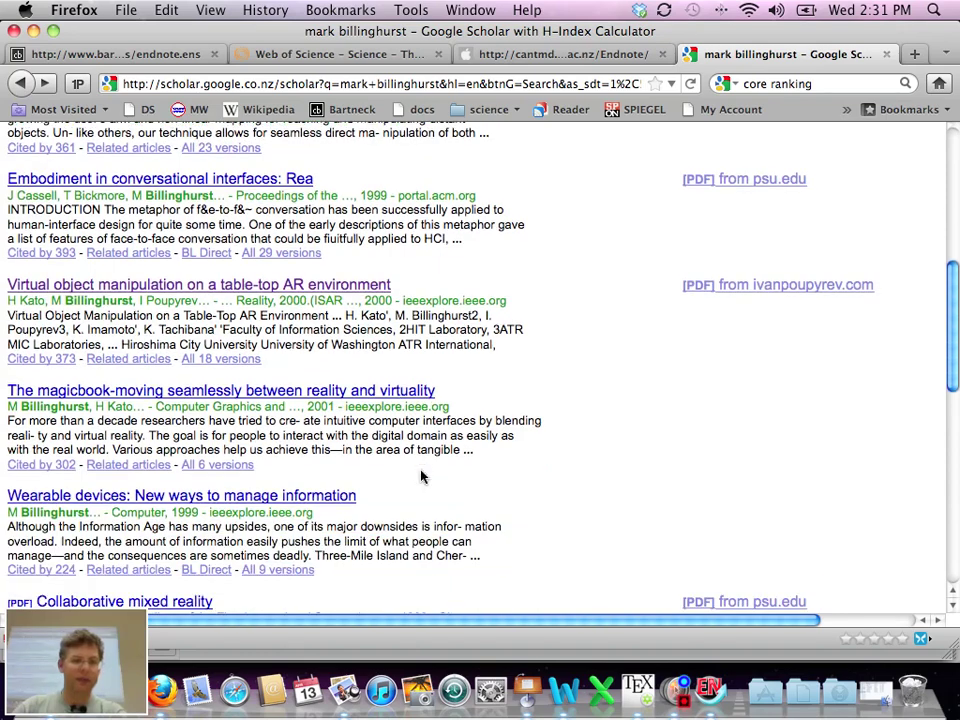
scroll(421, 476, "down", 1)
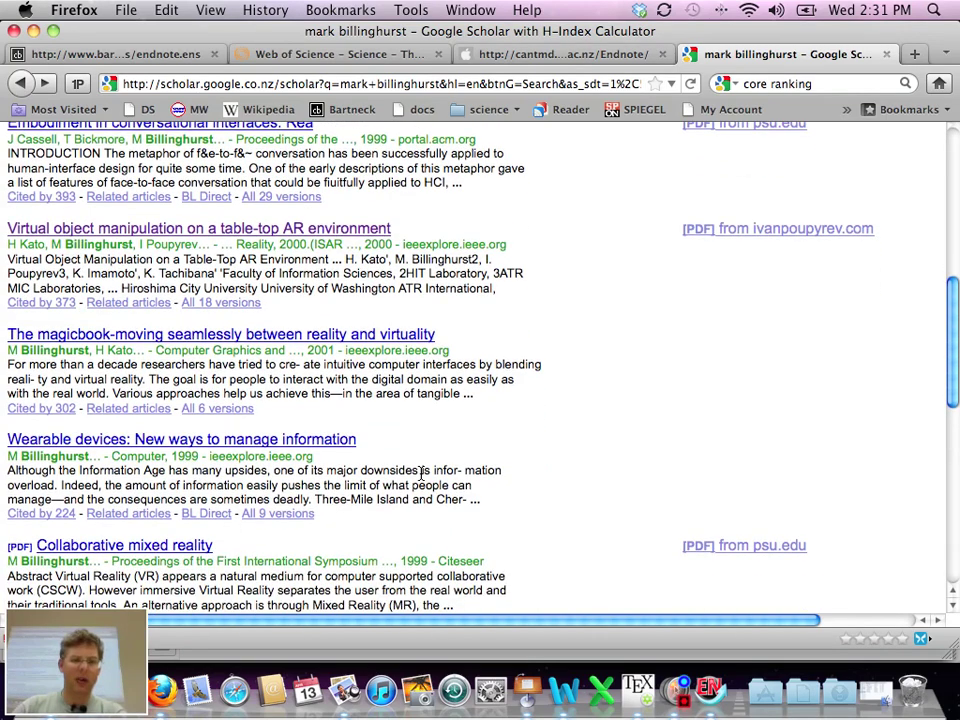
left_click(345, 338)
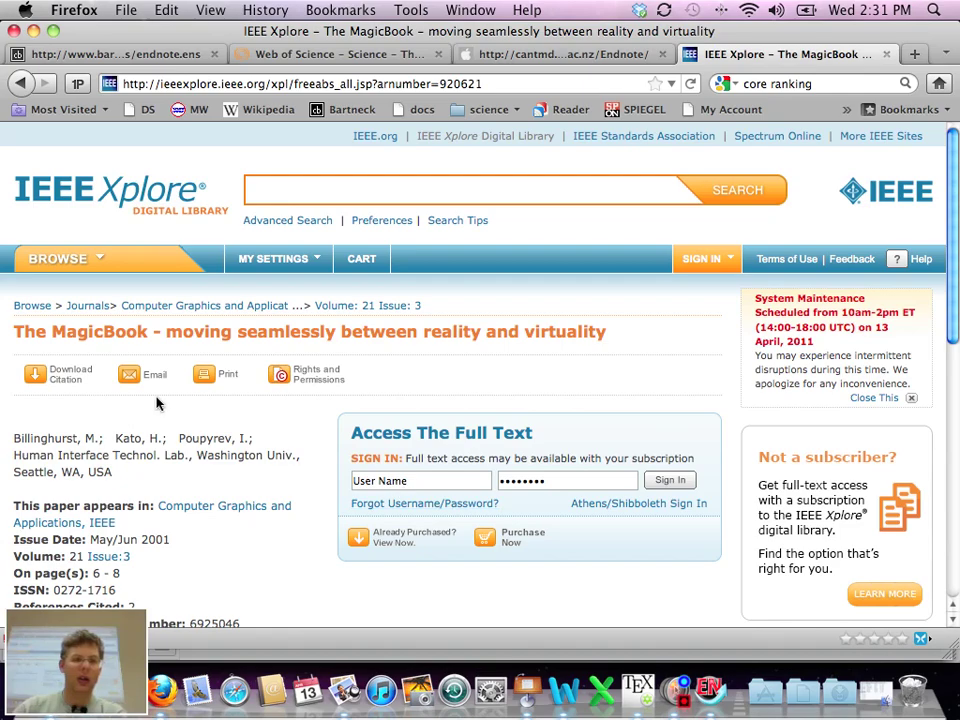
left_click(50, 375)
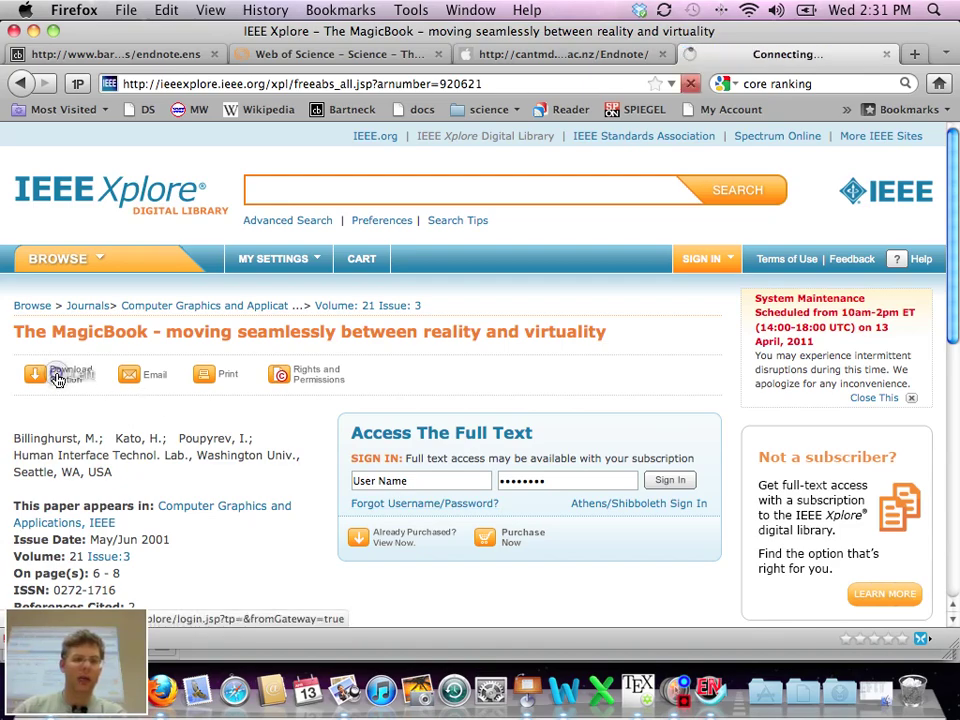
Return to the Google Scholar results and open the publication "Collaborative augmented reality" on the ACM portal
key("super+bracketleft")
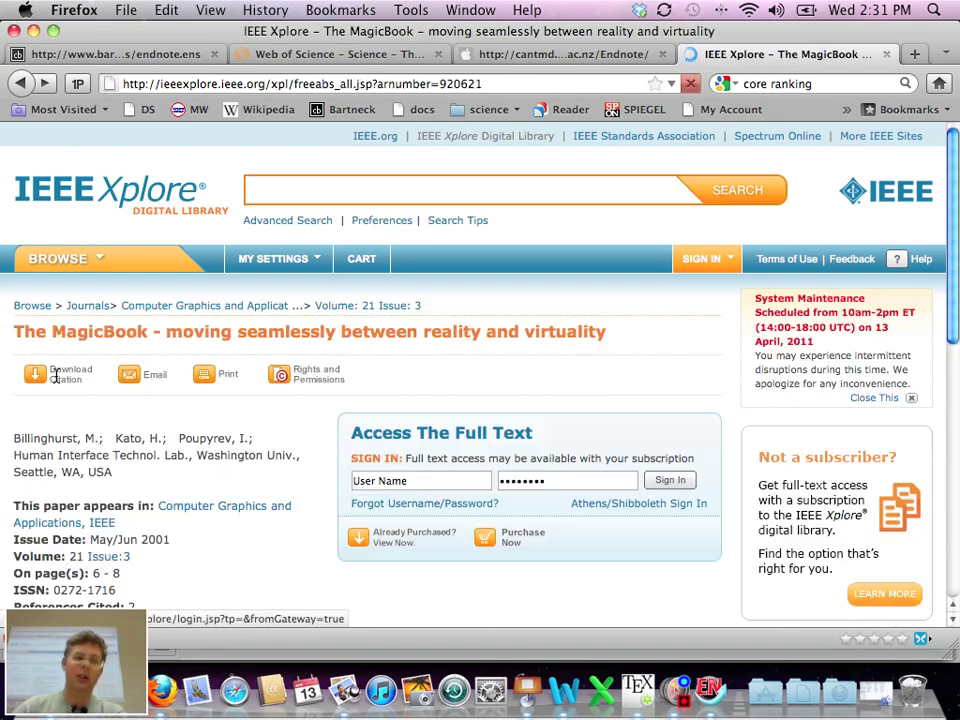
key("super+bracketleft")
scroll(390, 482, "down", 5)
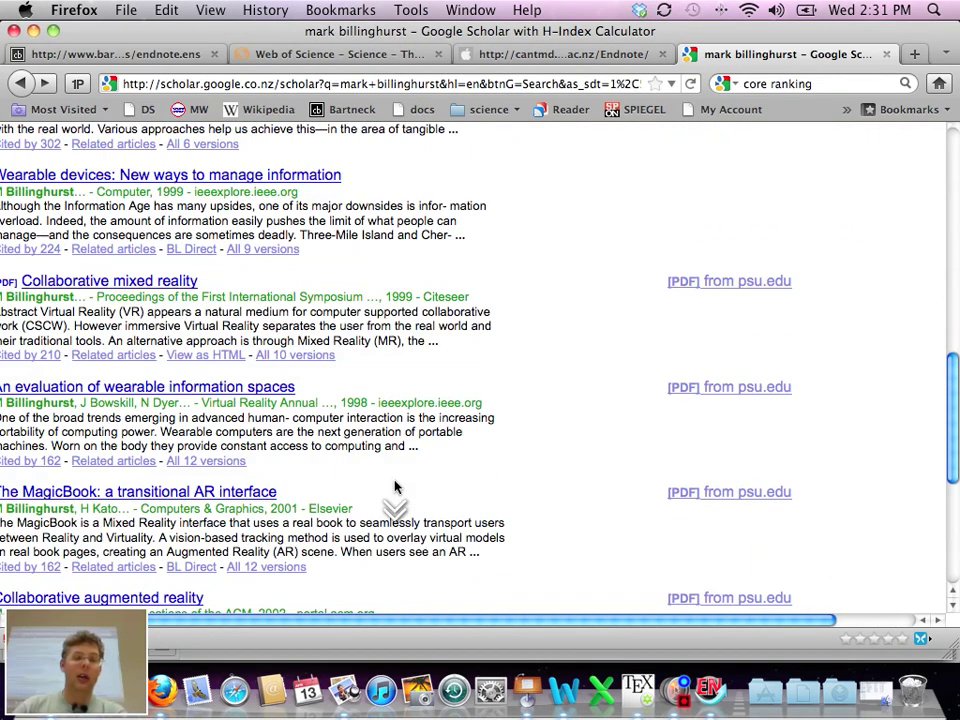
scroll(391, 486, "down", 5)
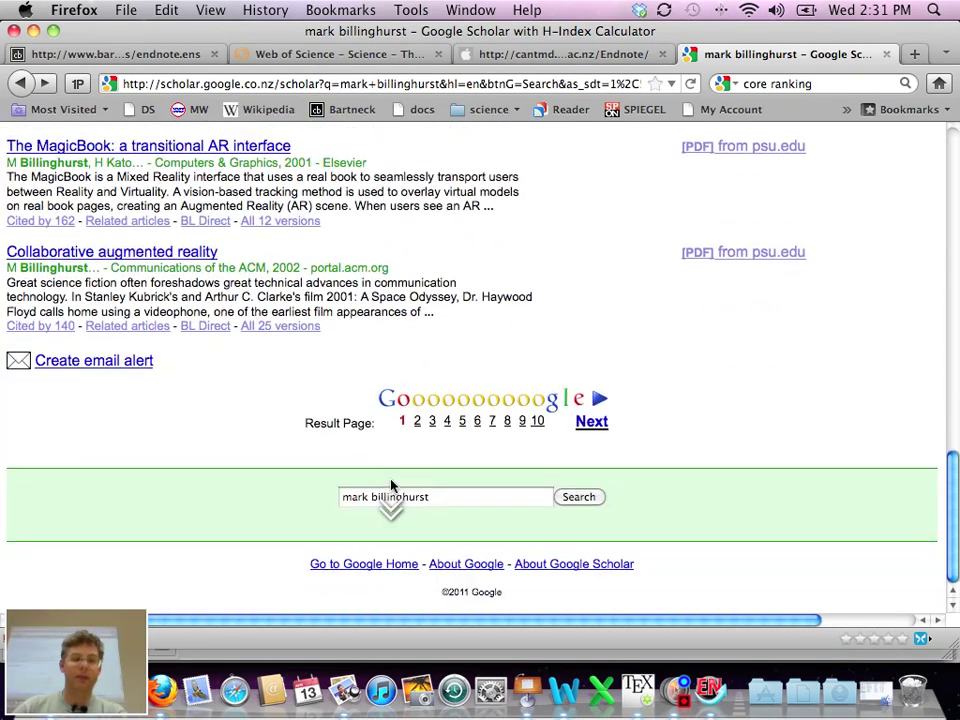
scroll(391, 486, "up", 2)
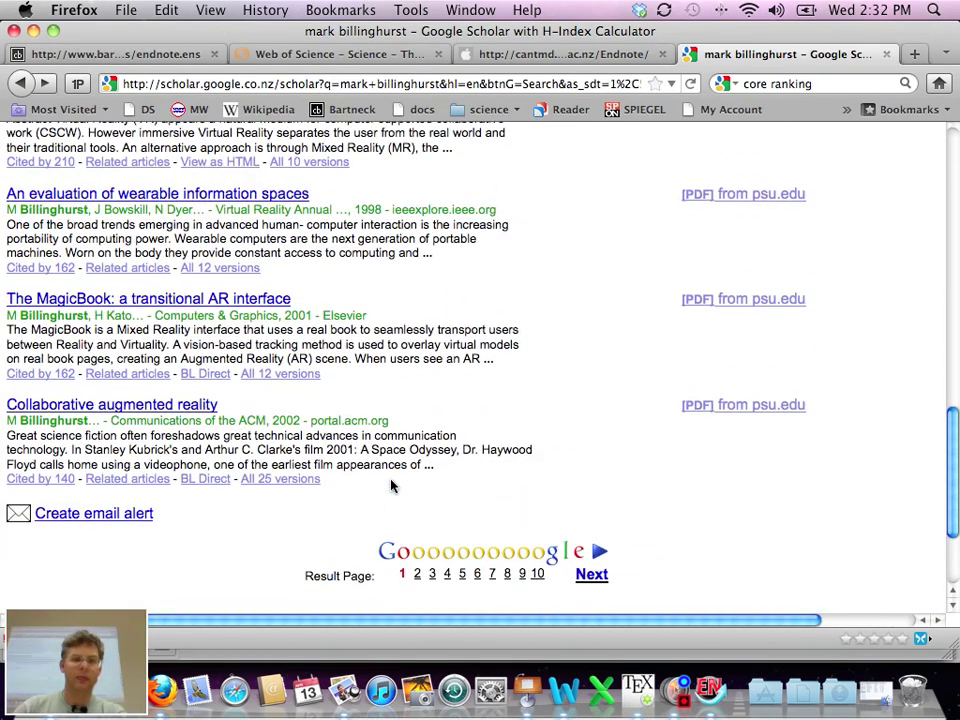
left_click(100, 404)
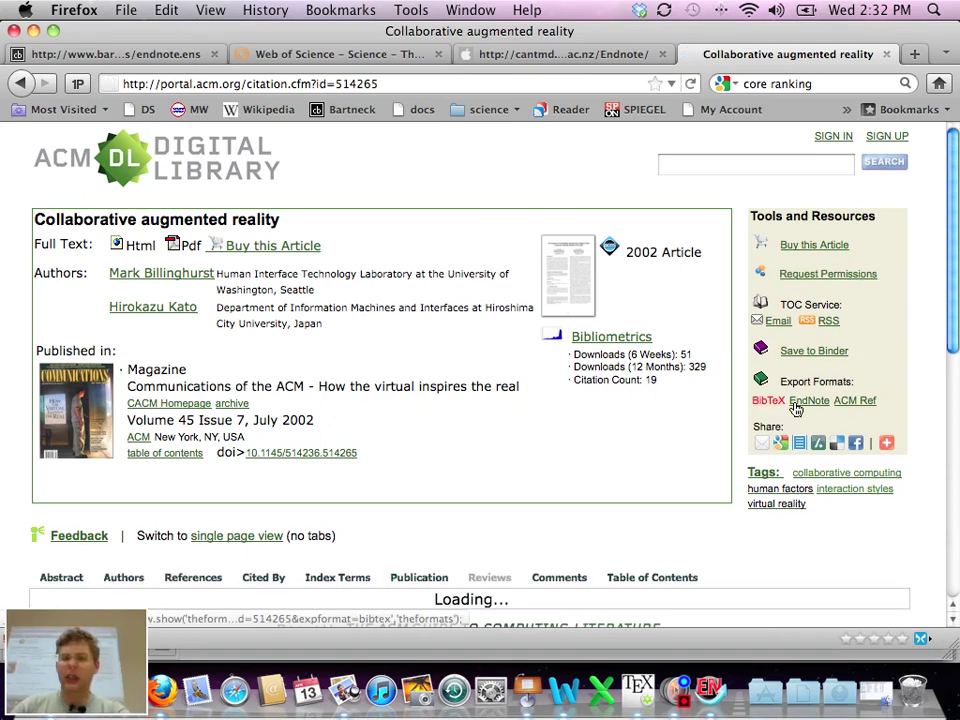
Export the citation of "Collaborative augmented reality" in EndNote format and download the file
left_click(810, 401)
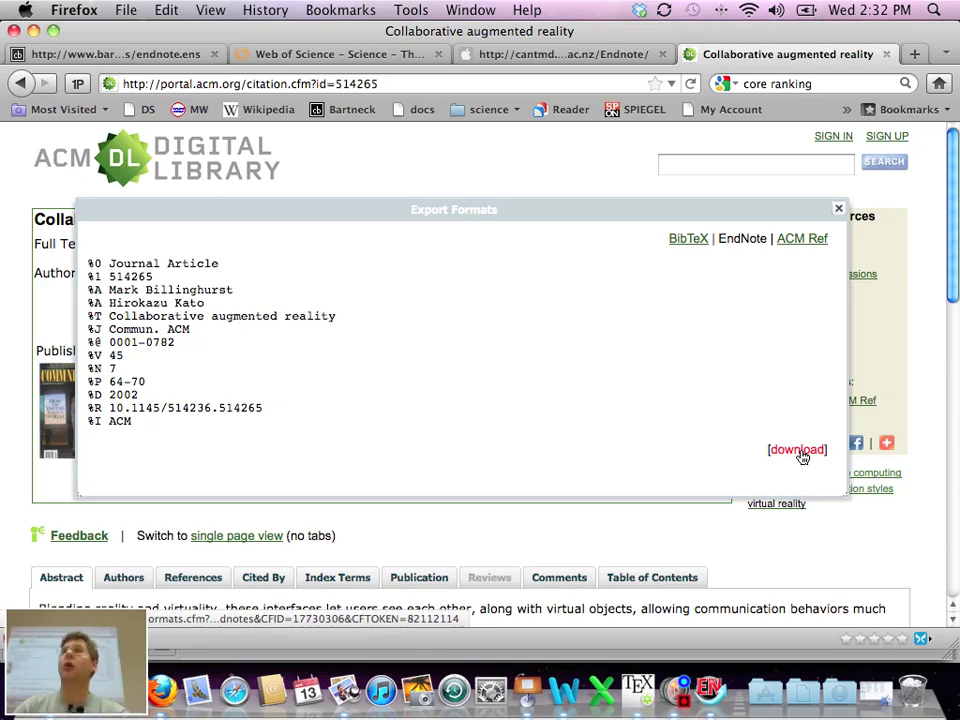
left_click(799, 452)
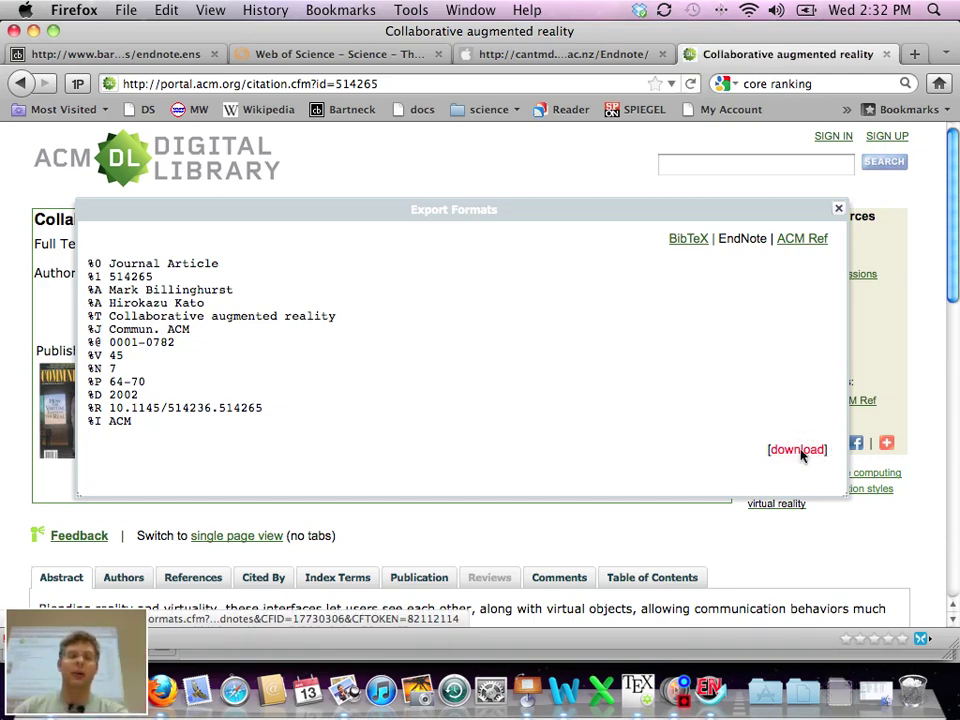
left_click(626, 330)
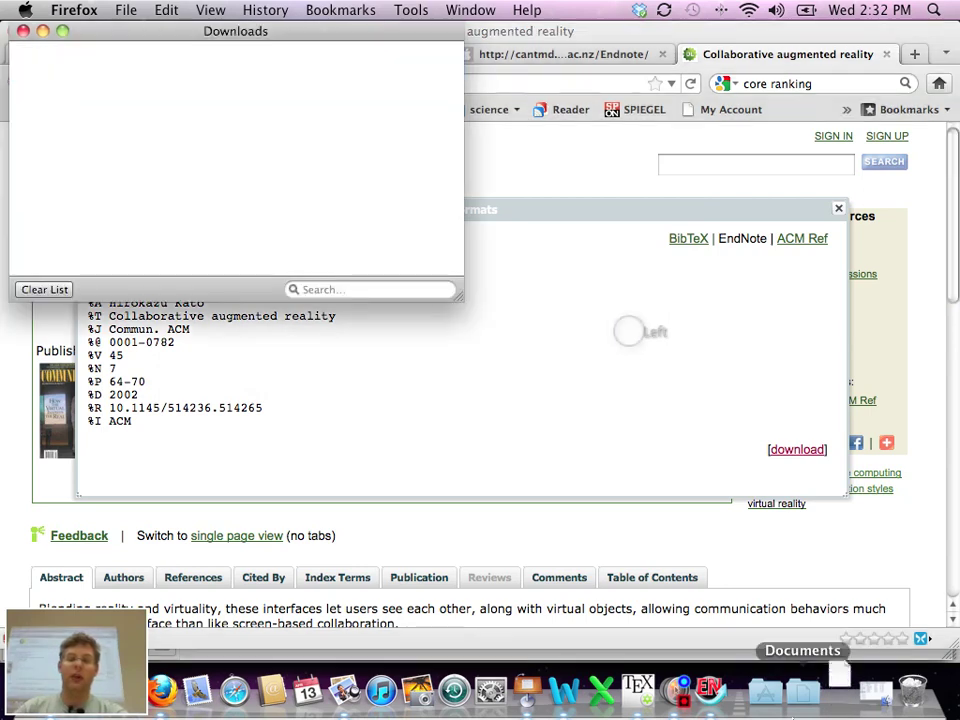
Switch to EndNote and import the downloaded citation file 514265.enw into the hit edu01 library with the EndNote Import option
left_click(708, 690)
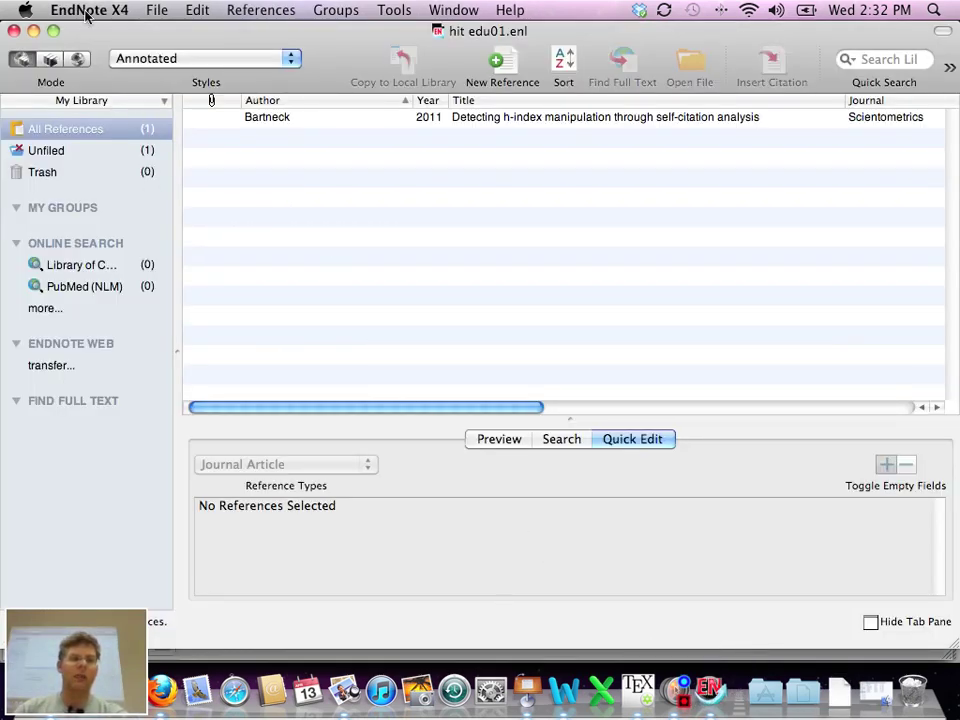
left_click(155, 9)
left_click(228, 218)
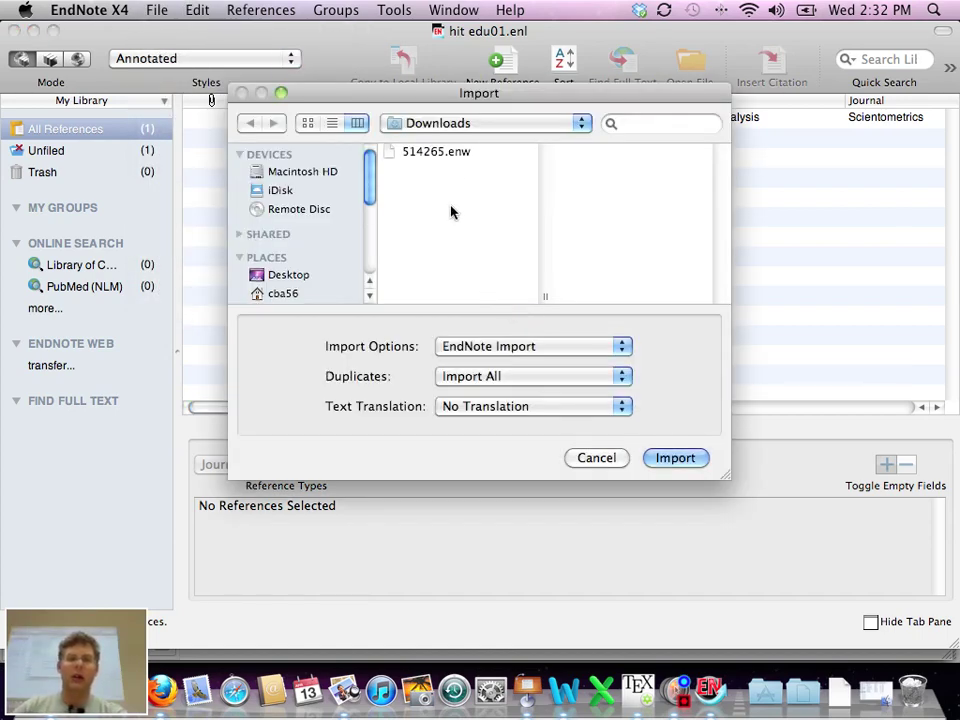
left_click(450, 151)
left_click(674, 458)
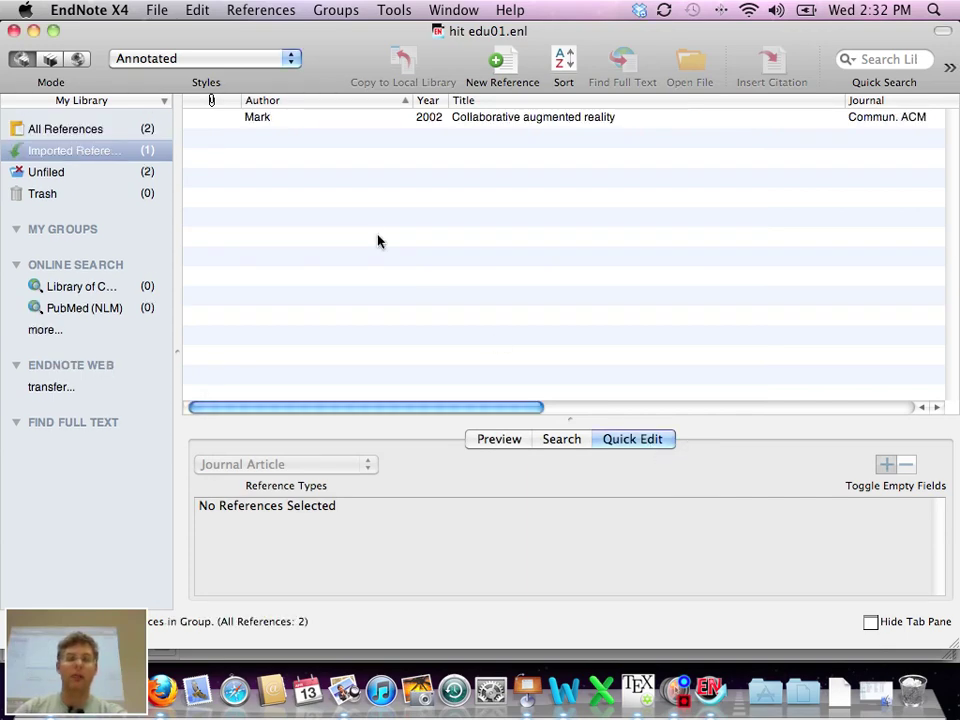
Open the imported reference, remove the commas inside both author names, then save and close it
left_click(563, 120)
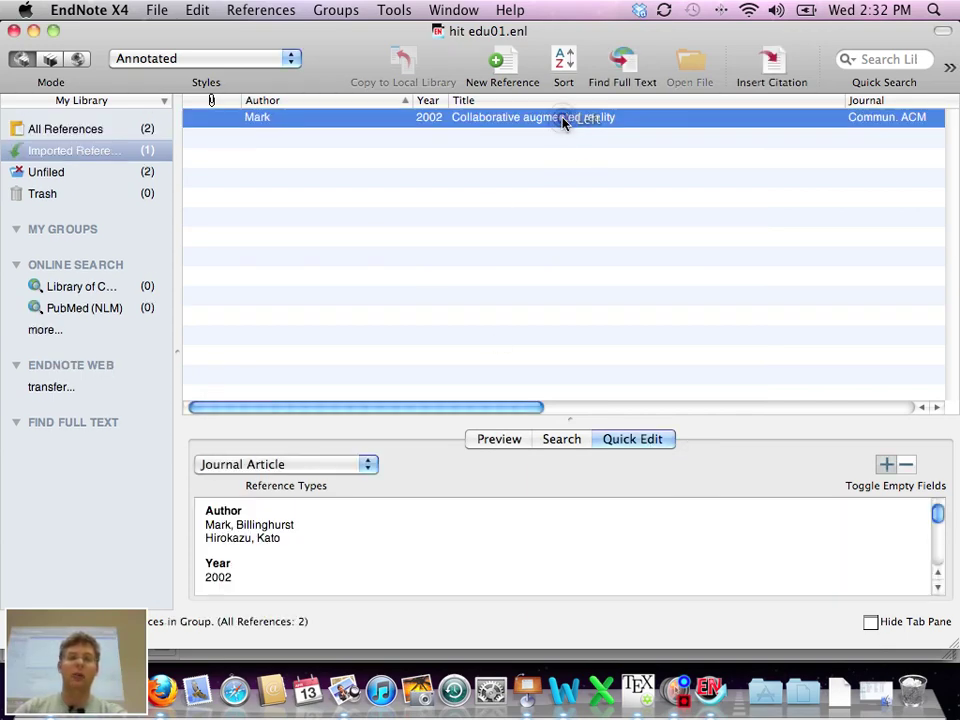
double_click(563, 120)
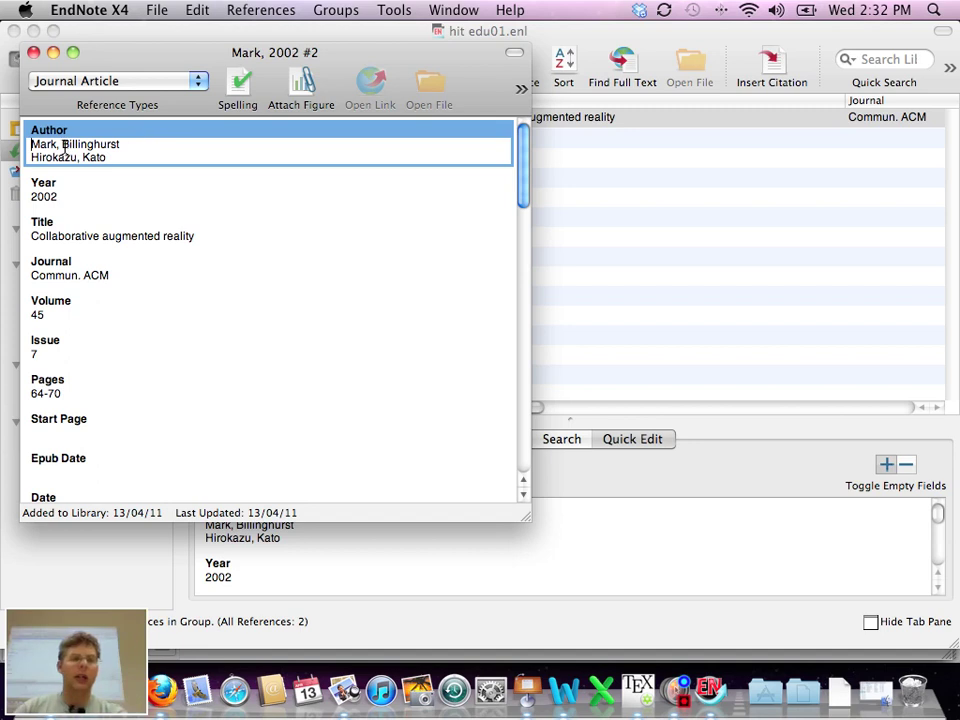
left_click(64, 144)
key("BackSpace")
key("BackSpace")
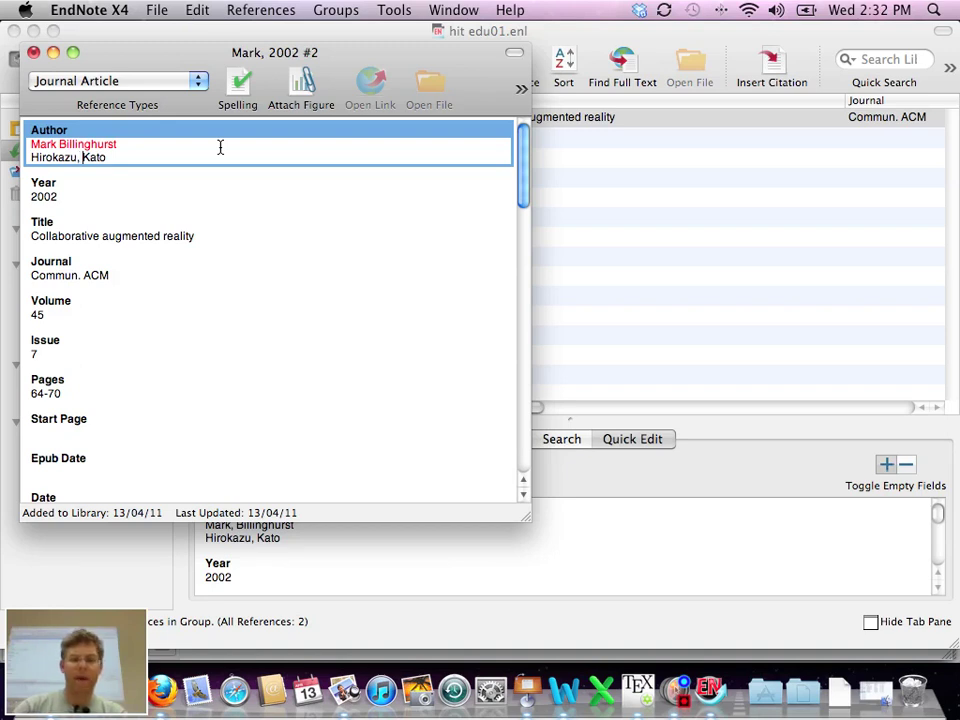
key("Left")
key("BackSpace")
key("Right")
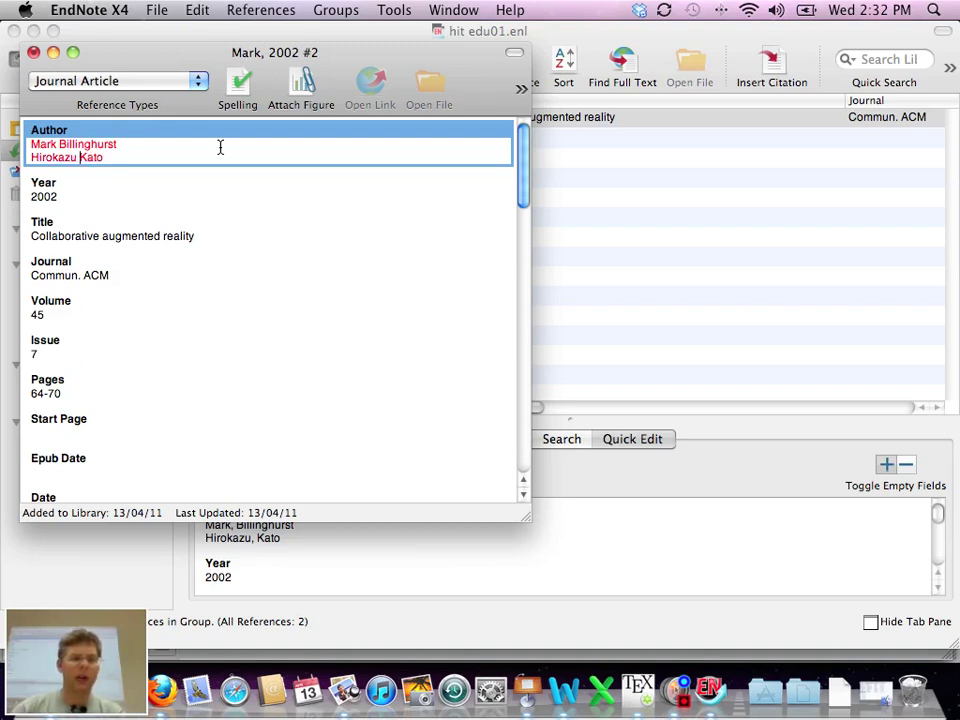
key("super+s")
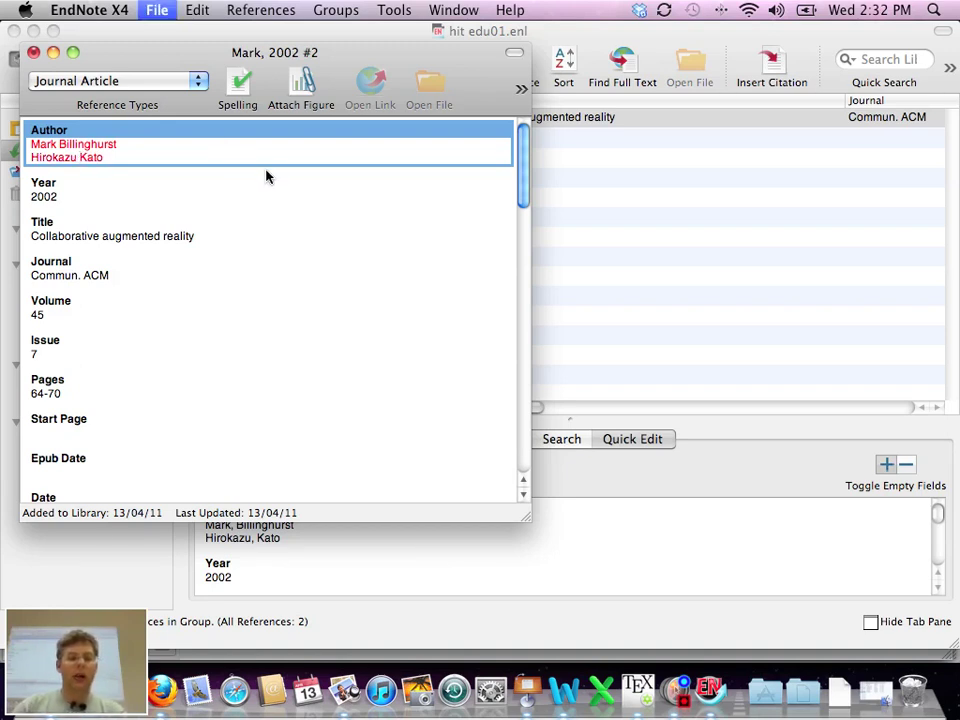
key("super+w")
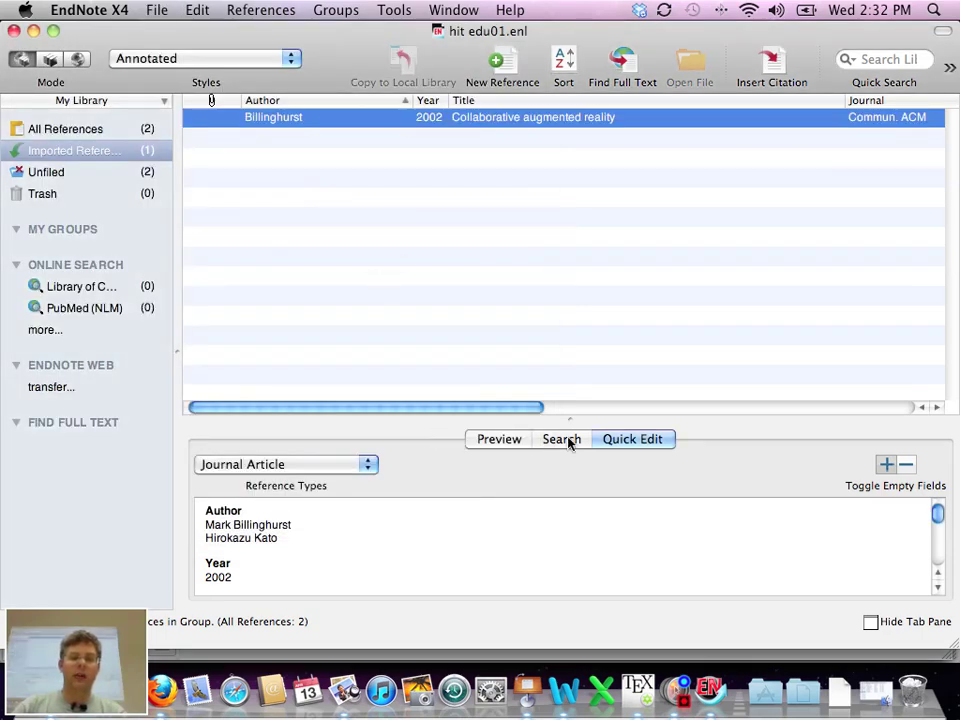
Show the bibliographic preview of the selected reference and look through the available output styles
left_click(500, 442)
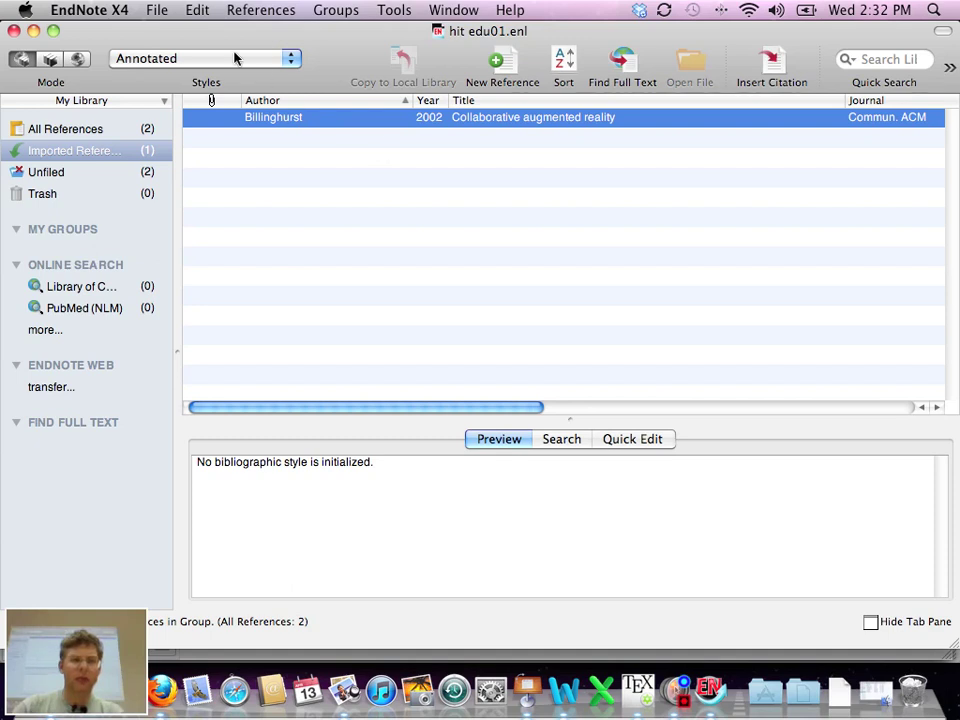
left_click_drag(234, 58, 330, 158)
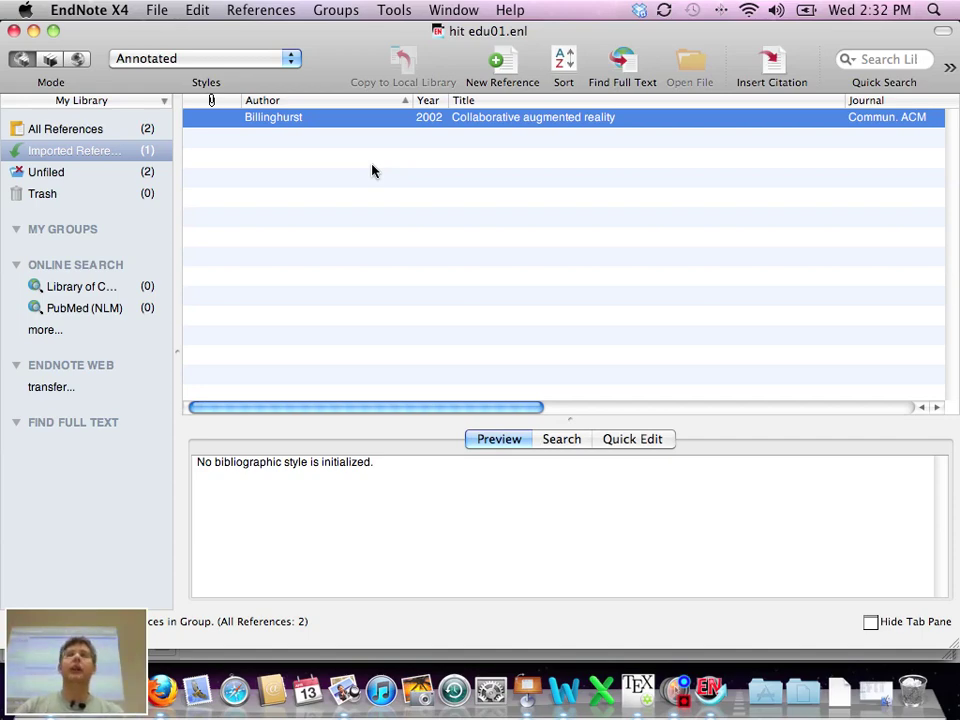
Switch to Word and insert the "Collaborative augmented reality" citation after "stop that pigeon now.", finding it by the author's first name
key("super+Tab")
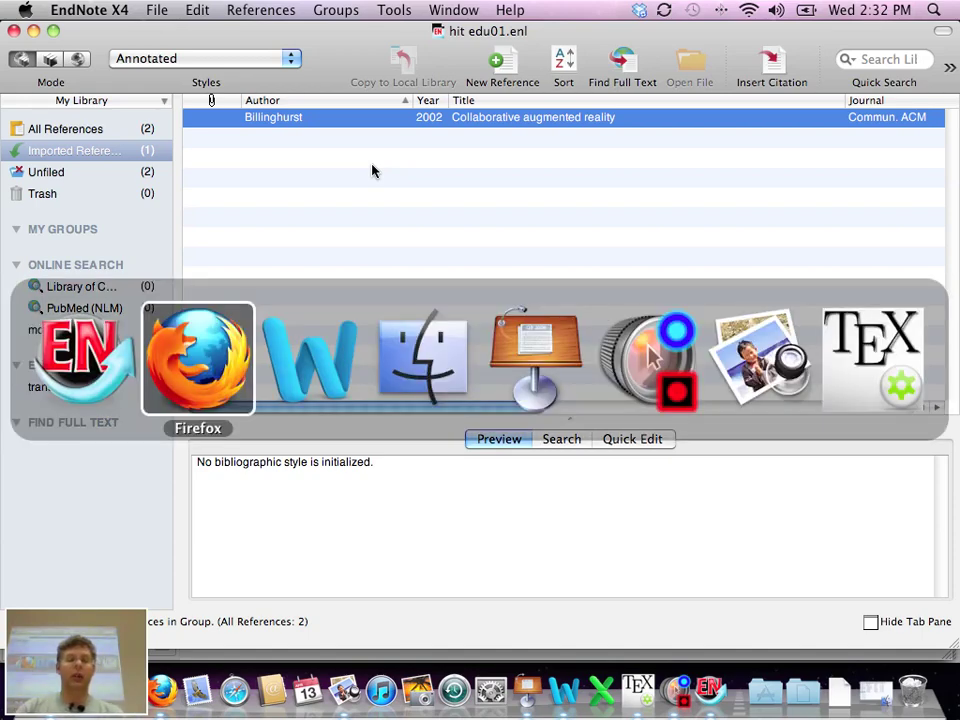
key("super+Tab")
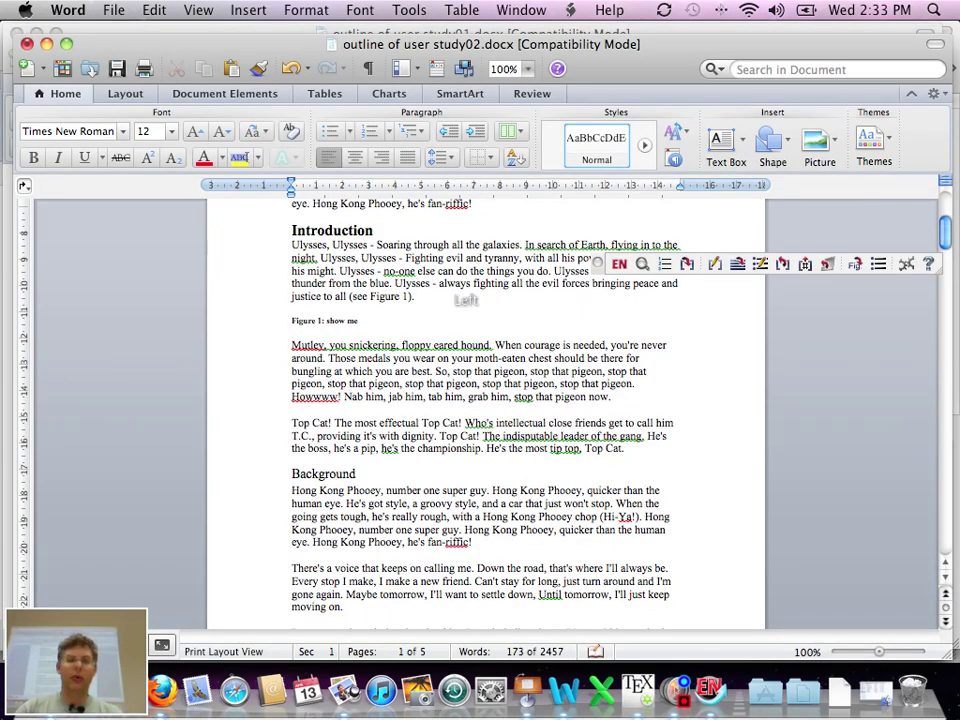
left_click(465, 298)
left_click(622, 395)
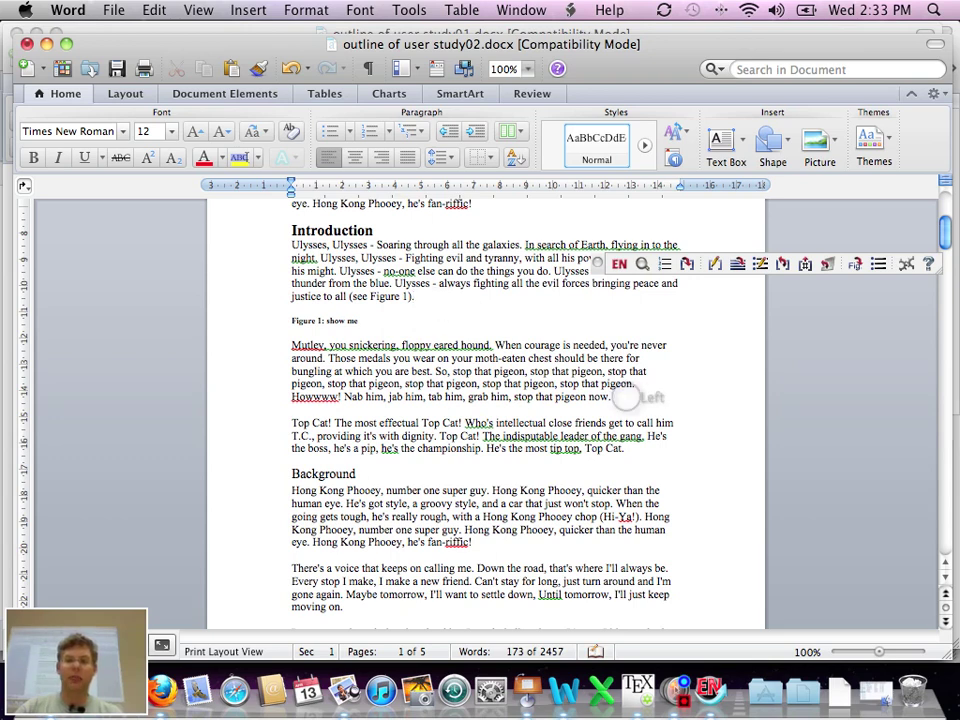
left_click(642, 264)
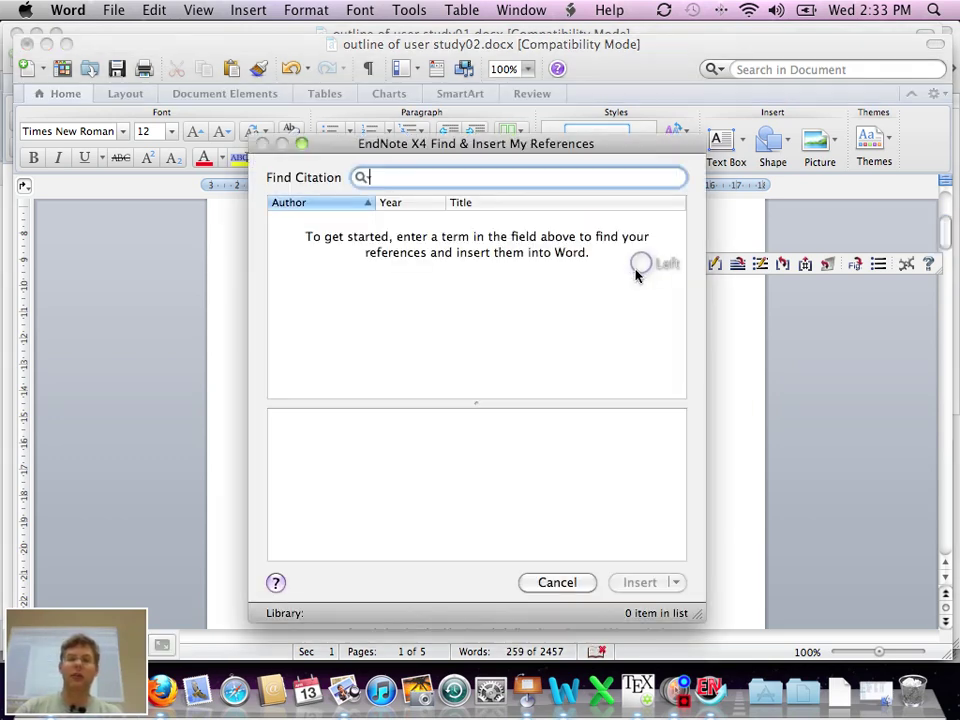
type("mark")
key("Return")
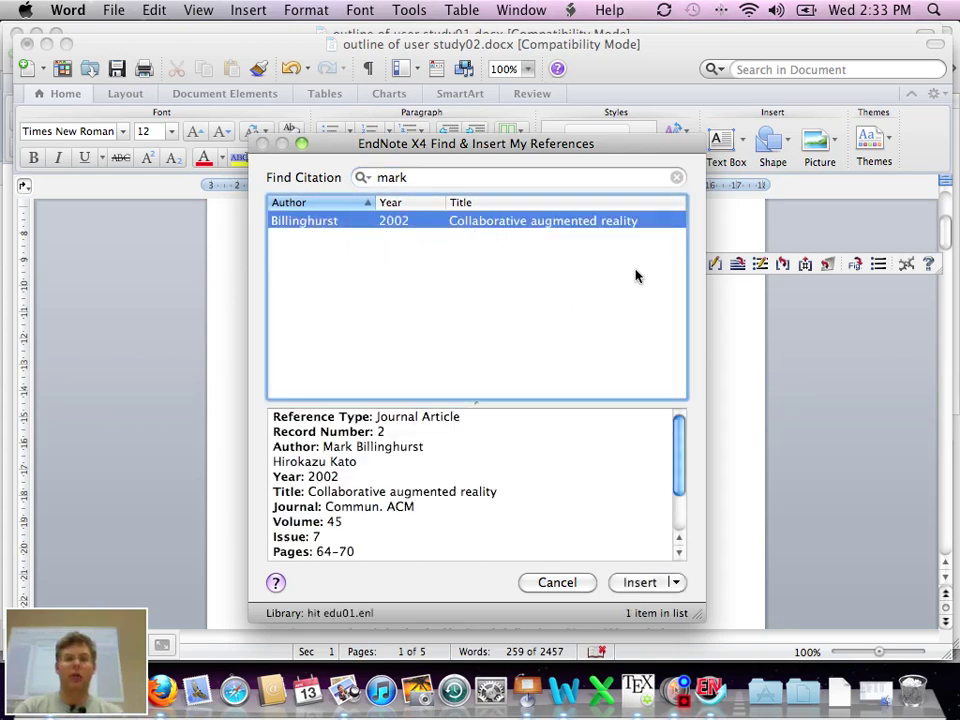
key("Return")
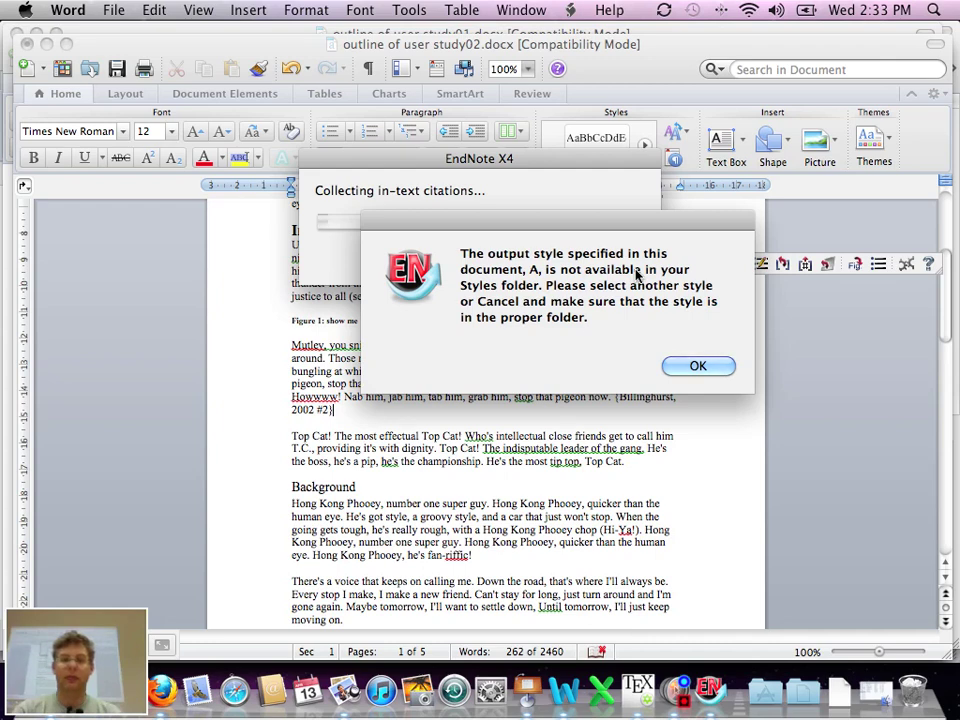
Format the bibliography of outline of user study02.docx with the APA 5th output style
key("Return")
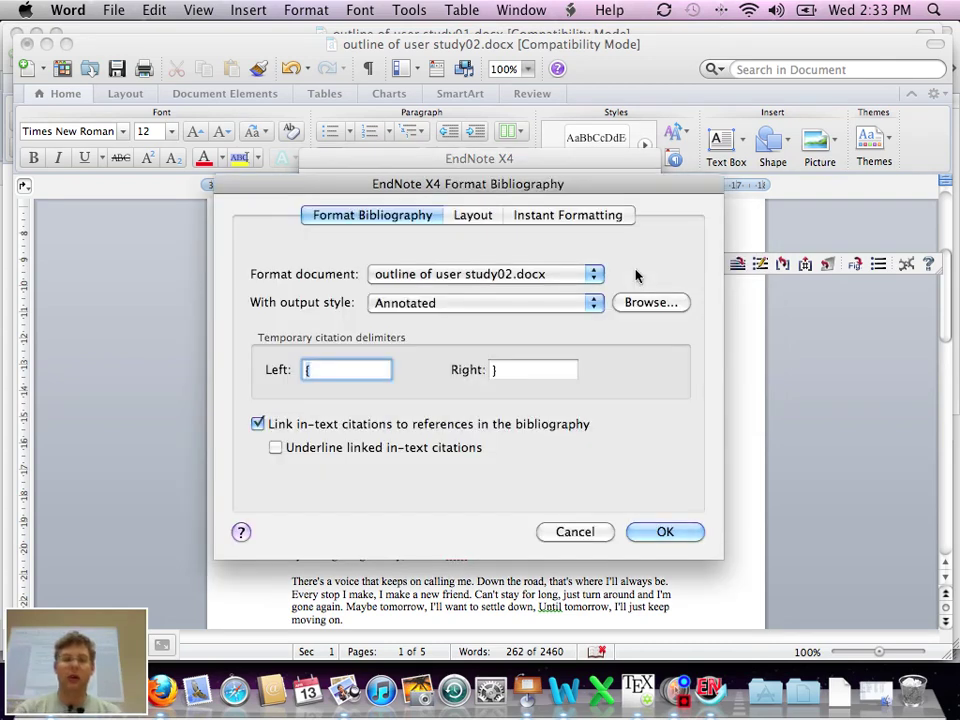
left_click(650, 304)
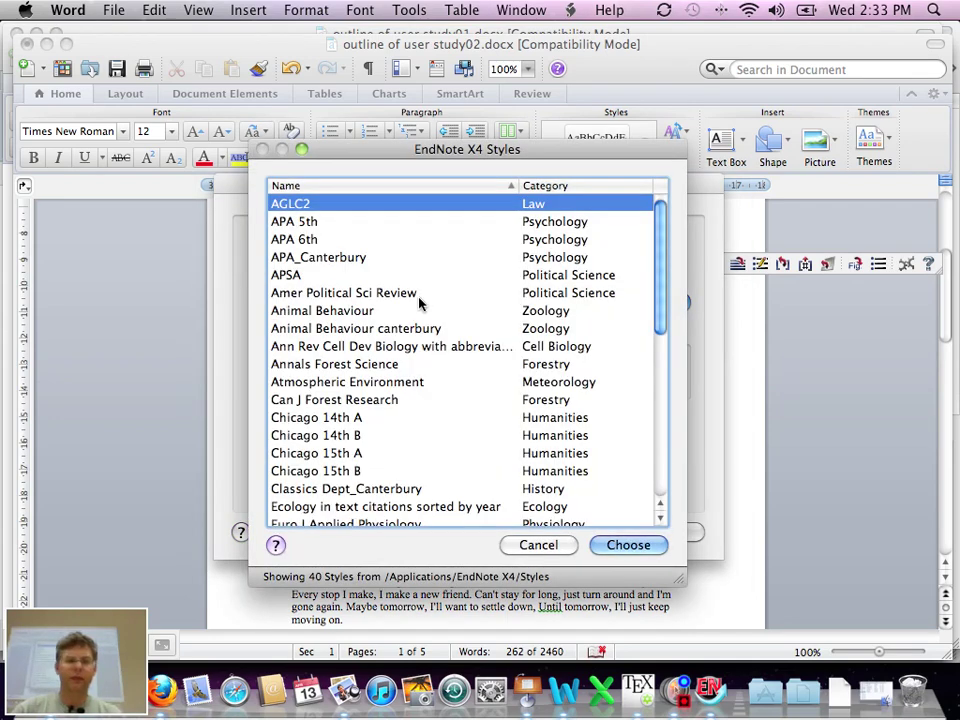
left_click(314, 221)
left_click(620, 544)
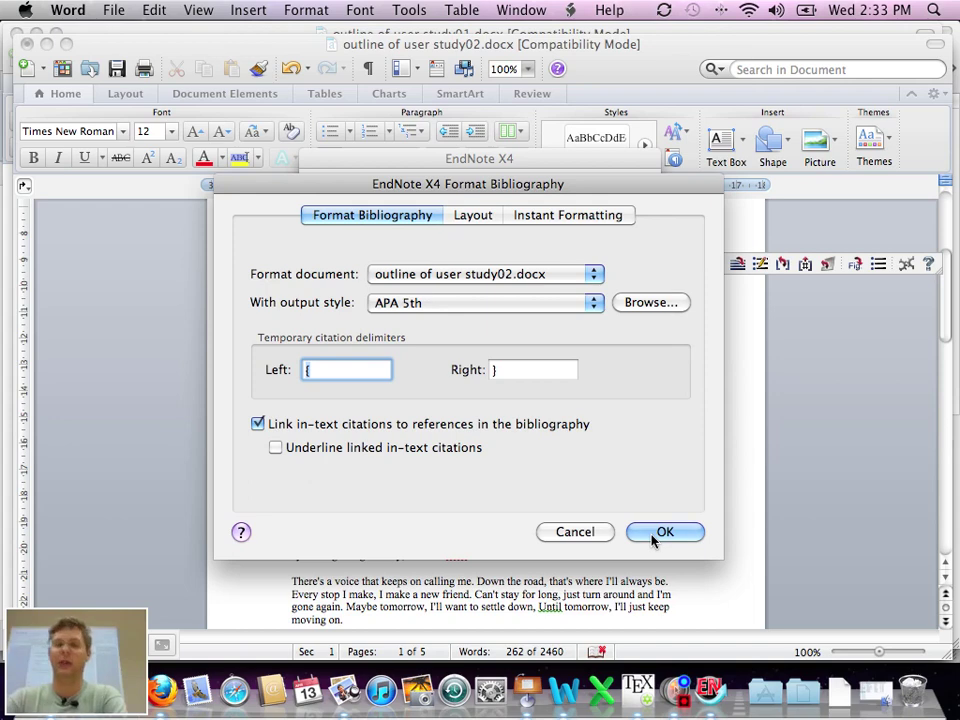
left_click(653, 541)
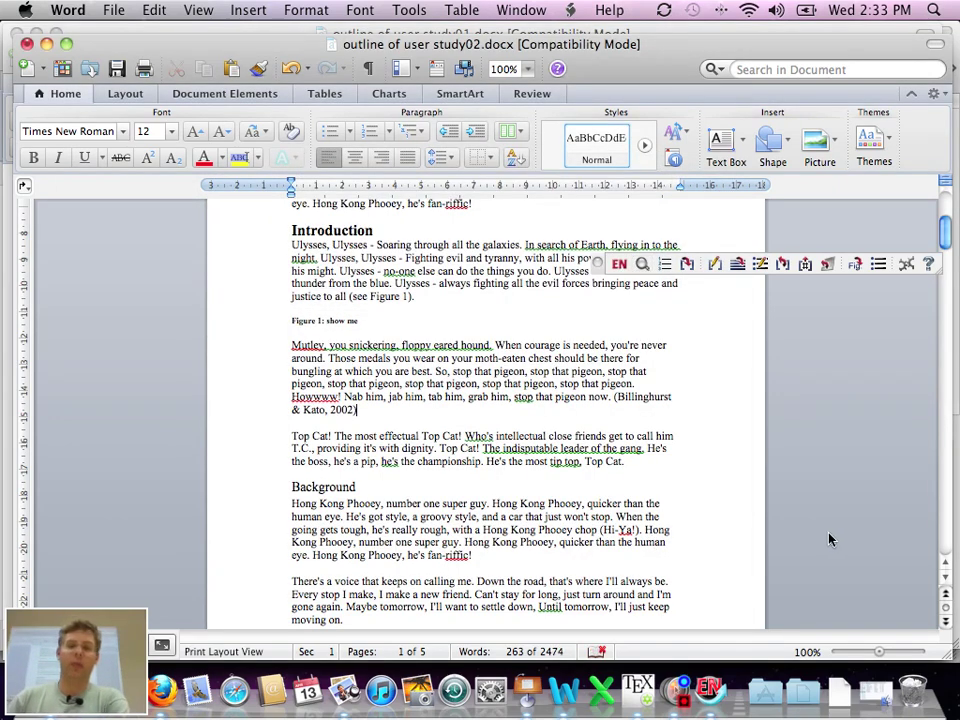
Examine the formatted in-text citation and its matching entry under the References heading at the document's end
left_click_drag(614, 397, 357, 410)
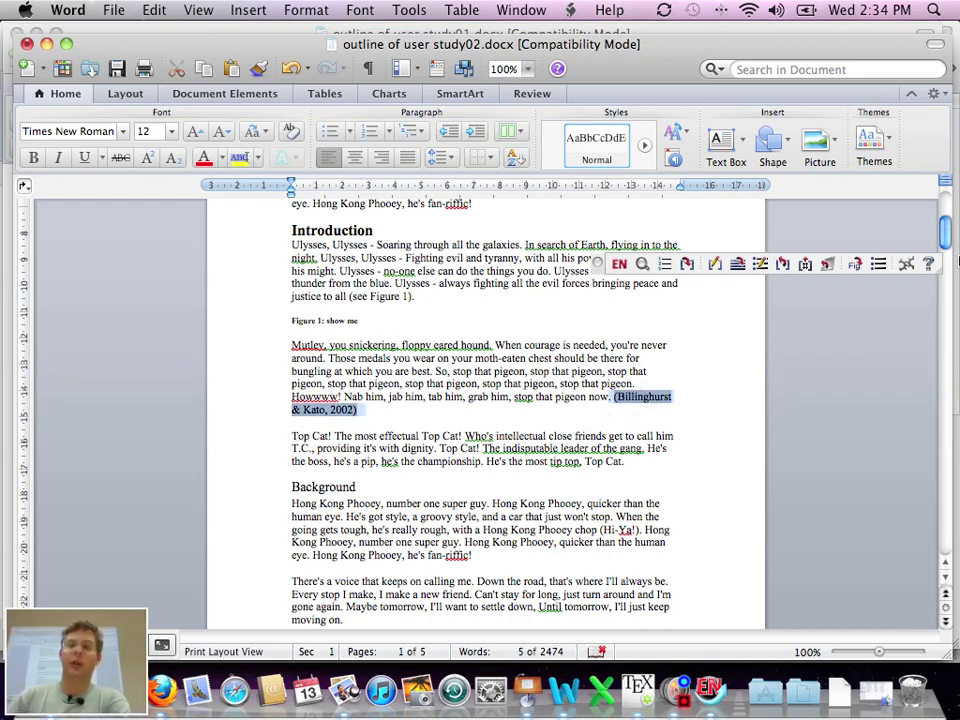
left_click_drag(945, 232, 945, 540)
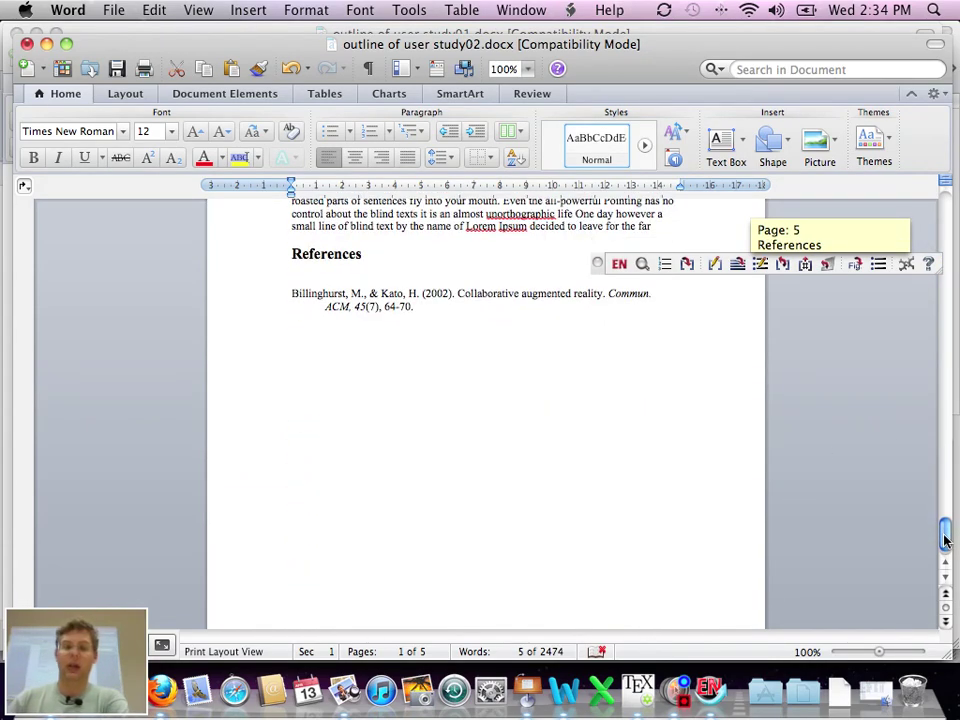
left_click_drag(291, 293, 428, 307)
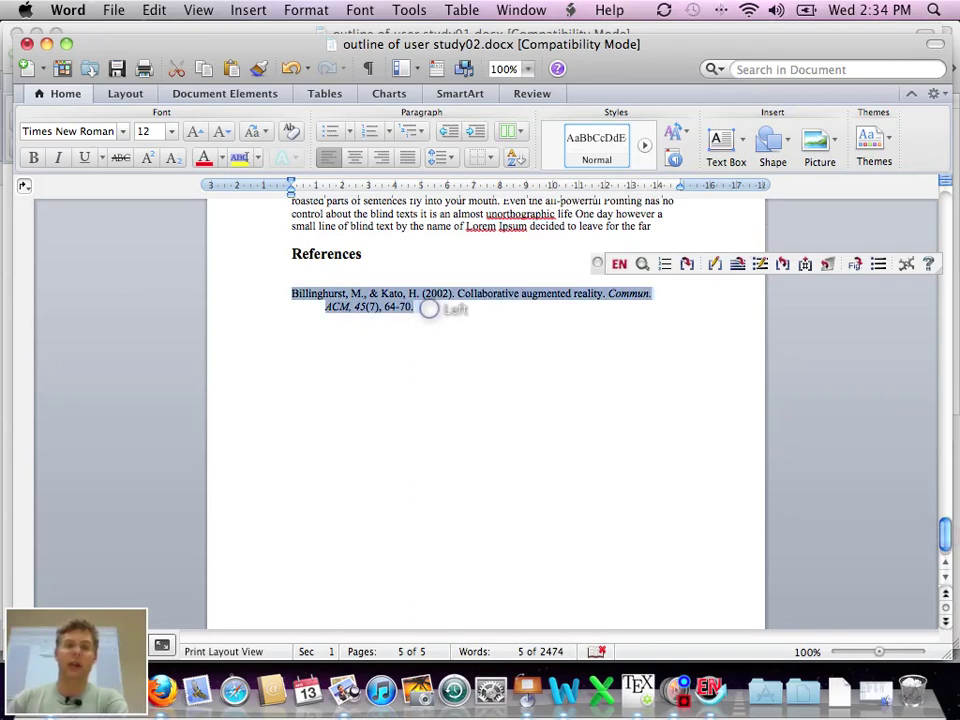
left_click(589, 414)
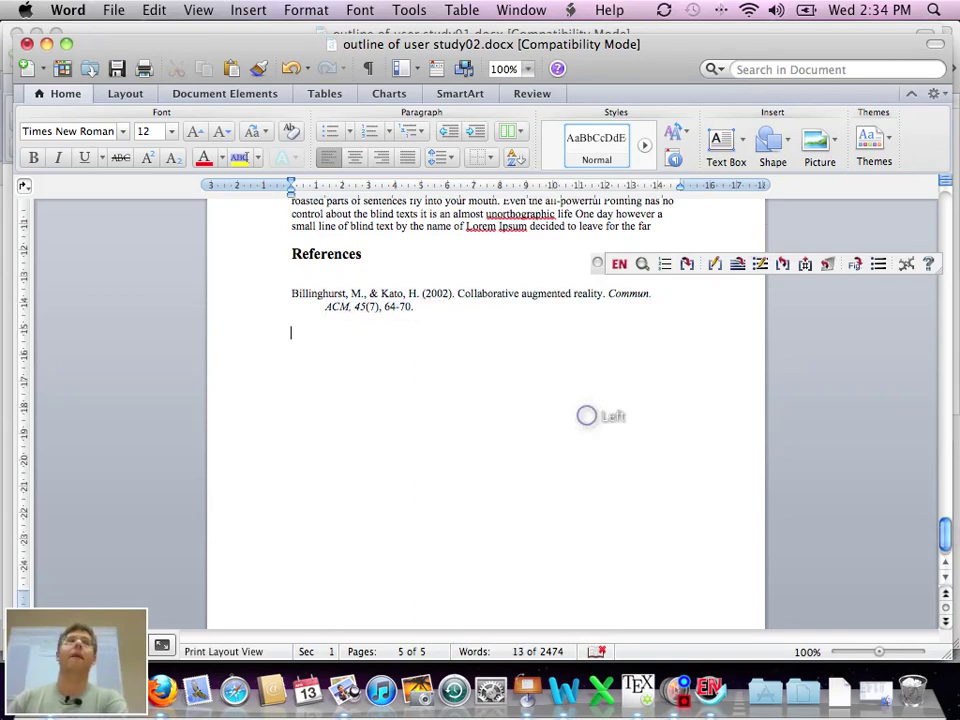
scroll(583, 381, "up", 2)
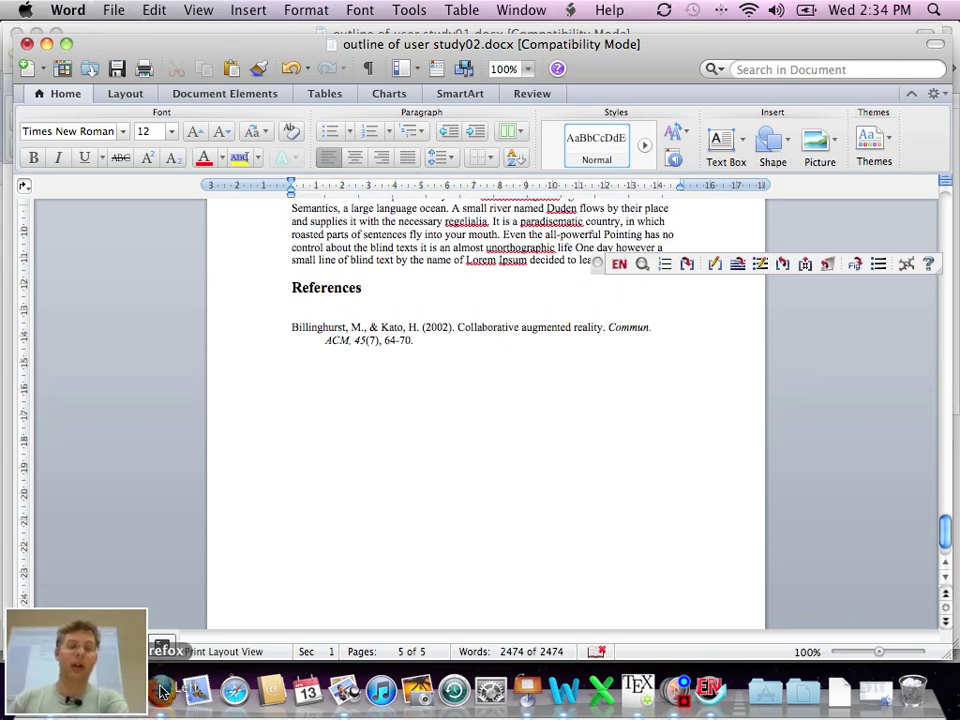
Switch to Firefox, close the export formats pop-up, and search the ACM Digital Library for another author's full name
key("super+Tab")
left_click(467, 406)
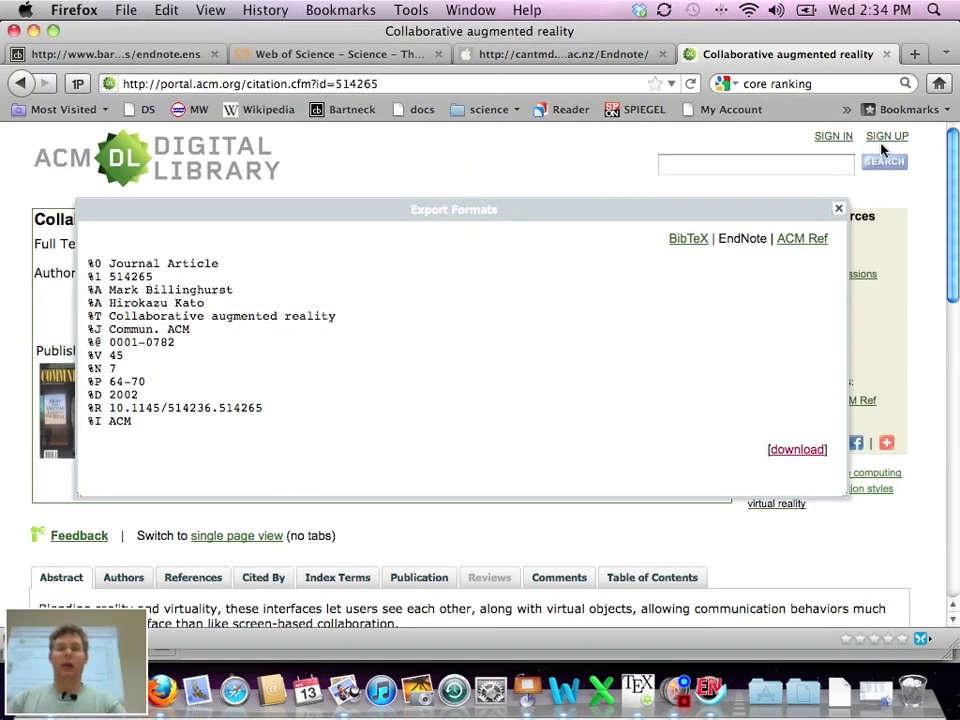
left_click(708, 164)
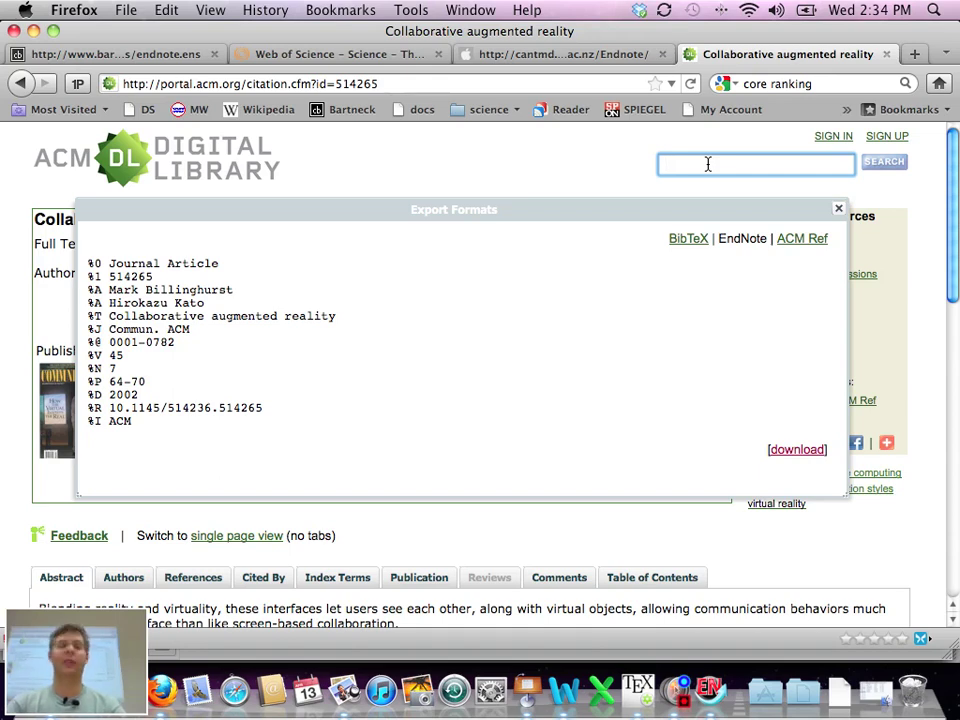
left_click(838, 213)
left_click(771, 162)
type("chri")
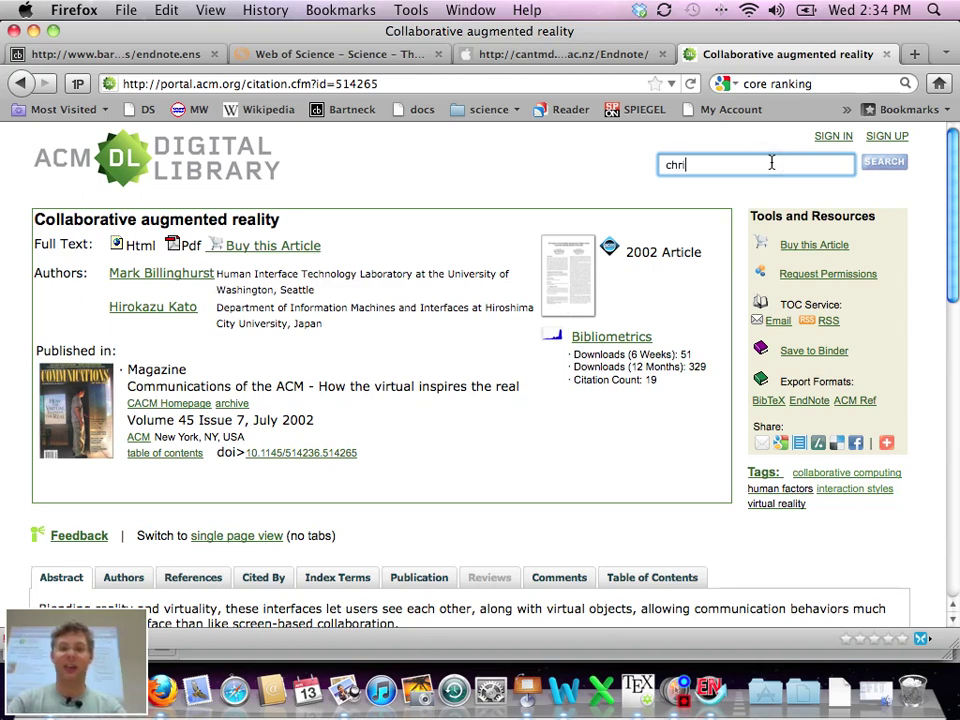
key("BackSpace")
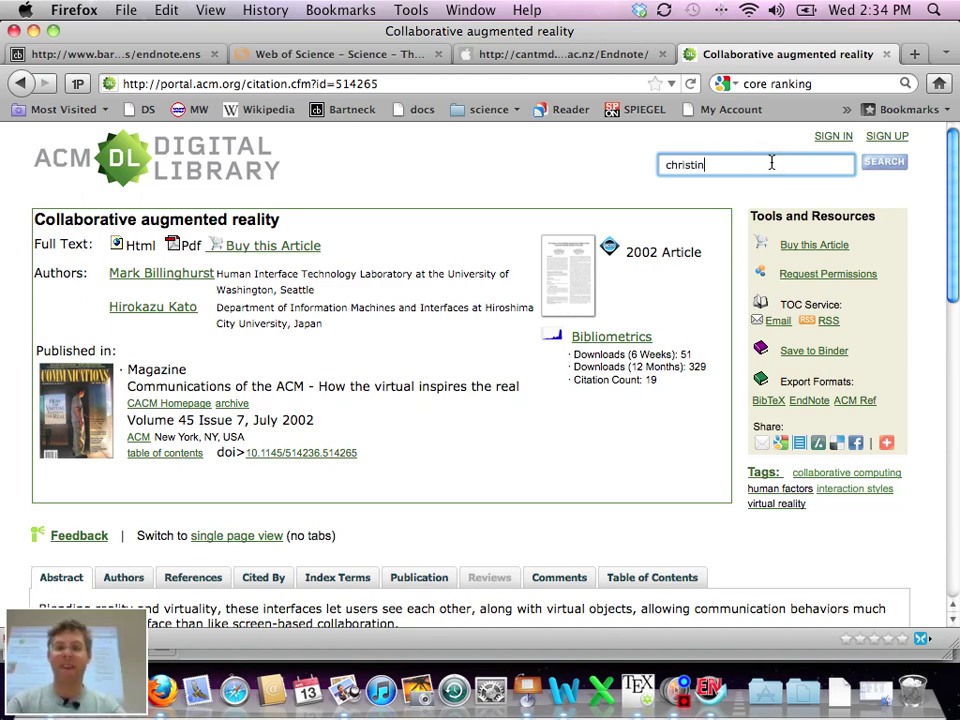
type("istine")
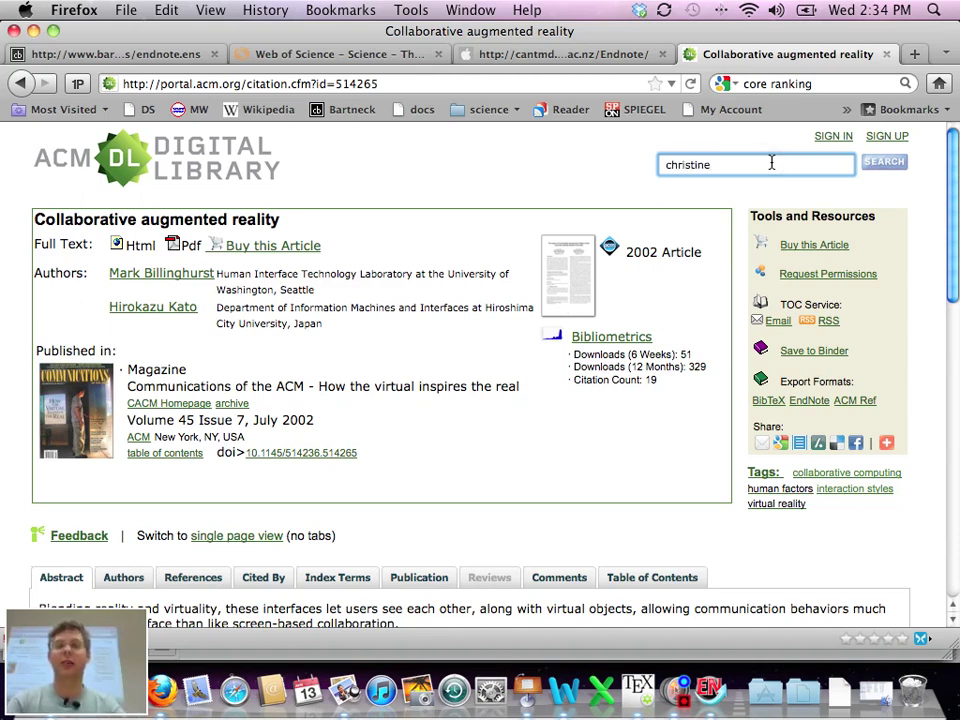
type(" dicke")
key("Return")
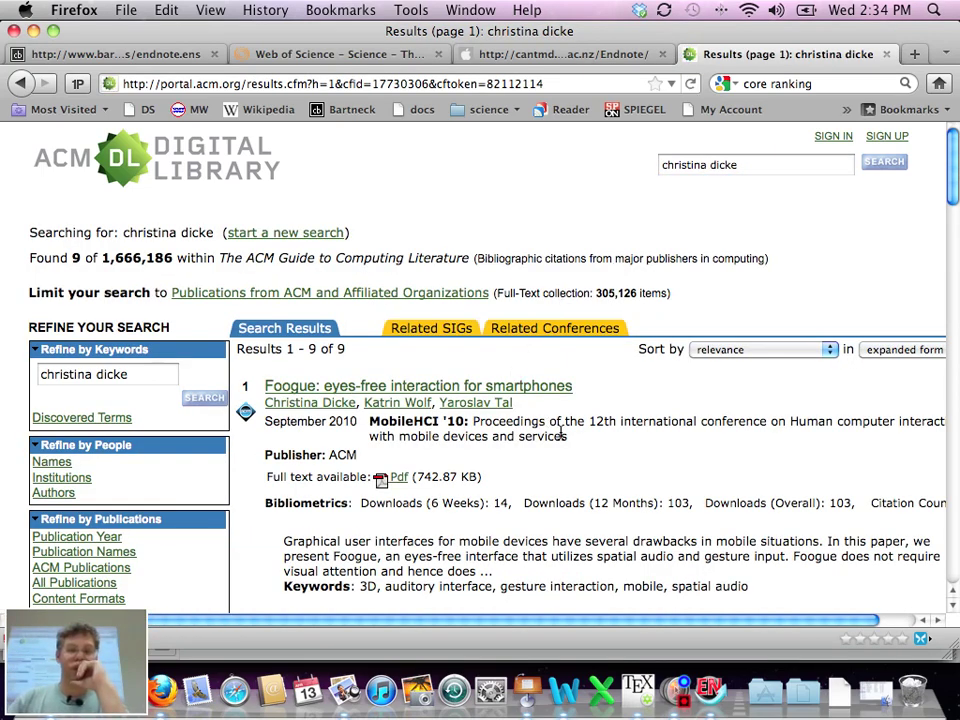
Open the paper "Foogue: eyes-free interaction for smartphones" and download its citation in EndNote format, saving the file 1851705.enw
left_click(484, 386)
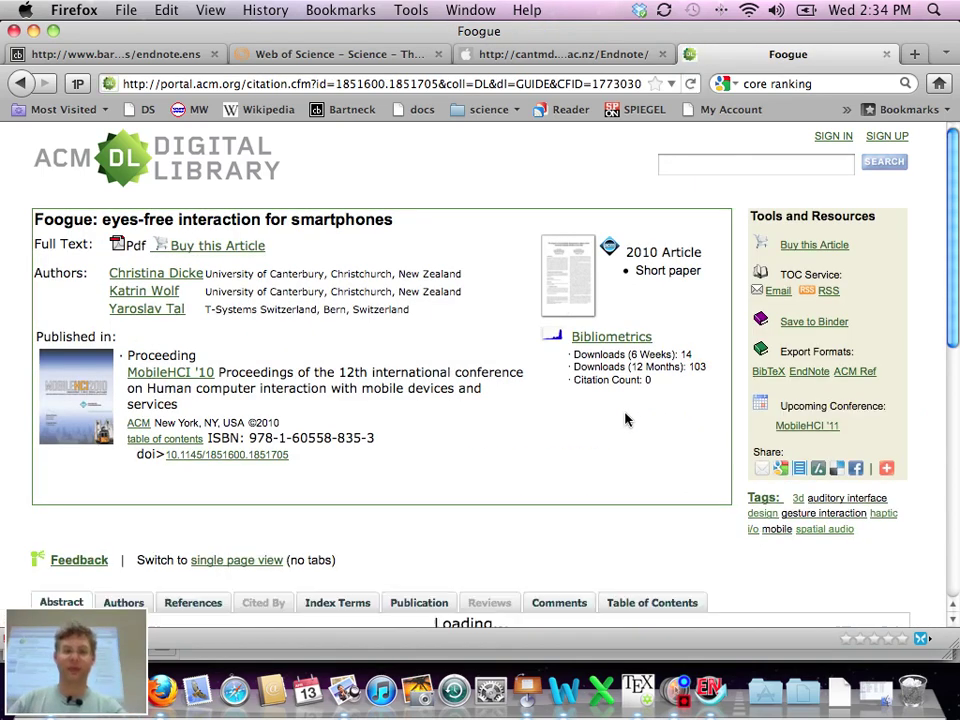
left_click(809, 371)
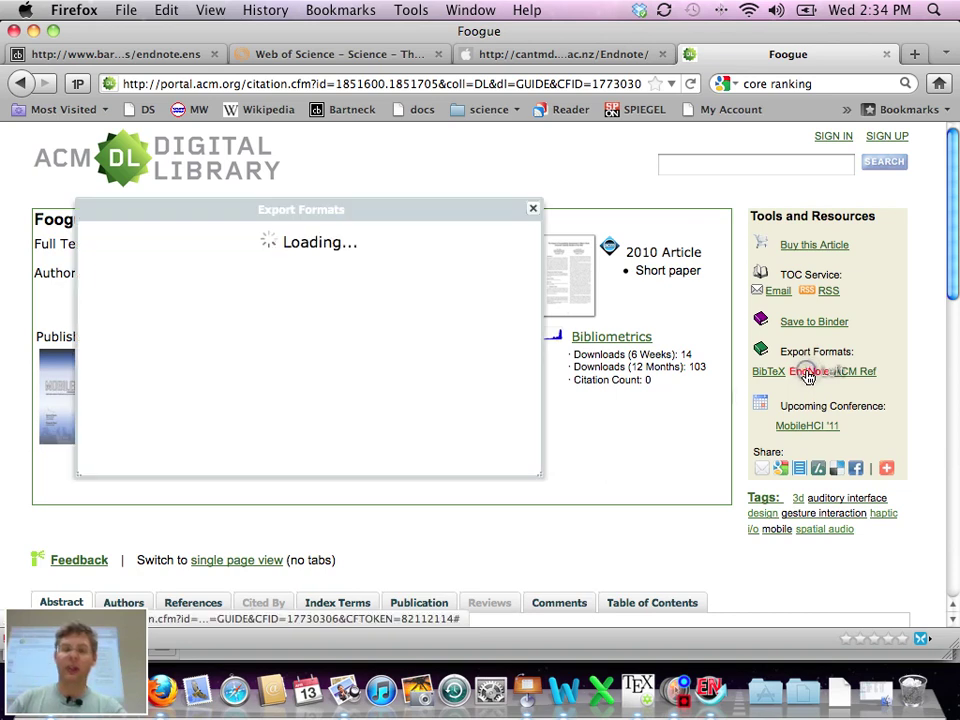
left_click(797, 450)
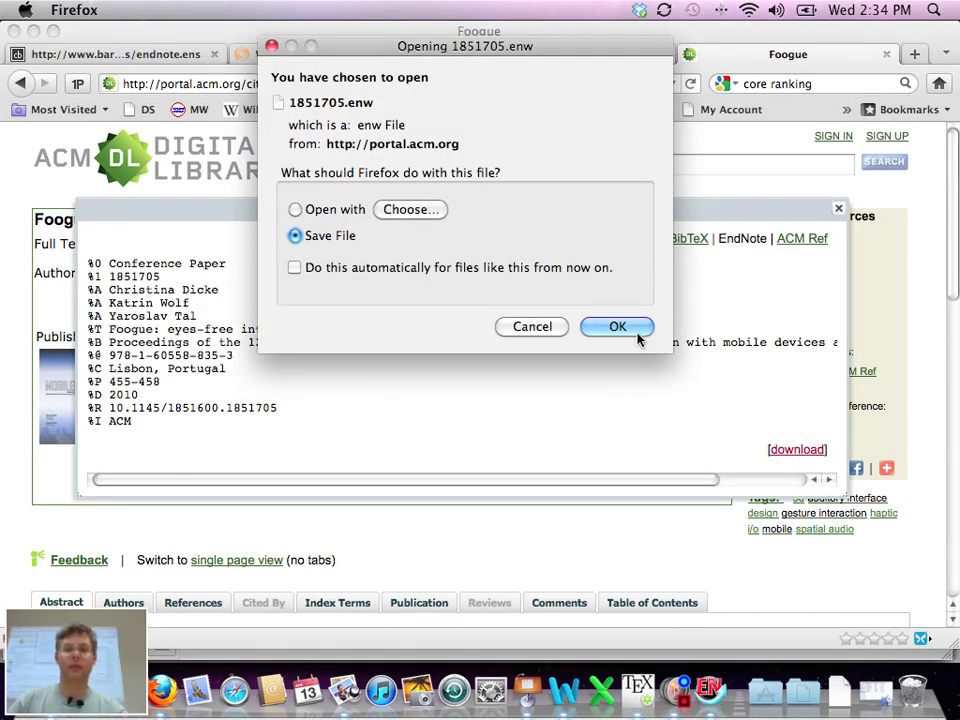
left_click(636, 334)
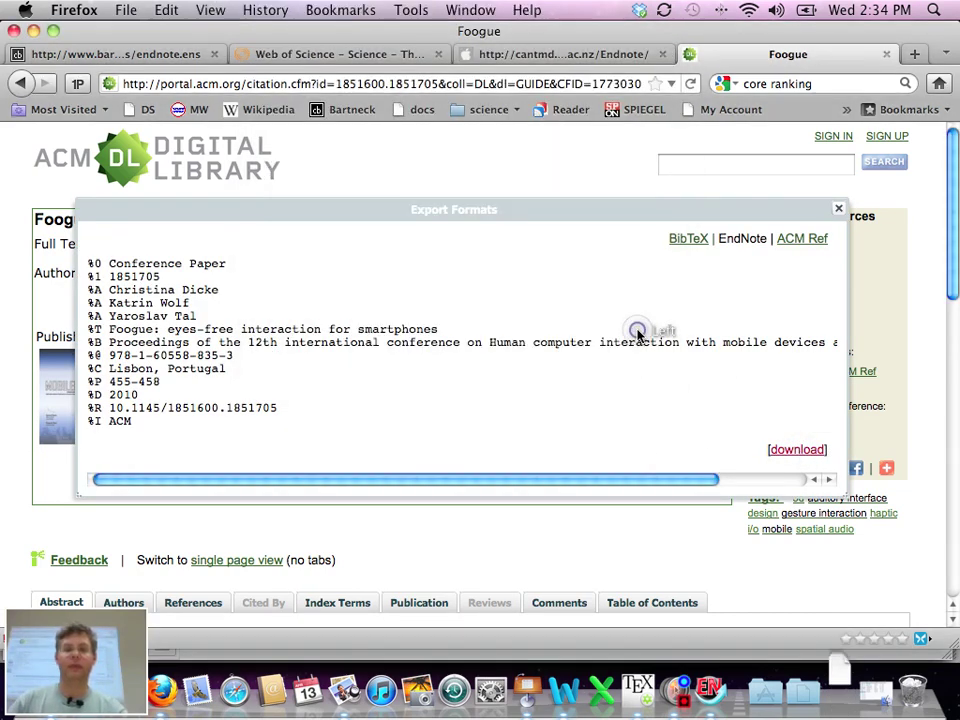
Switch to EndNote and import 1851705.enw from Downloads into the library with the EndNote Import option
key("super+Tab")
key("super+Tab")
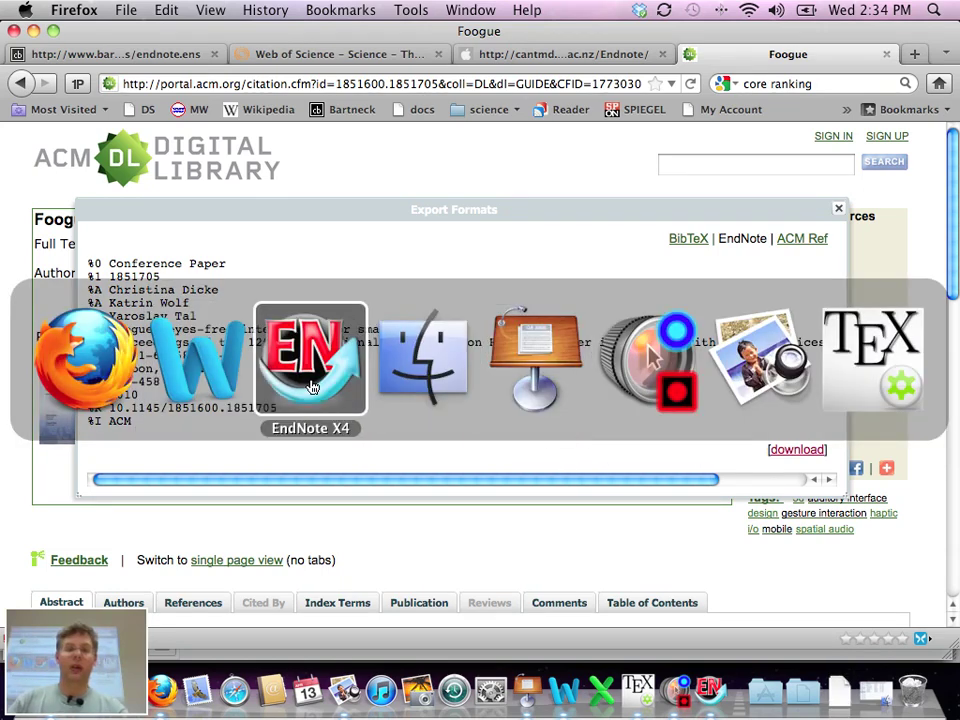
left_click(157, 10)
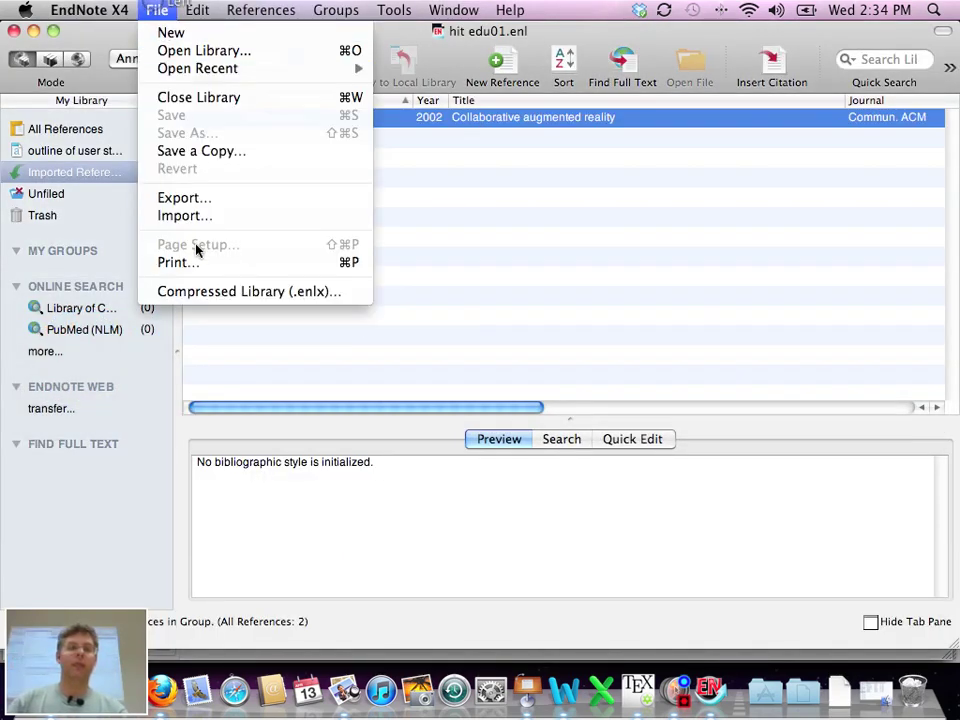
left_click(198, 220)
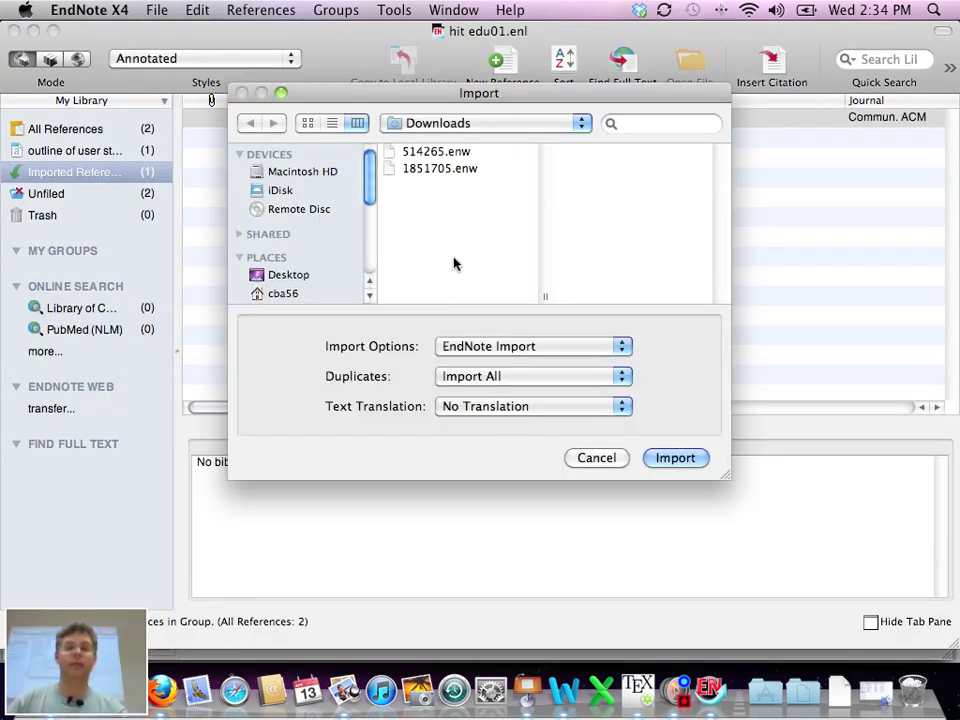
left_click(450, 169)
left_click(675, 458)
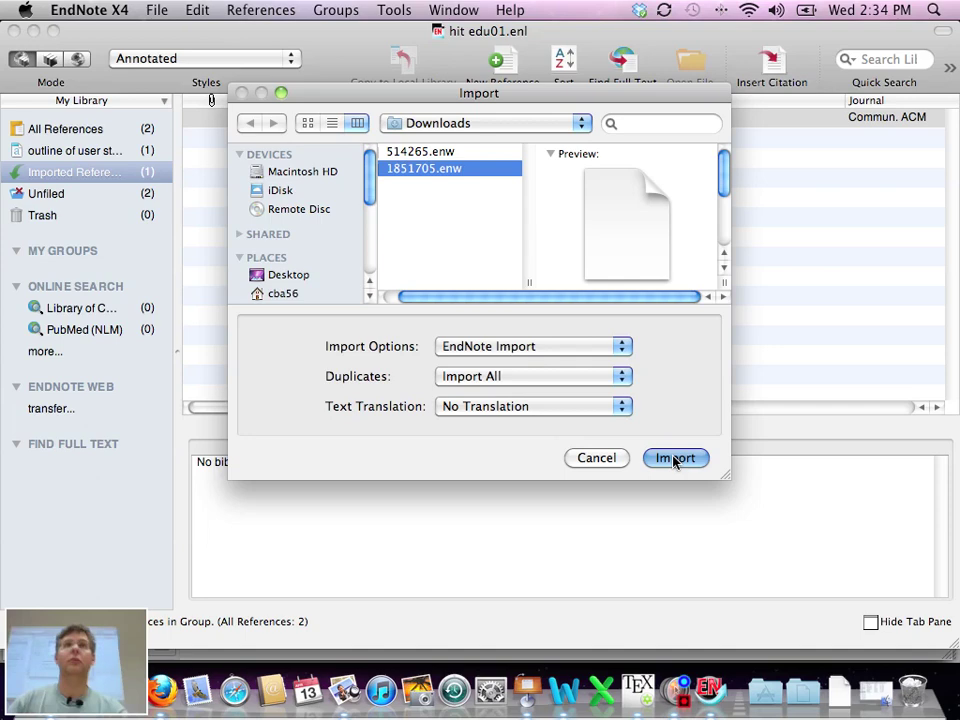
left_click(675, 458)
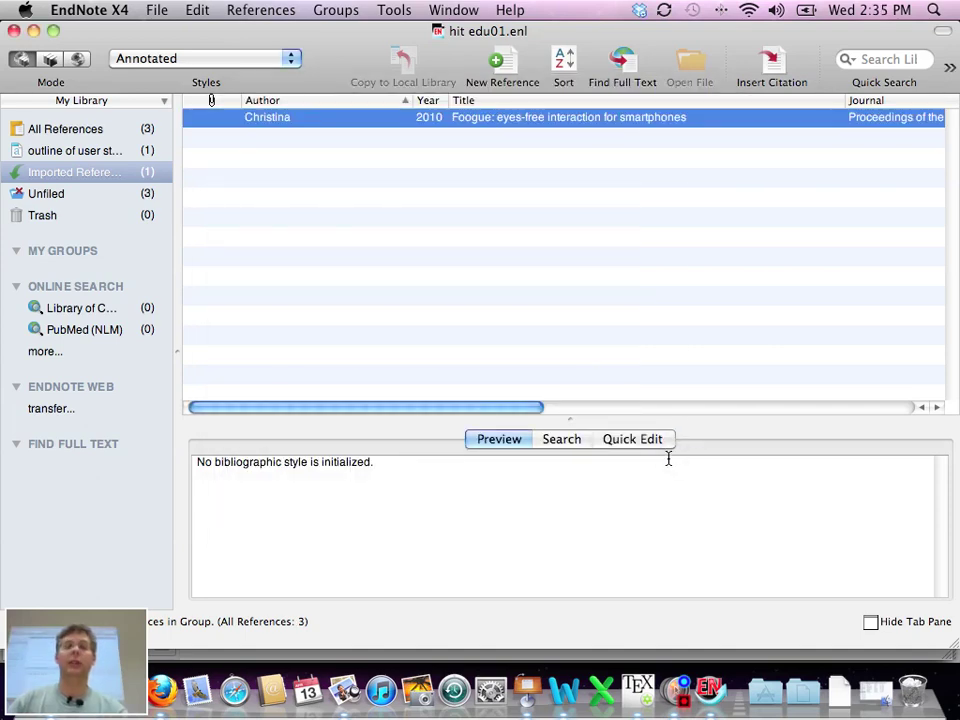
Correct the three author names of the Foogue reference by removing the comma between first and last names, and close the record
double_click(342, 119)
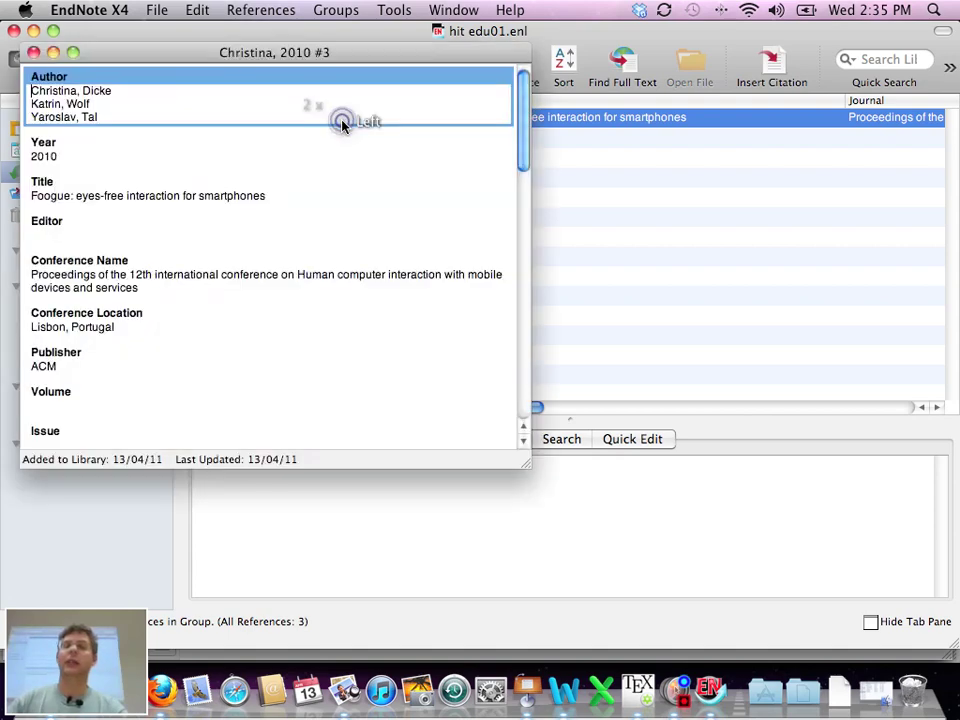
left_click(82, 144)
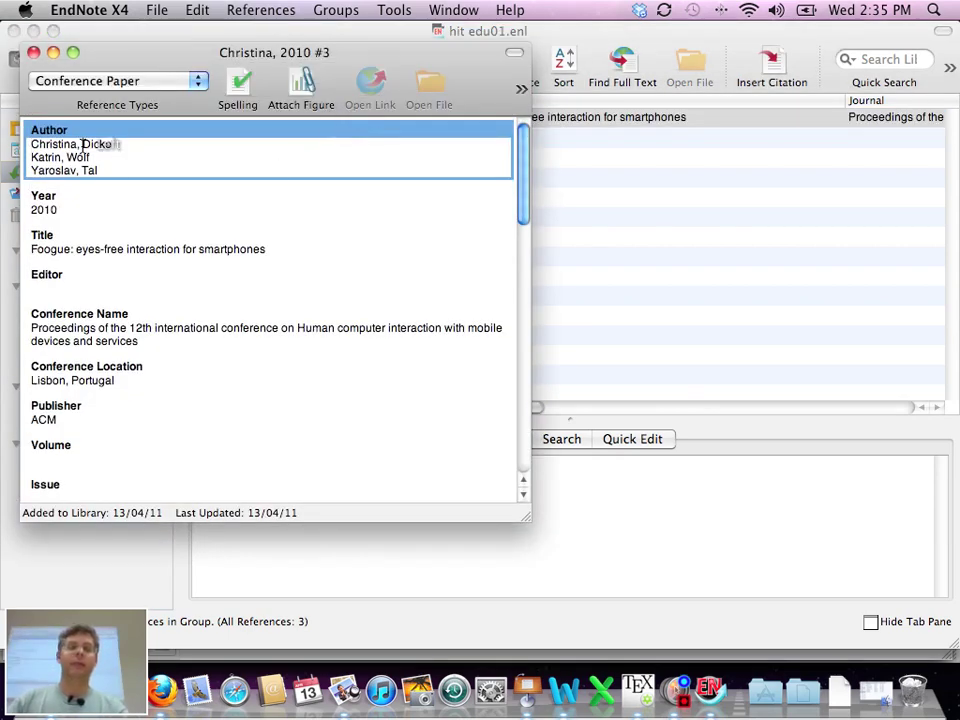
key("BackSpace")
key("BackSpace")
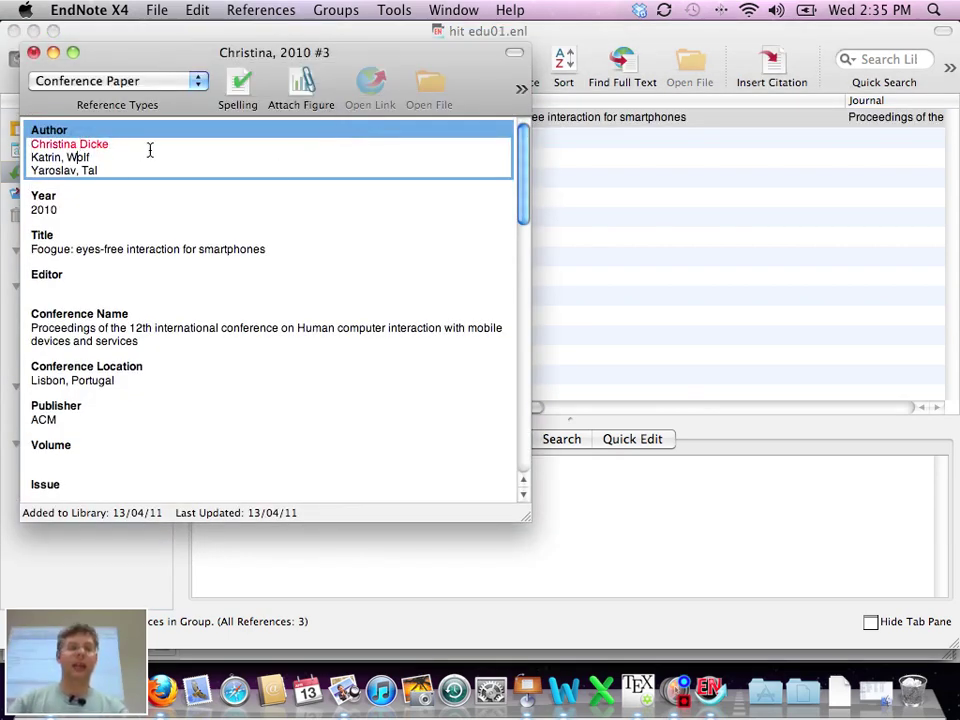
key("BackSpace")
key("BackSpace")
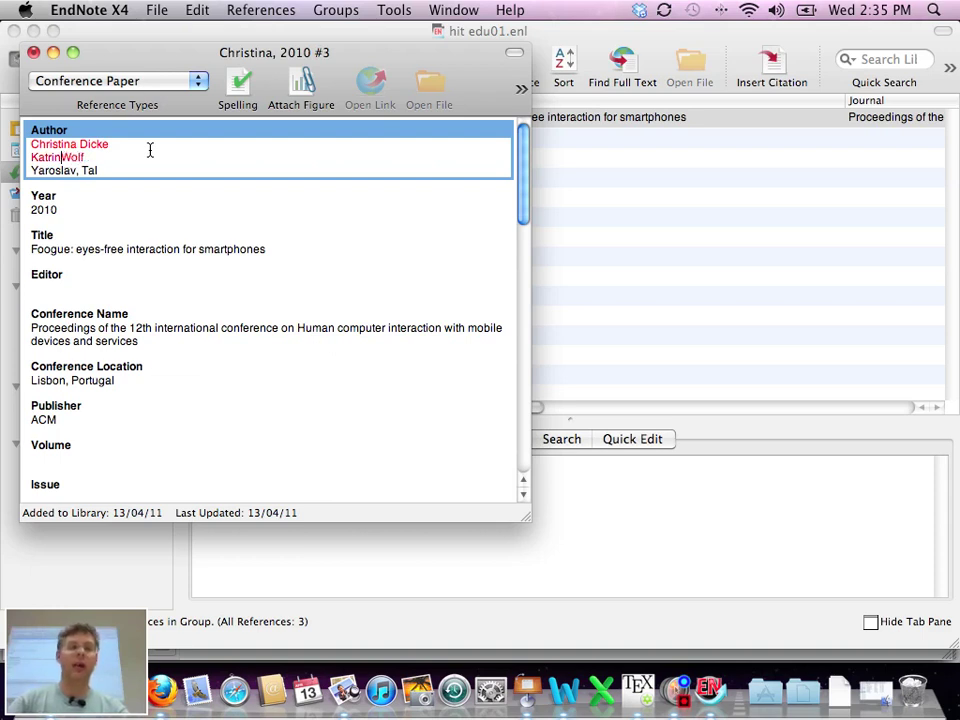
key("Down")
key("BackSpace")
key("BackSpace")
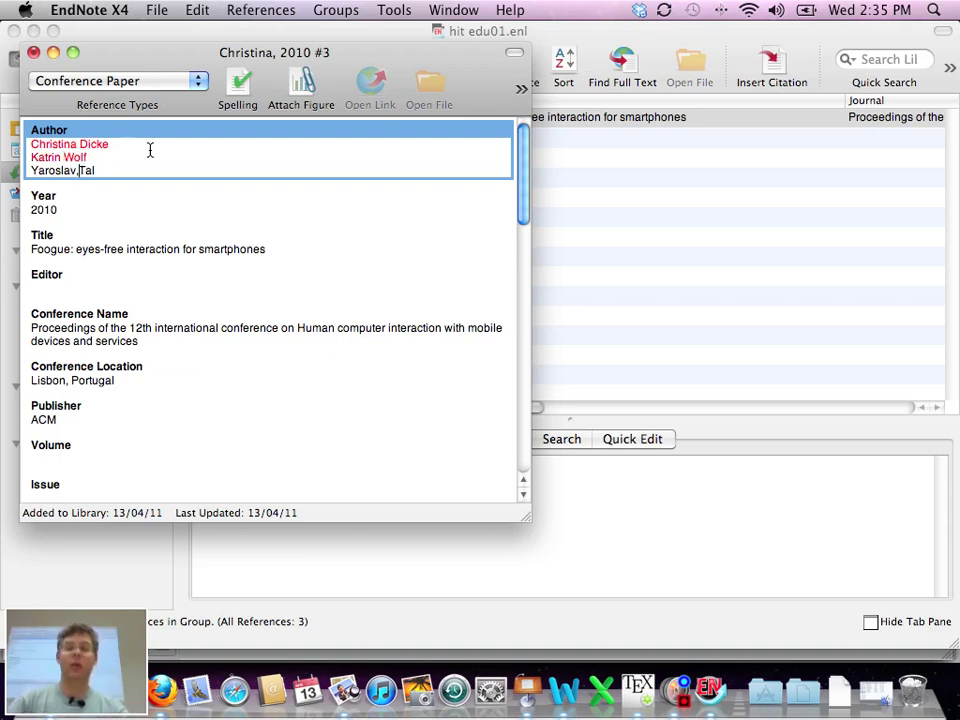
key("super+w")
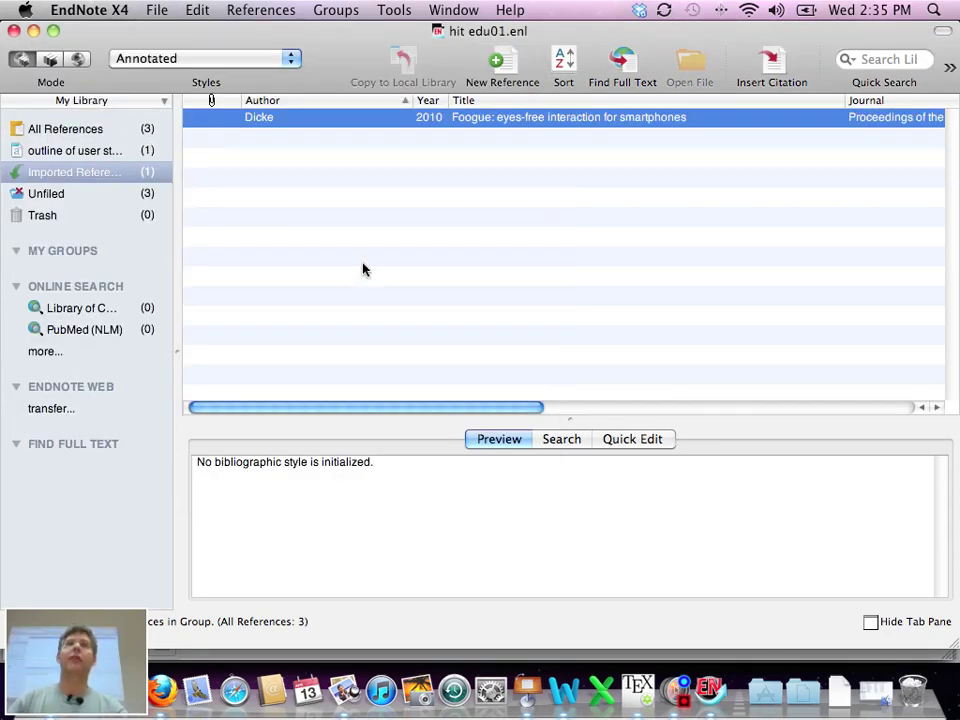
Look through the file formats offered as import options for references, and leave the import without importing anything
left_click(157, 10)
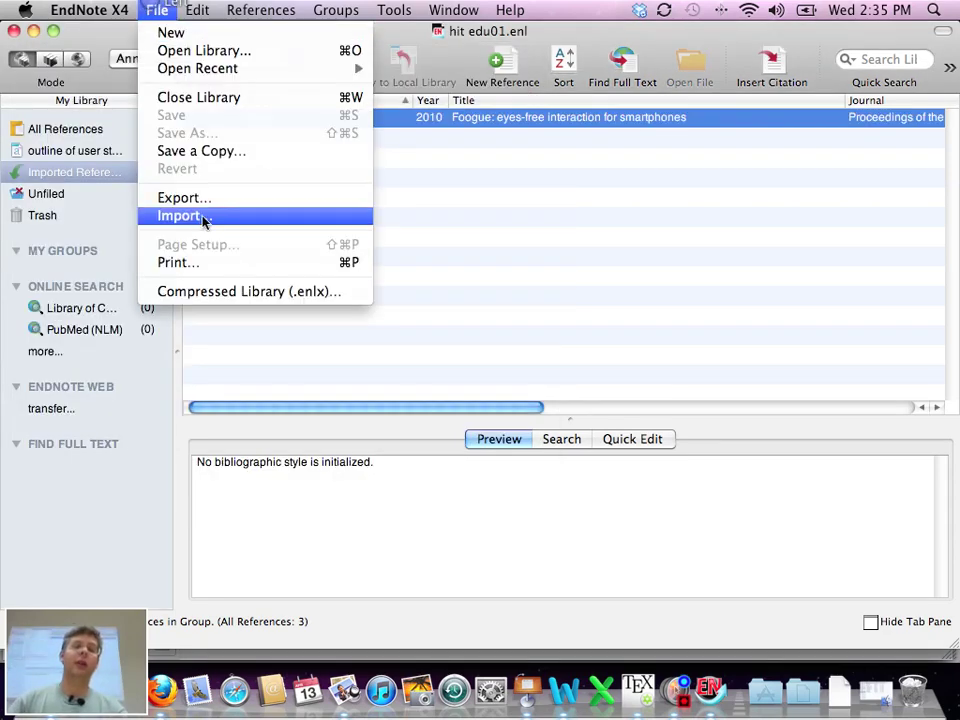
left_click(199, 223)
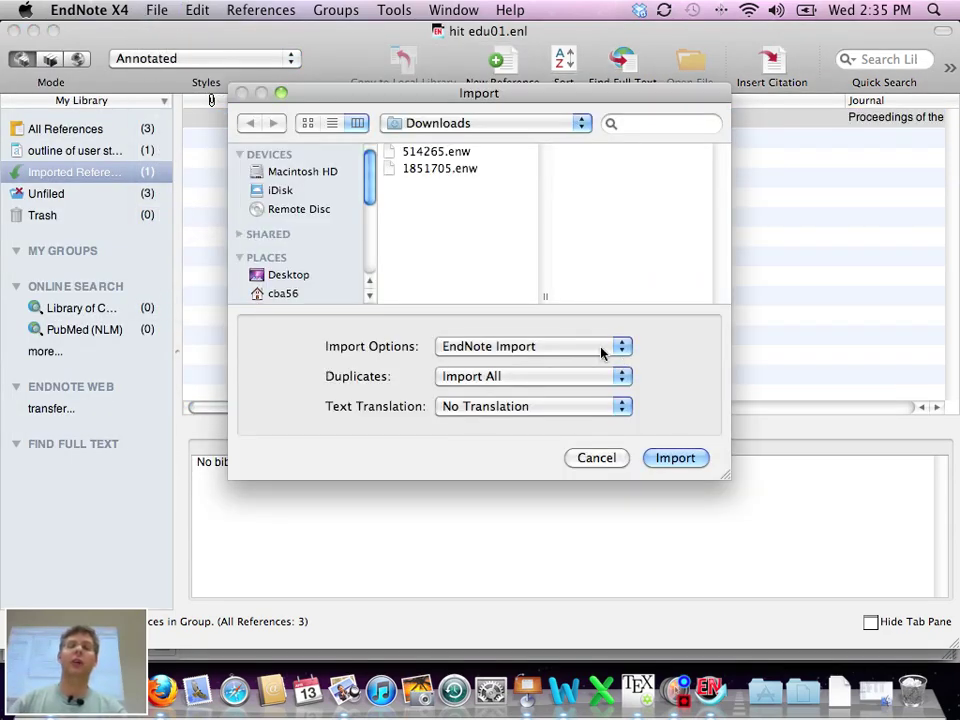
left_click(603, 348)
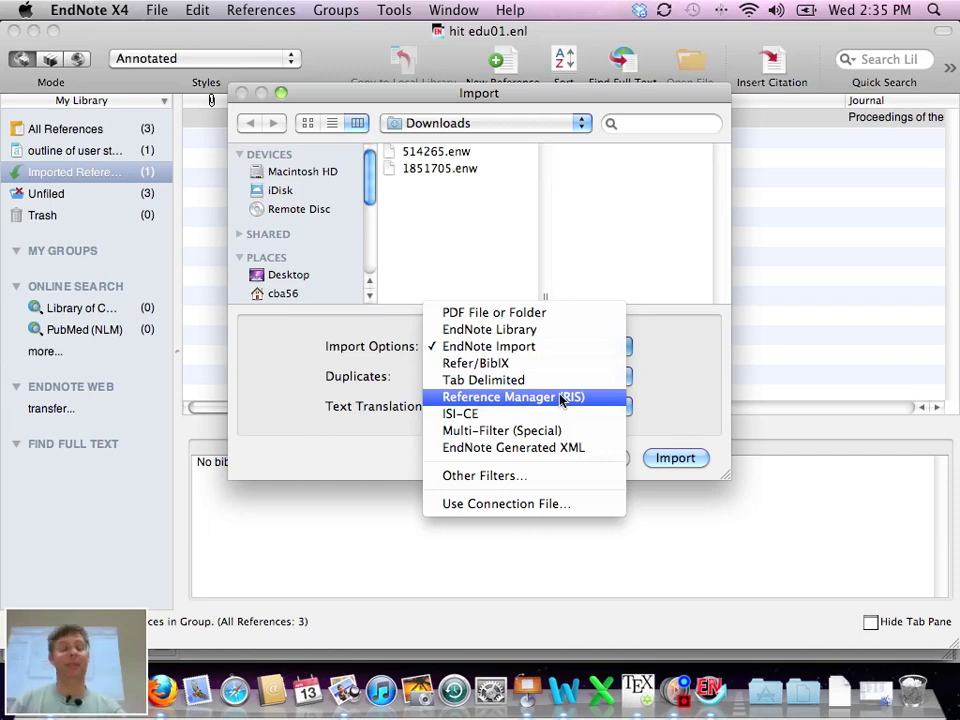
key("Escape")
key("Escape")
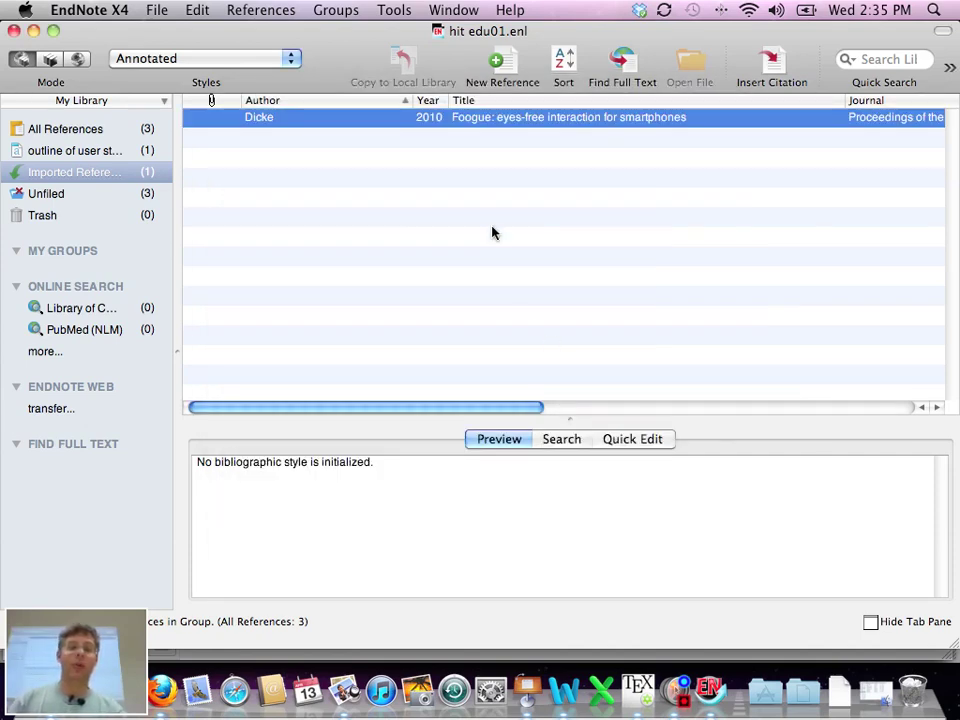
Switch to Word, insert the Foogue citation beside the existing one after "stop that pigeon now.", and check the References list
key("super+Tab")
key("super+Tab")
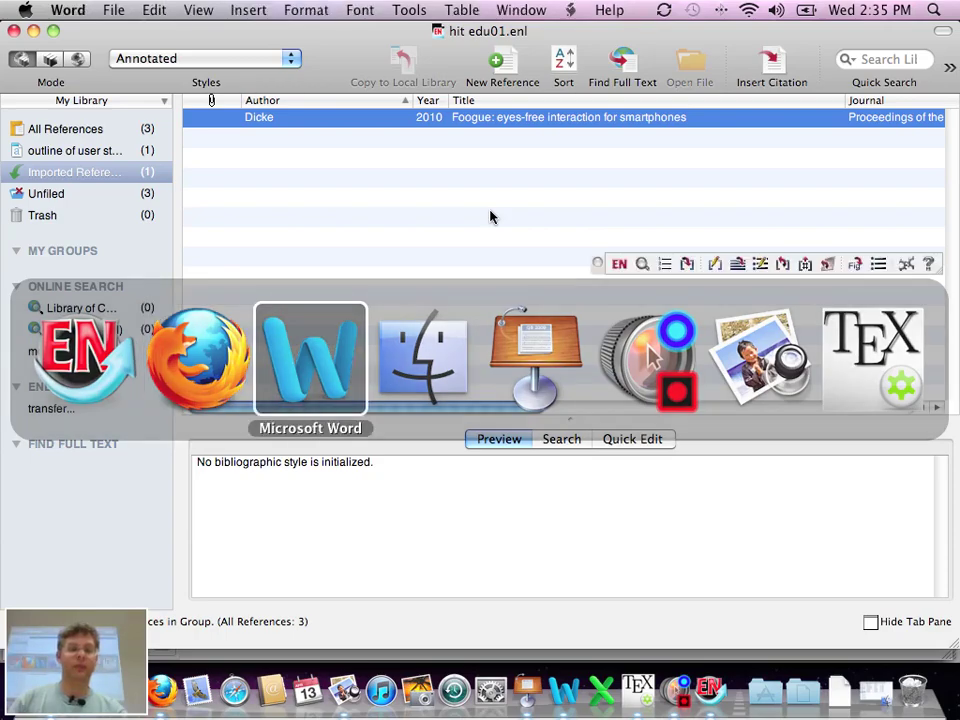
left_click(557, 291)
scroll(557, 291, "up", 20)
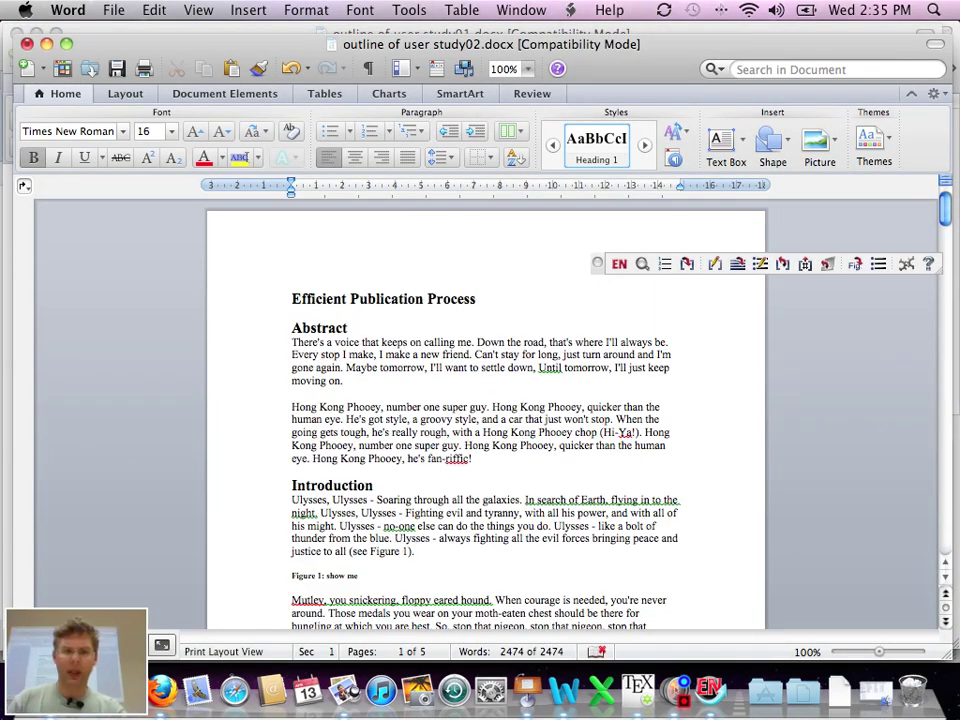
scroll(456, 574, "down", 3)
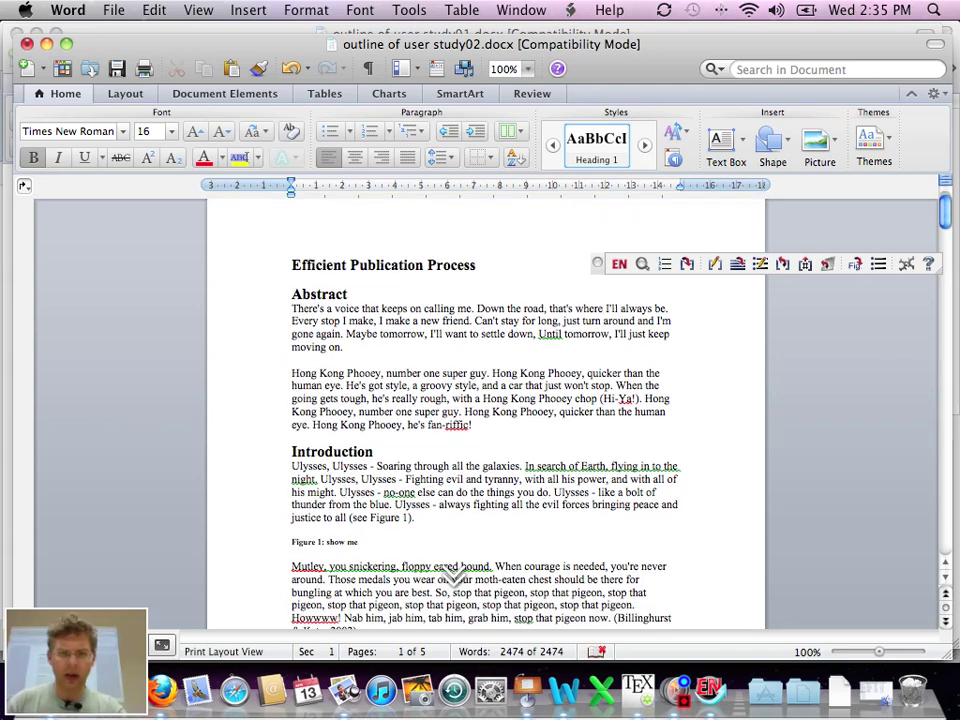
left_click(357, 597)
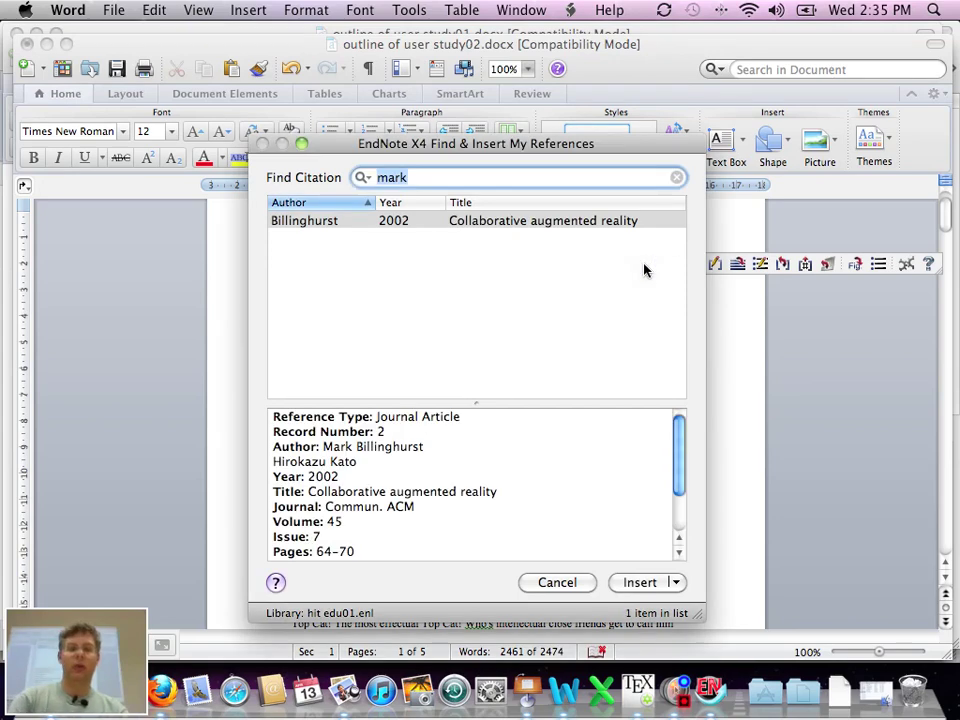
type("dicke")
key("Return")
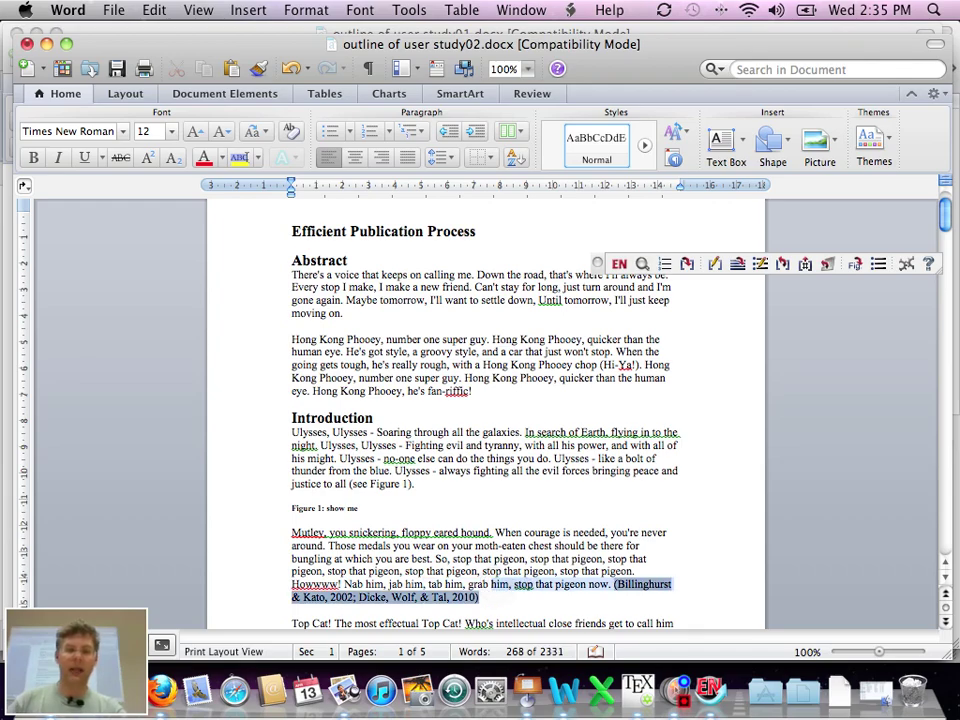
left_click_drag(944, 212, 941, 530)
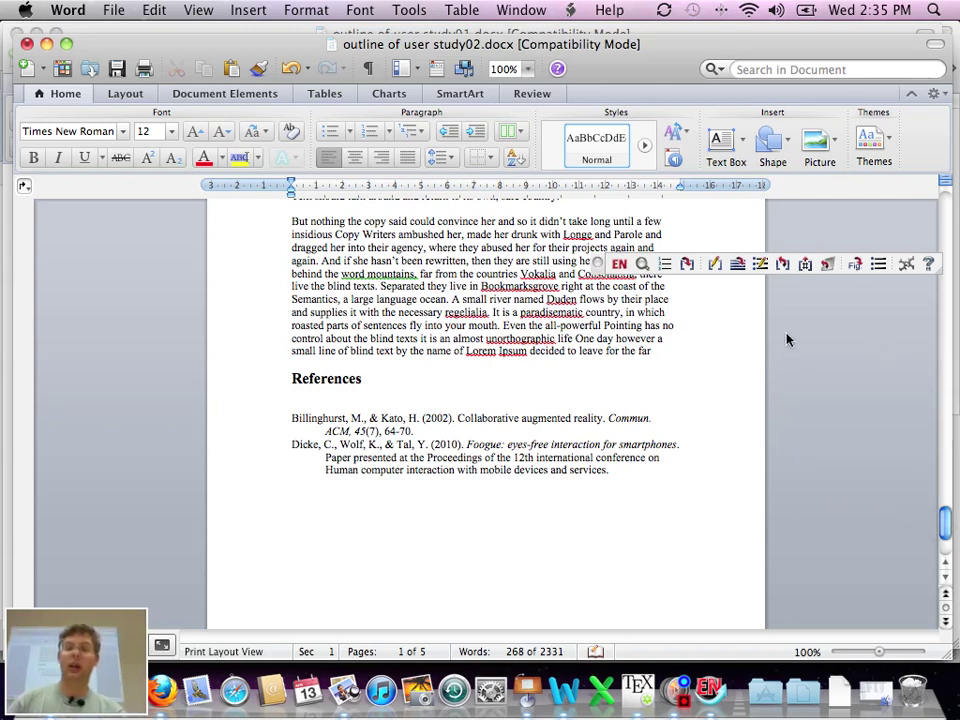
Open EndNote's Format Bibliography settings for outline of user study02.docx and look through the full list of installed output styles
left_click(665, 265)
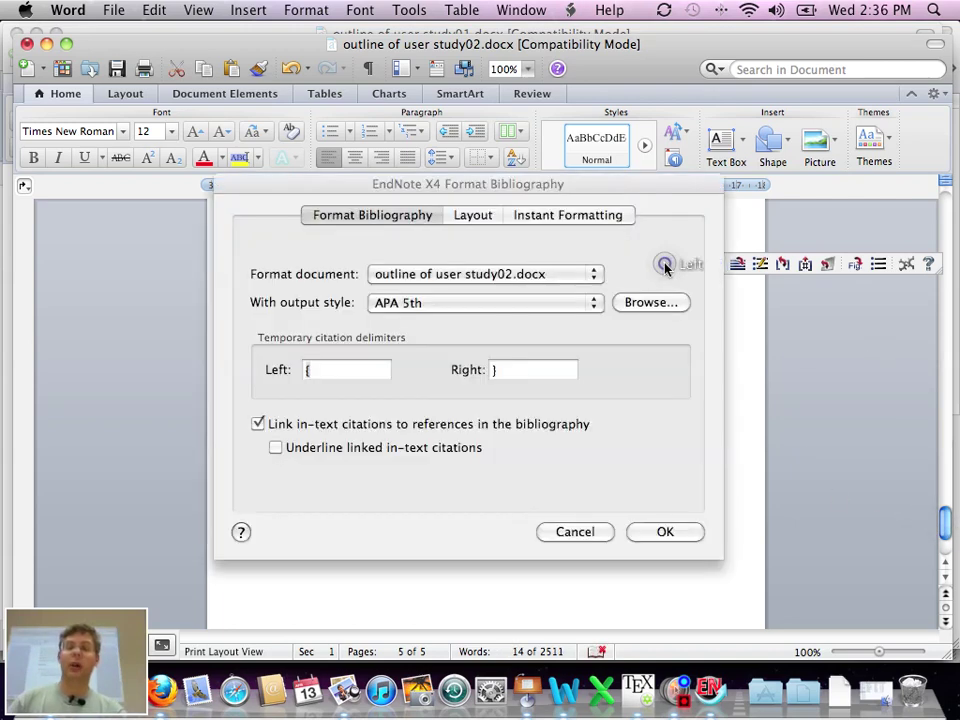
left_click(574, 304)
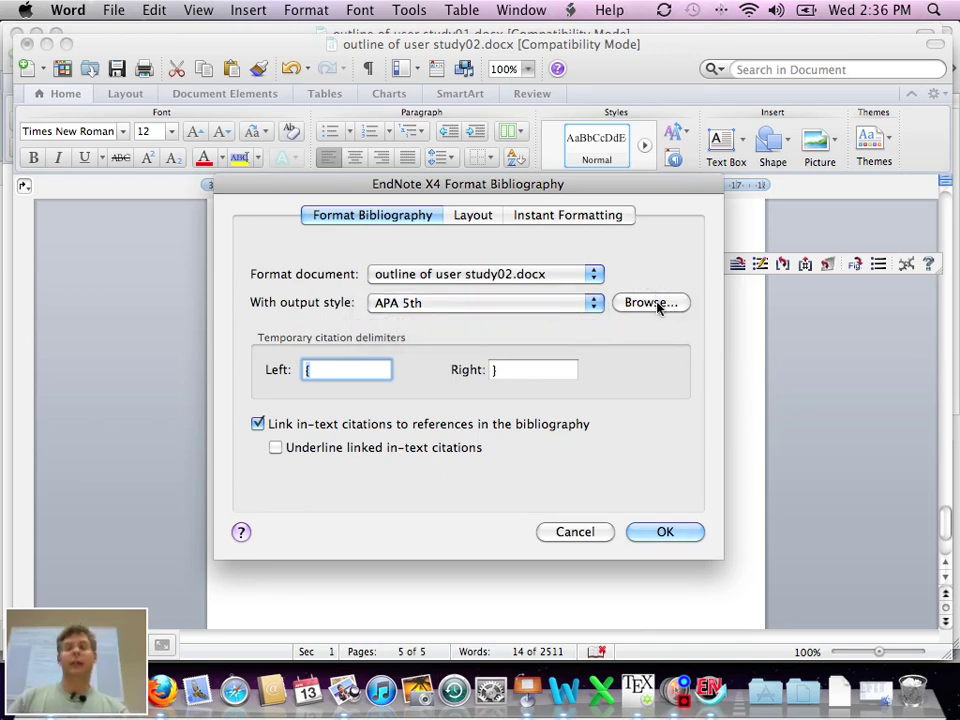
left_click(650, 303)
key("i")
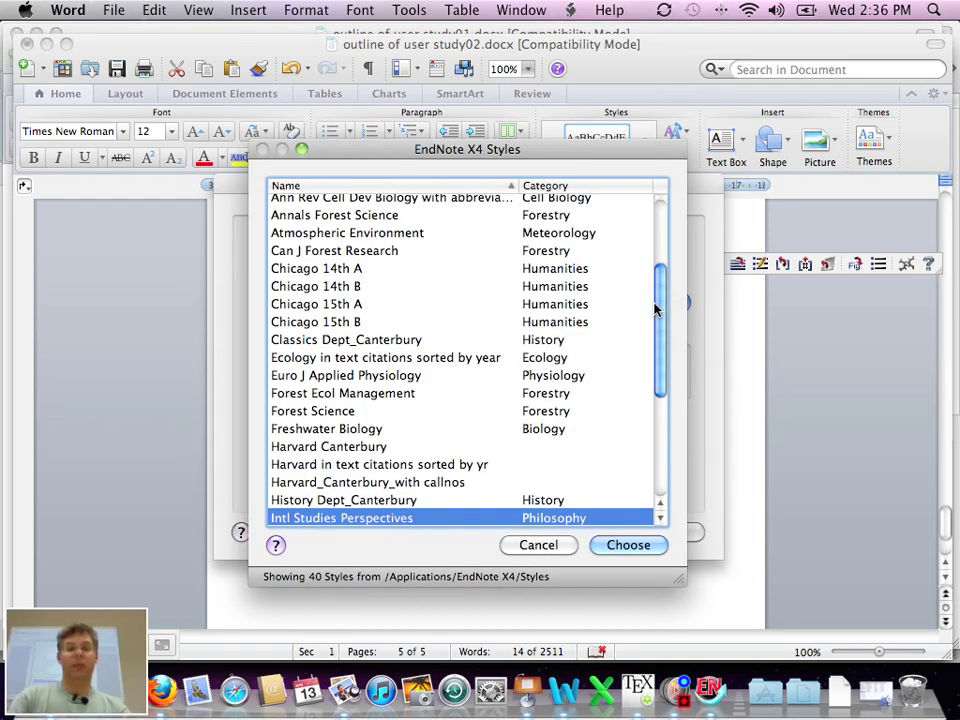
key("Down")
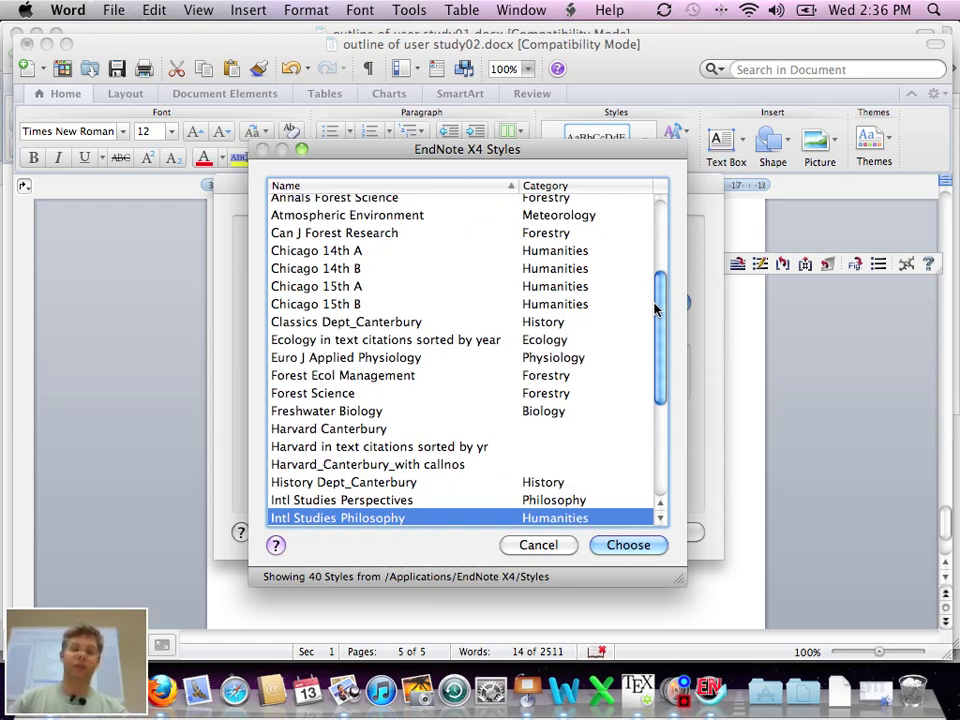
key("n")
key("Down")
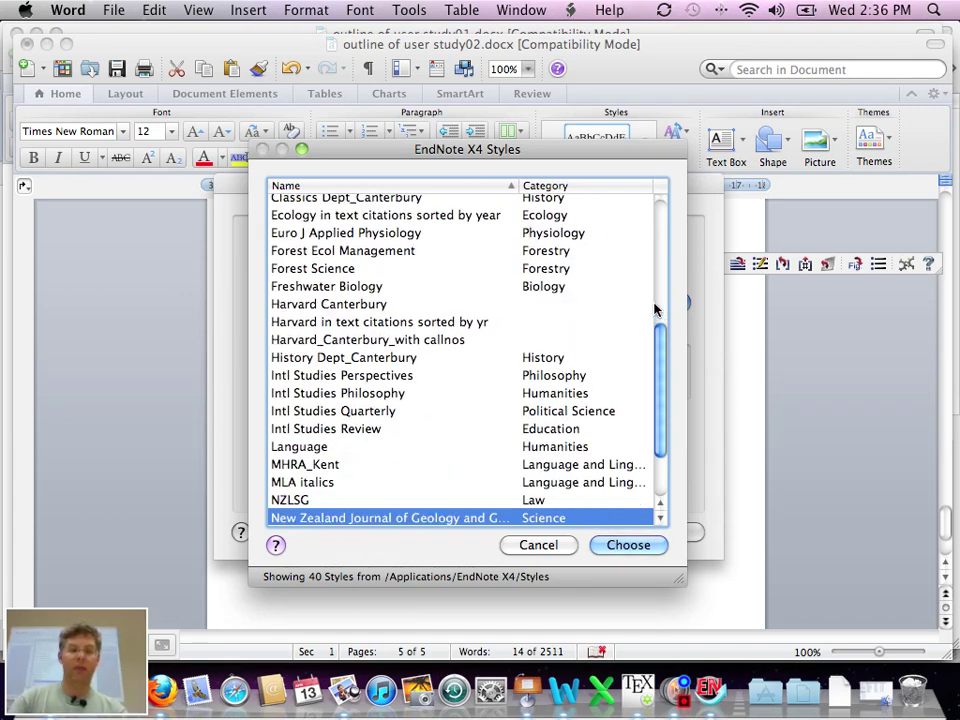
key("Down")
key("Down")
key("Down")
key("Down")
key("Down")
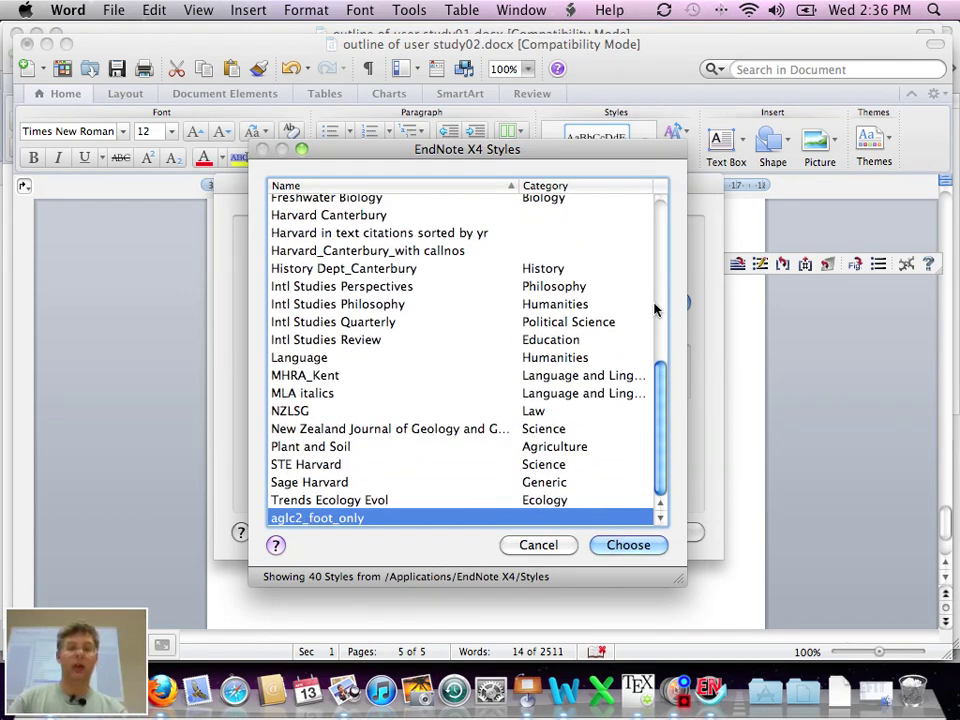
key("Up")
key("Up")
key("Up")
key("Up")
key("Up")
key("Up")
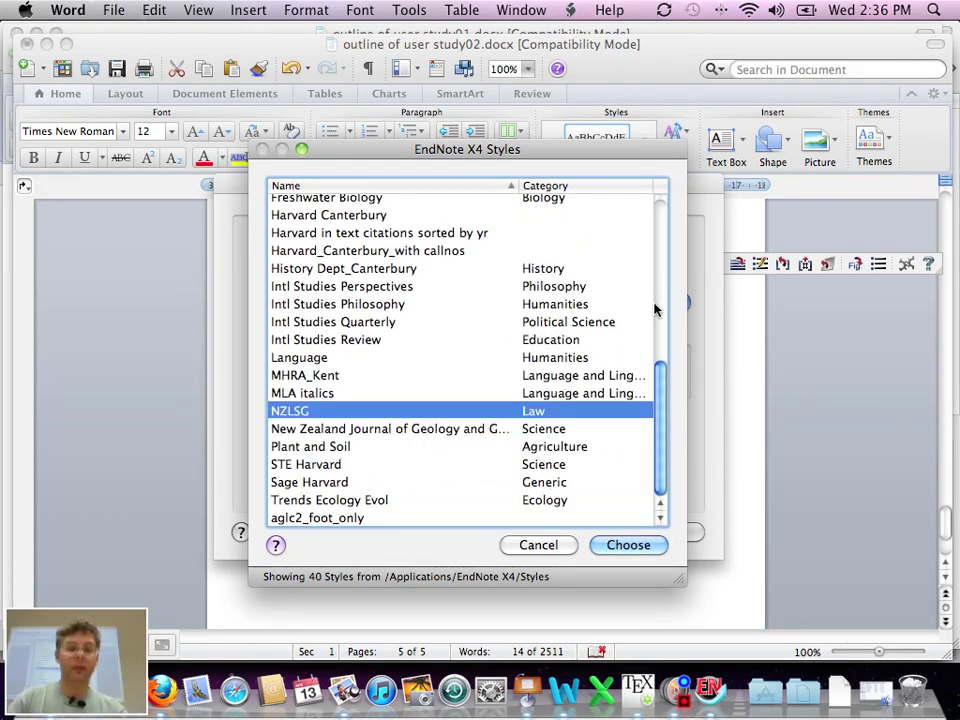
key("Up")
key("Up")
key("Up")
key("Up")
key("Down")
key("Down")
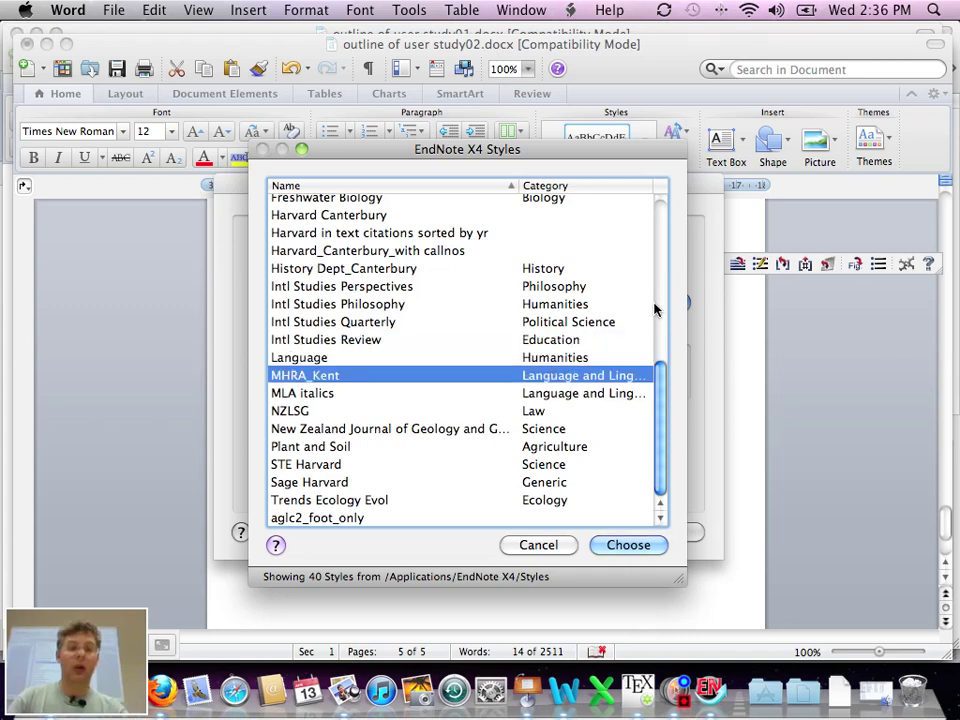
key("Down")
key("Down")
key("Down")
key("Down")
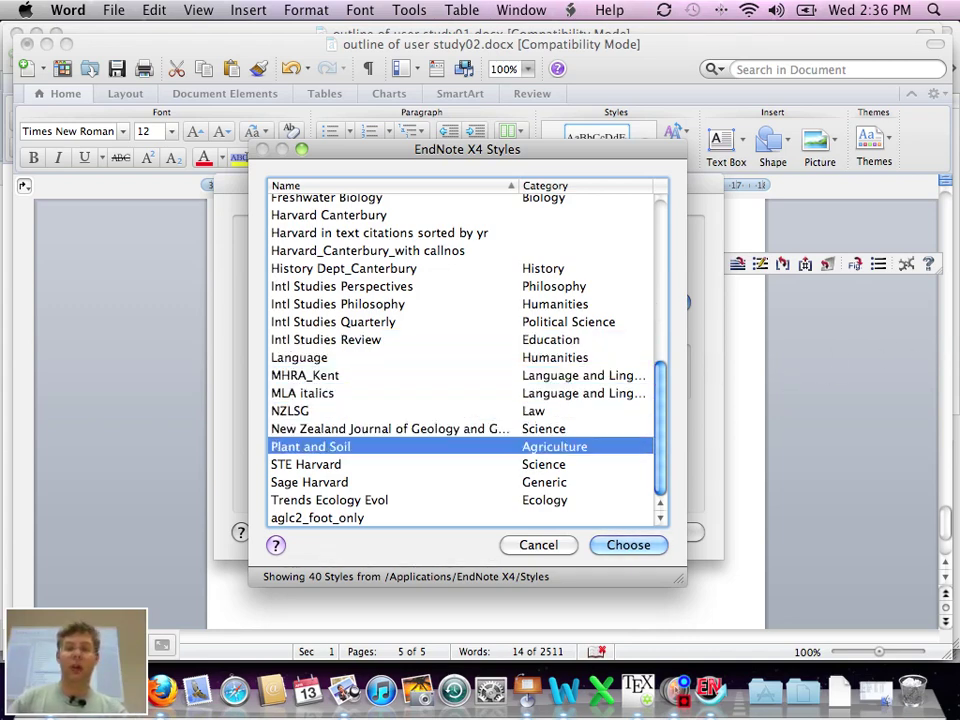
Reformat the citations and bibliography with the Chicago 15th B output style and check the References list
scroll(460, 360, "up", 10)
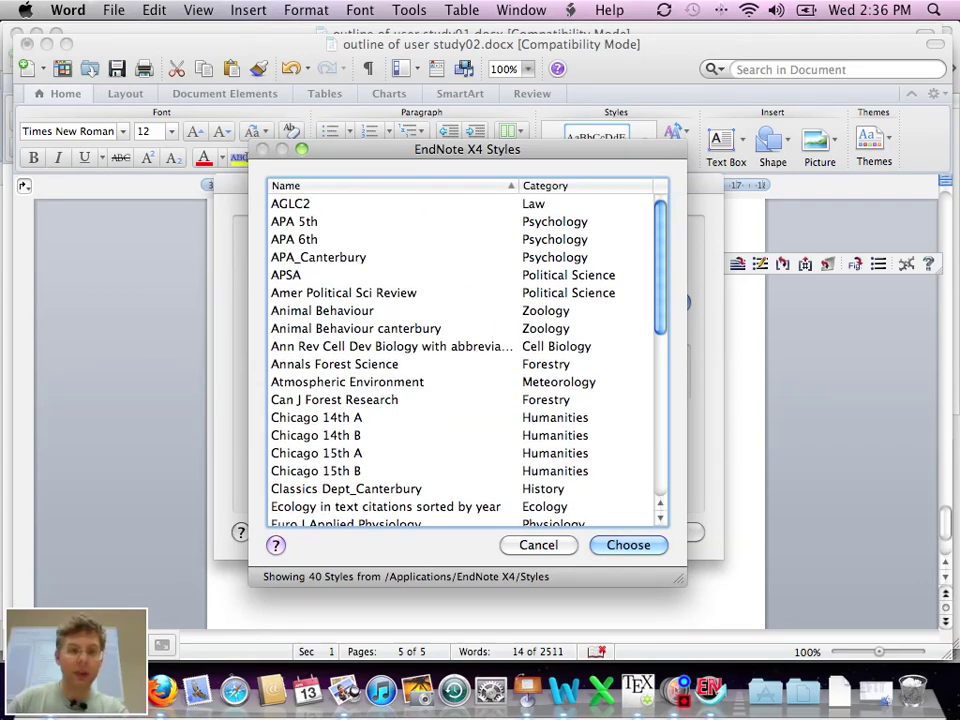
scroll(460, 360, "down", 3)
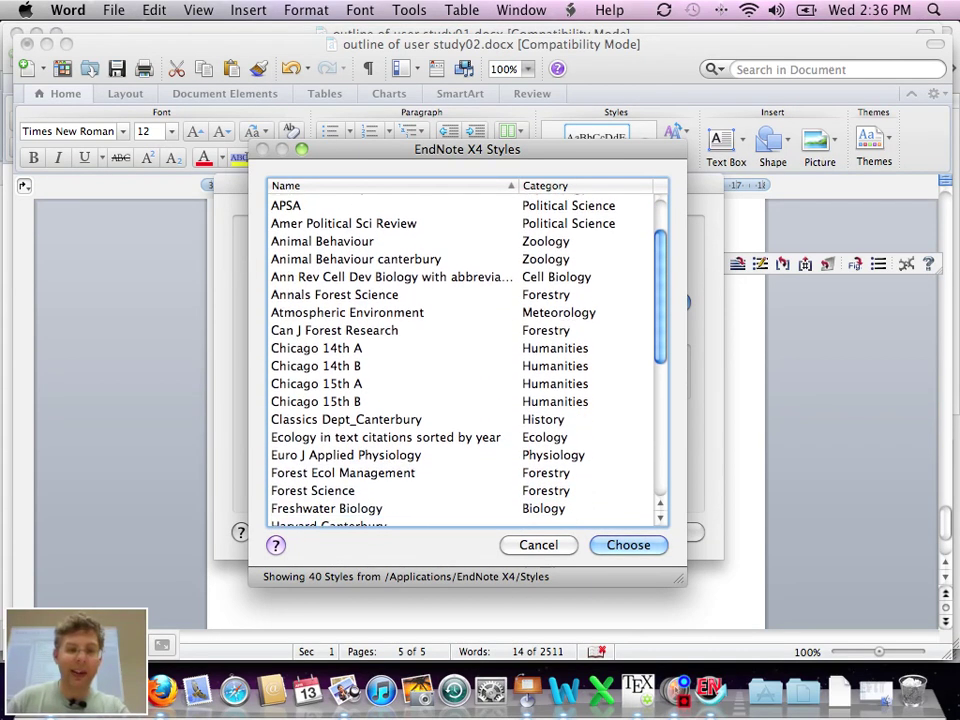
left_click(318, 391)
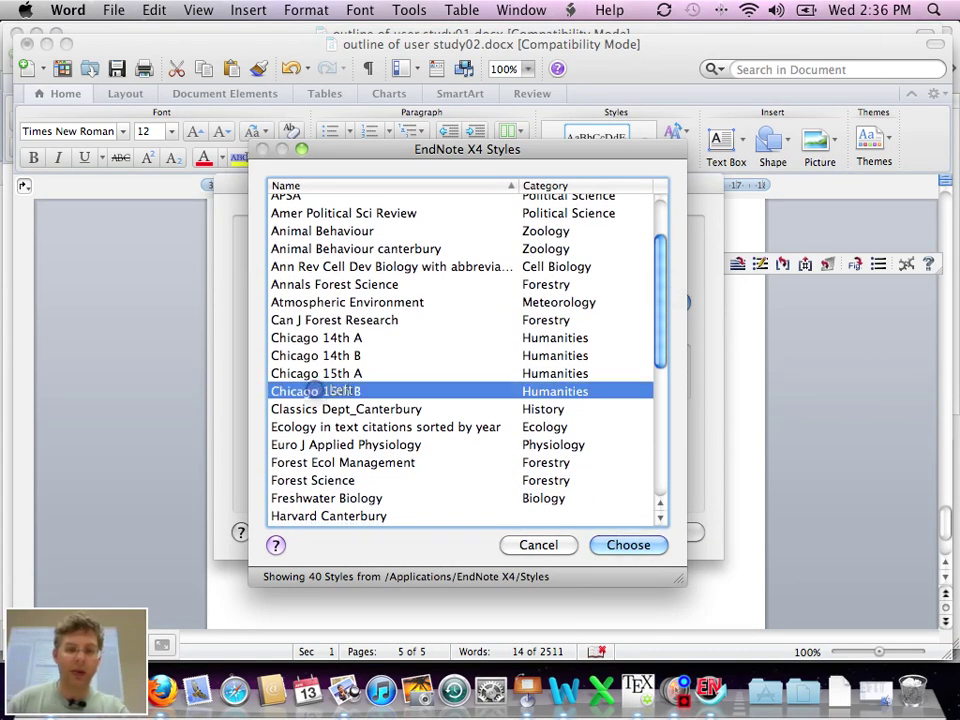
left_click(626, 544)
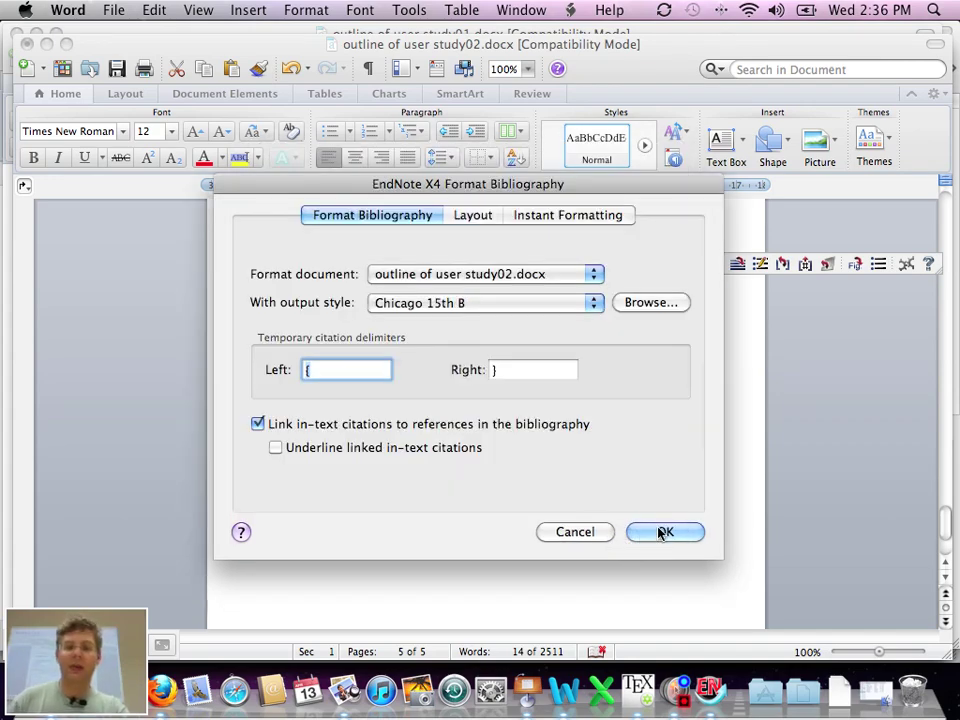
left_click(662, 532)
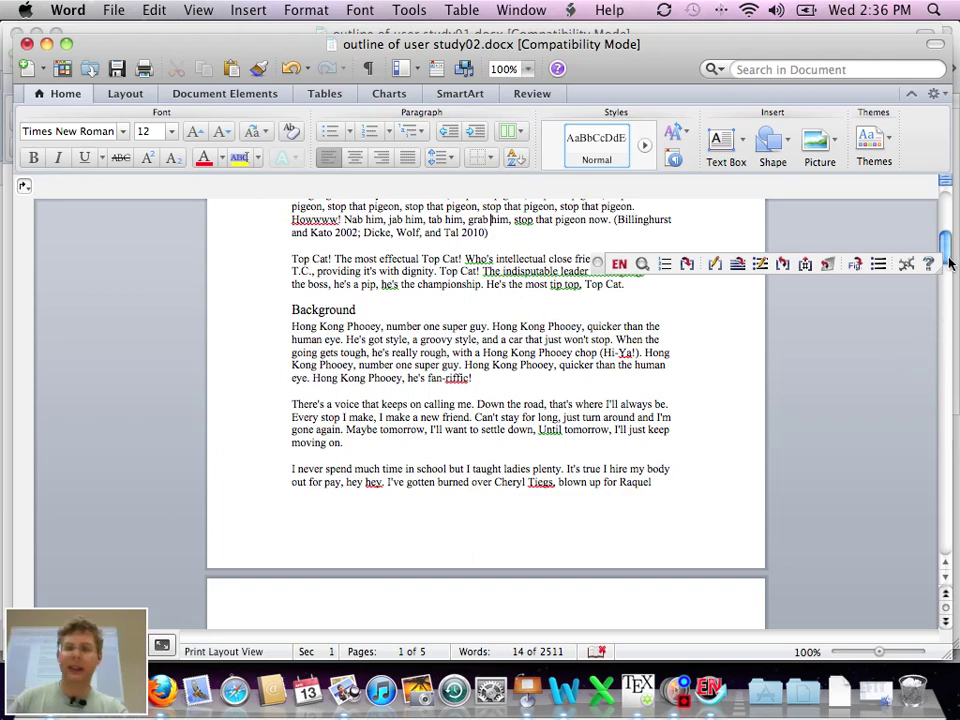
left_click_drag(948, 262, 950, 535)
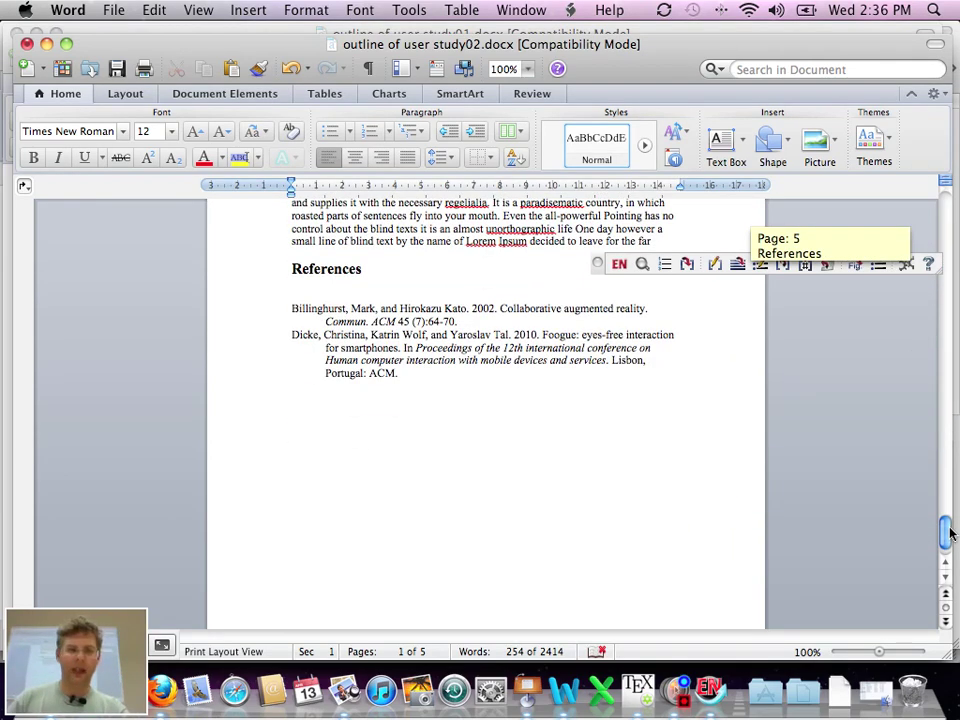
Reformat the citations and bibliography with the "Harvard in text citations sorted by yr" style and check the References list
left_click(664, 264)
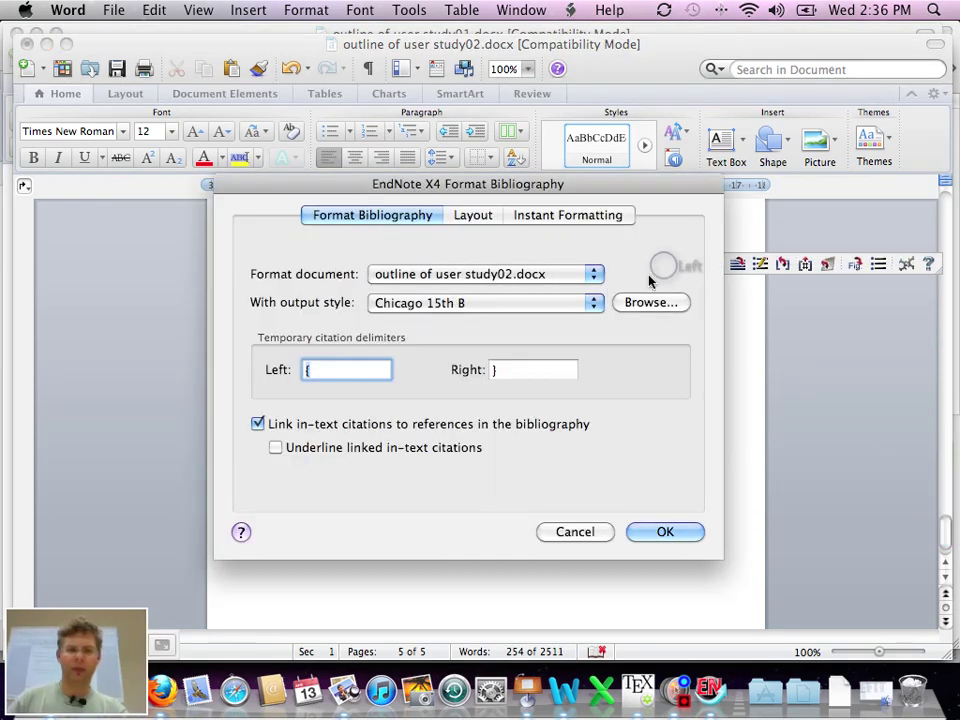
left_click(580, 304)
left_click(613, 340)
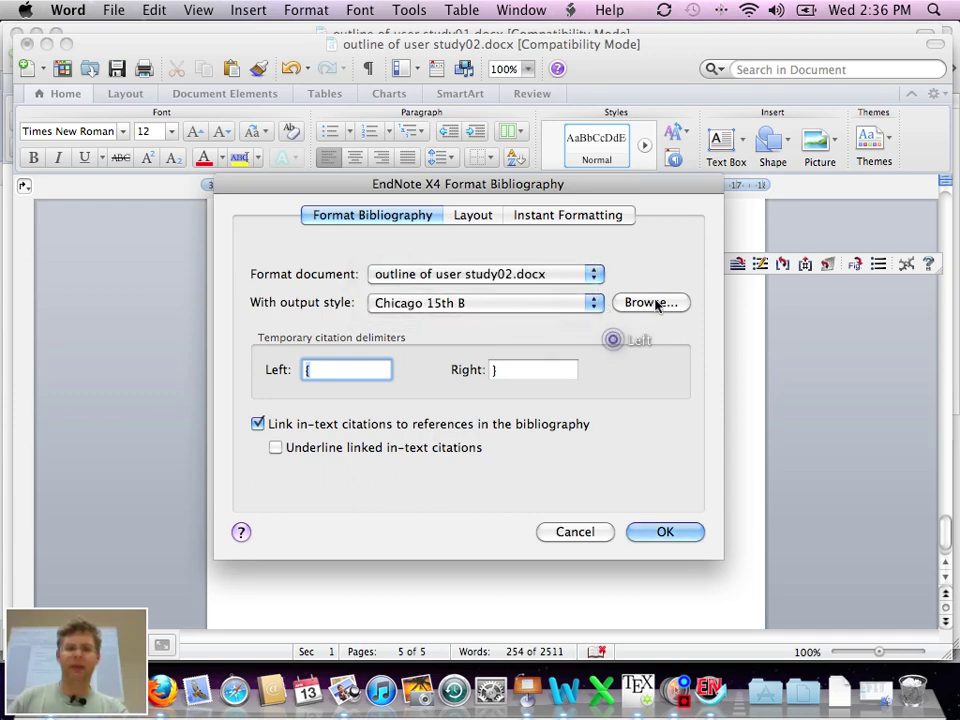
left_click(659, 304)
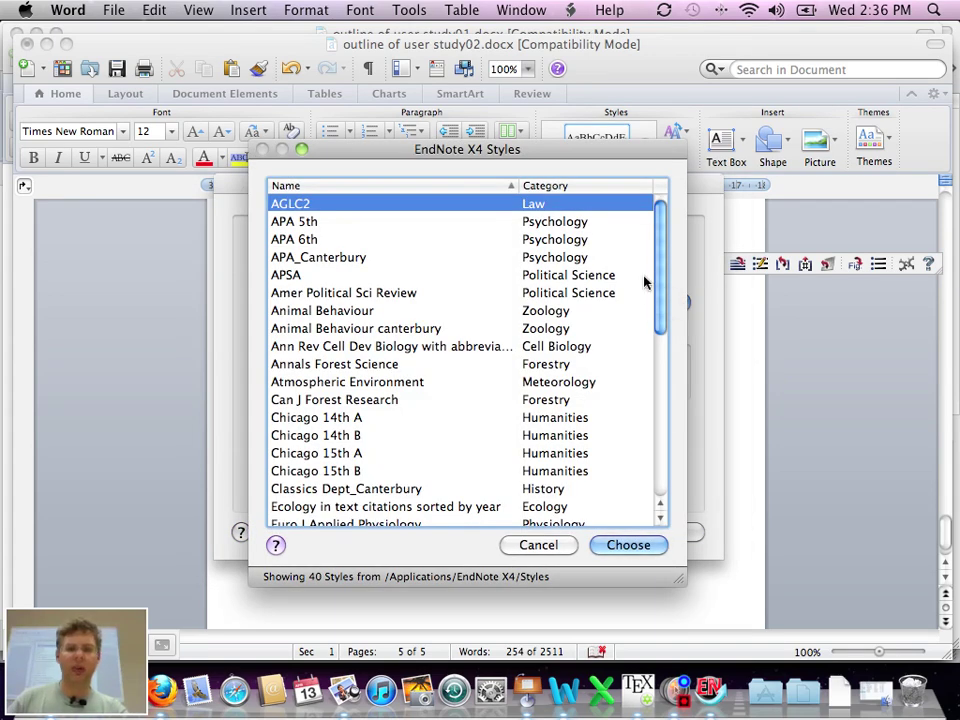
left_click_drag(659, 275, 631, 393)
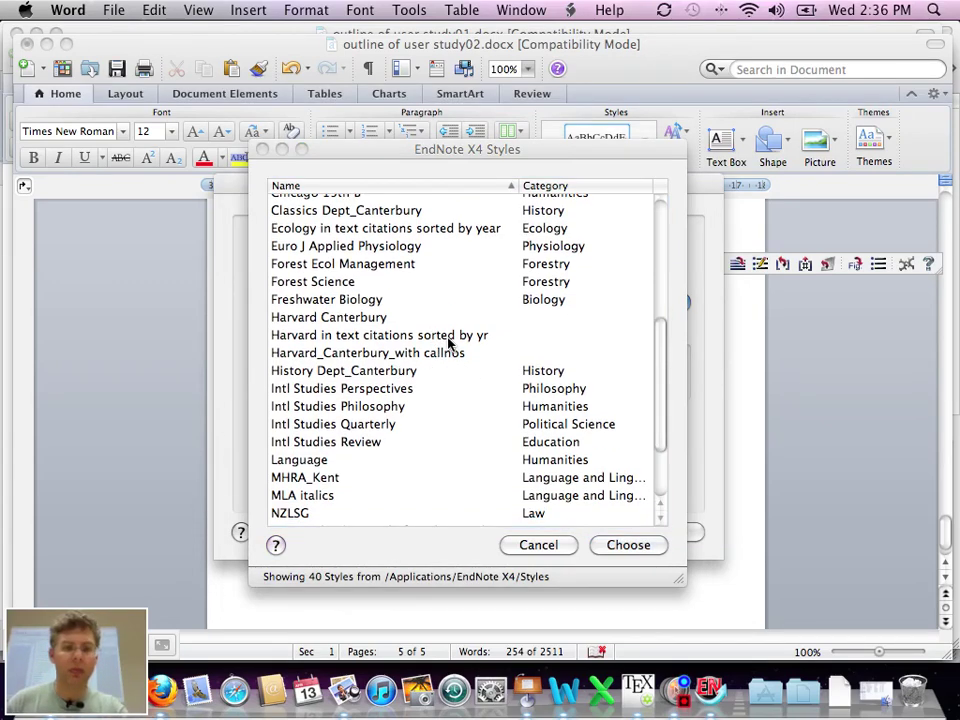
left_click(453, 340)
left_click(636, 542)
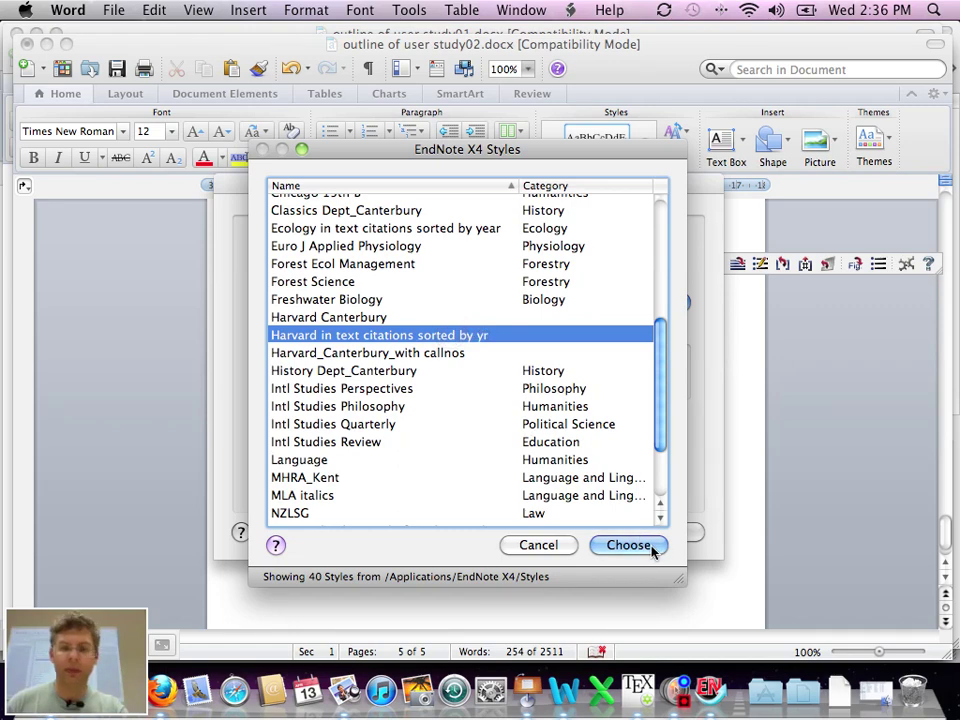
left_click(664, 531)
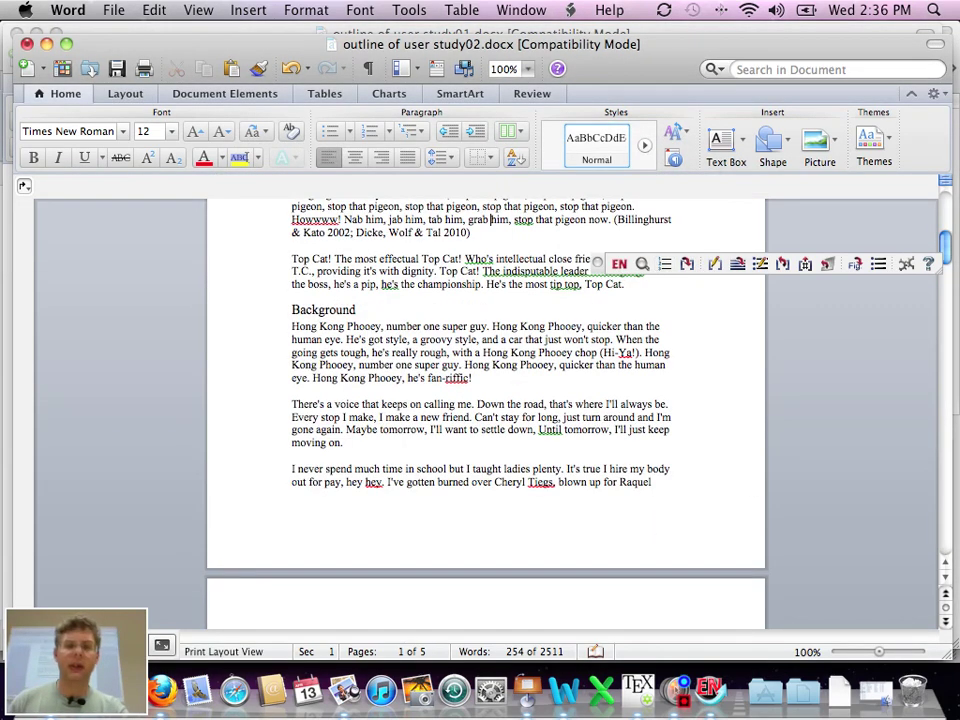
left_click_drag(947, 237, 949, 515)
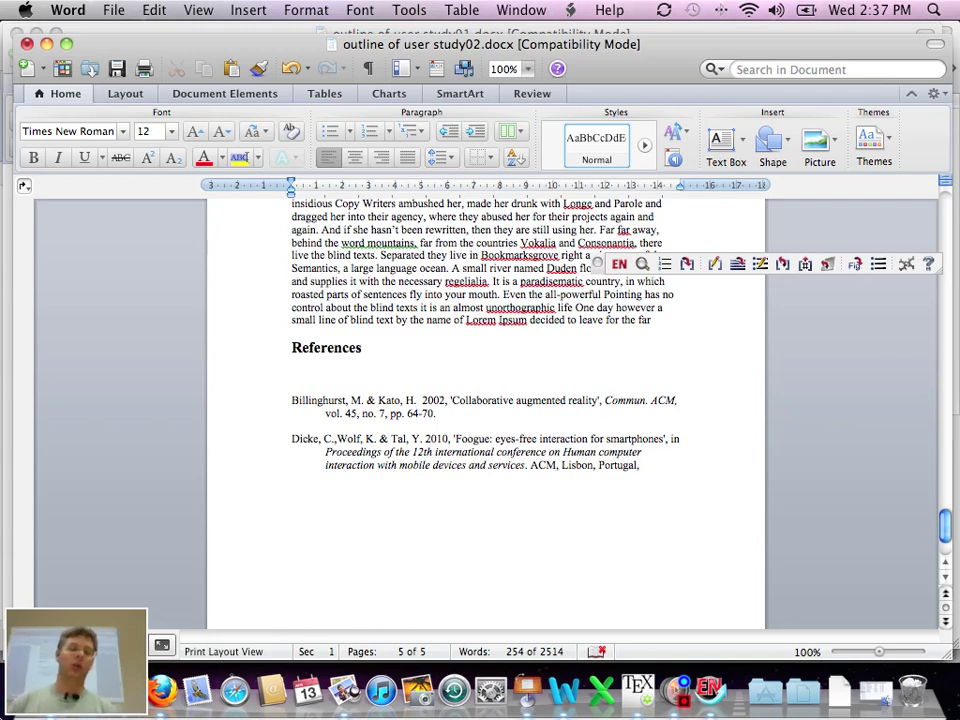
Switch to Finder, open the Styles folder inside Applications > EndNote X4, and look through the installed style files
key("super+Tab")
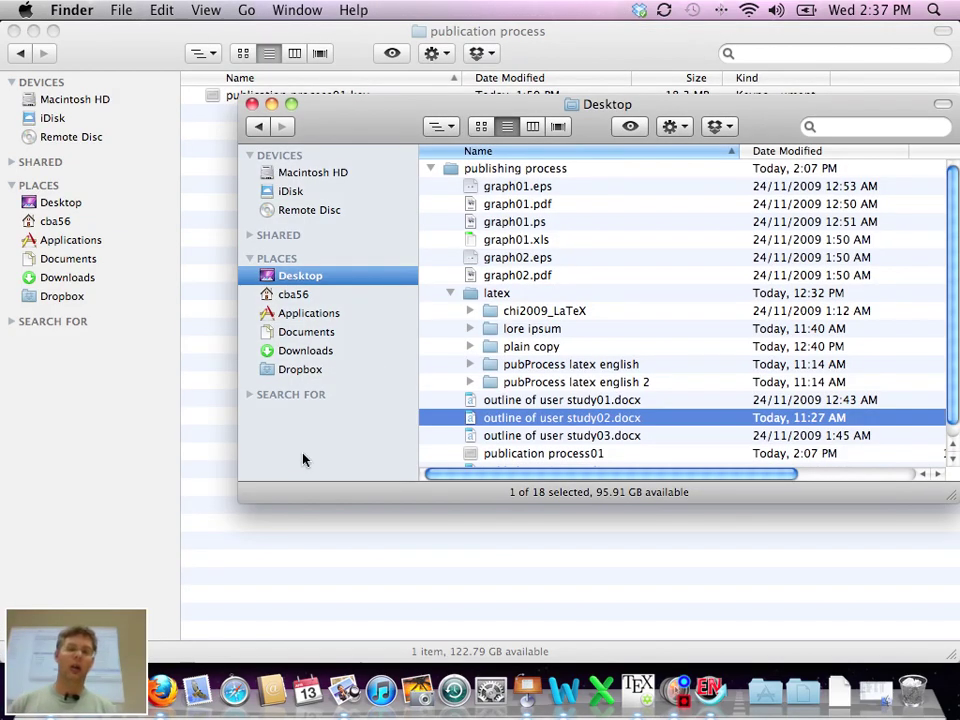
left_click(310, 313)
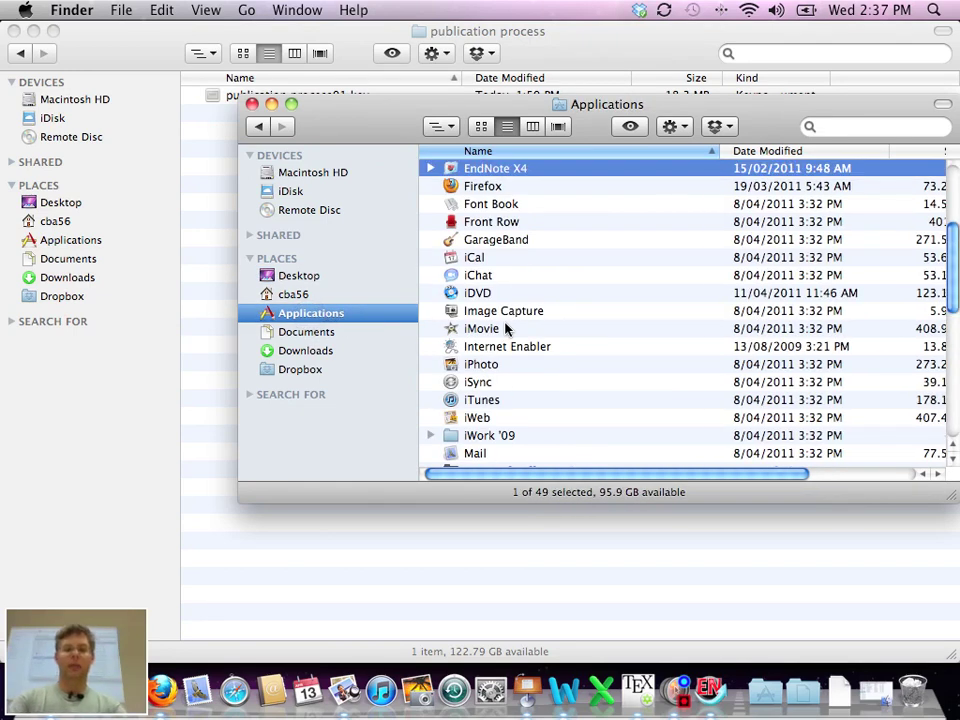
key("super+o")
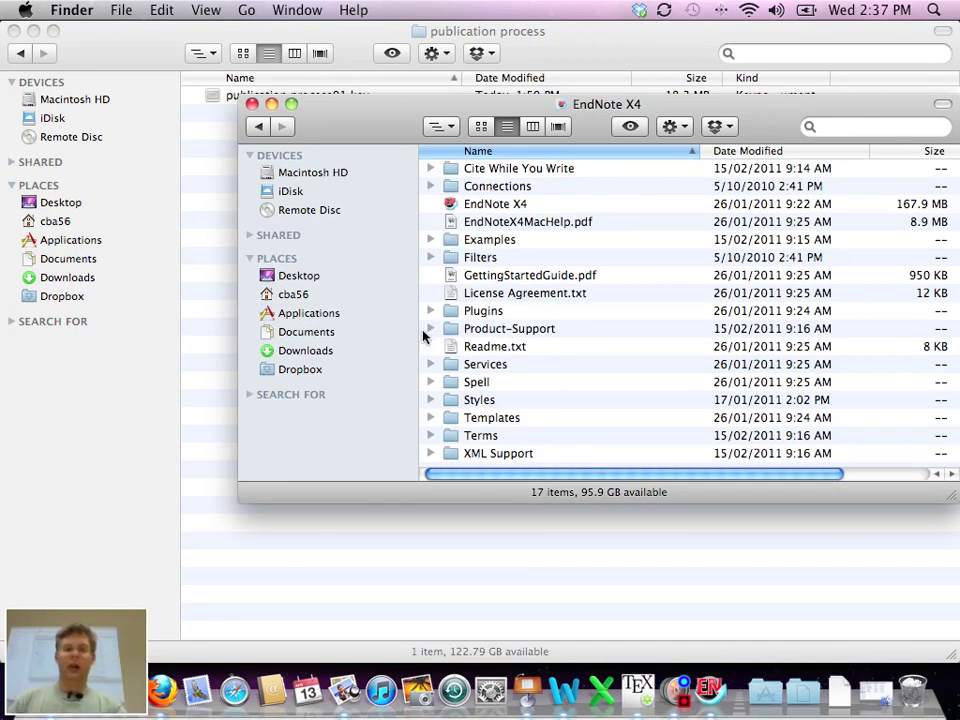
double_click(482, 399)
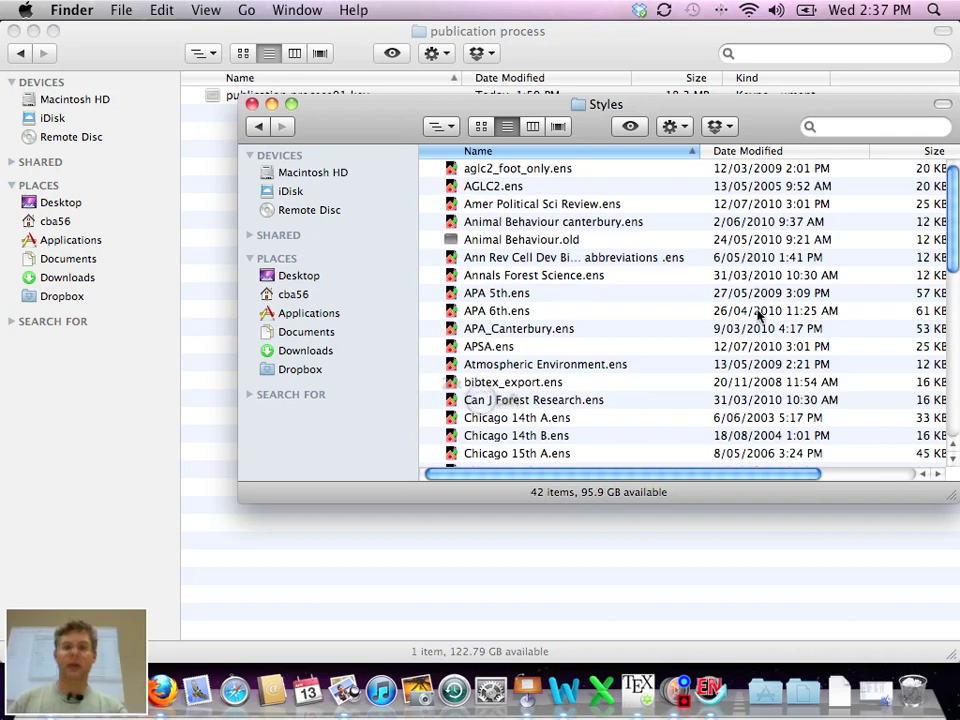
left_click_drag(957, 259, 957, 344)
scroll(957, 344, "up", 5)
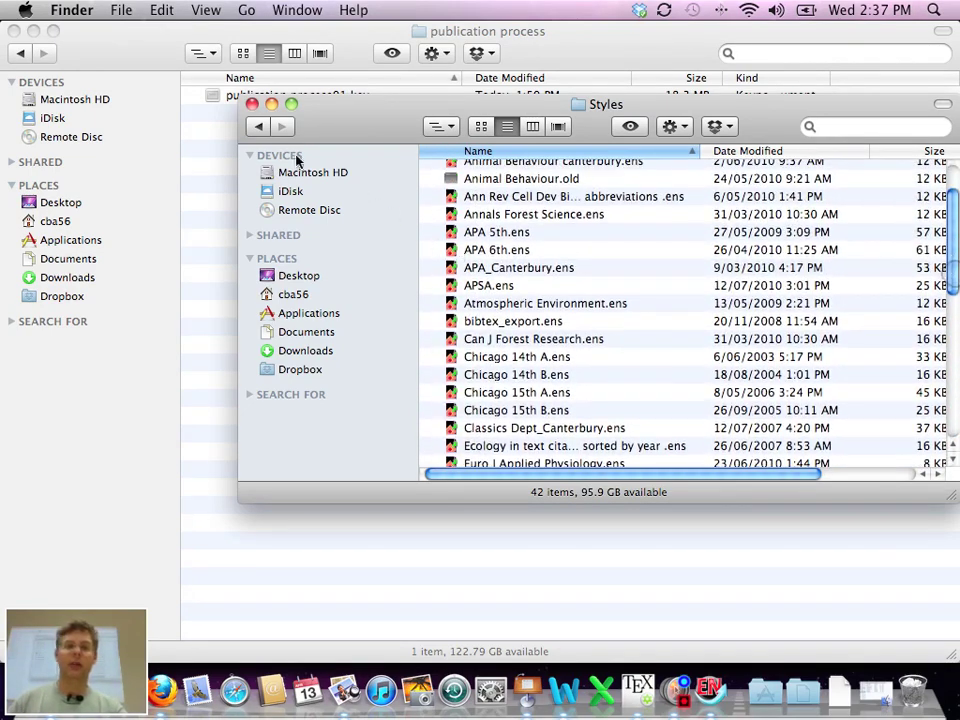
Return to the EndNote X4 folder, enlarge its window, and look briefly into the Services folder
left_click(257, 132)
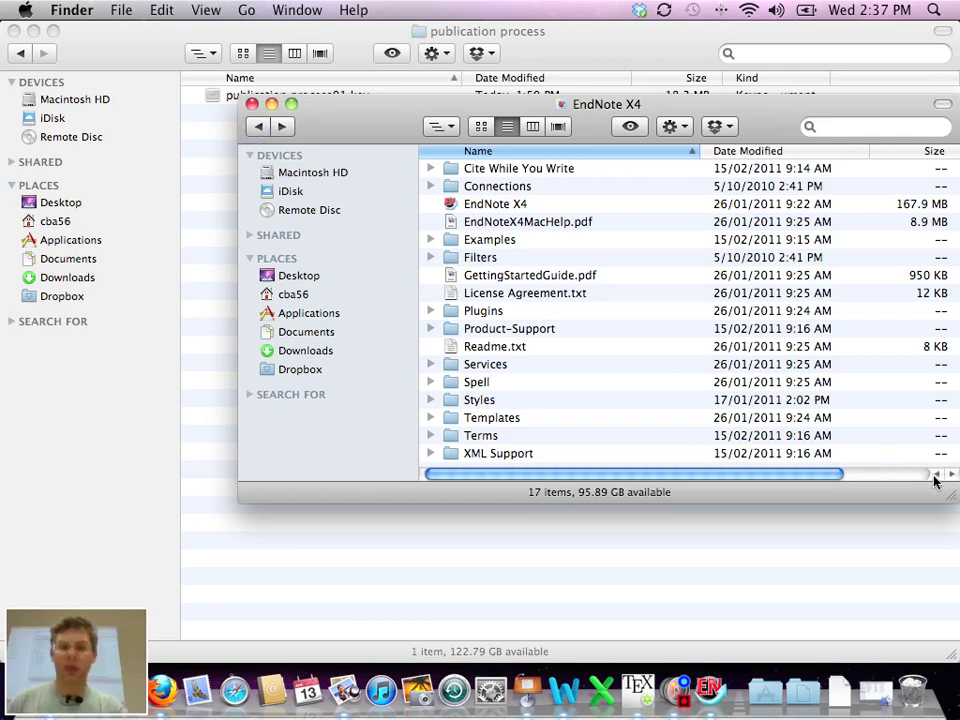
left_click_drag(950, 496, 928, 594)
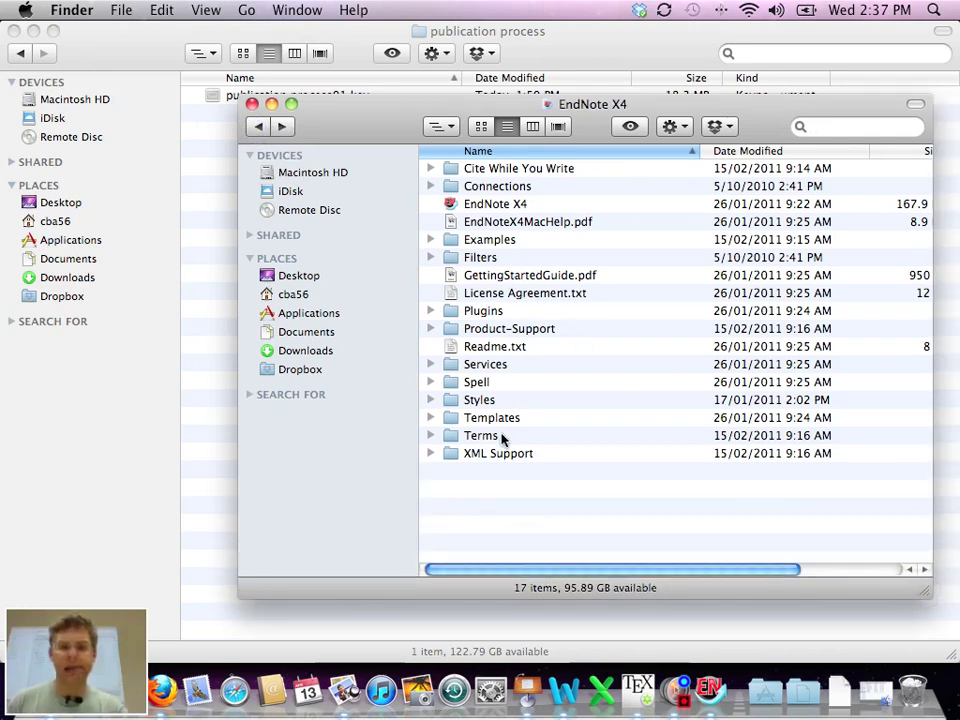
double_click(489, 366)
left_click(258, 126)
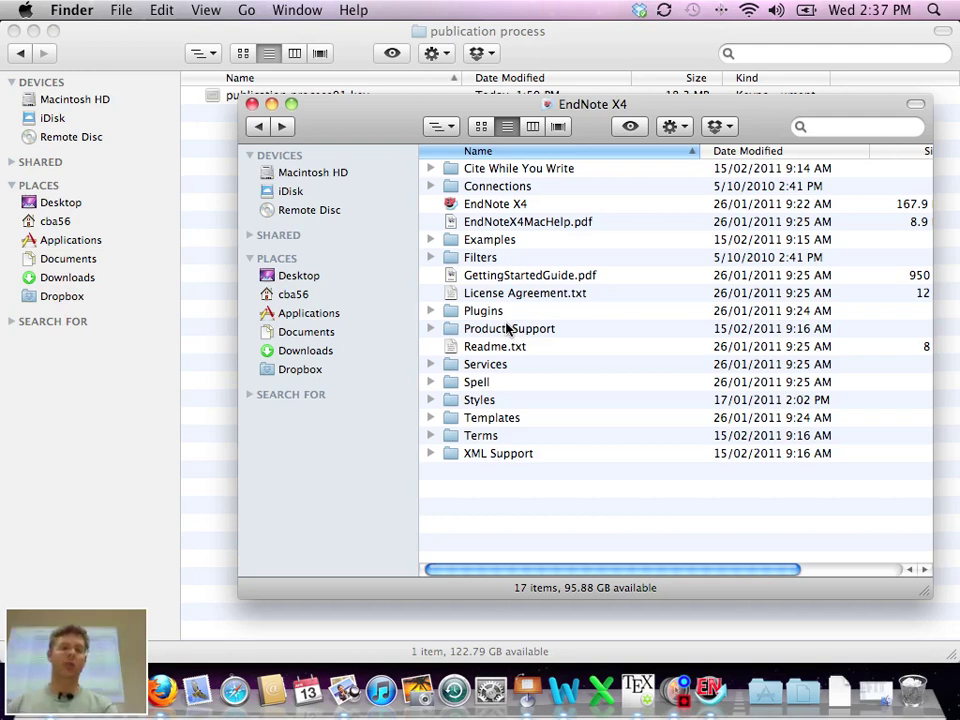
key("super+Tab")
key("super+Tab")
key("super+Tab")
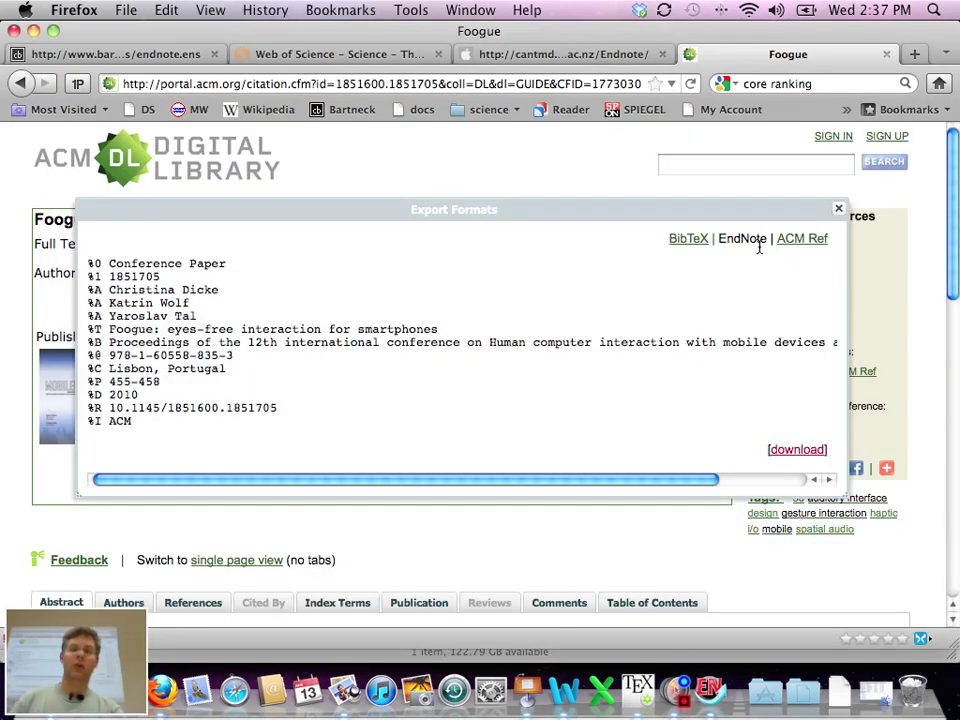
left_click(839, 212)
key("super+l")
type("end")
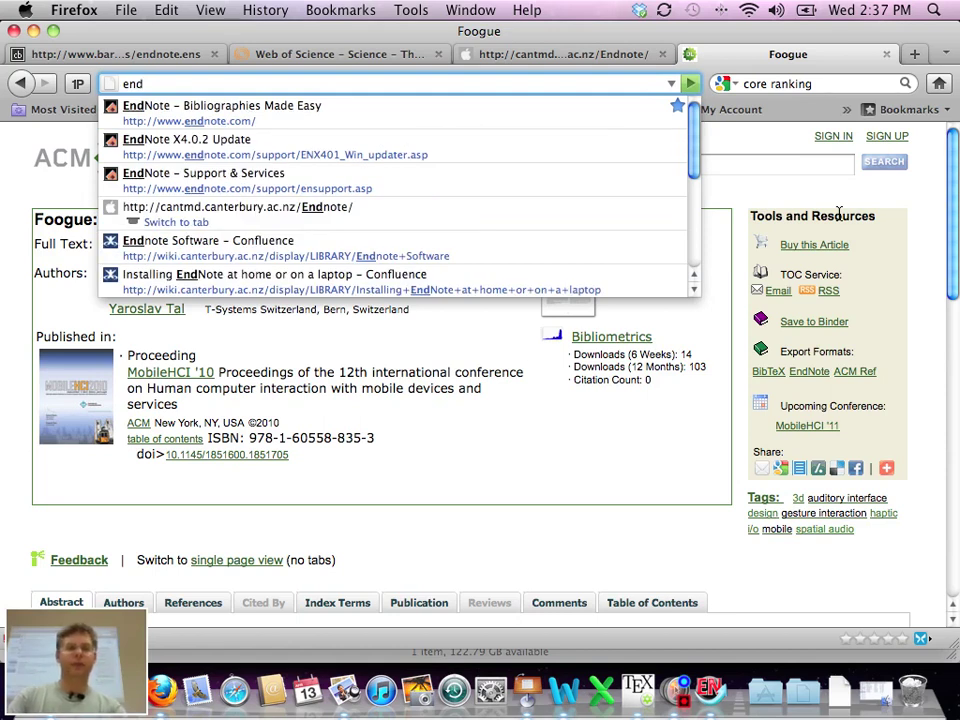
key("Down")
key("Return")
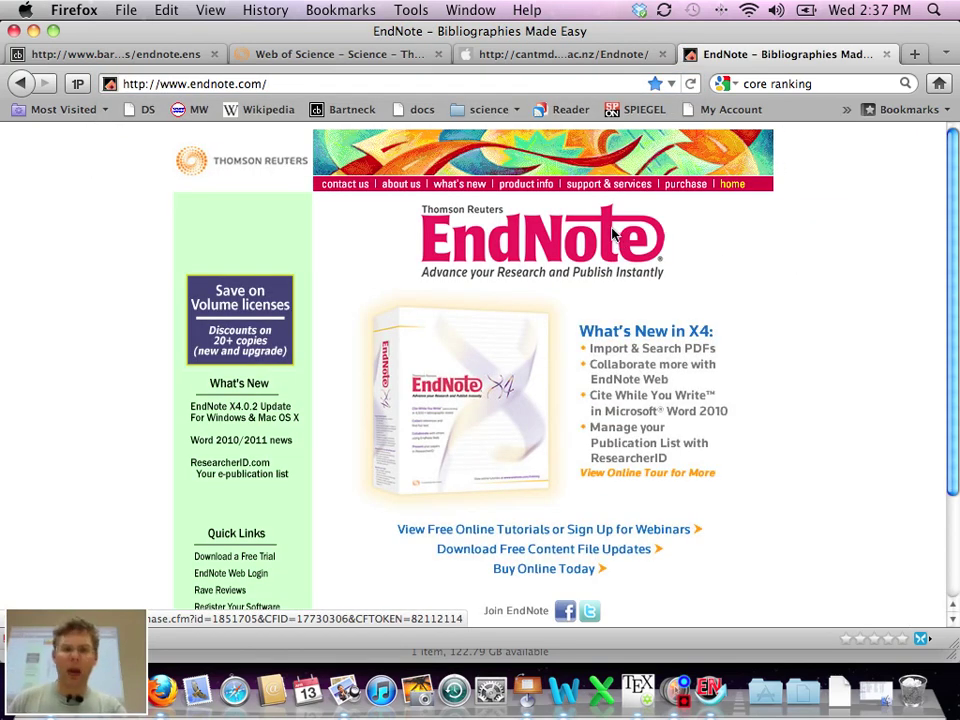
Go to the EndNote website's support and services section and open the Output Styles download page
left_click(606, 190)
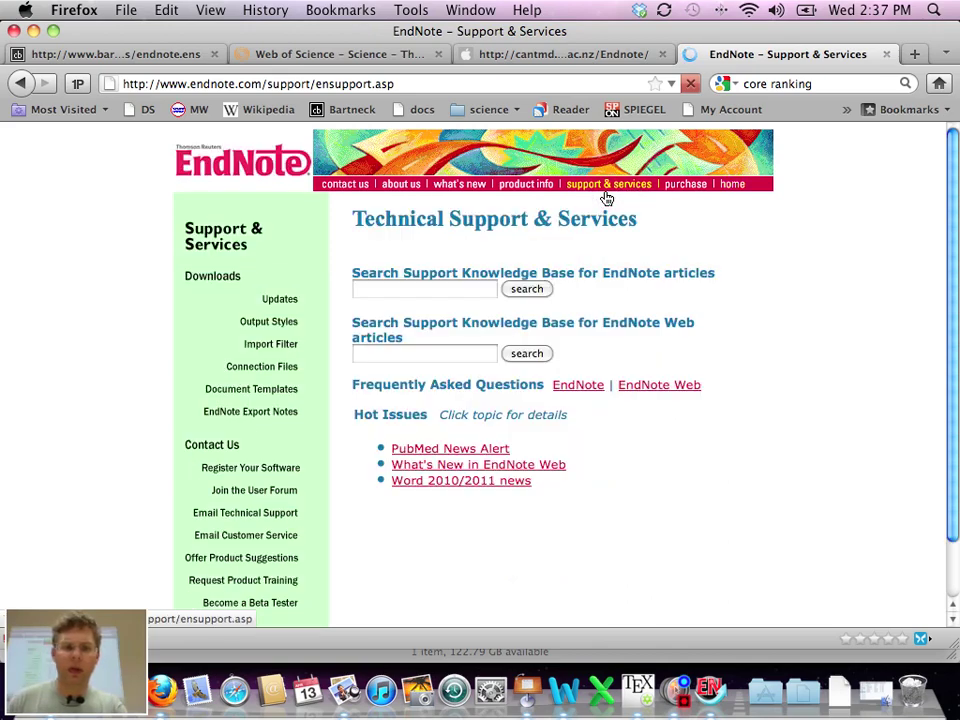
scroll(674, 381, "down", 5)
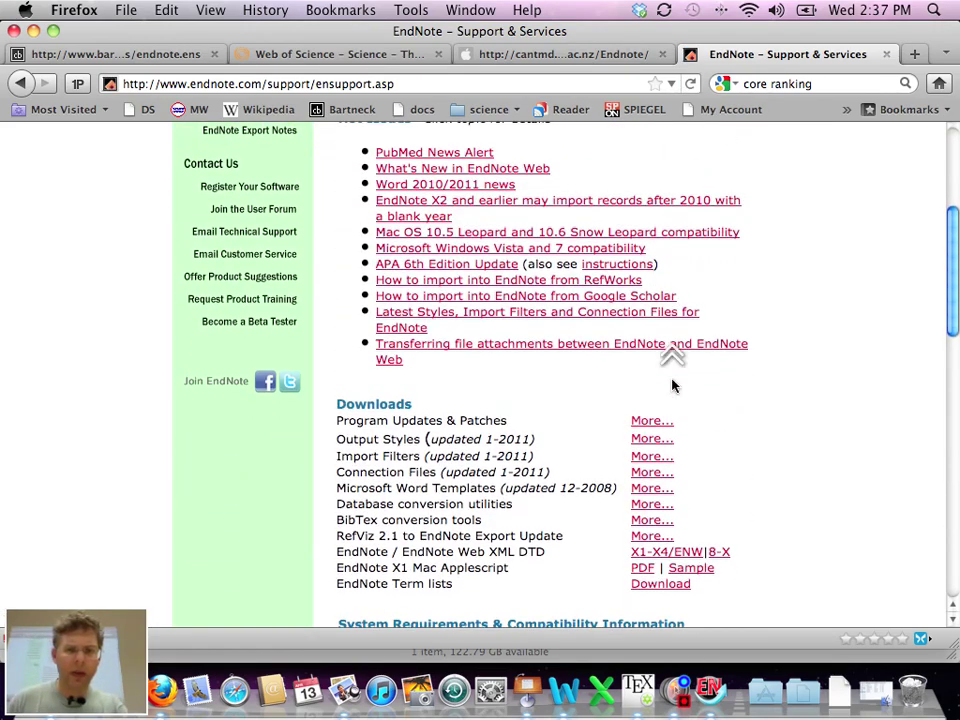
left_click(654, 440)
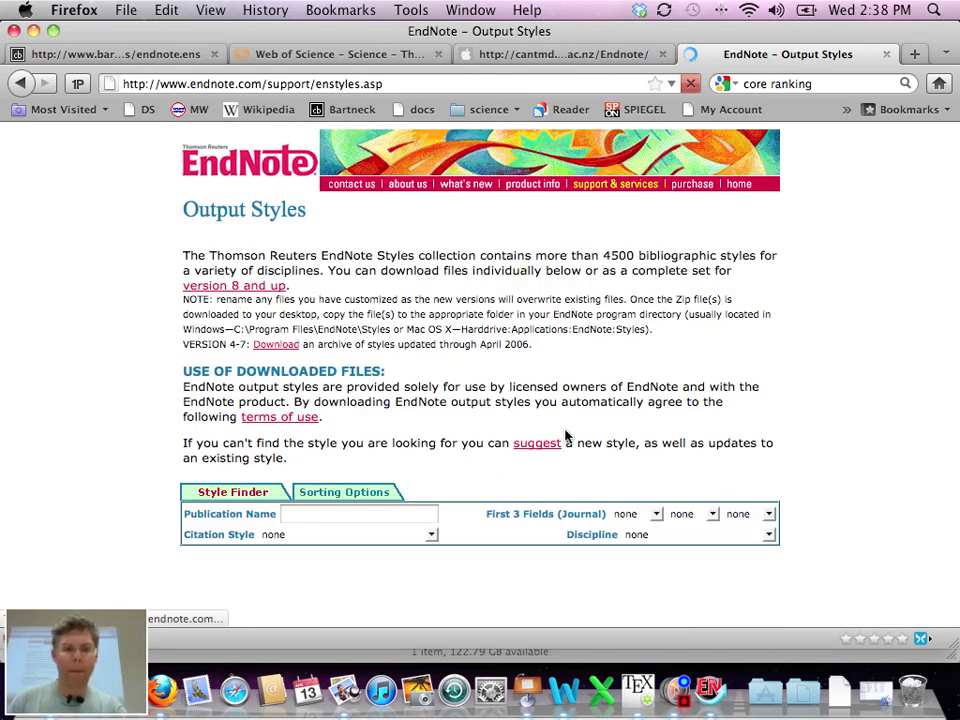
Search the output styles for the publication name "ieee" and look through the listed styles
left_click(343, 515)
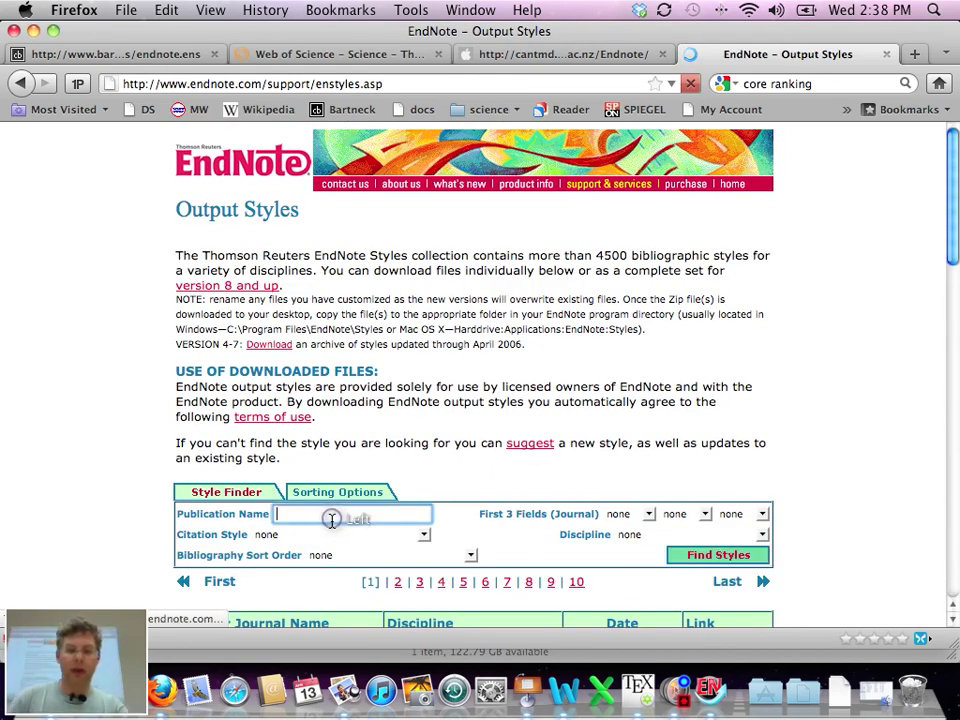
type("ieee")
key("Return")
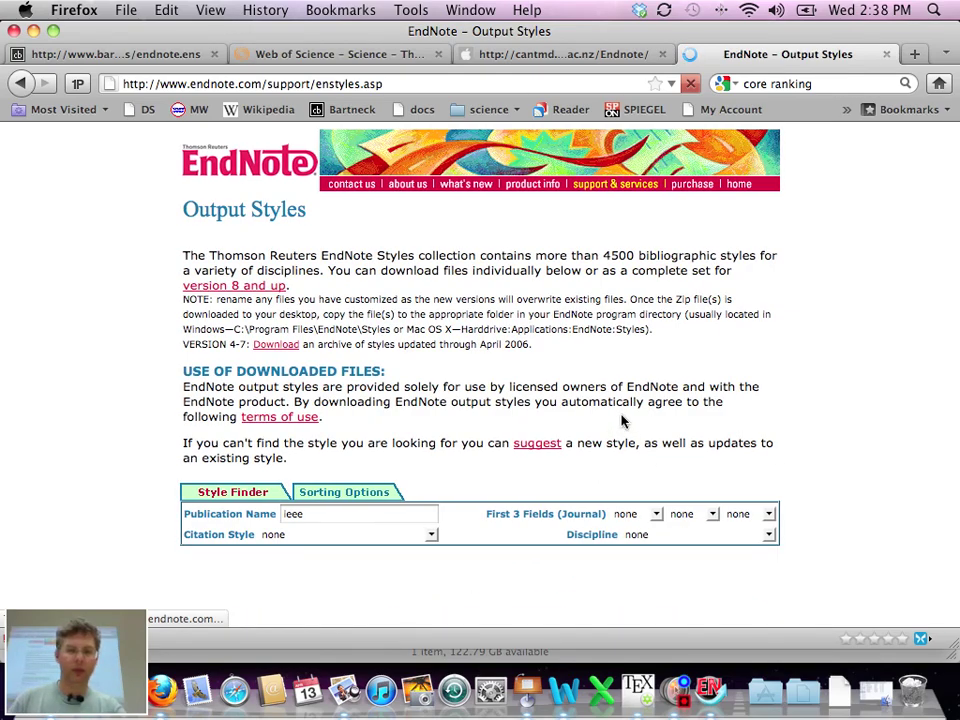
scroll(623, 422, "down", 5)
scroll(623, 420, "down", 8)
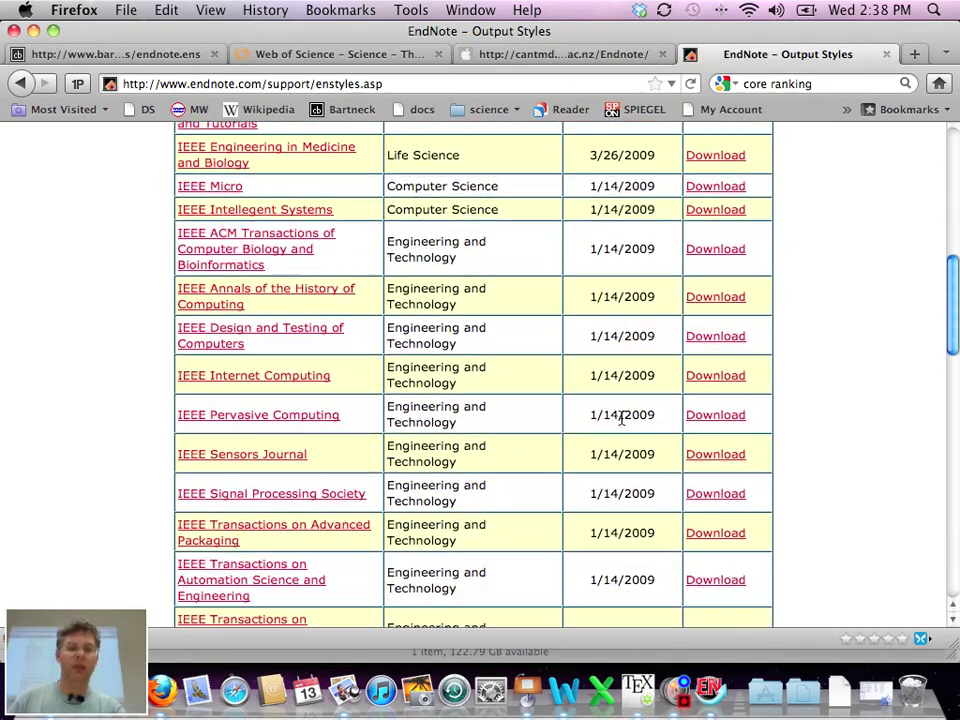
scroll(622, 420, "down", 6)
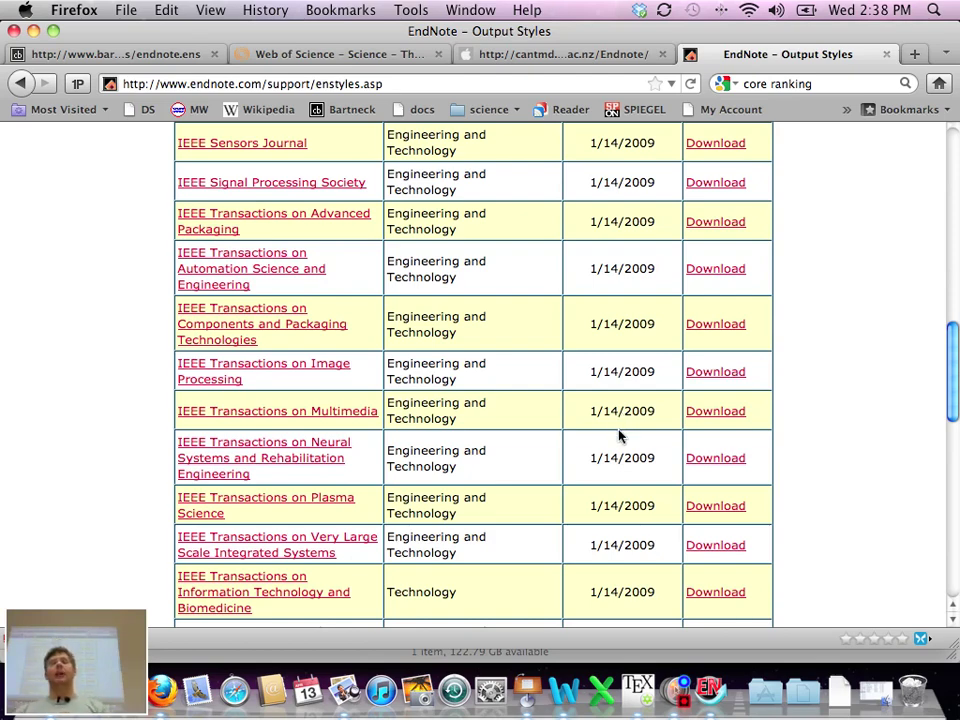
Switch to EndNote X4, view the full list of installed output styles, and close it without choosing one
key("super+Tab")
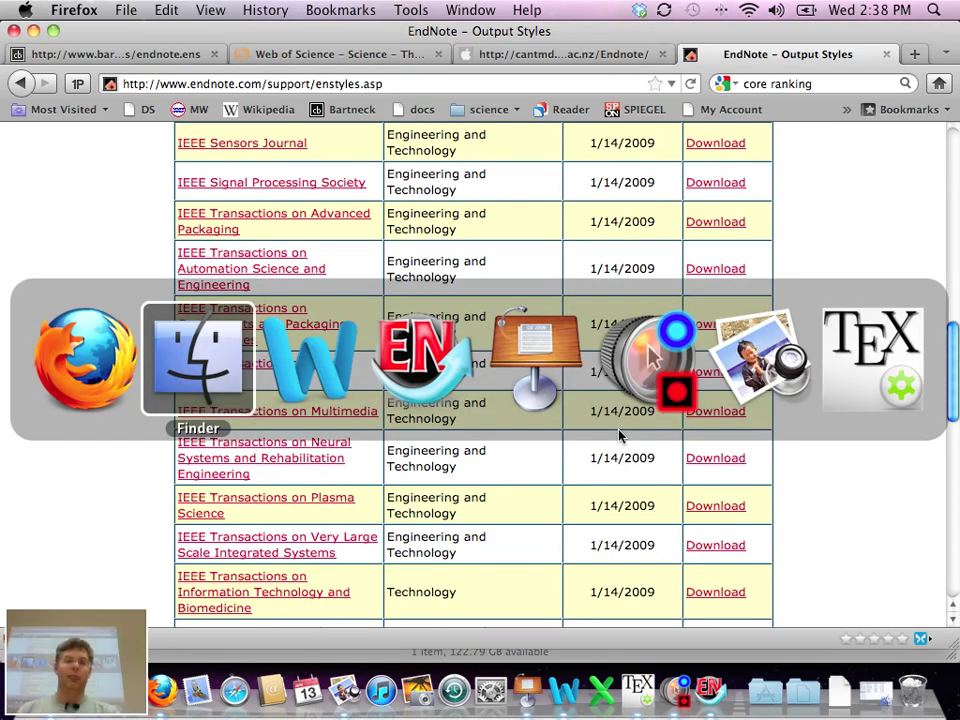
key("super+Tab")
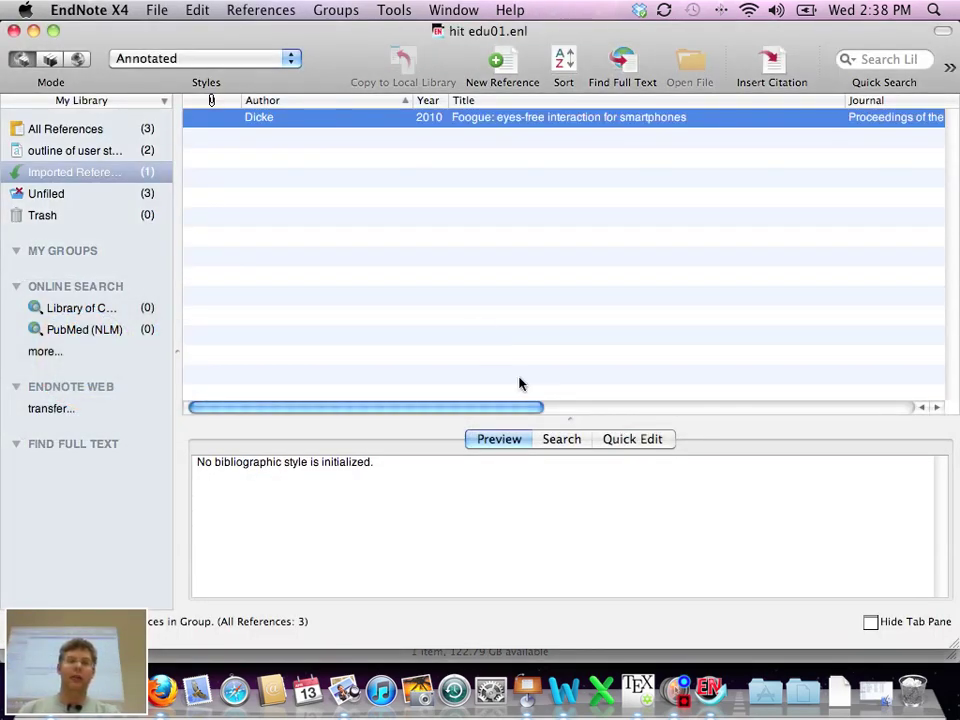
left_click(280, 58)
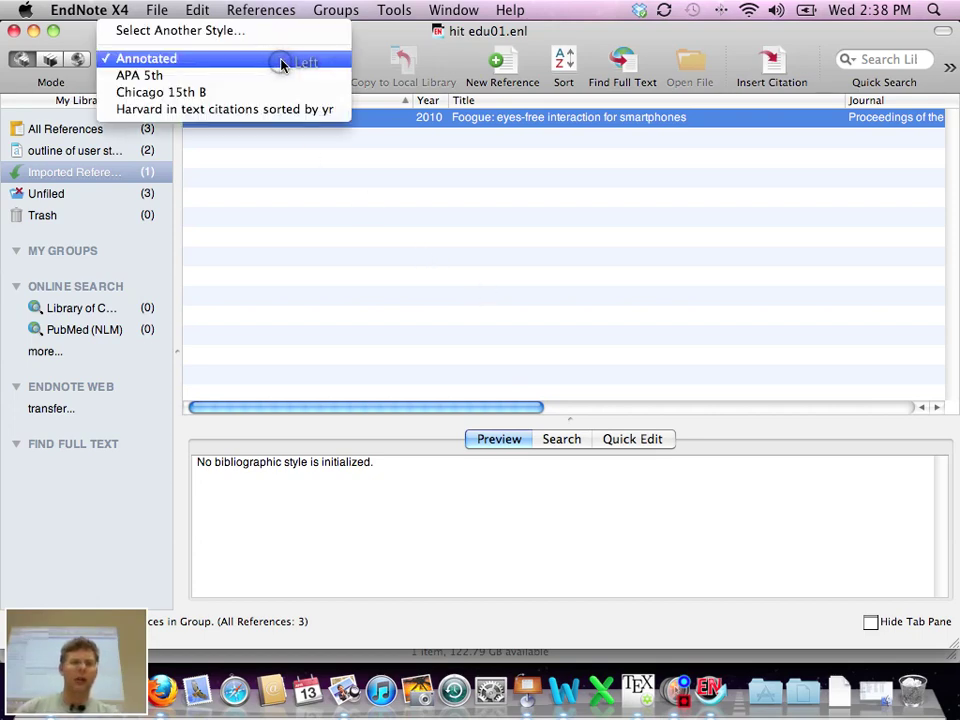
left_click(280, 37)
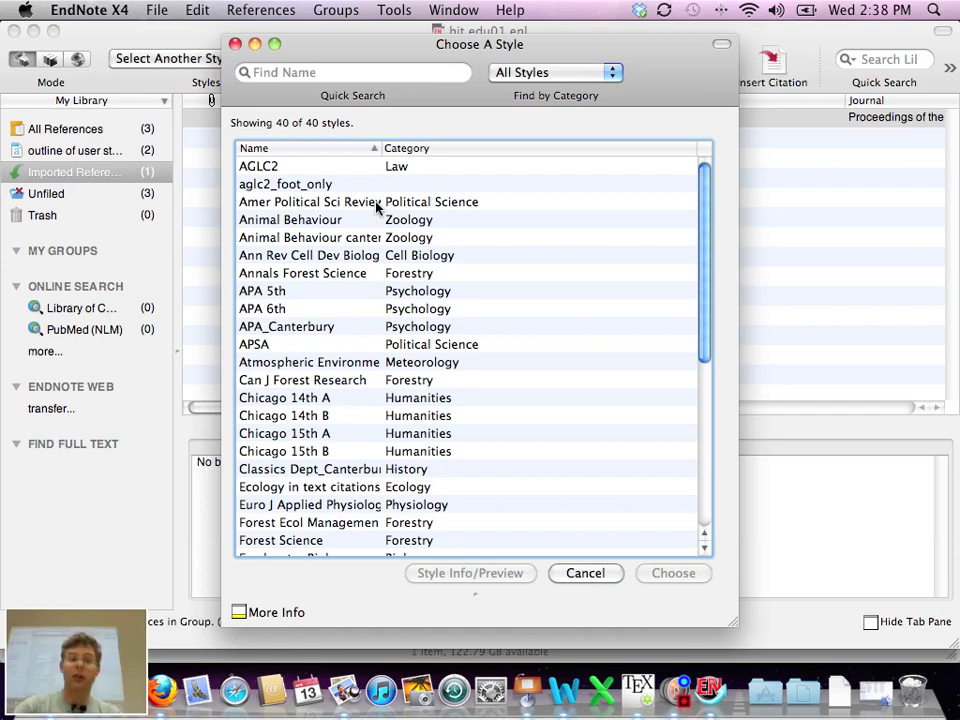
key("Escape")
Return to Firefox and search the output styles for the publication name "bibtex"
key("super+Tab")
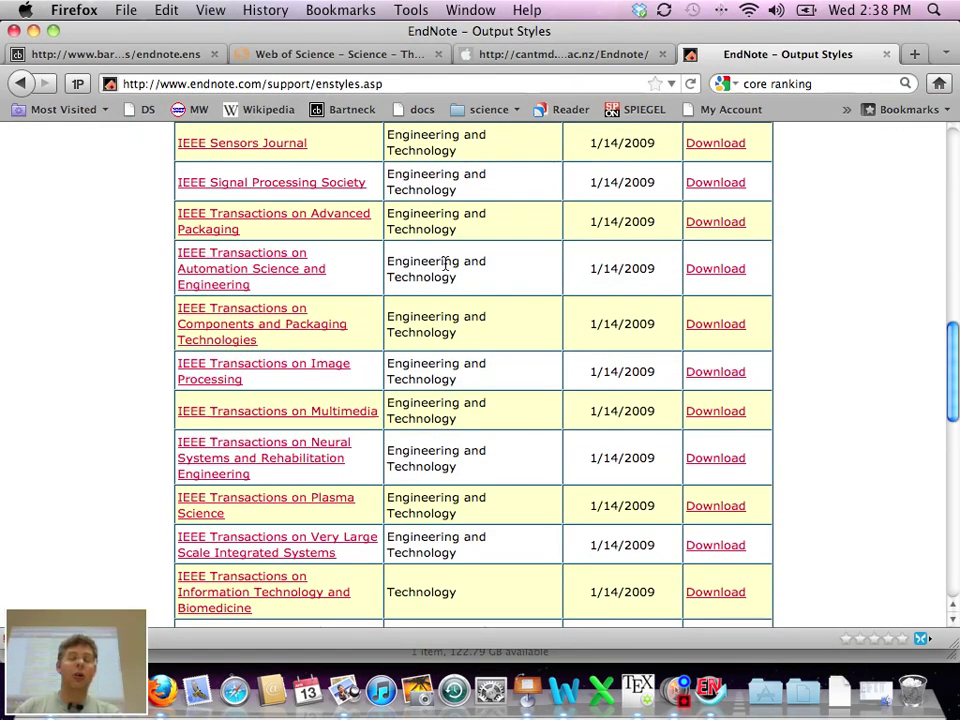
scroll(448, 259, "up", 10)
scroll(312, 505, "down", 1)
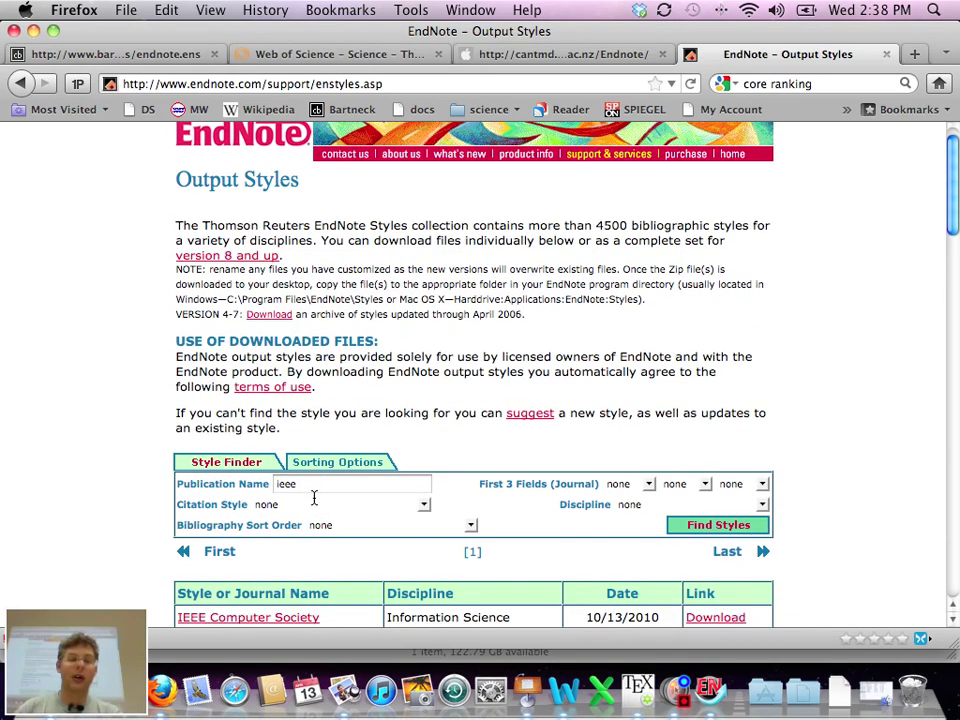
left_click(313, 486)
type("b")
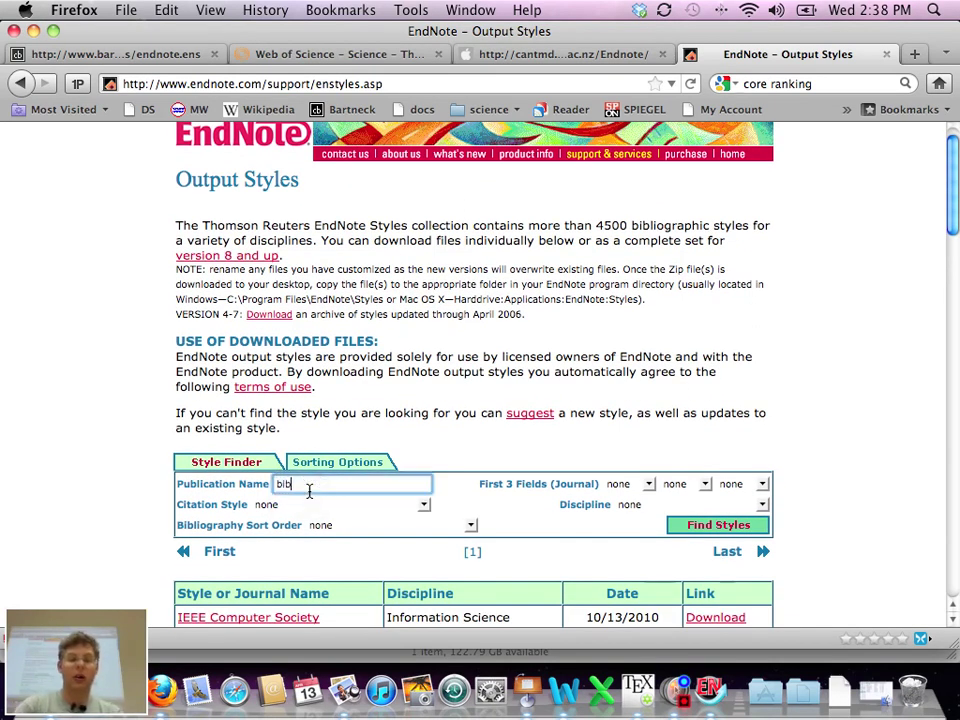
type("lbtex")
key("Return")
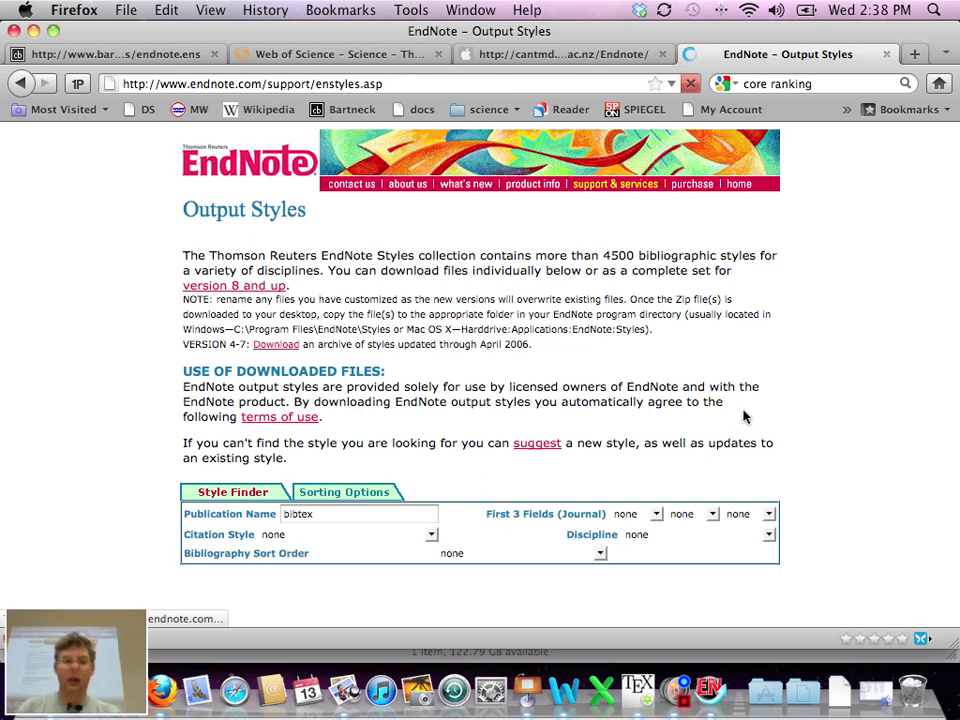
scroll(743, 417, "down", 5)
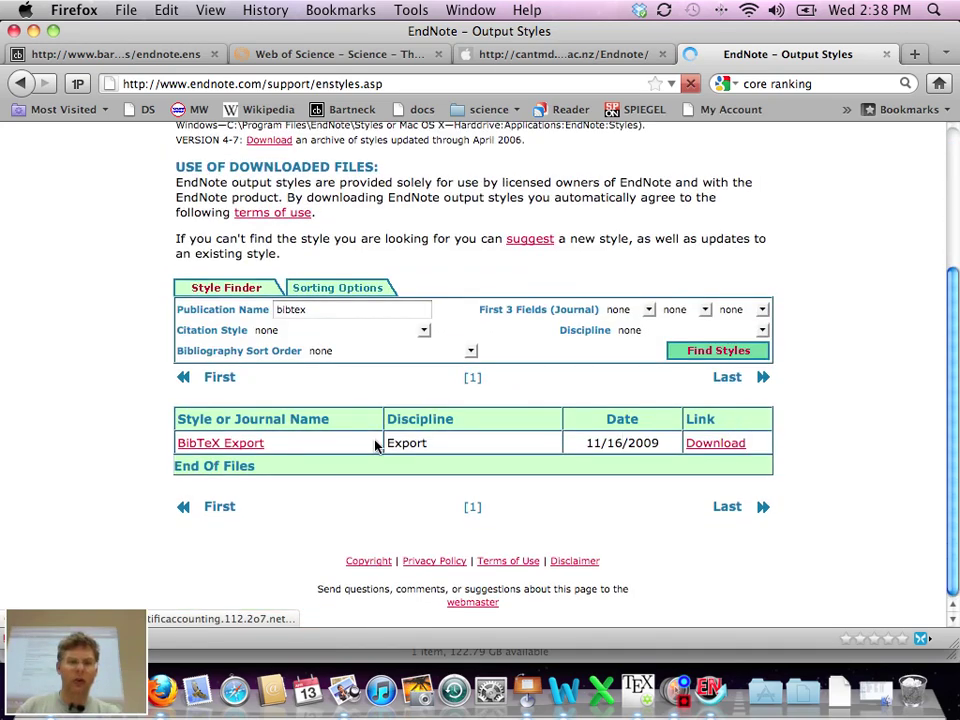
Open the details of the BibTeX Export style and download BibTeX Export.ens, saving the file
left_click(252, 444)
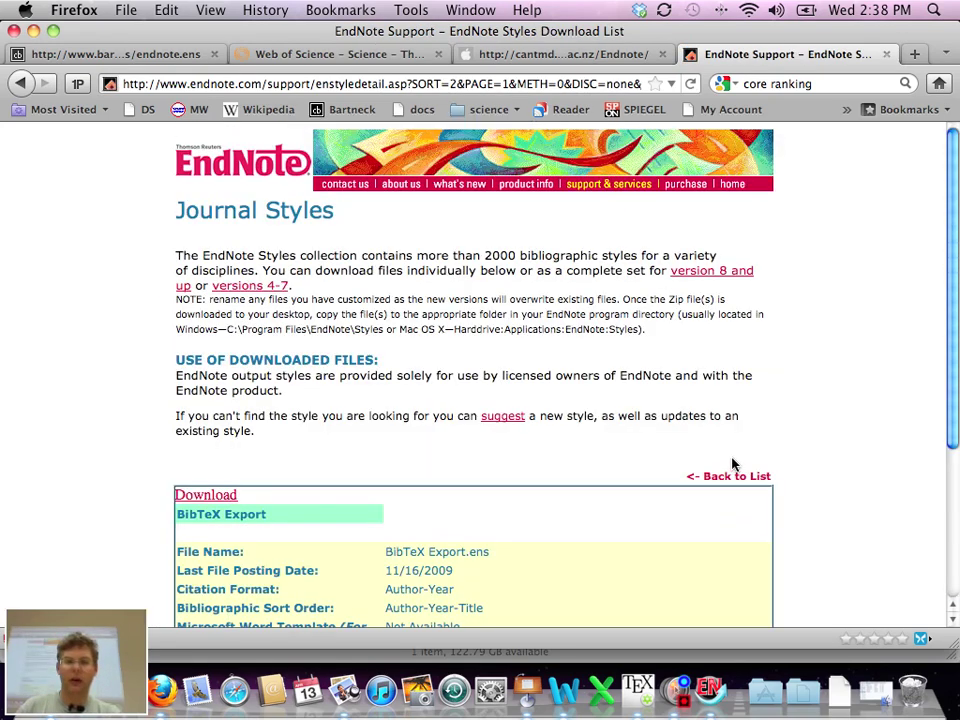
scroll(732, 464, "down", 5)
left_click(196, 273)
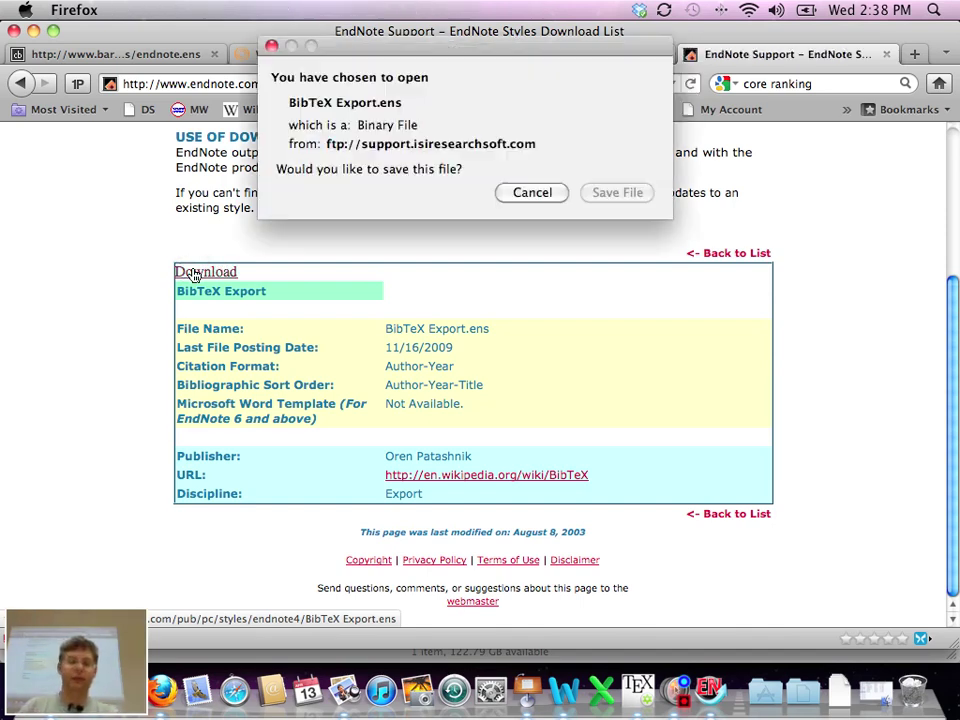
left_click(648, 193)
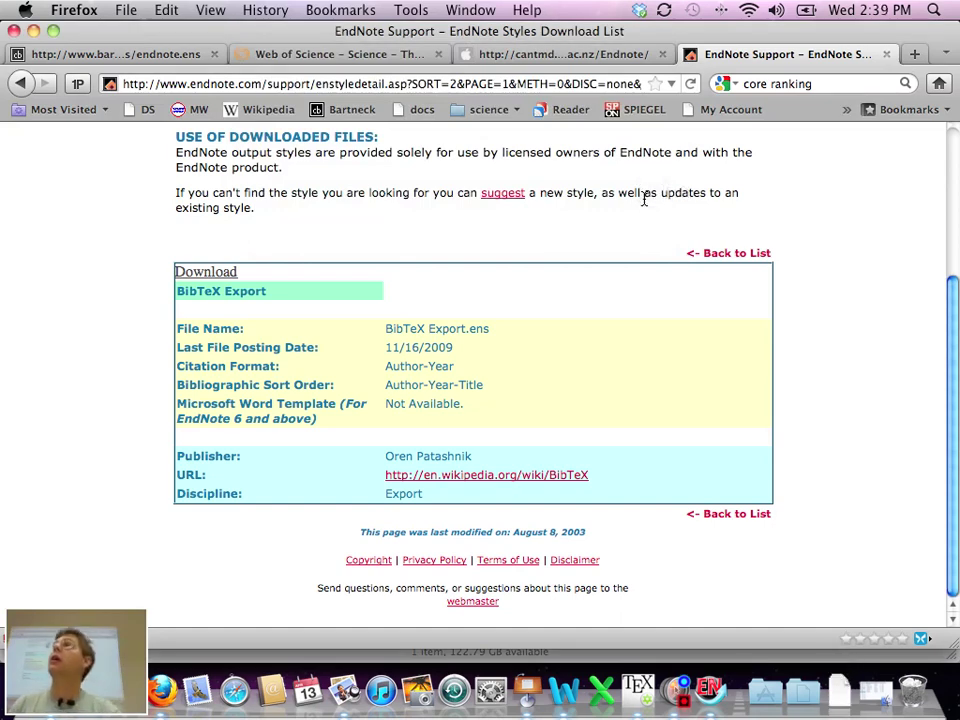
left_click(39, 399)
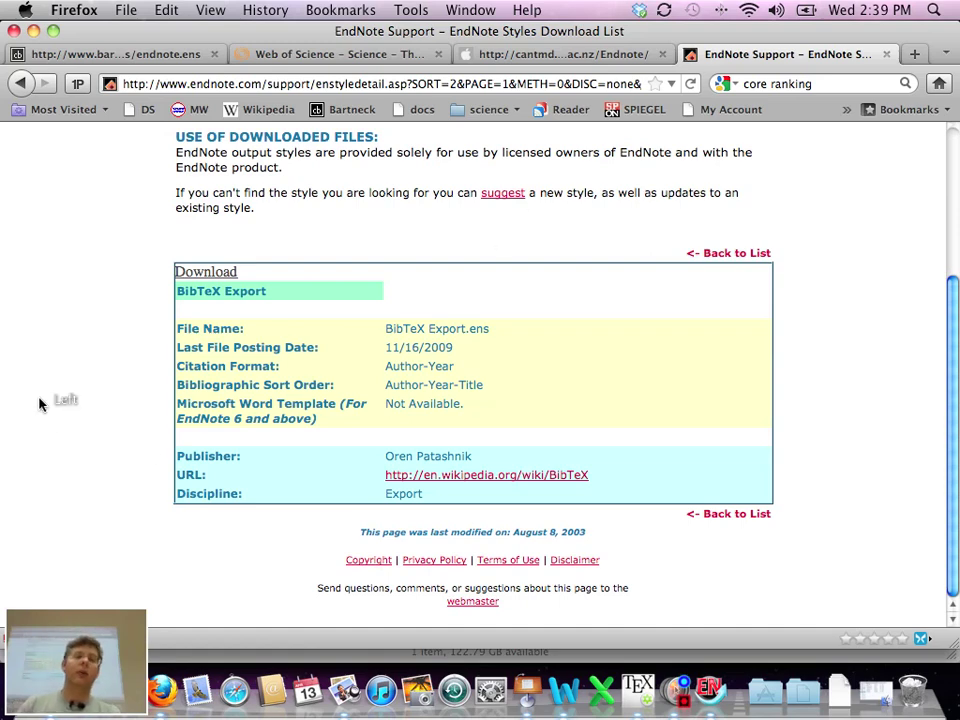
Open Google Scholar in a new browser tab and search for "ar"
left_click(592, 60)
key("super+t")
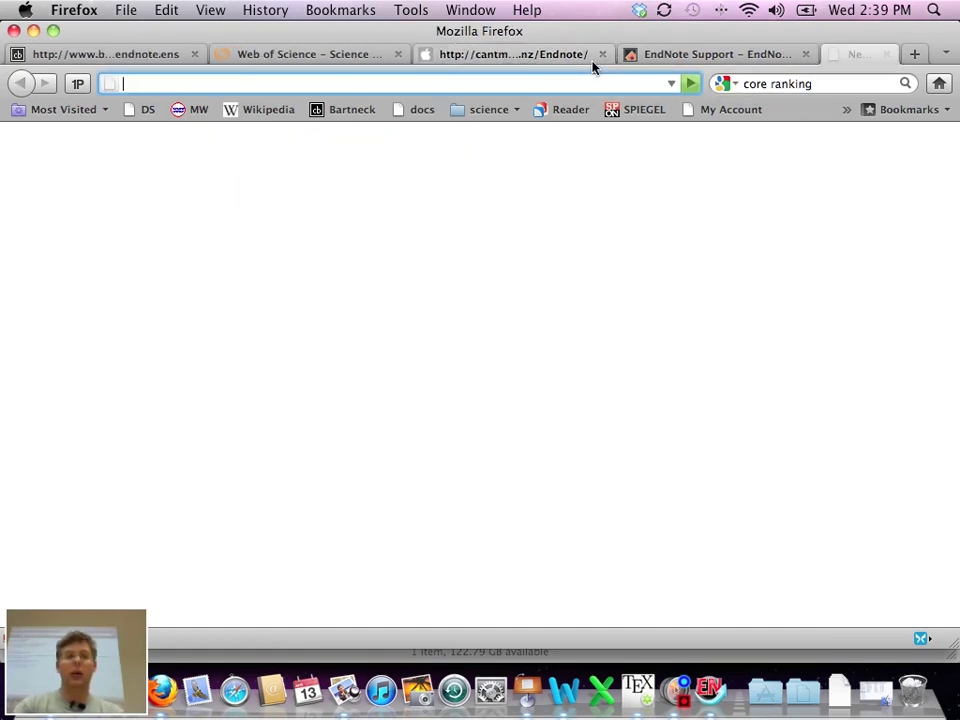
type("schol")
key("Down")
key("Return")
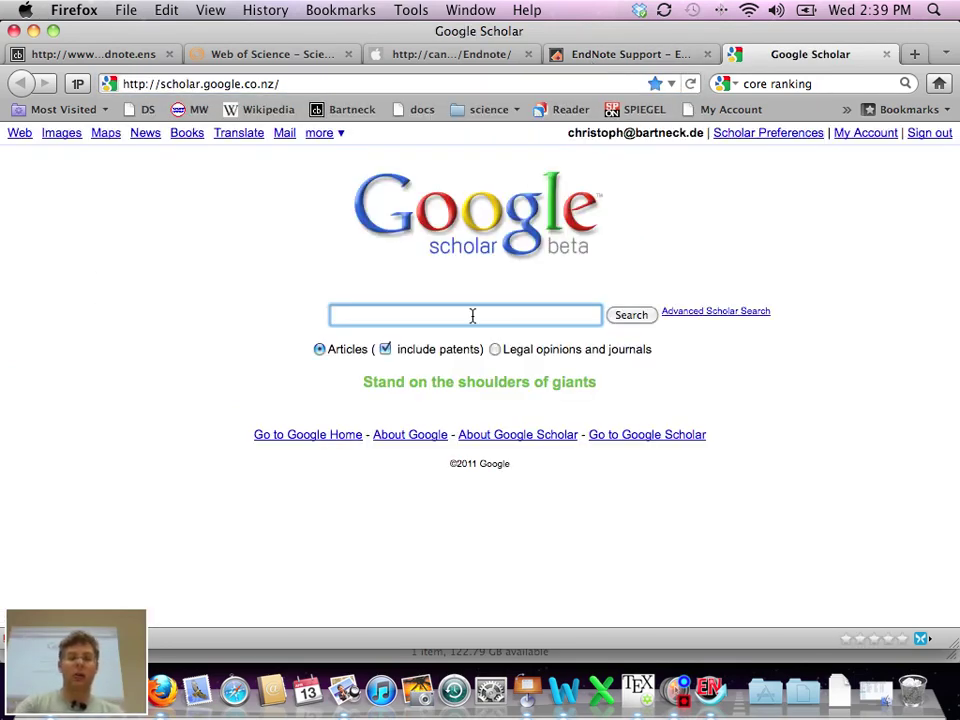
type("ar")
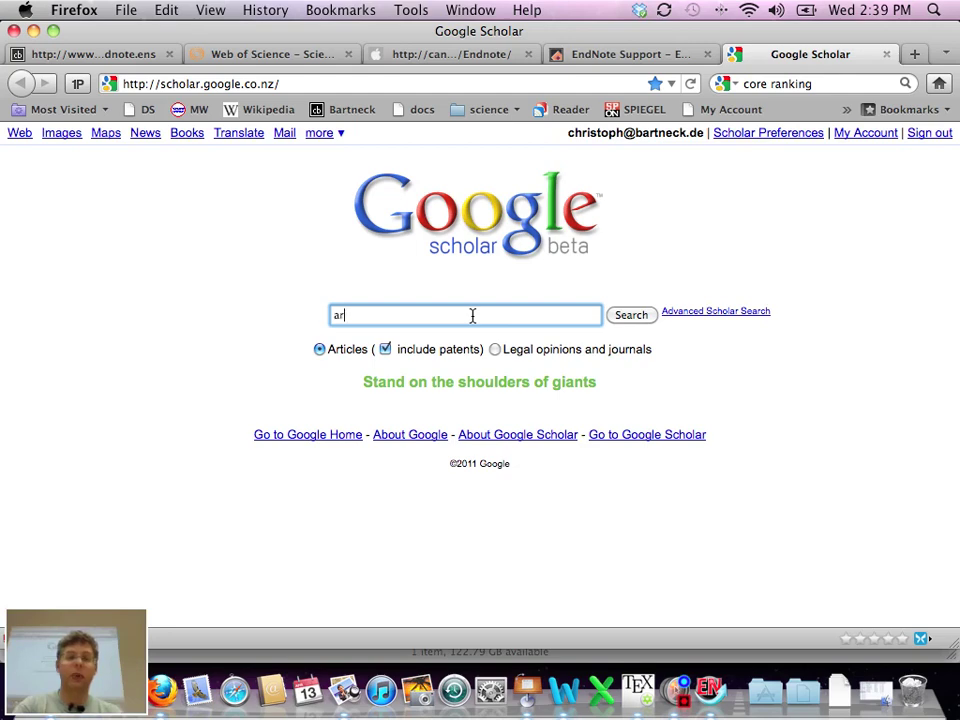
key("Return")
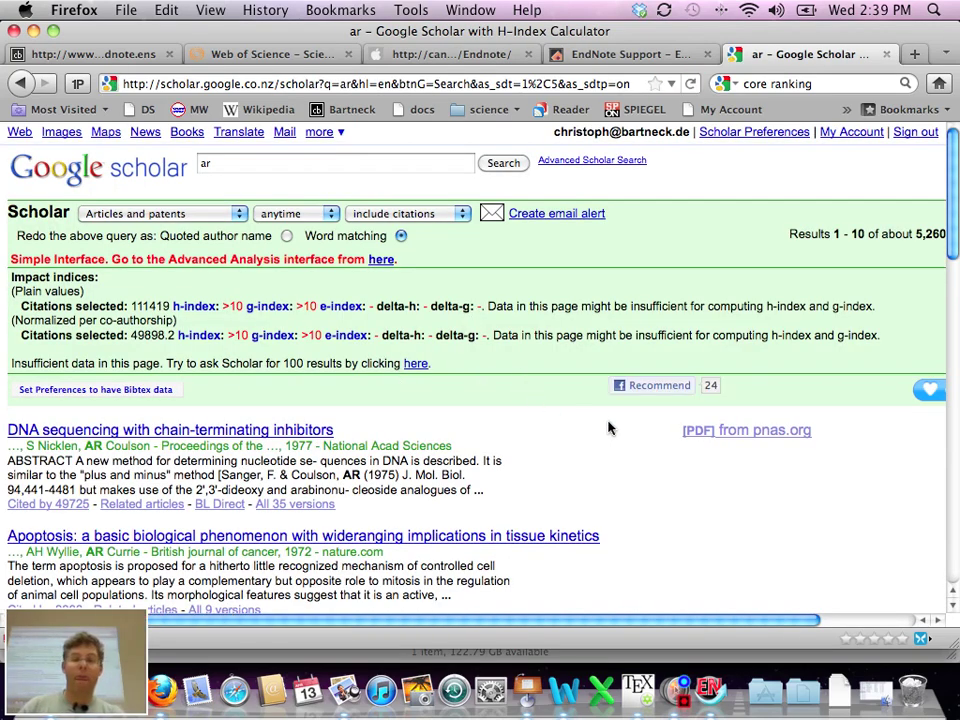
Set the Scholar preferences to show links for importing citations into EndNote and save them
key("super+plus")
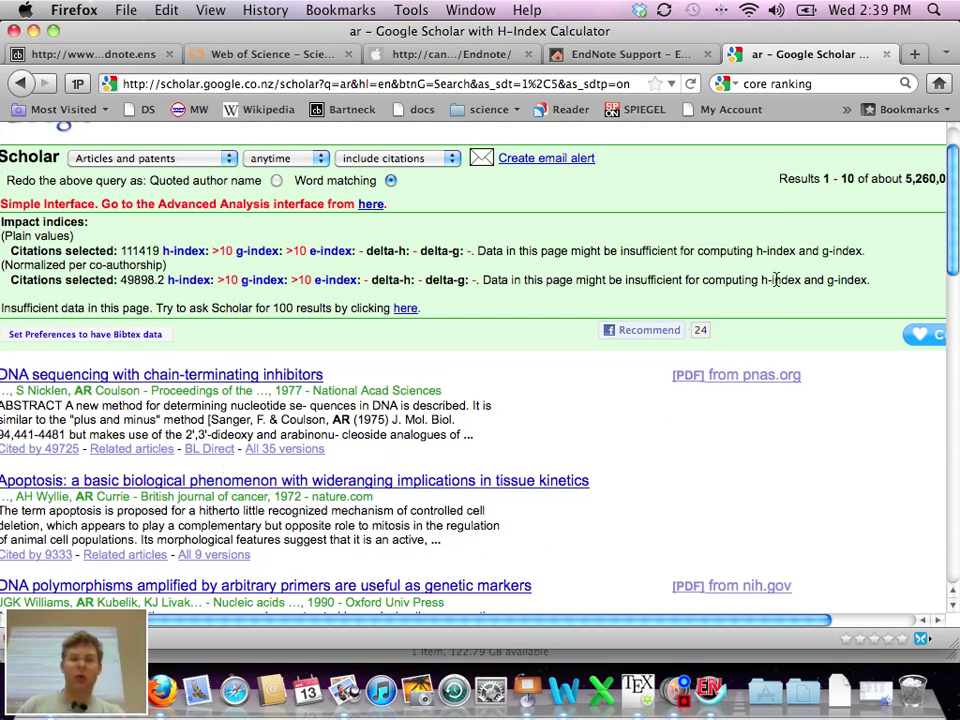
scroll(785, 290, "up", 1)
left_click(756, 134)
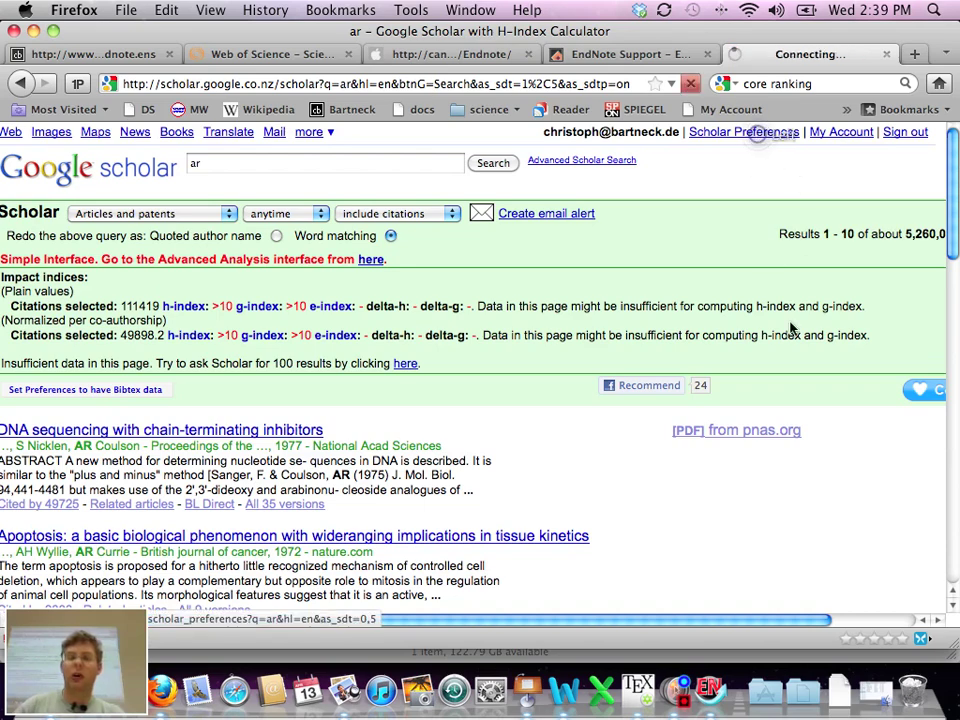
scroll(709, 399, "down", 5)
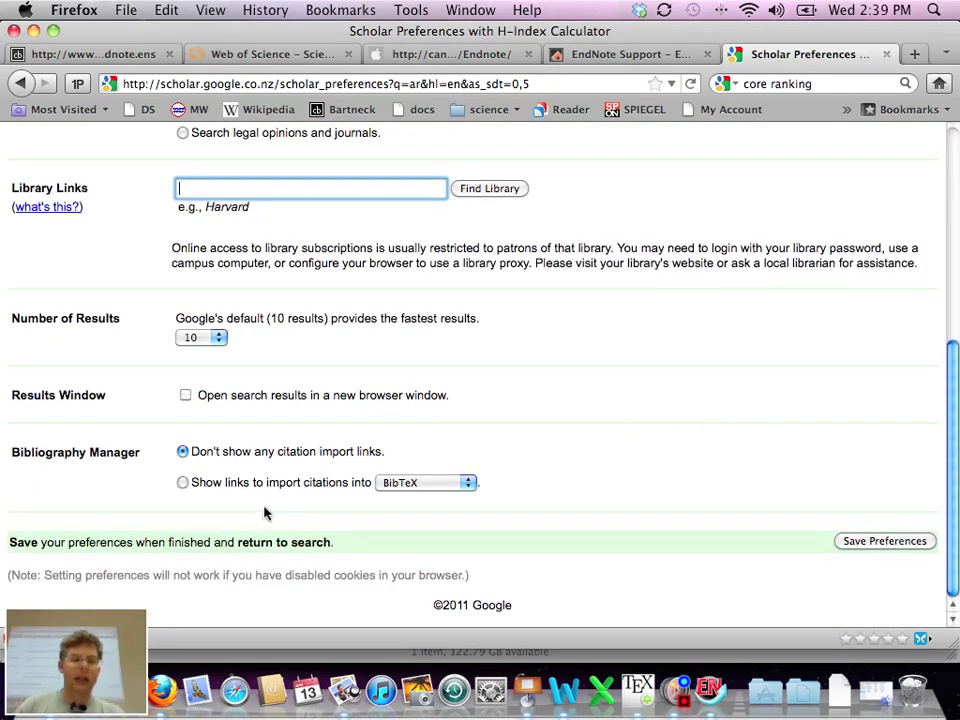
left_click(184, 484)
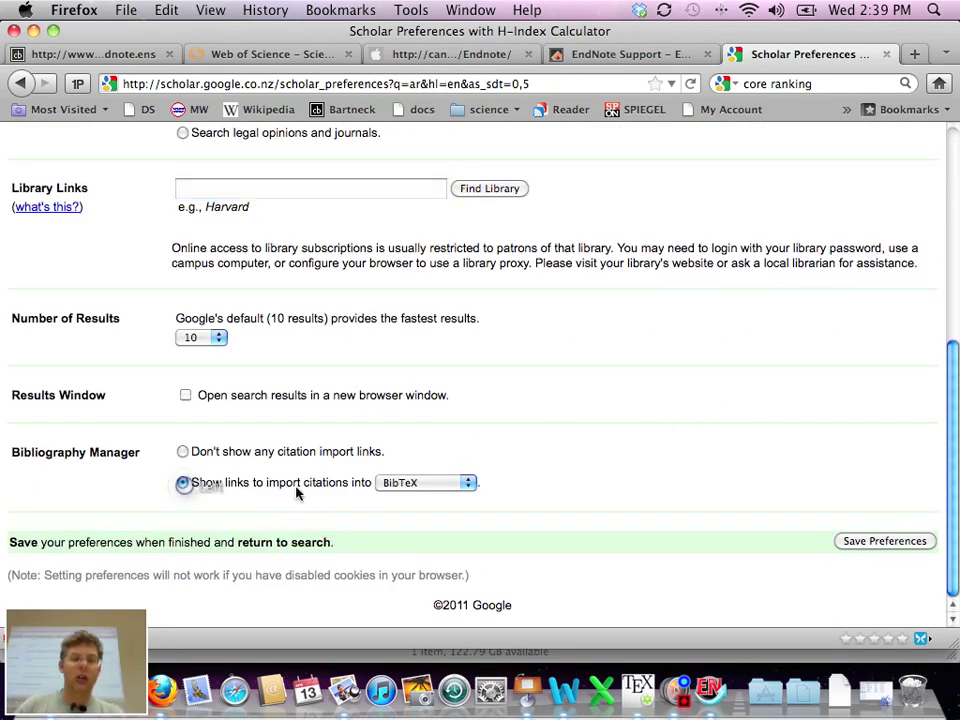
left_click(464, 483)
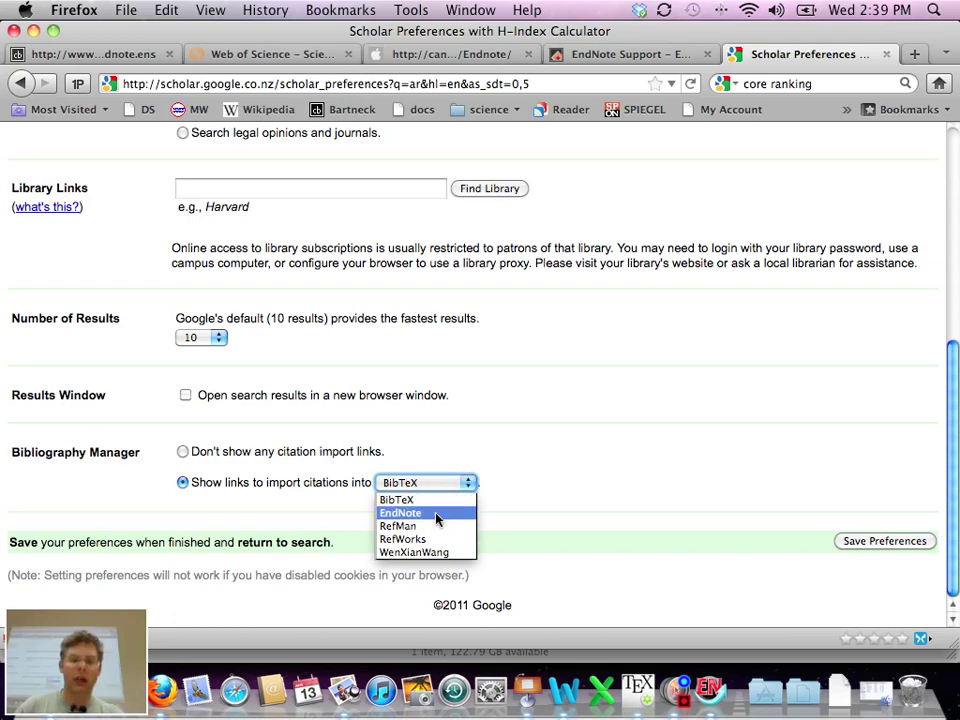
left_click(436, 513)
left_click(859, 541)
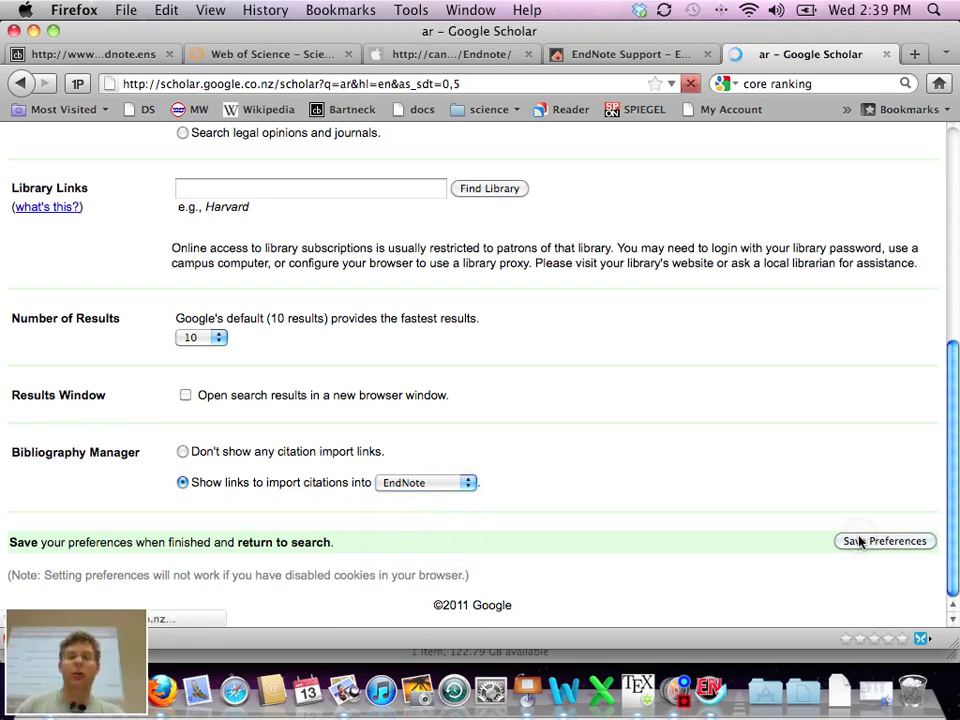
Import the citation of "DNA sequencing with chain-terminating inhibitors" into EndNote format, saving scholar.enw
scroll(417, 495, "down", 1)
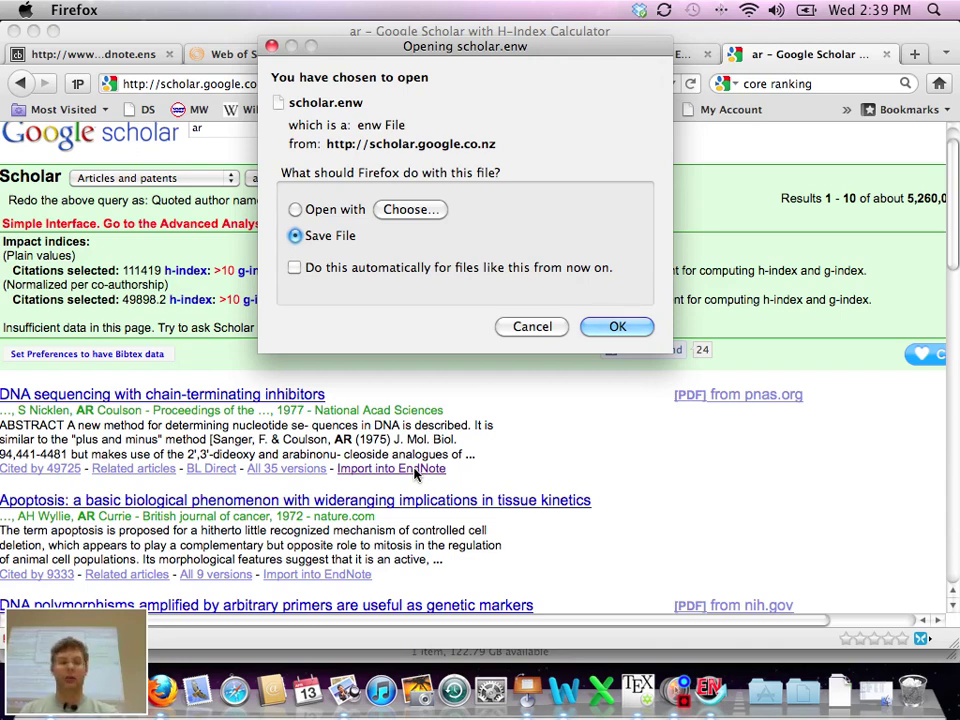
key("Return")
Switch to Finder, open the Styles folder inside EndNote X4, and show the Downloads folder in the other Finder window
key("super+Tab")
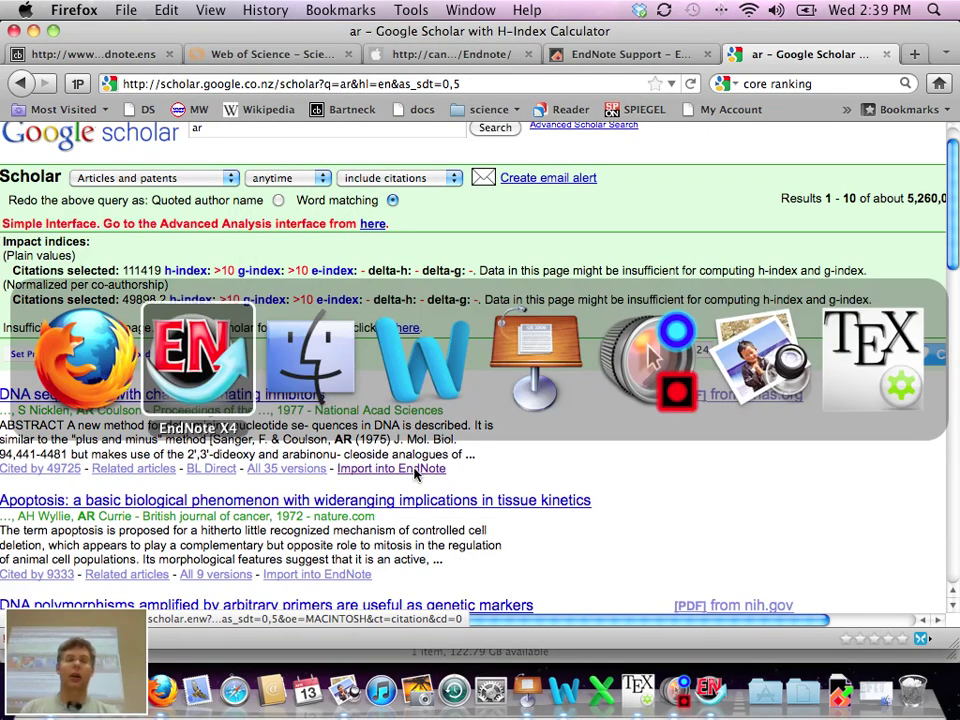
key("super+Tab")
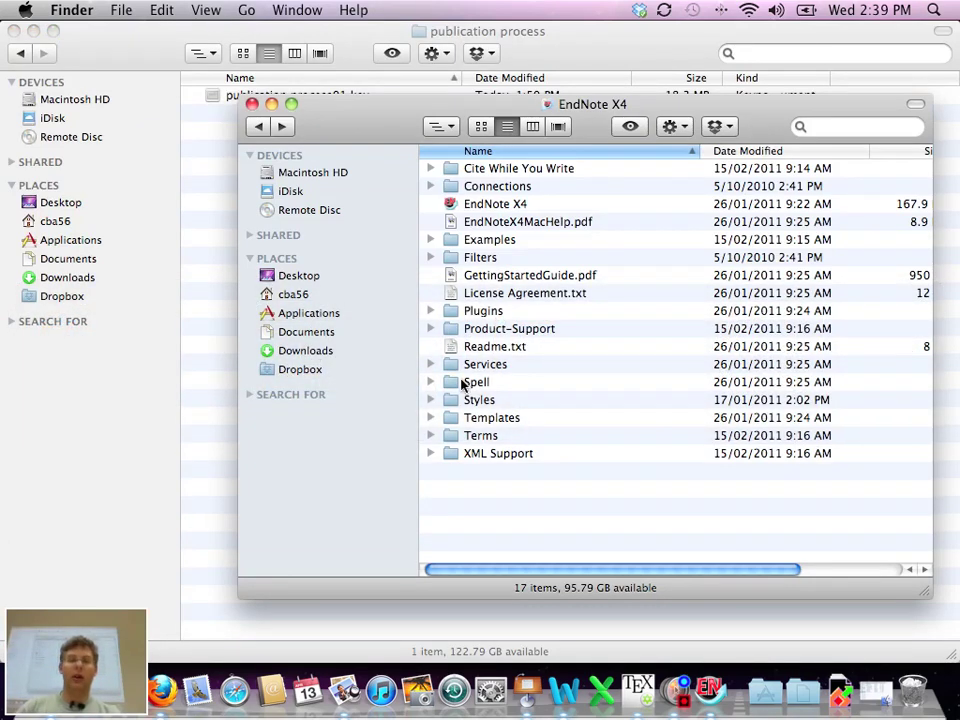
double_click(485, 400)
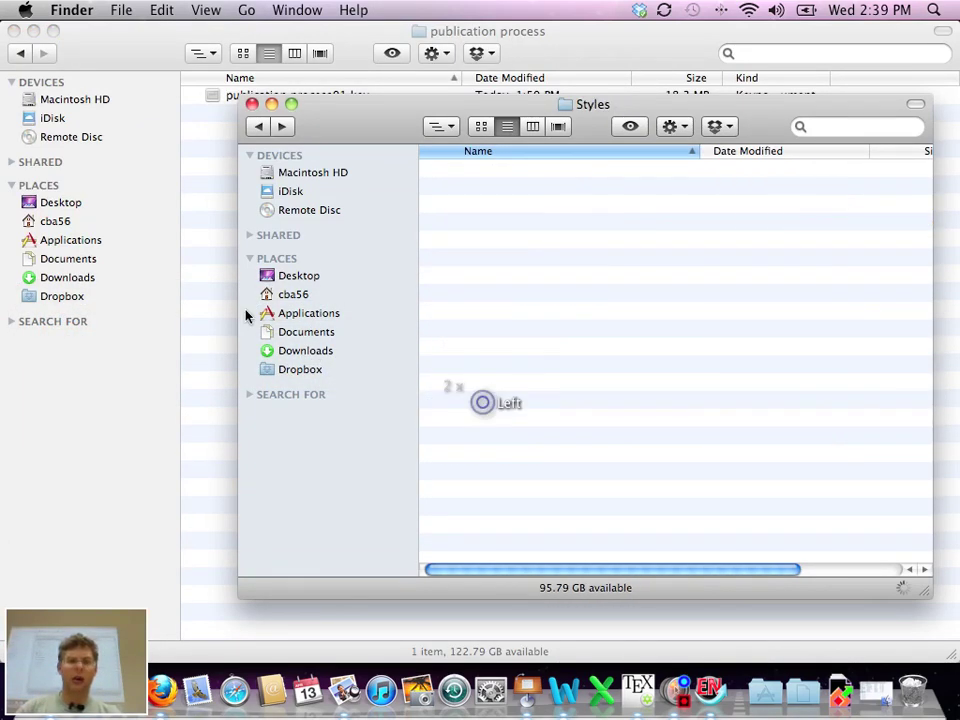
left_click(183, 290)
left_click(70, 278)
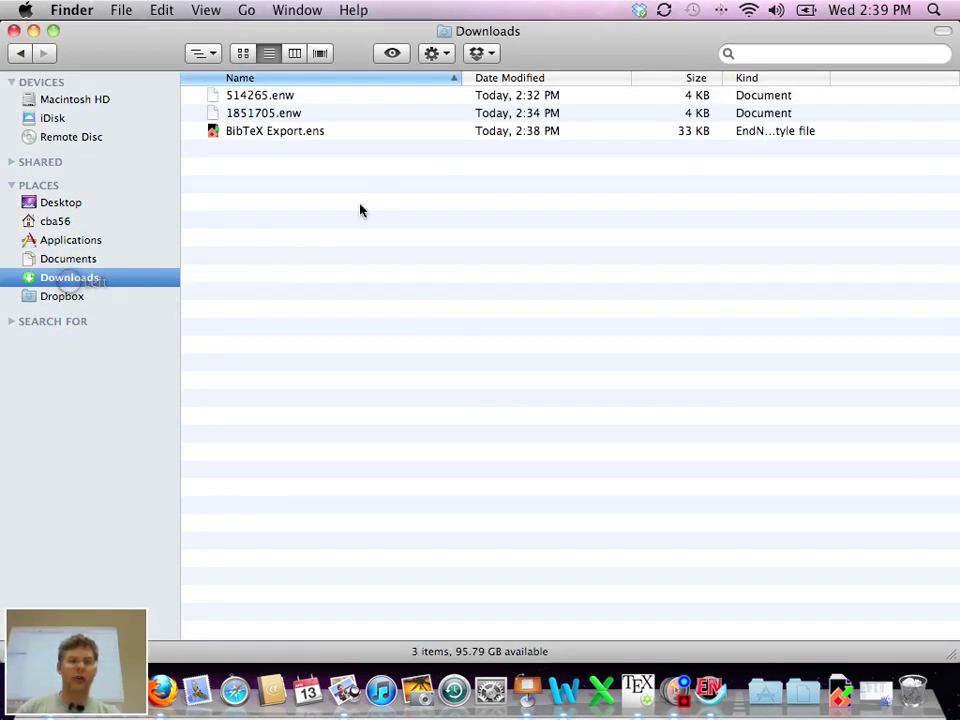
Shrink the Downloads window to uncover the Styles folder and move BibTeX Export.ens from Downloads into it
left_click_drag(292, 131, 484, 290)
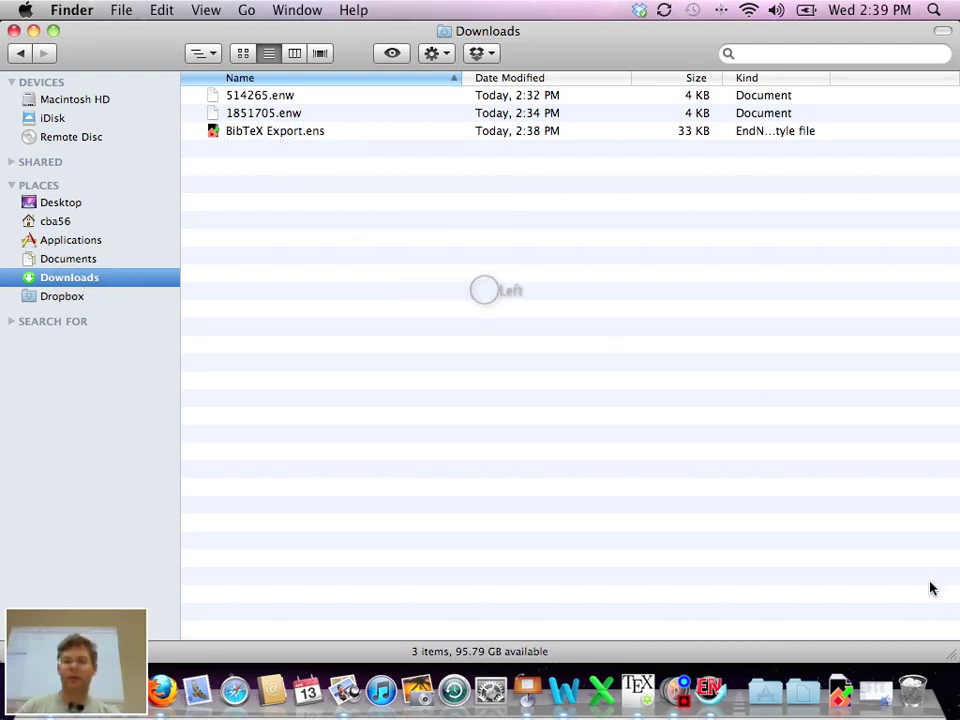
left_click_drag(952, 655, 353, 595)
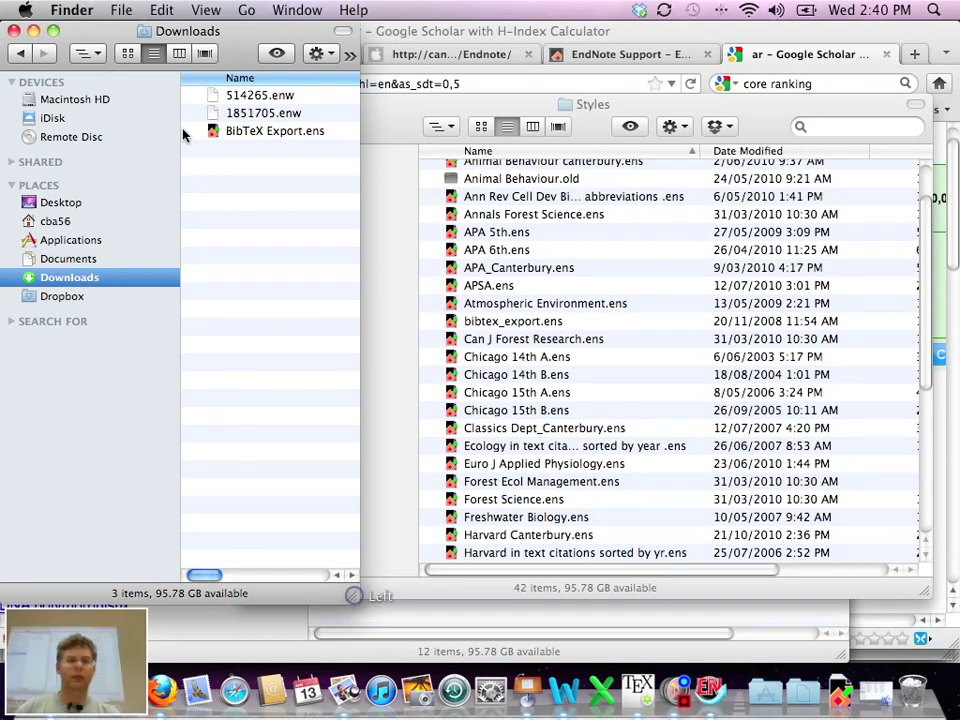
left_click_drag(214, 131, 659, 257)
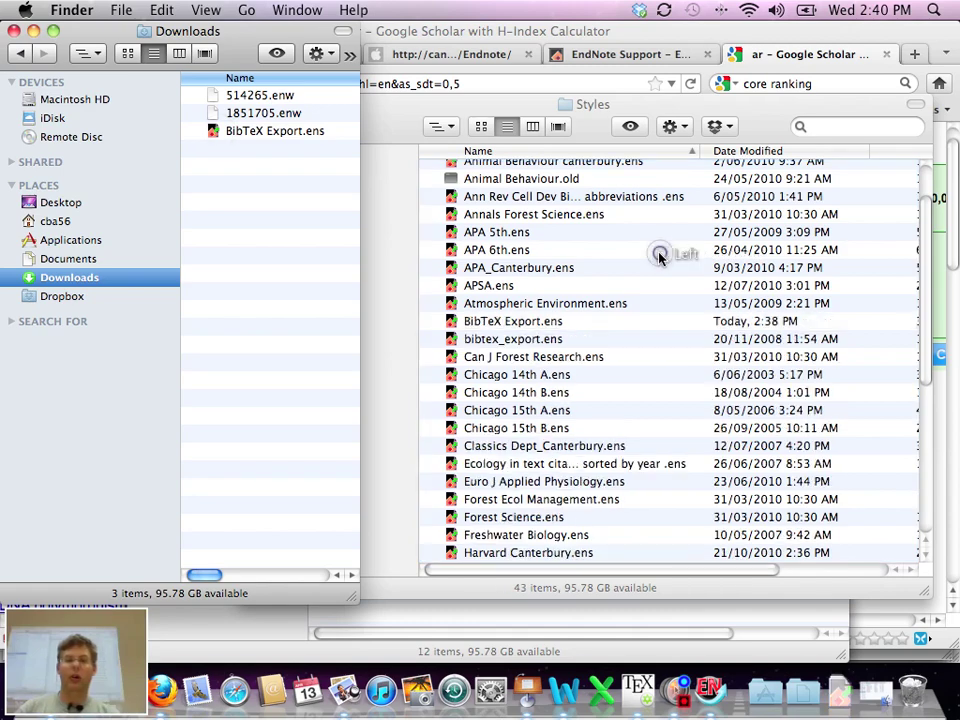
Switch to EndNote X4 and choose BibTeX Export from all styles as the library's output style
key("super+Tab")
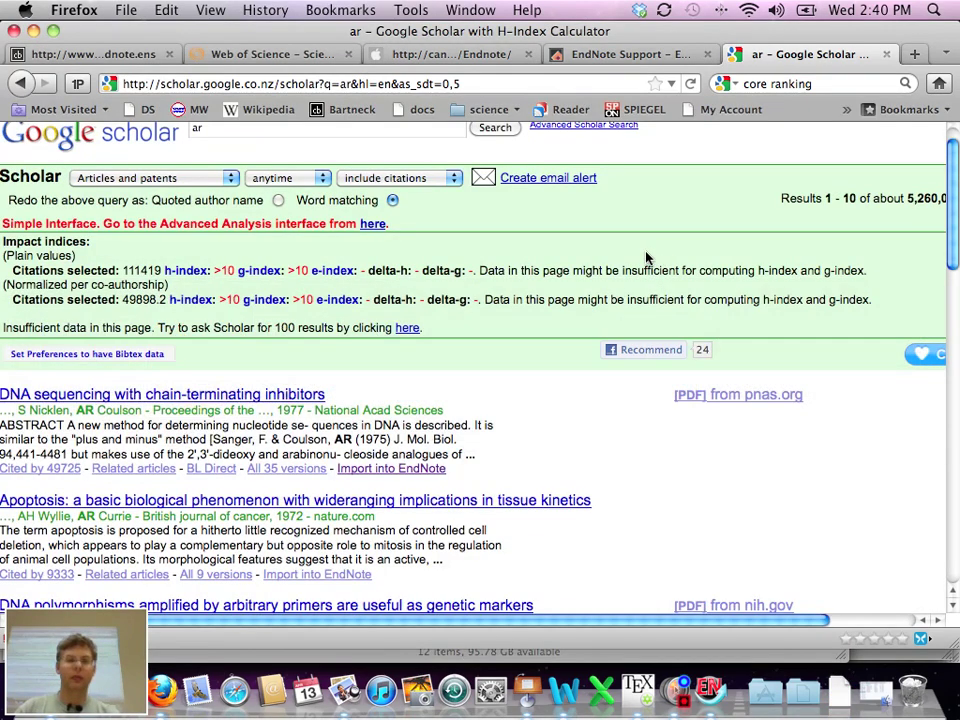
key("super+Tab")
left_click(304, 335)
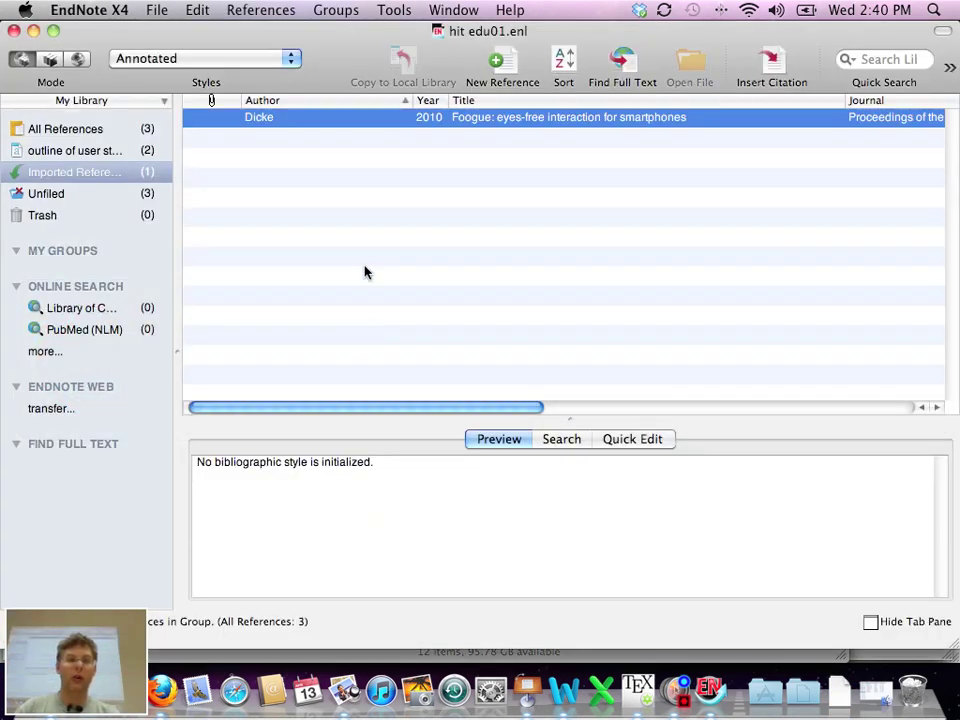
left_click(253, 60)
left_click(257, 34)
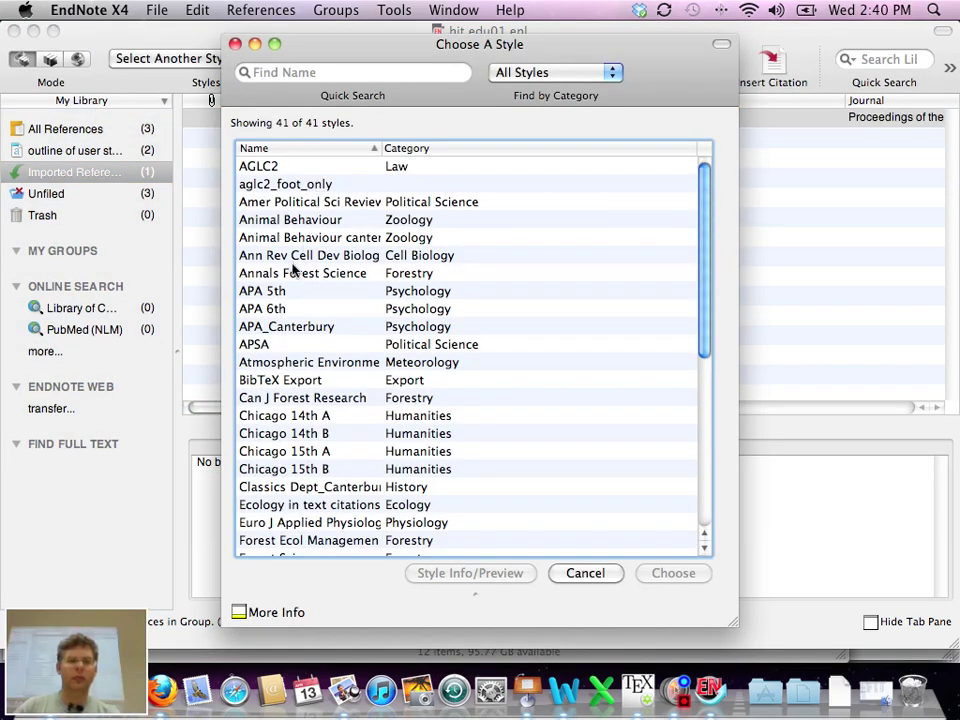
left_click(281, 381)
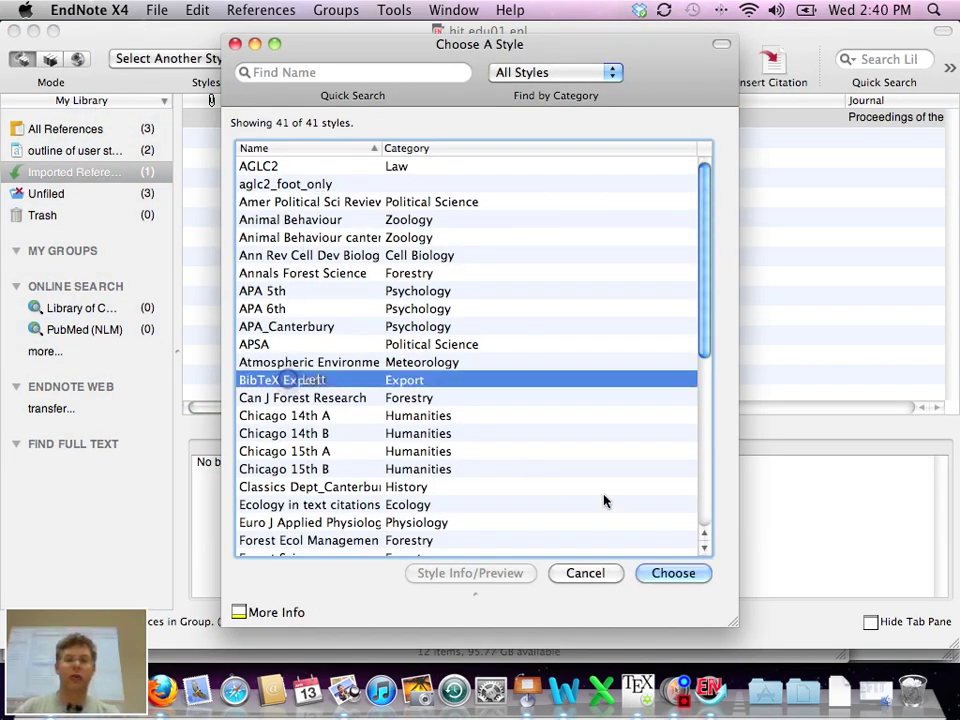
left_click(673, 573)
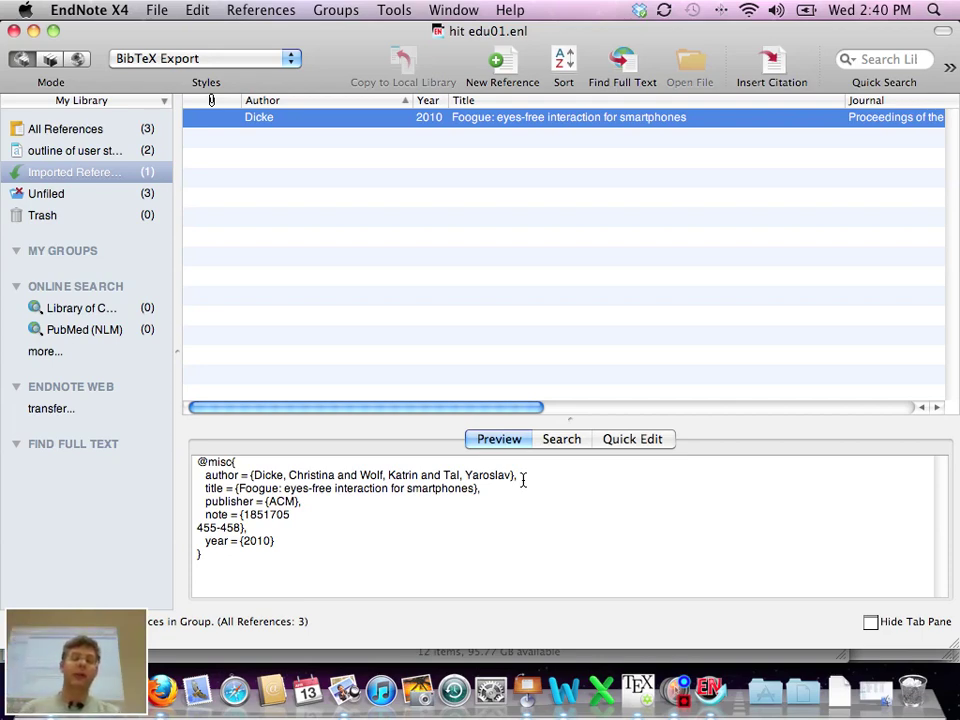
Switch to Finder, show the Desktop folder in a widened window, and select graph01.xls in the publishing process folder
key("super+Tab")
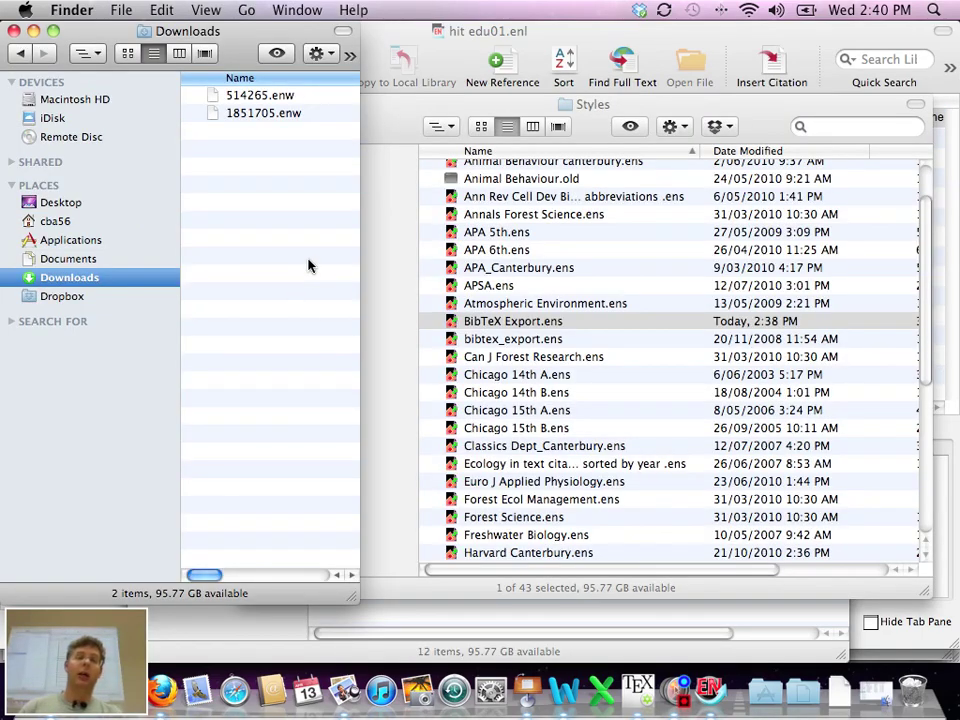
left_click(258, 288)
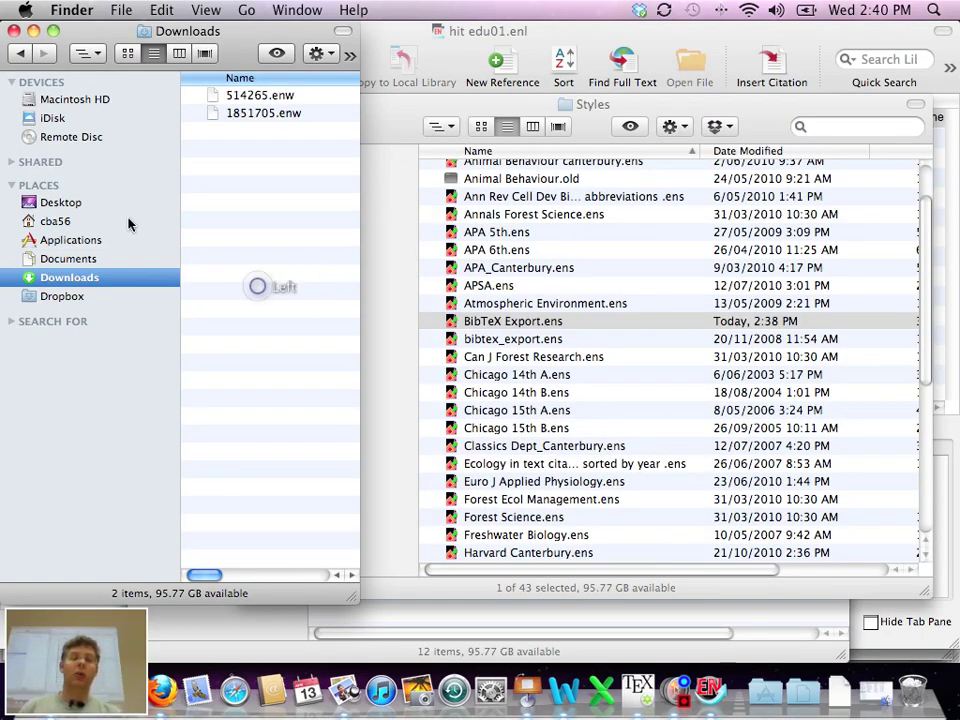
left_click(73, 203)
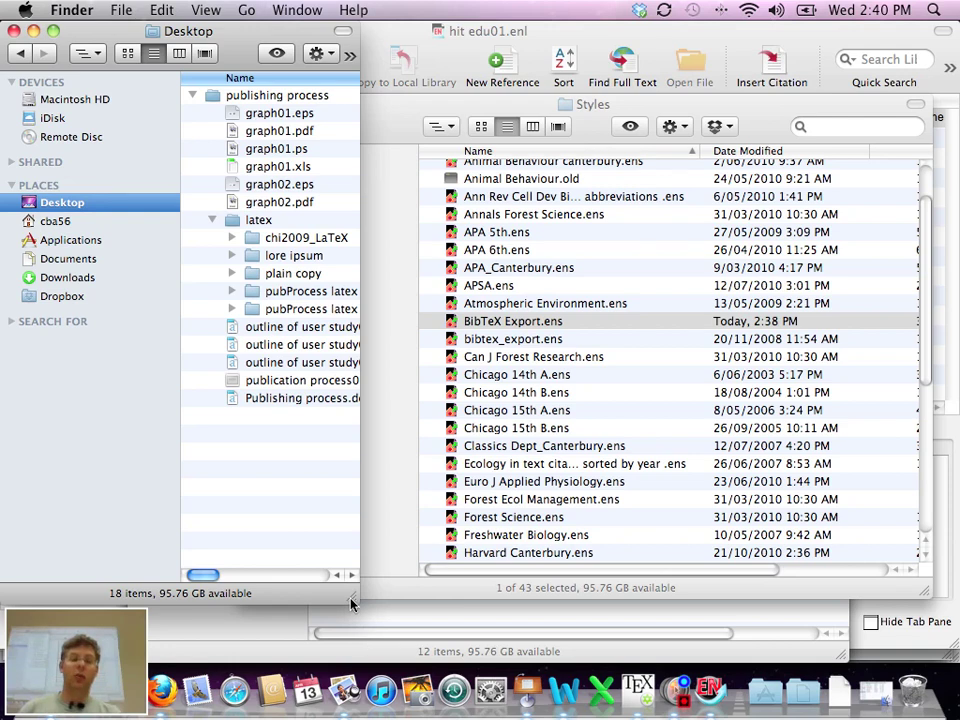
left_click_drag(350, 603, 678, 600)
left_click(275, 152)
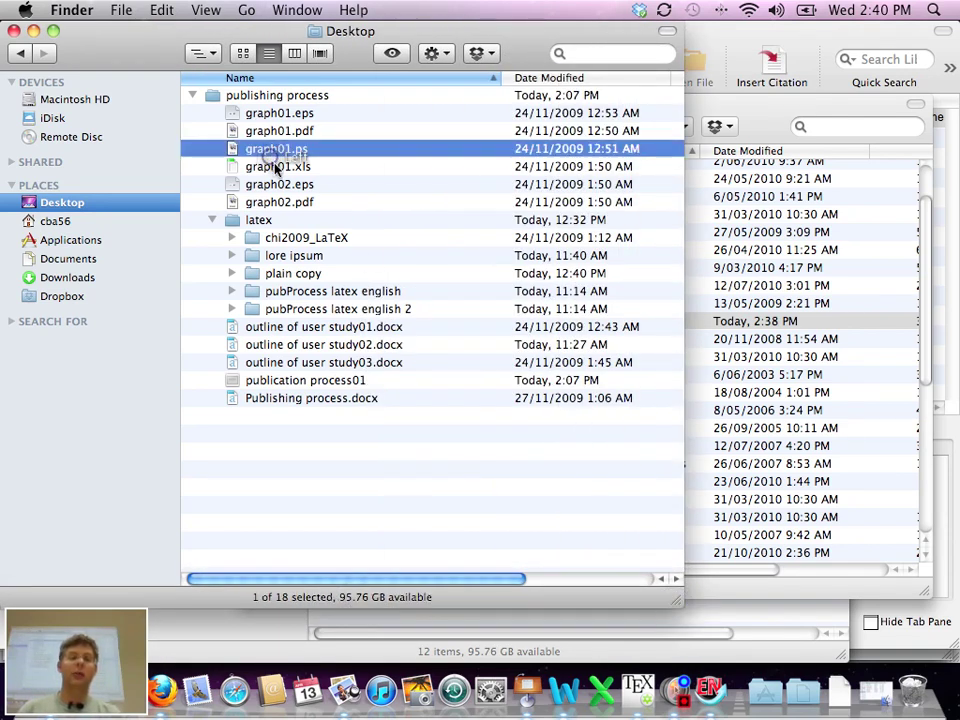
left_click(277, 168)
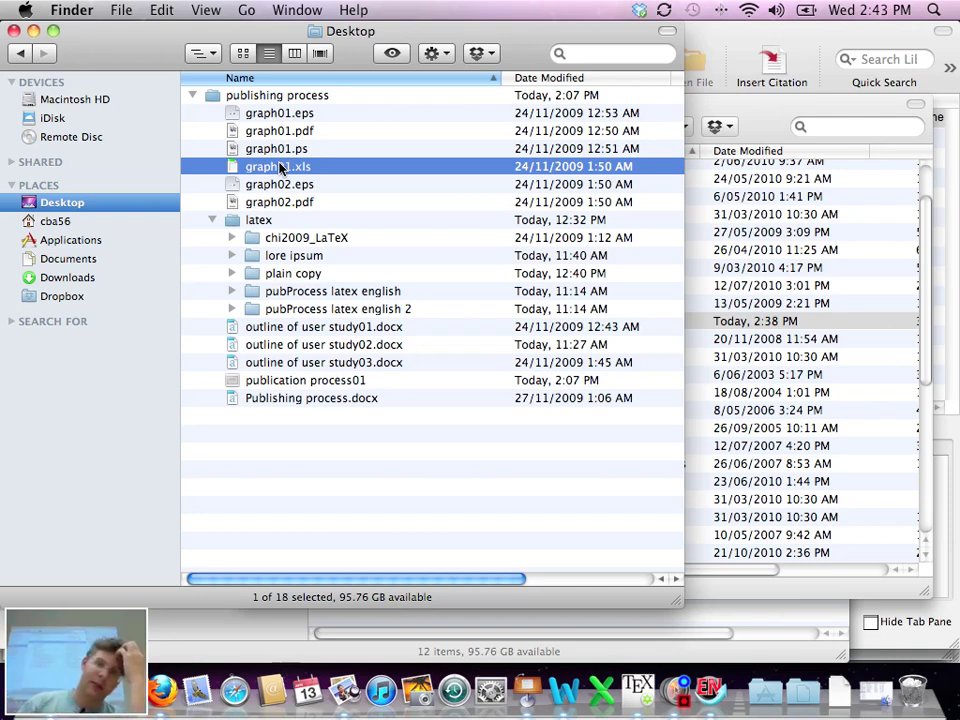
Open graph02.pdf from the publishing process folder, examine the chart's lines and lettering at high magnification, and close it
left_click_drag(300, 203, 427, 205)
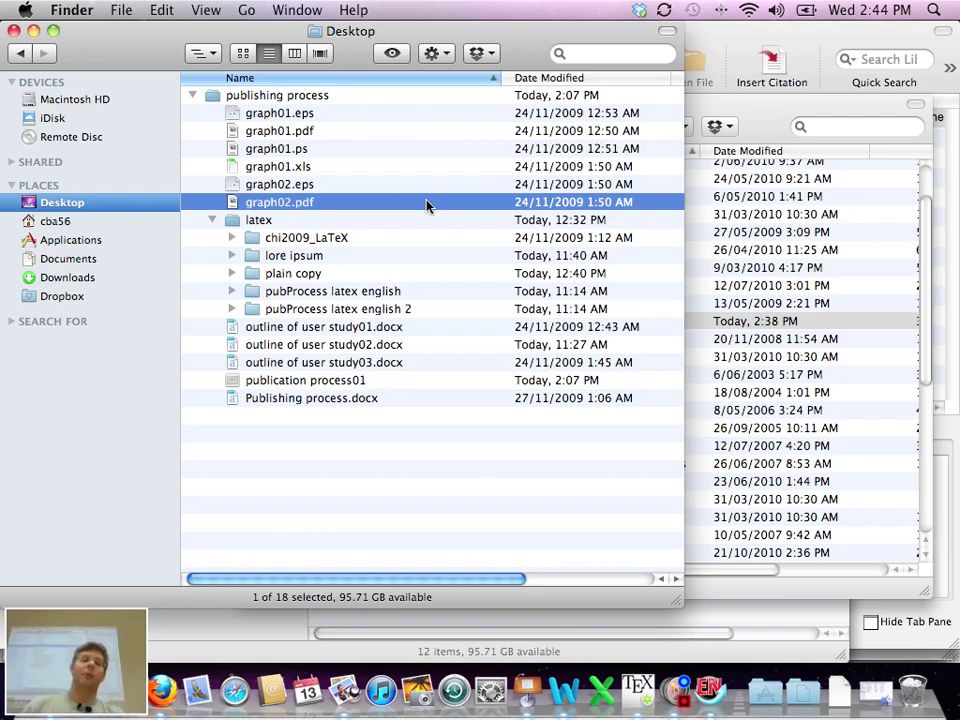
double_click(257, 207)
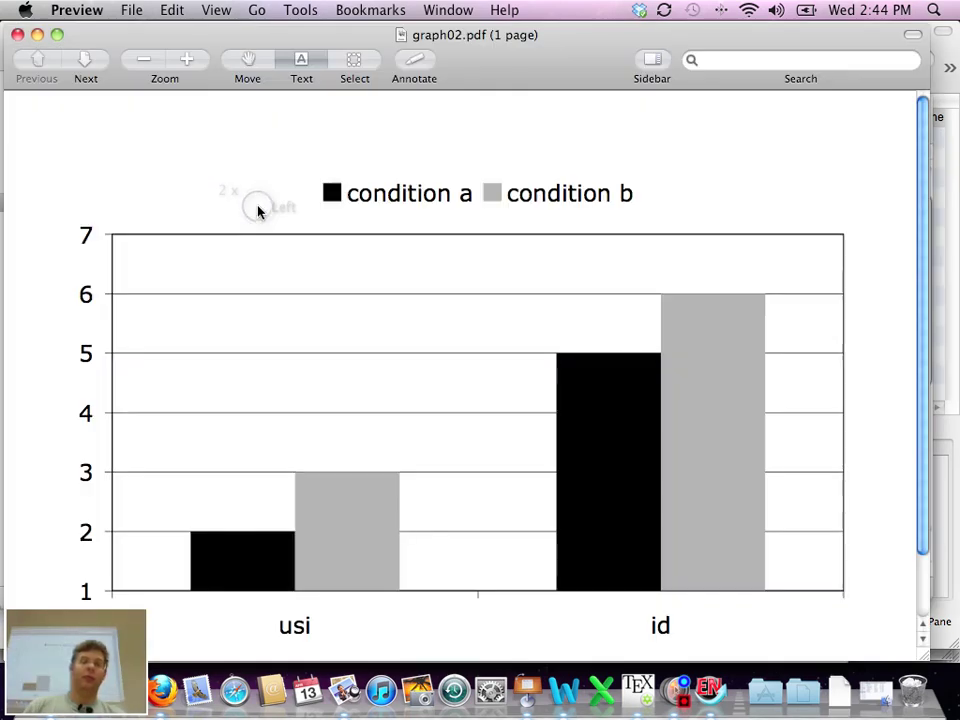
scroll(700, 332, "down", 3)
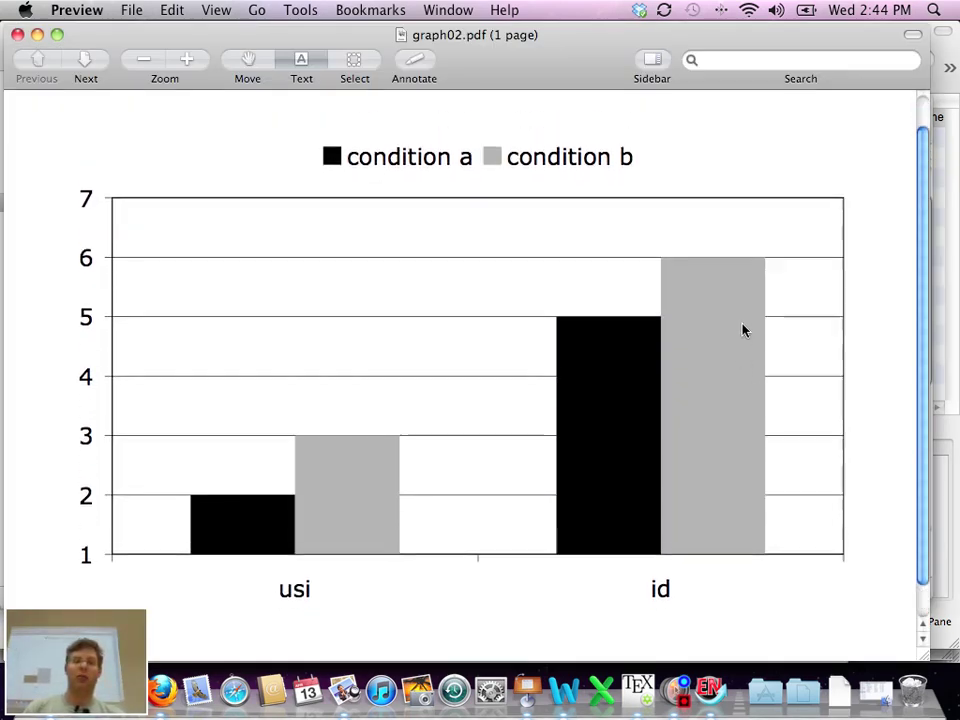
scroll(743, 330, "up", 3)
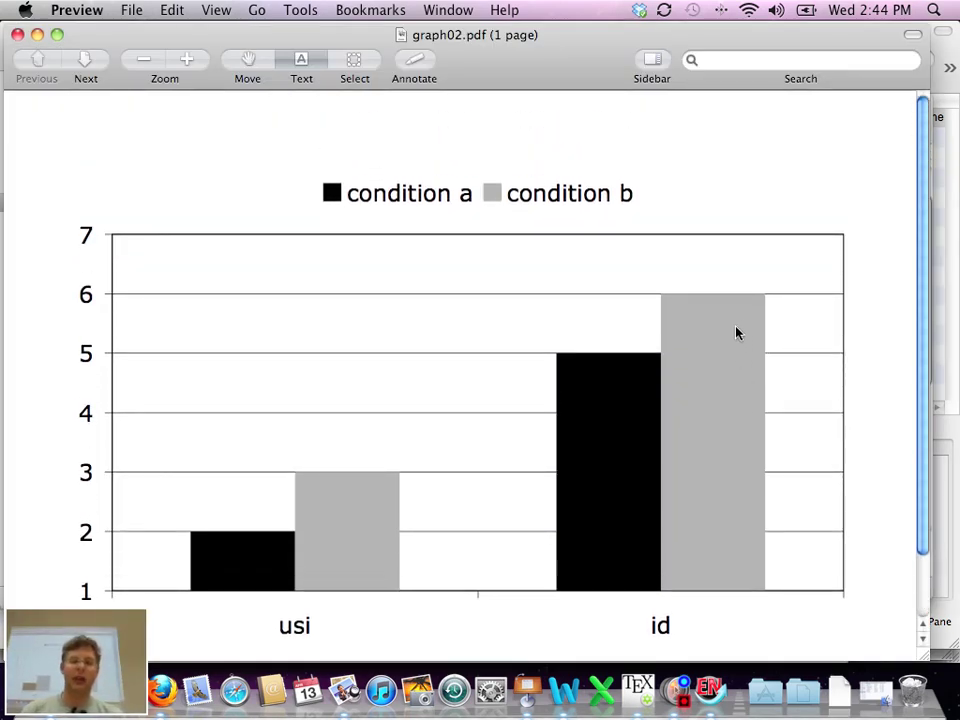
scroll(736, 333, "up", 10)
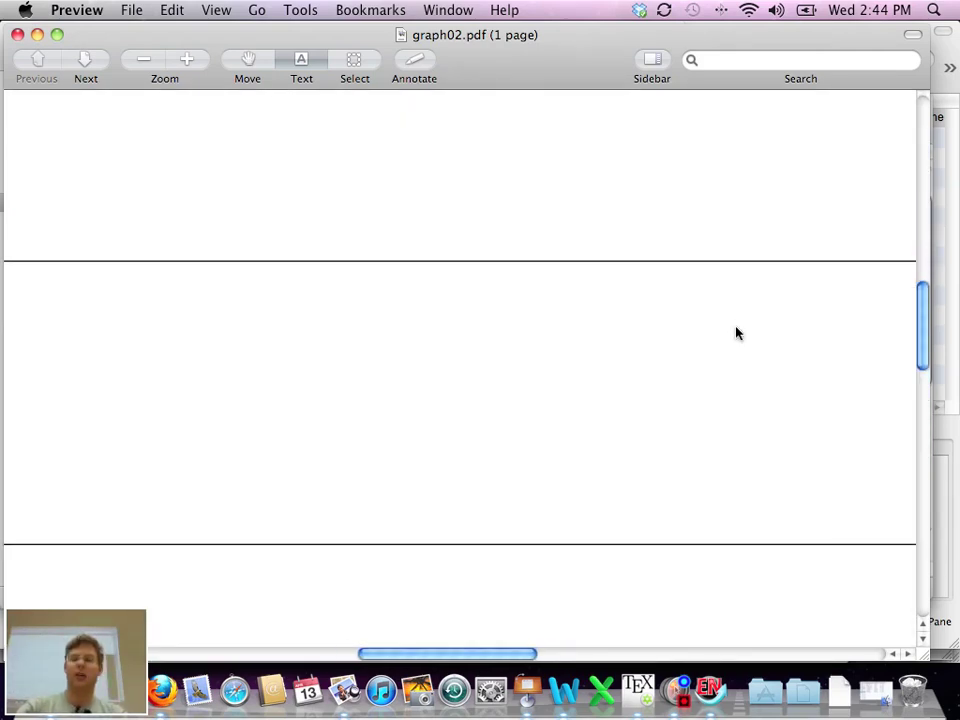
left_click(619, 214)
scroll(687, 378, "up", 2)
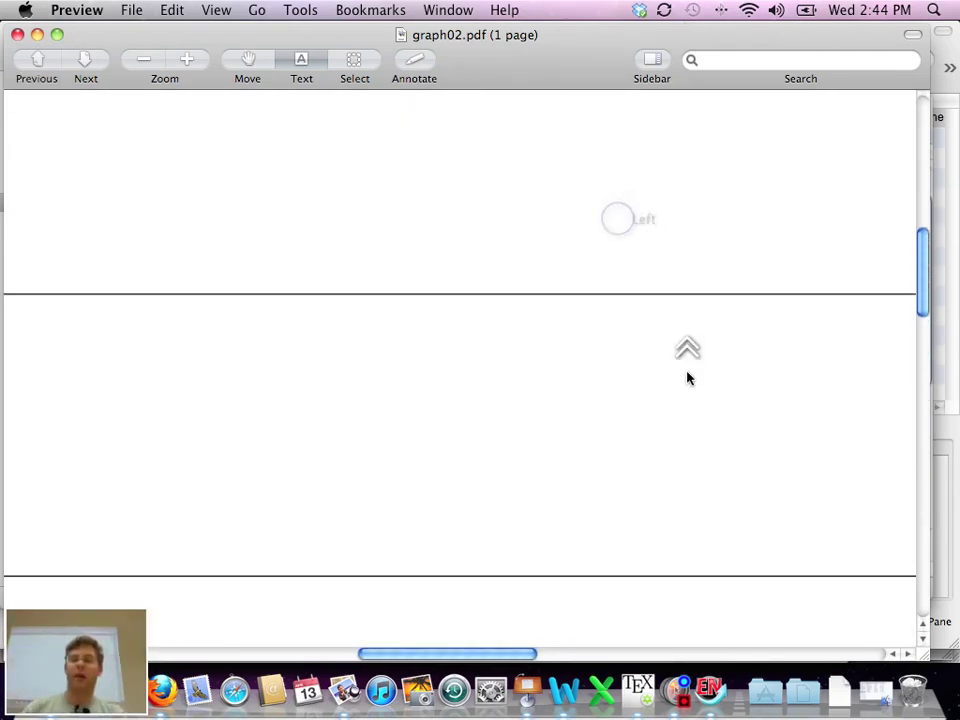
scroll(687, 378, "up", 5)
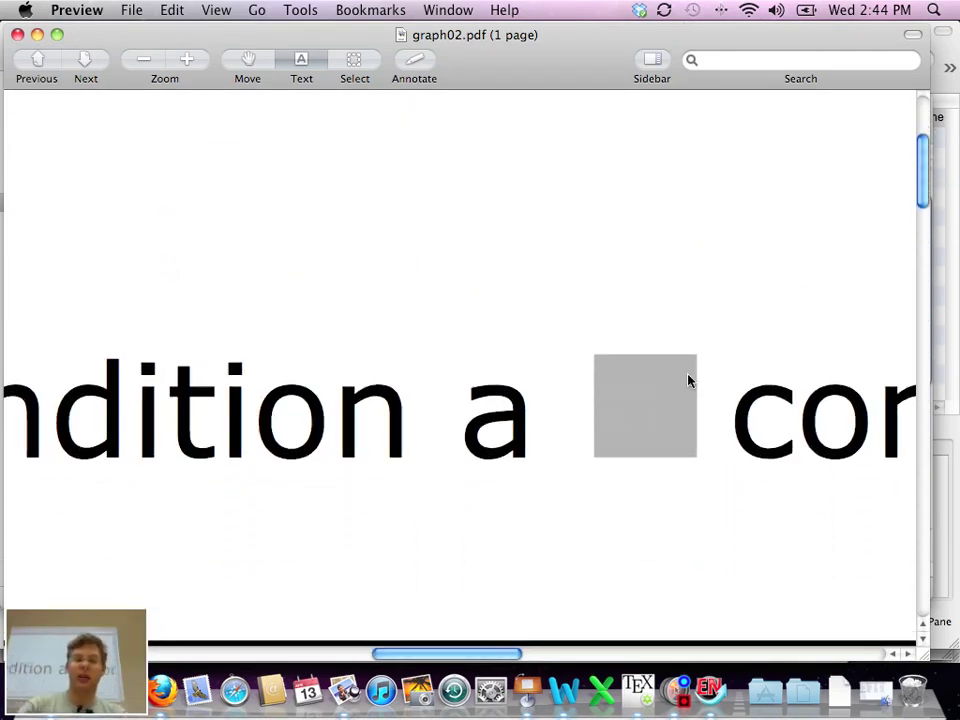
scroll(688, 380, "up", 8)
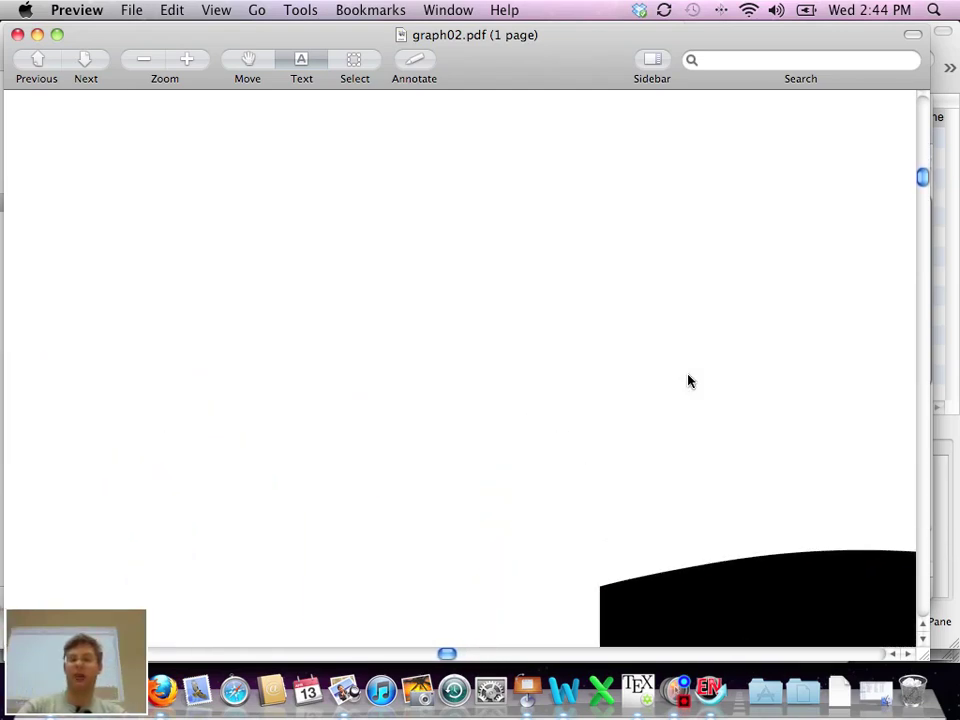
scroll(568, 401, "down", 5)
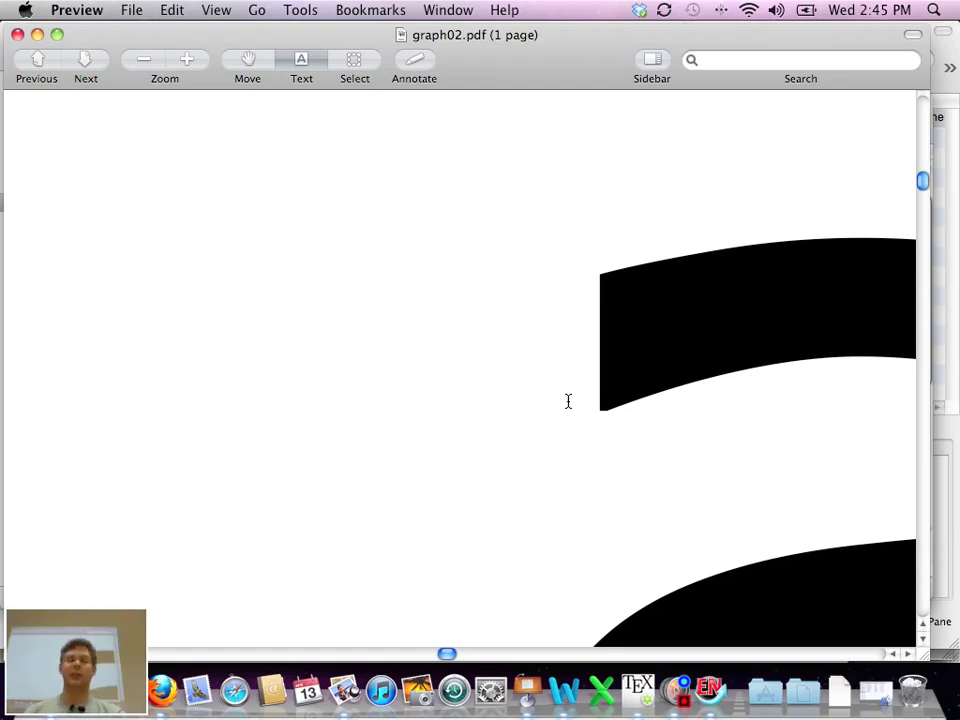
key("super+w")
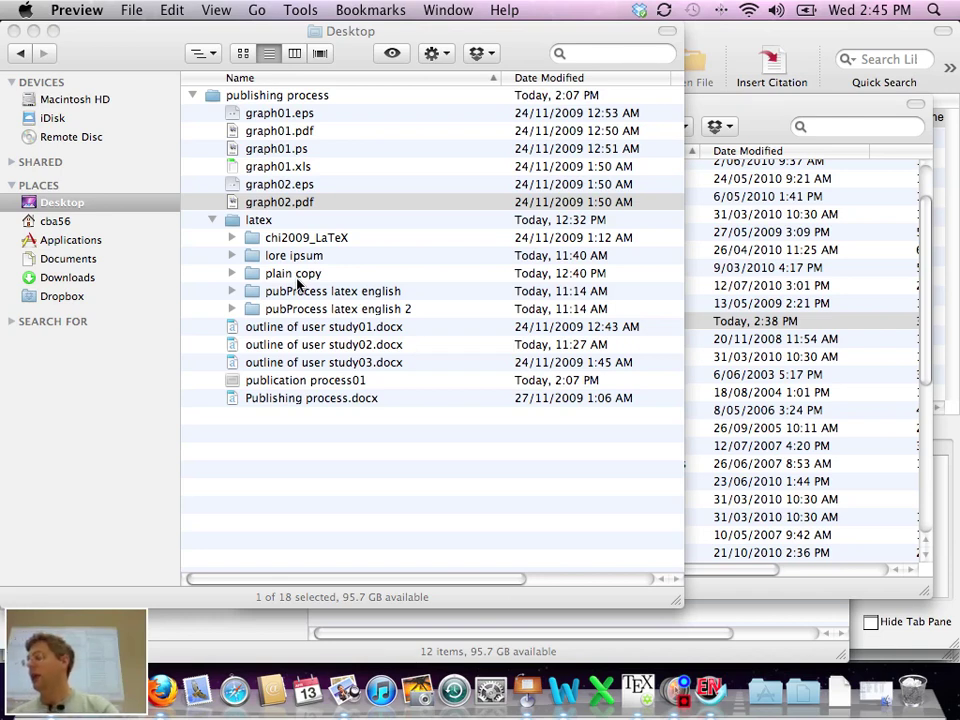
Switch to Word and format the bibliography of outline of user study02.docx with the BibTeX Export output style
key("super+Tab")
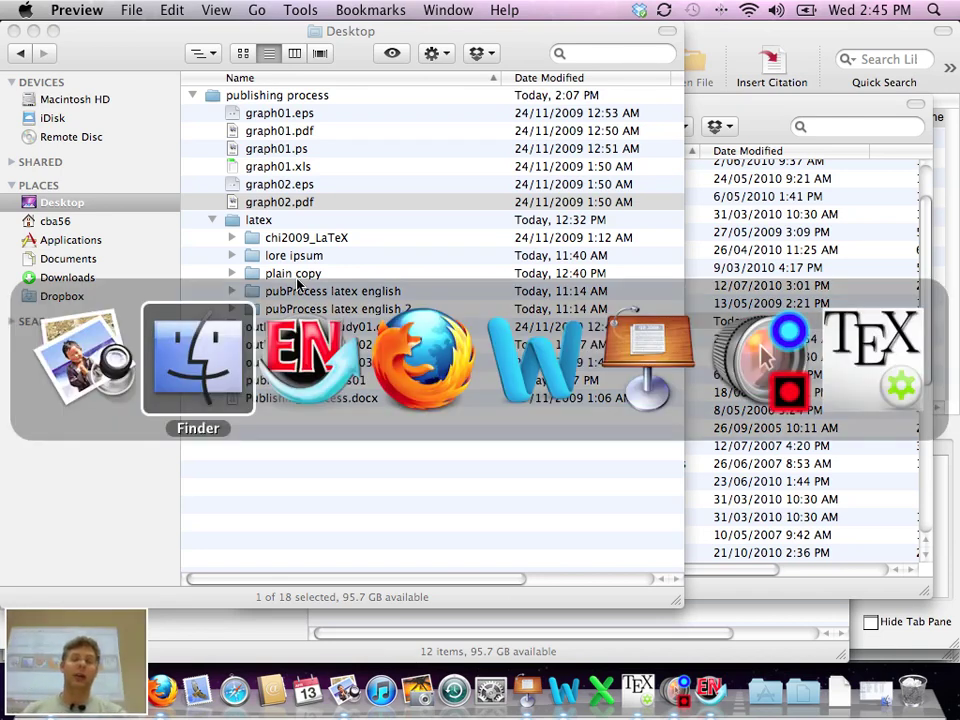
key("super+Tab")
key("super+Tab")
key("super+Tab")
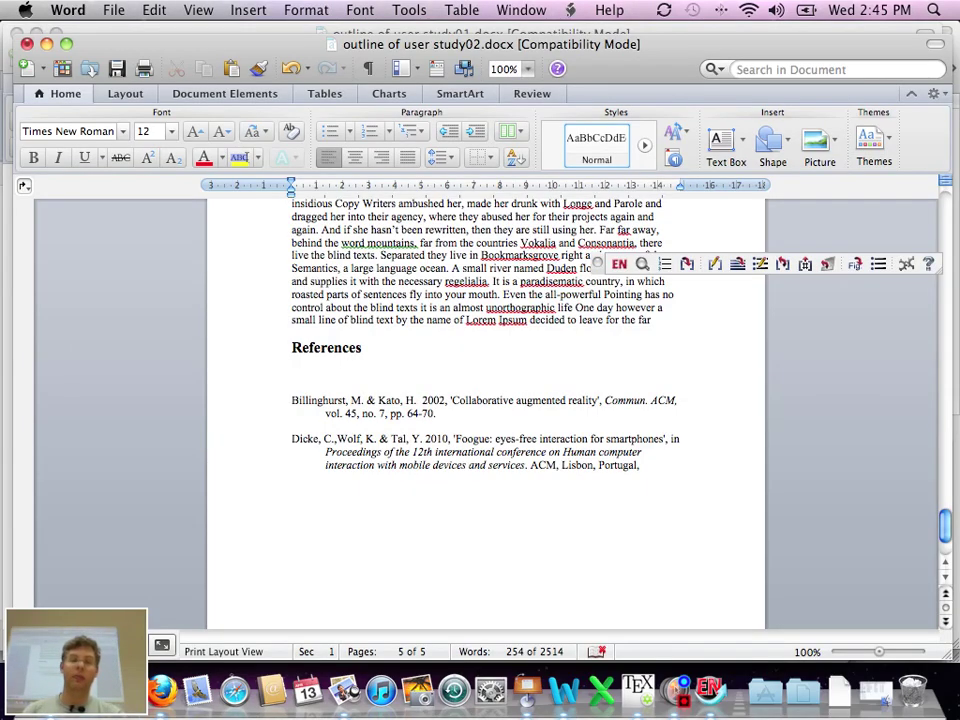
scroll(486, 400, "up", 20)
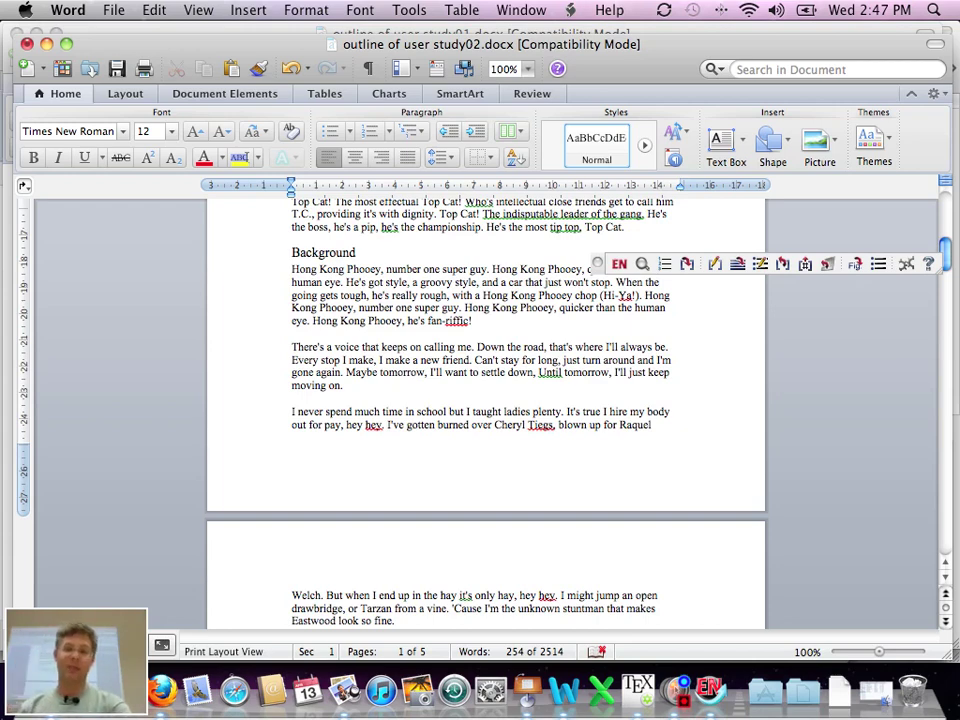
scroll(400, 270, "up", 15)
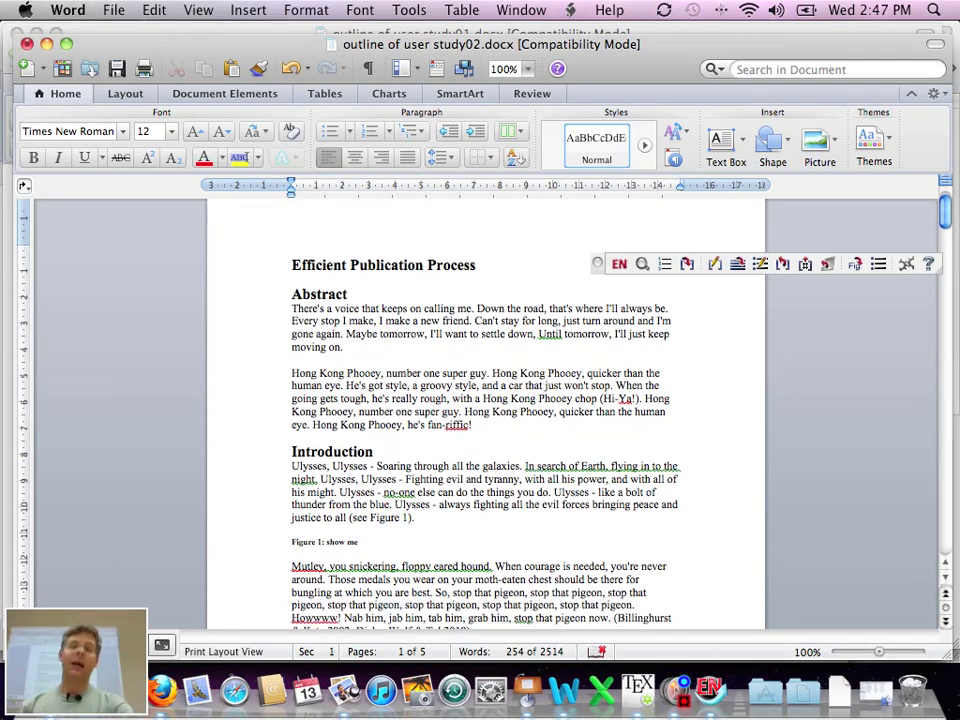
scroll(485, 400, "down", 3)
scroll(485, 400, "up", 4)
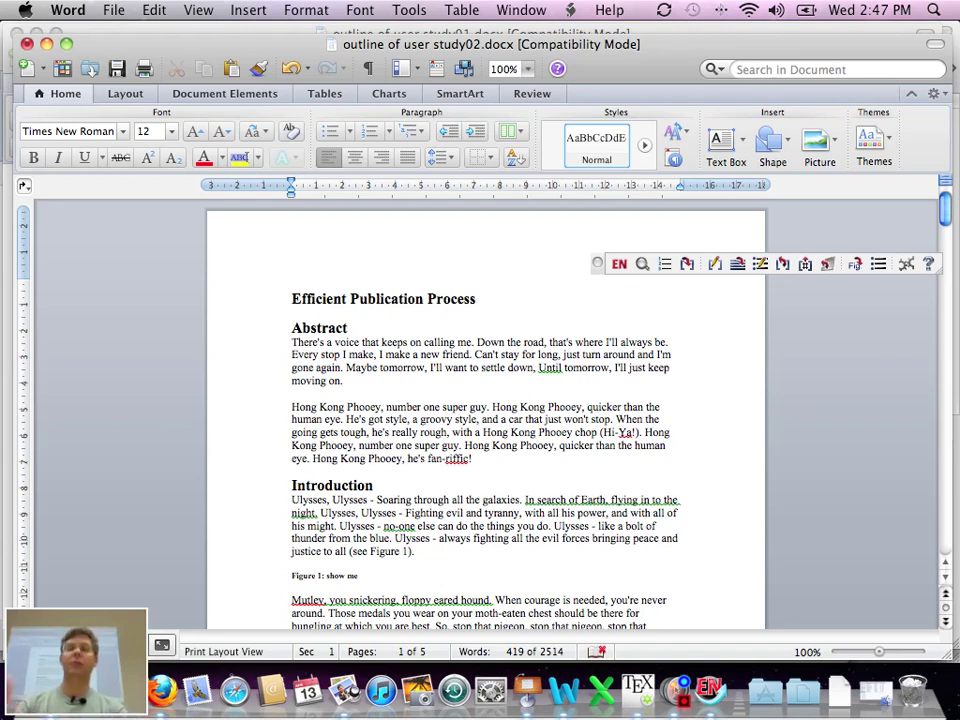
left_click(665, 263)
left_click_drag(535, 311, 538, 277)
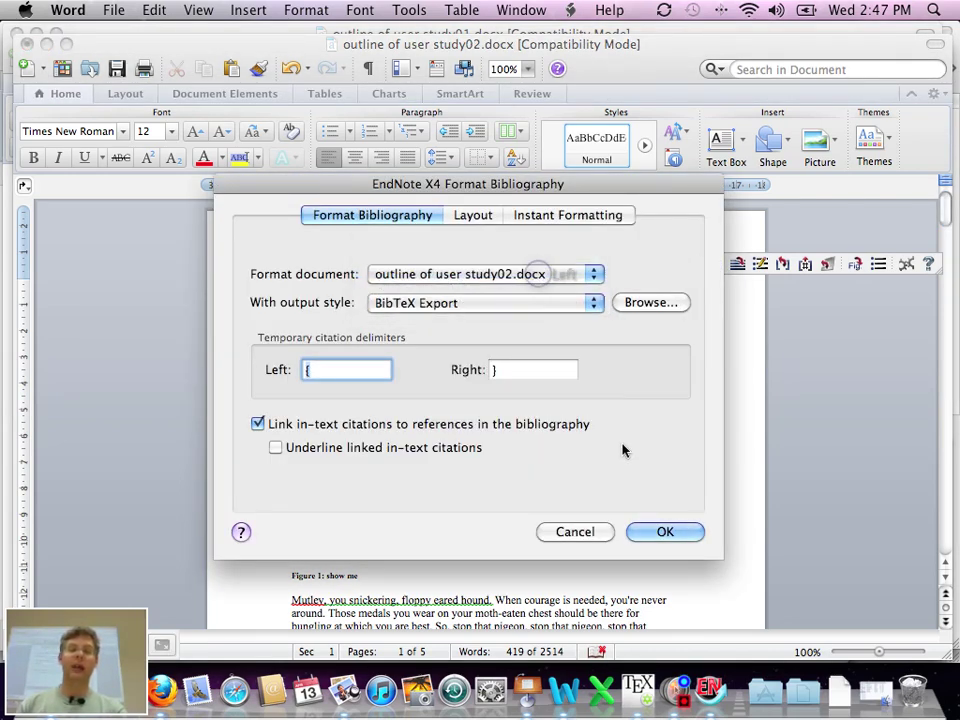
left_click(665, 531)
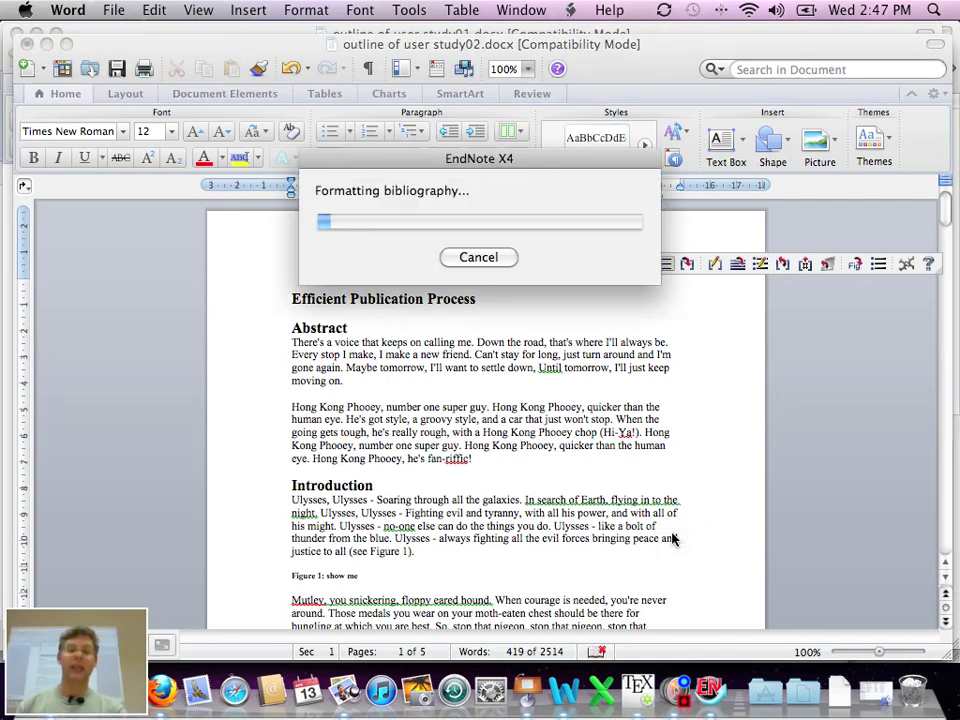
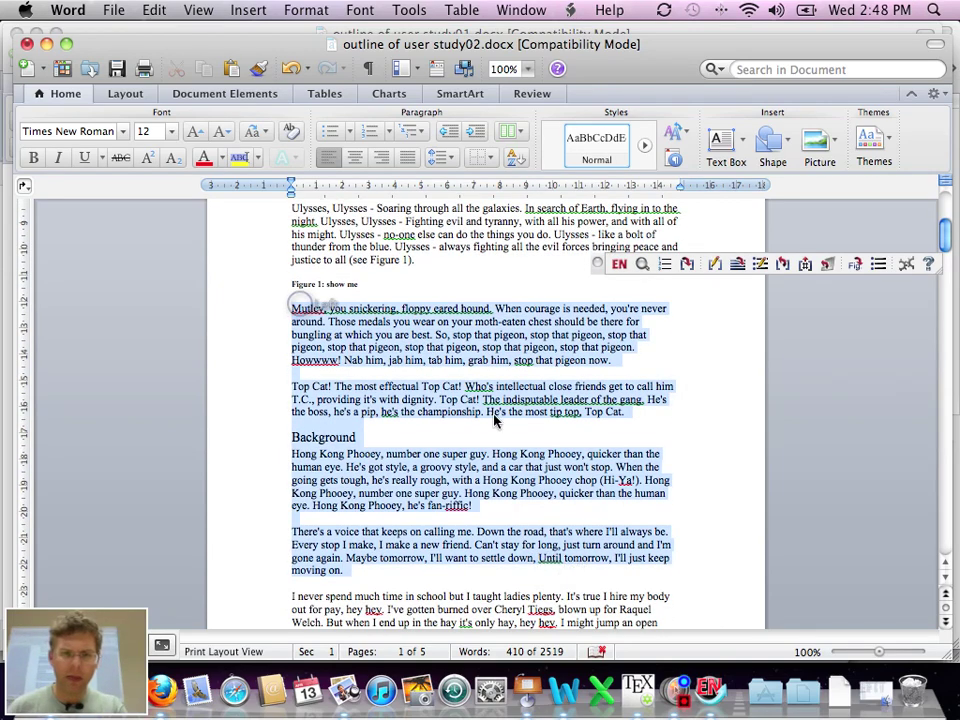
Switch to EndNote X4, set the Label of the "Foogue: eyes-free interaction for smartphones" reference to dicke1, and close the reference
scroll(494, 422, "down", 3)
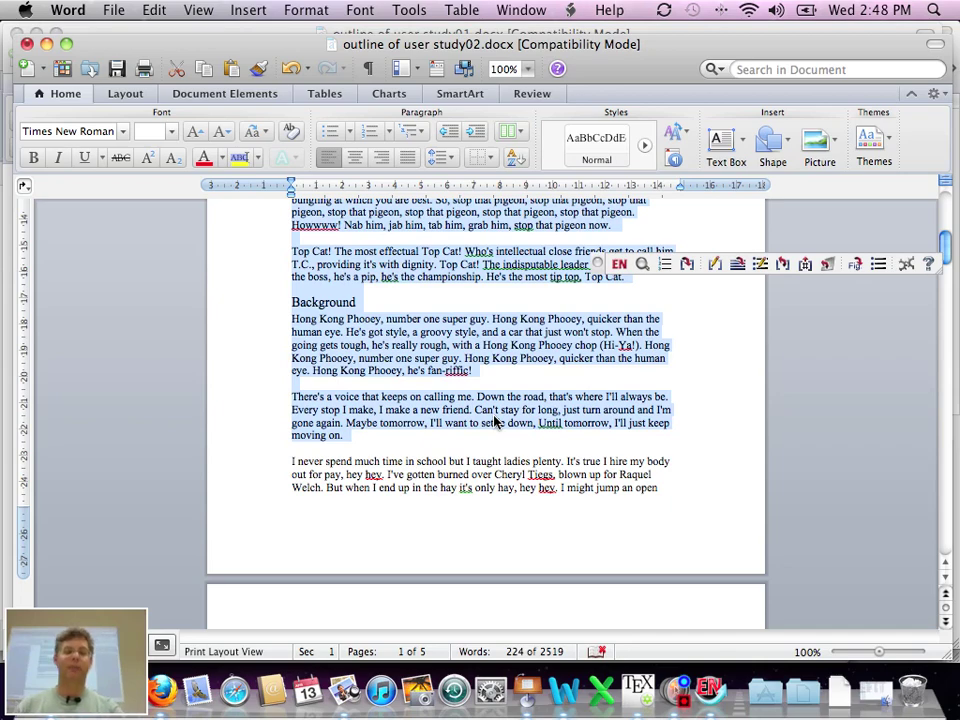
key("super+Tab")
key("super+Tab")
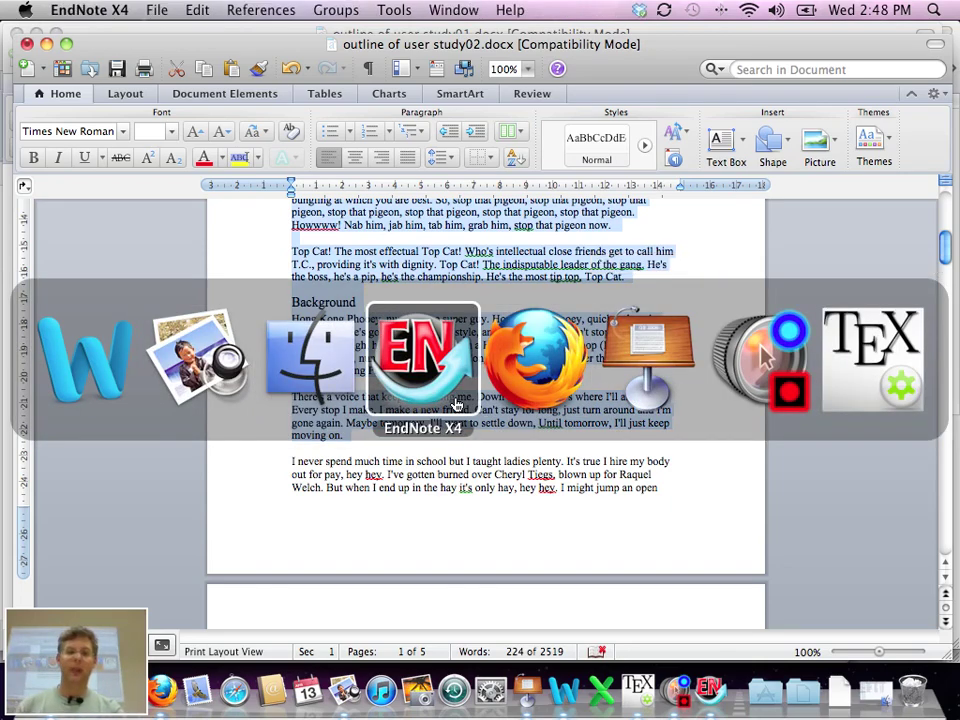
left_click(475, 407)
left_click(277, 127)
double_click(277, 127)
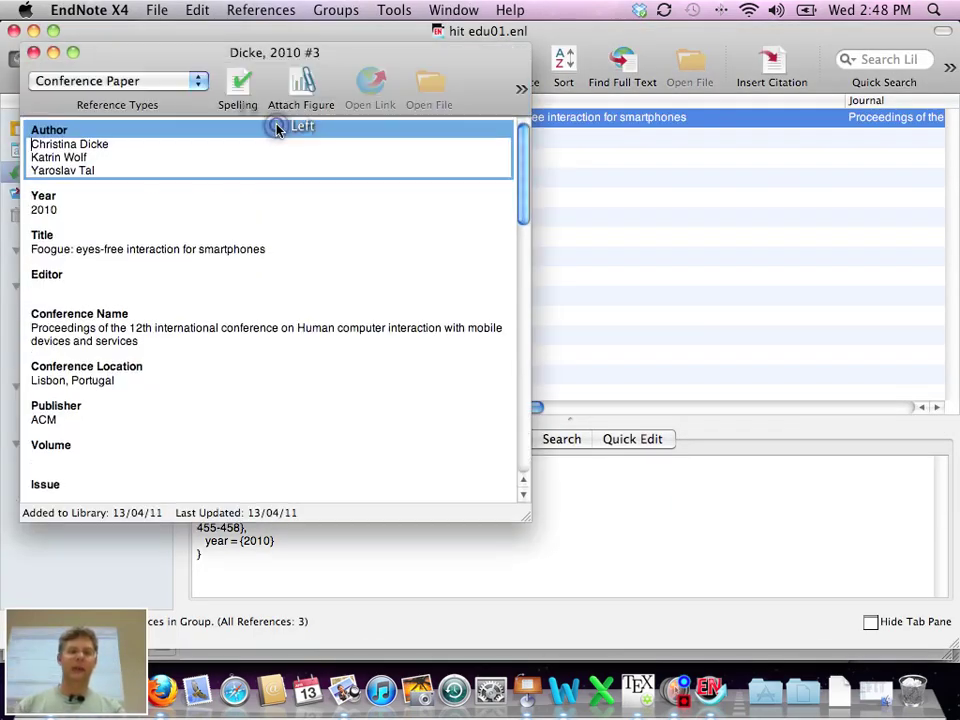
scroll(257, 252, "down", 6)
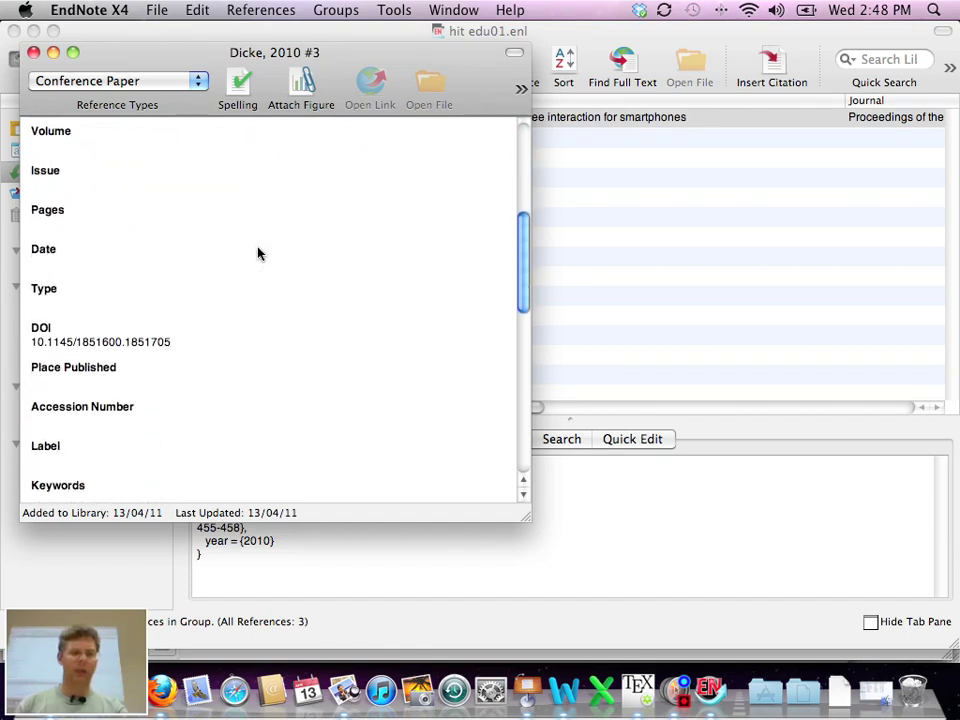
scroll(200, 300, "down", 1)
left_click(45, 430)
type("dicke1")
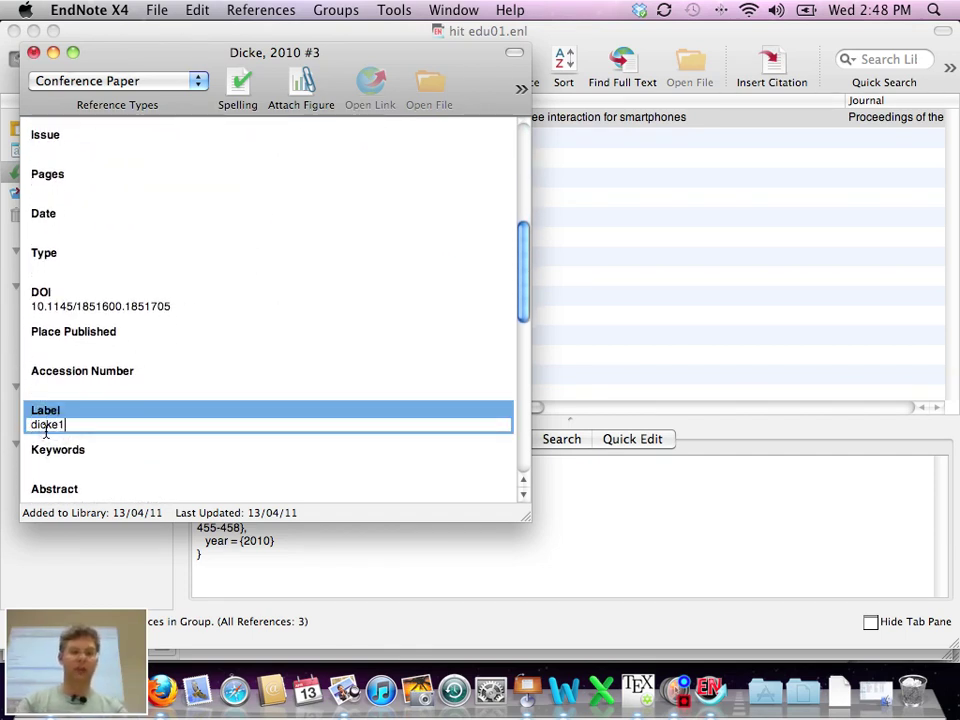
key("super+w")
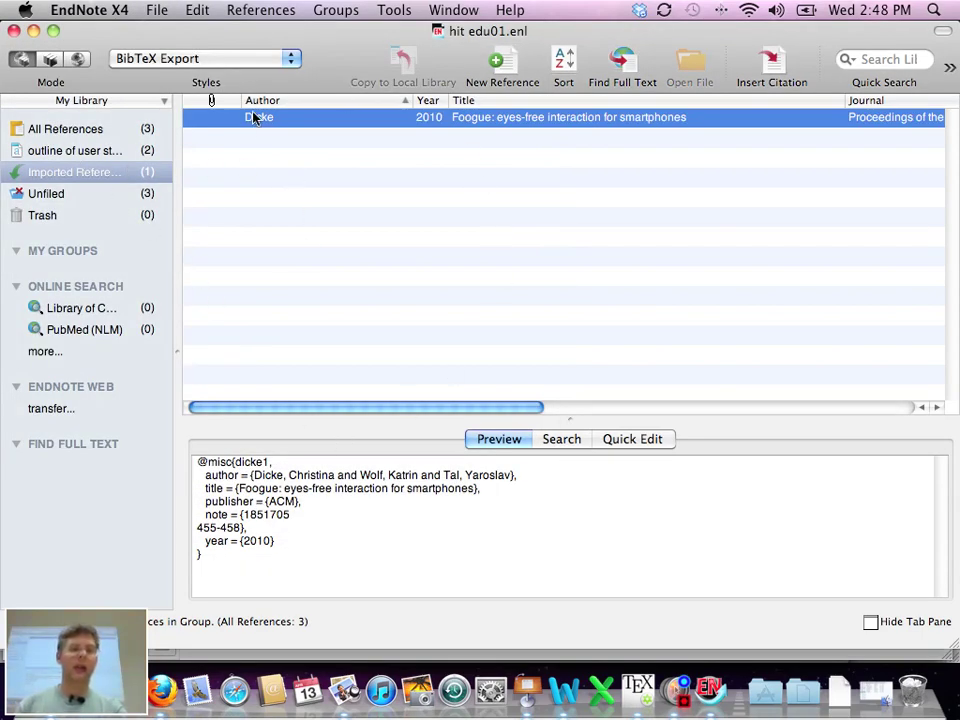
Show all references, set the Label of the "Collaborative augmented reality" reference to mark1, then save and close the reference
left_click(66, 131)
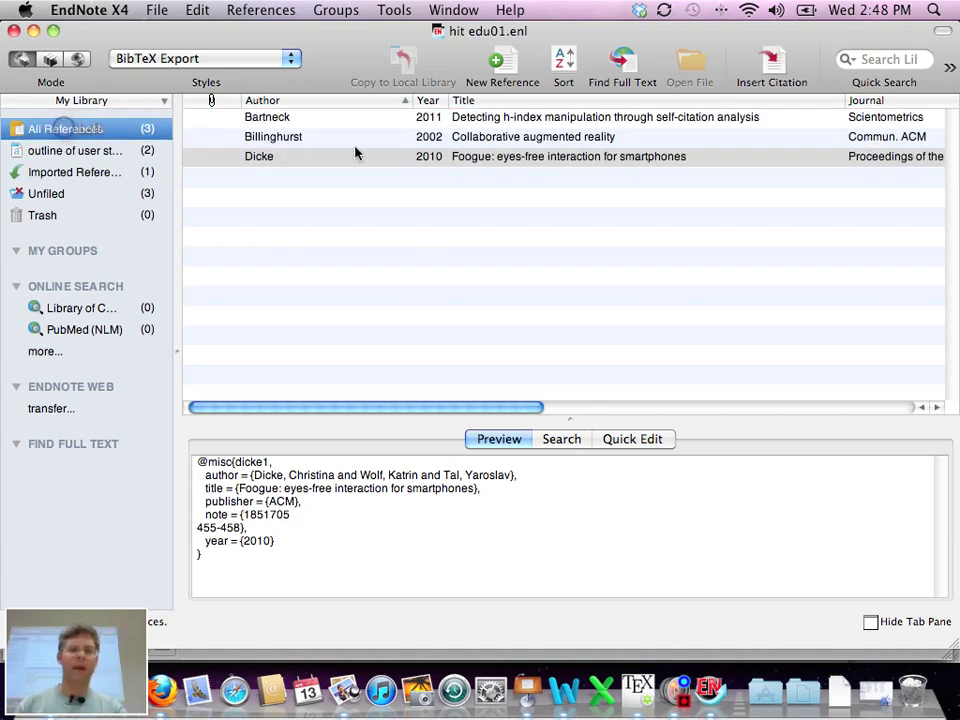
left_click(360, 137)
double_click(360, 137)
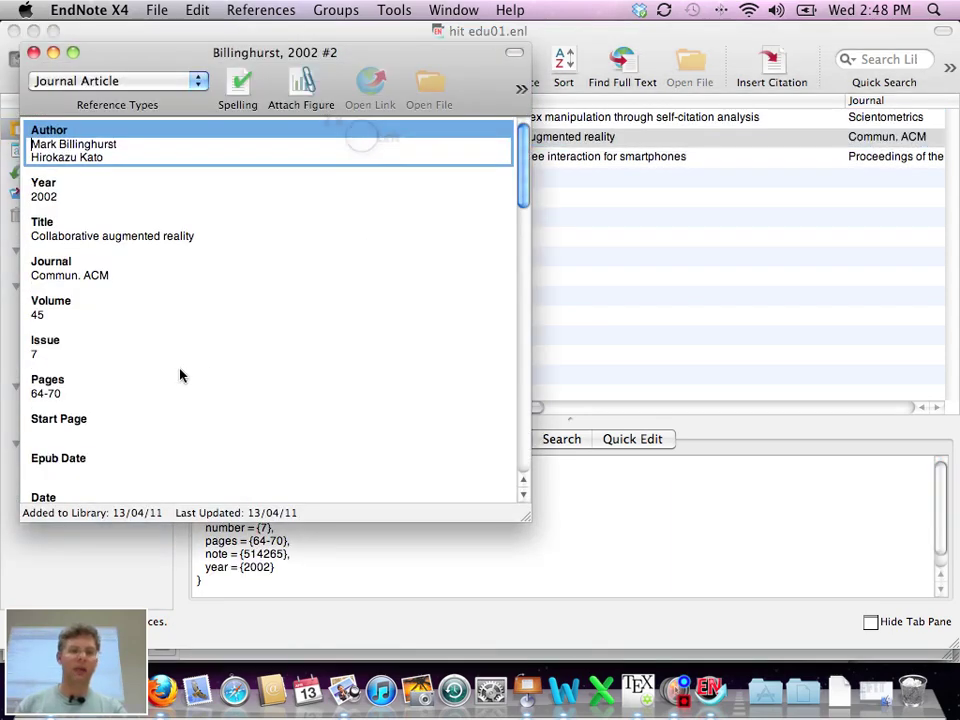
scroll(180, 375, "down", 10)
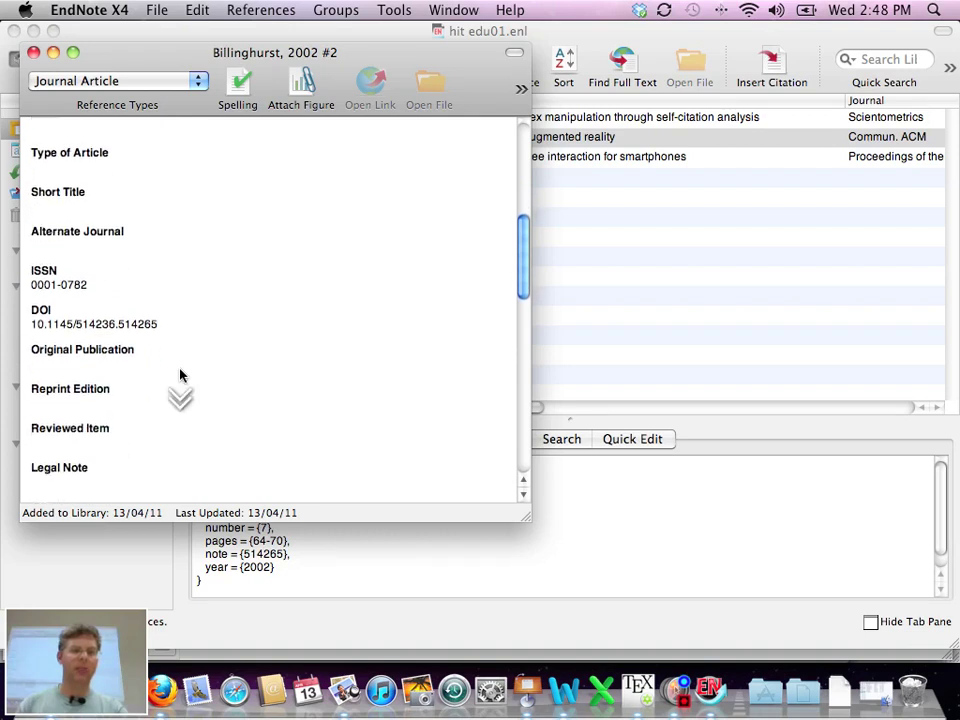
scroll(180, 375, "down", 2)
scroll(180, 375, "down", 6)
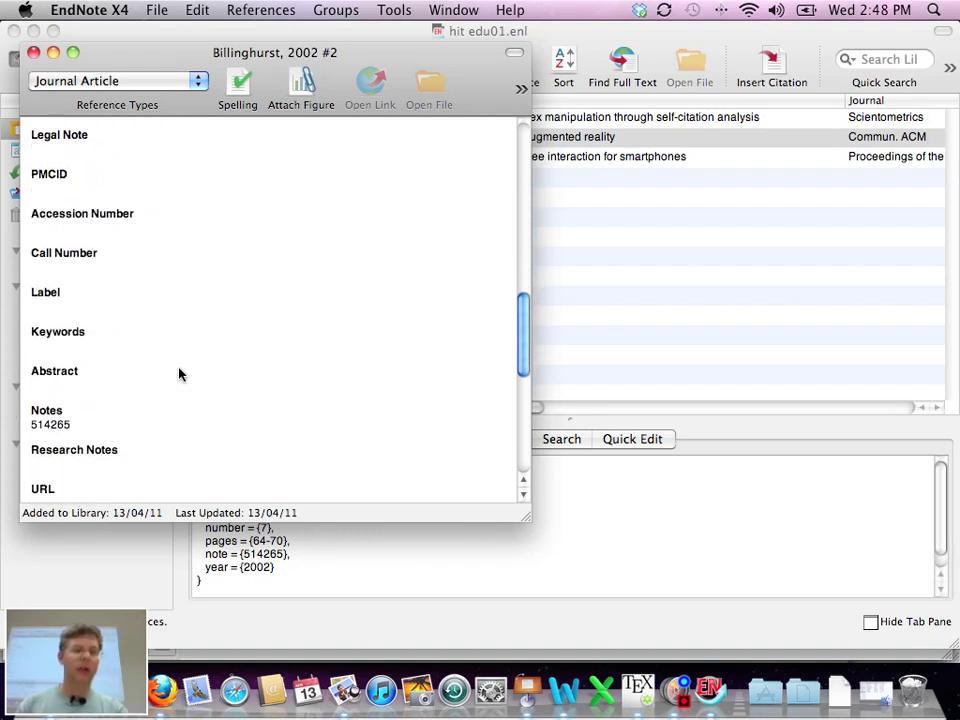
left_click(61, 309)
type("mar")
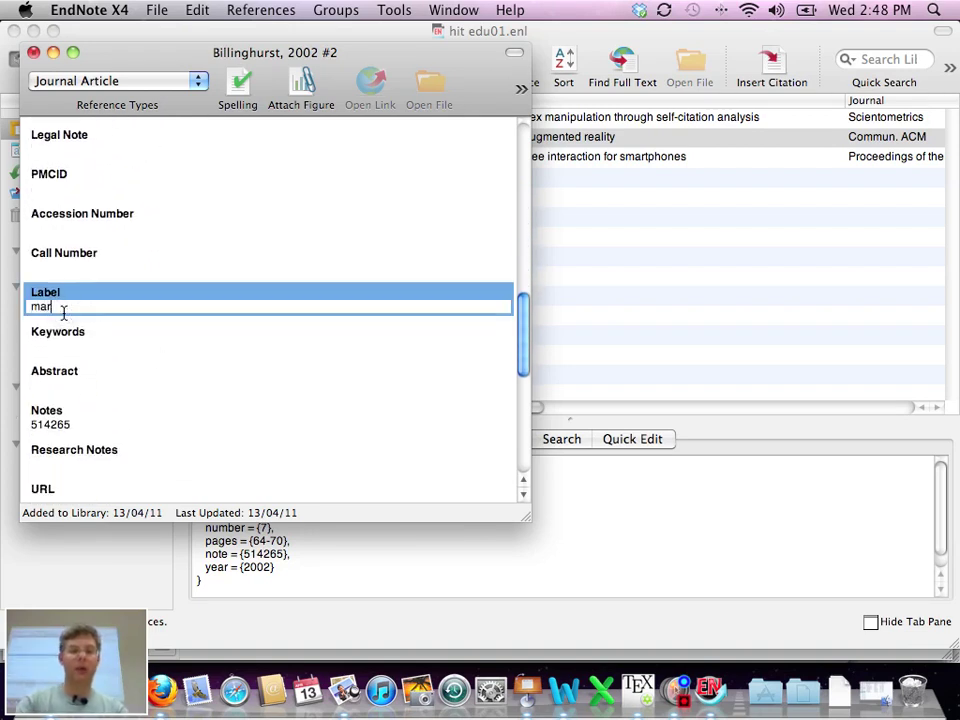
type("k1")
key("super+s")
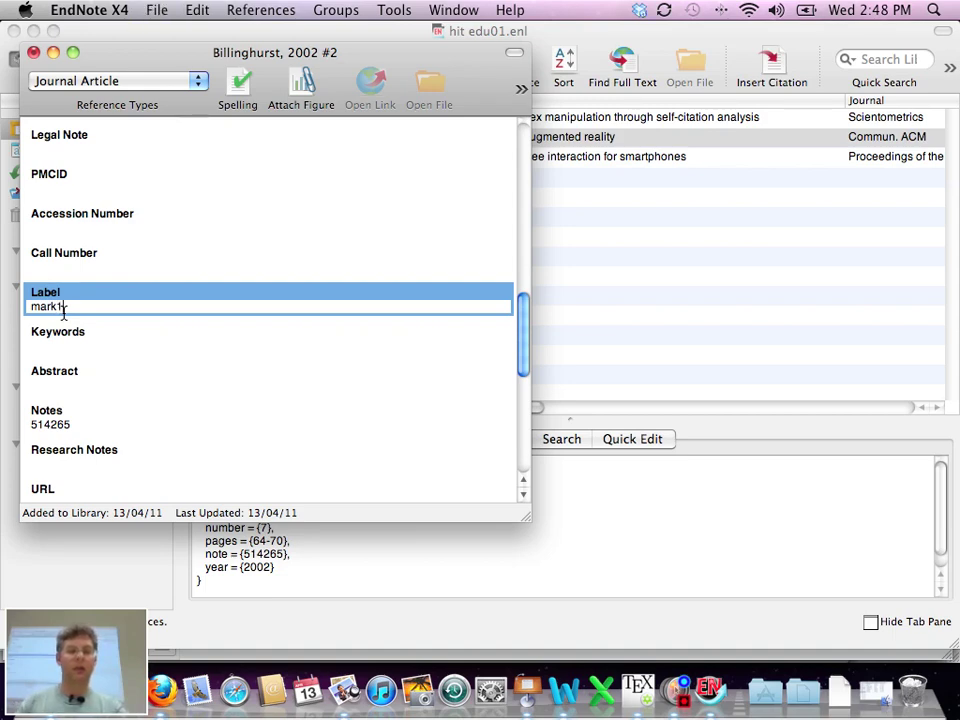
key("super+w")
Switch to Word and reformat the bibliography of outline of user study02.docx with the BibTeX Export output style
key("super+Tab")
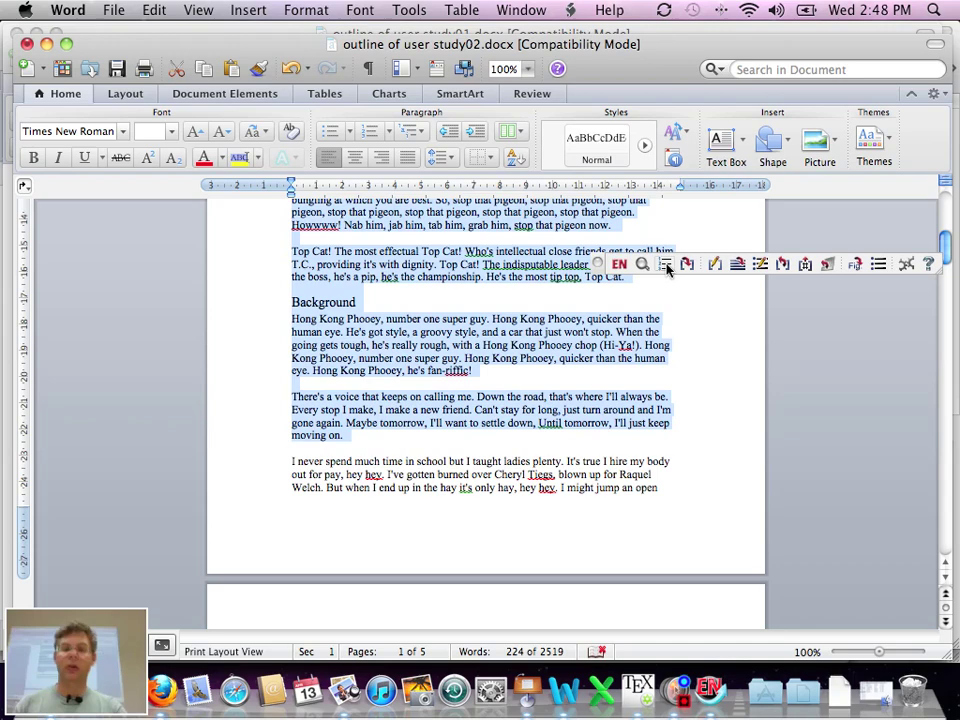
left_click(666, 265)
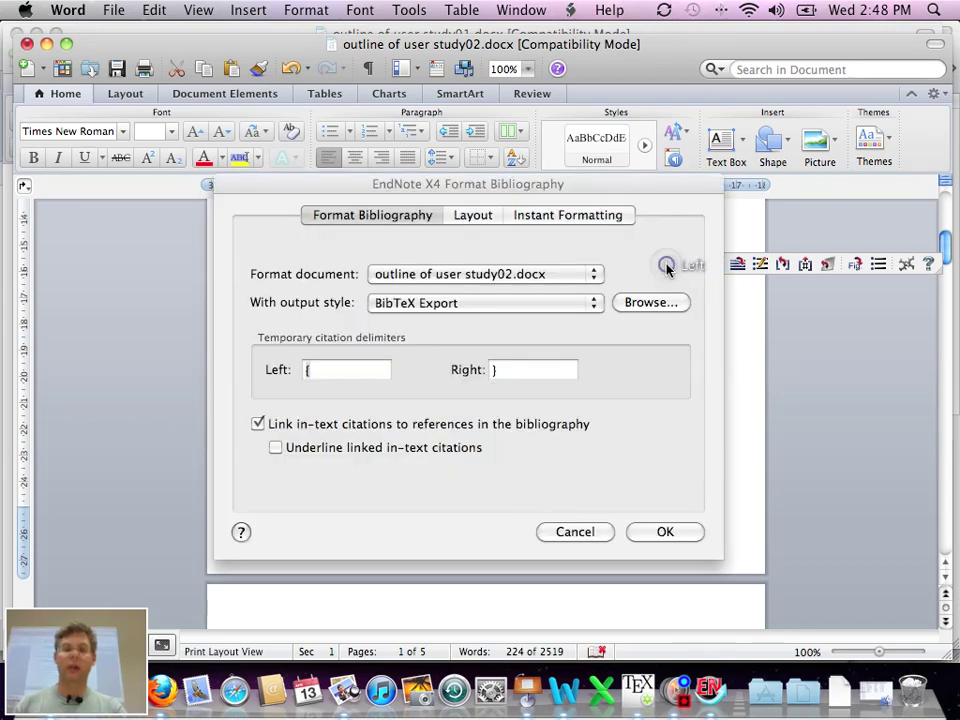
left_click(666, 531)
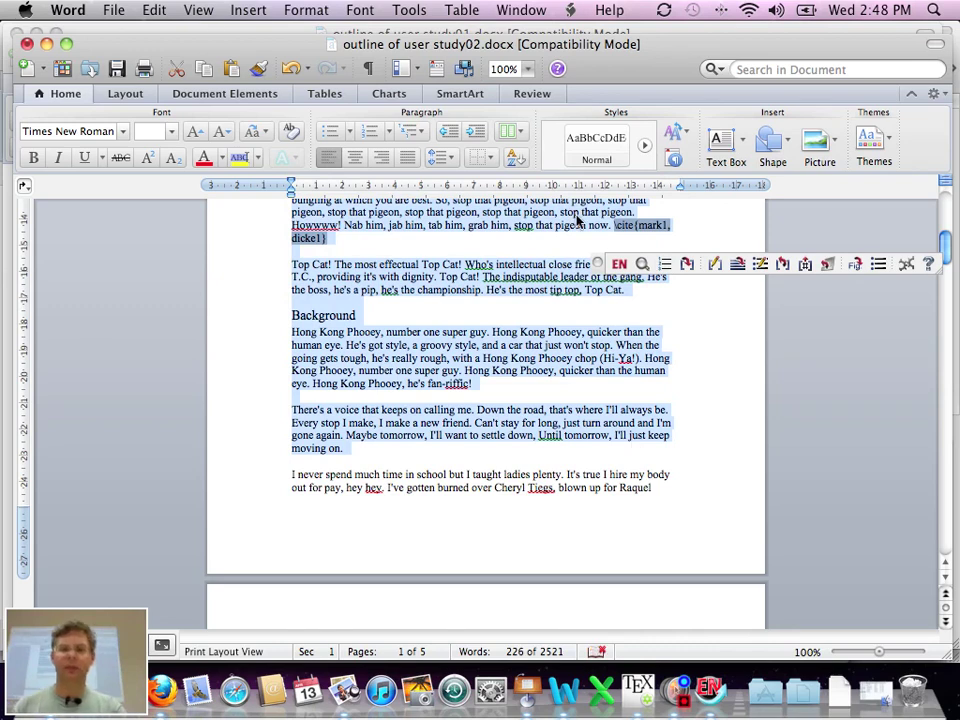
Examine the \cite citation after "stop that pigeon now" and select both BibTeX entries under the References heading
left_click(577, 221)
left_click(630, 228)
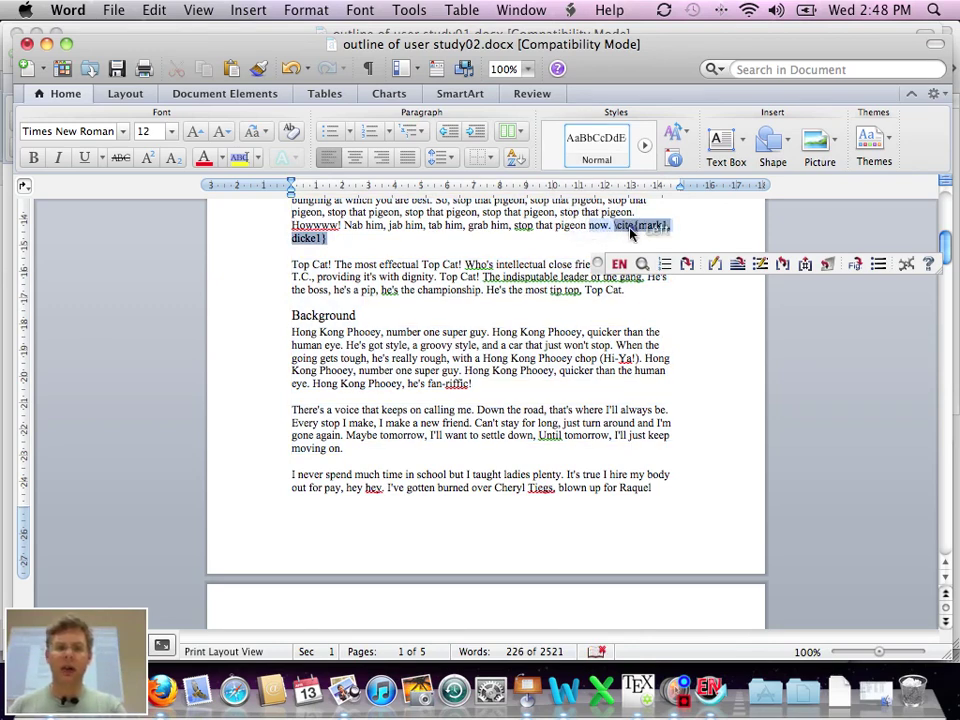
left_click(630, 230)
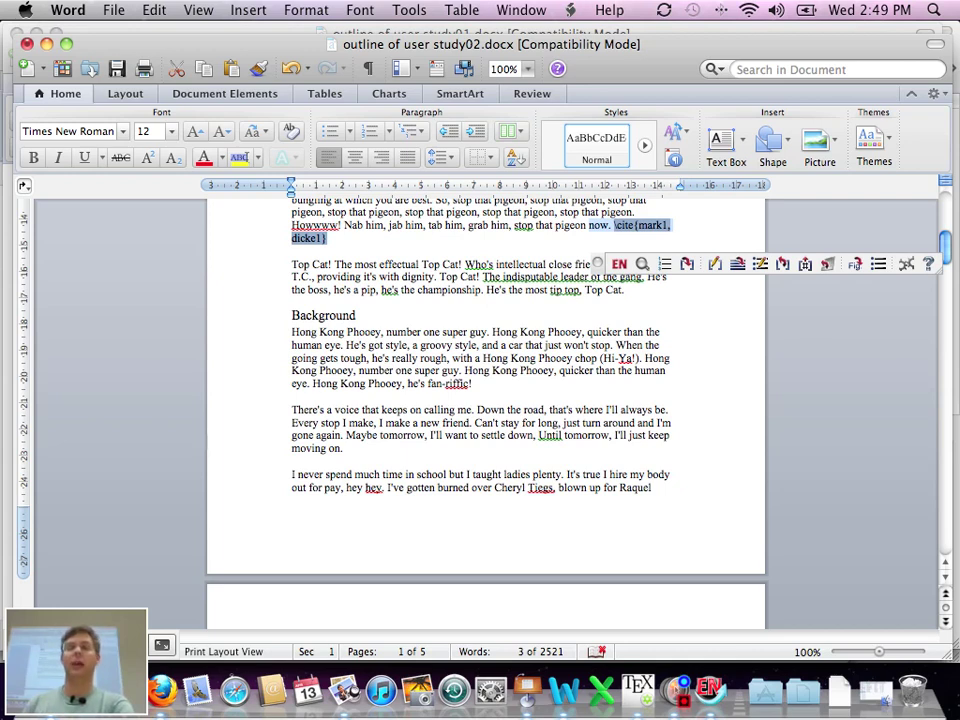
left_click(540, 345)
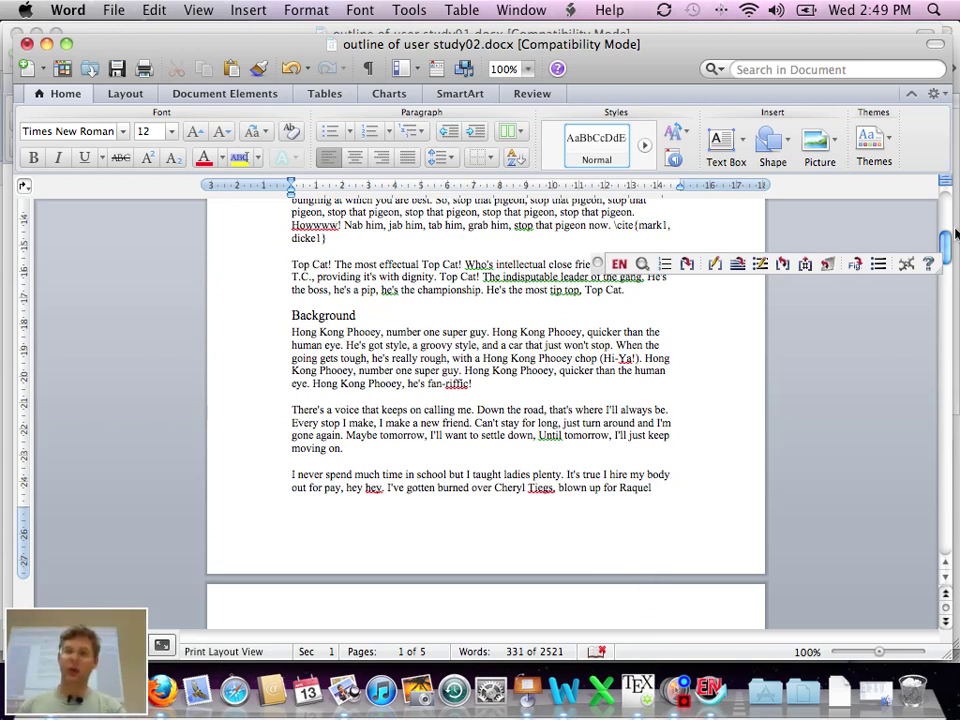
left_click_drag(948, 245, 946, 537)
left_click_drag(297, 495, 268, 276)
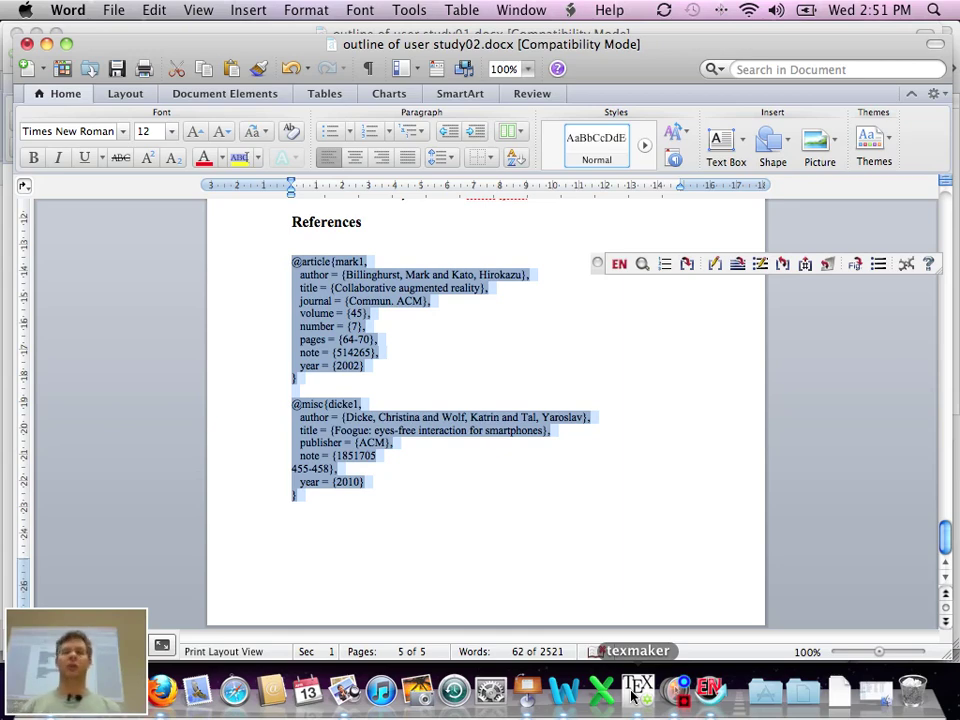
Switch to Firefox, search Google for mactex in a new tab, and open the MacTeX - TeX Users Group page
left_click(163, 693)
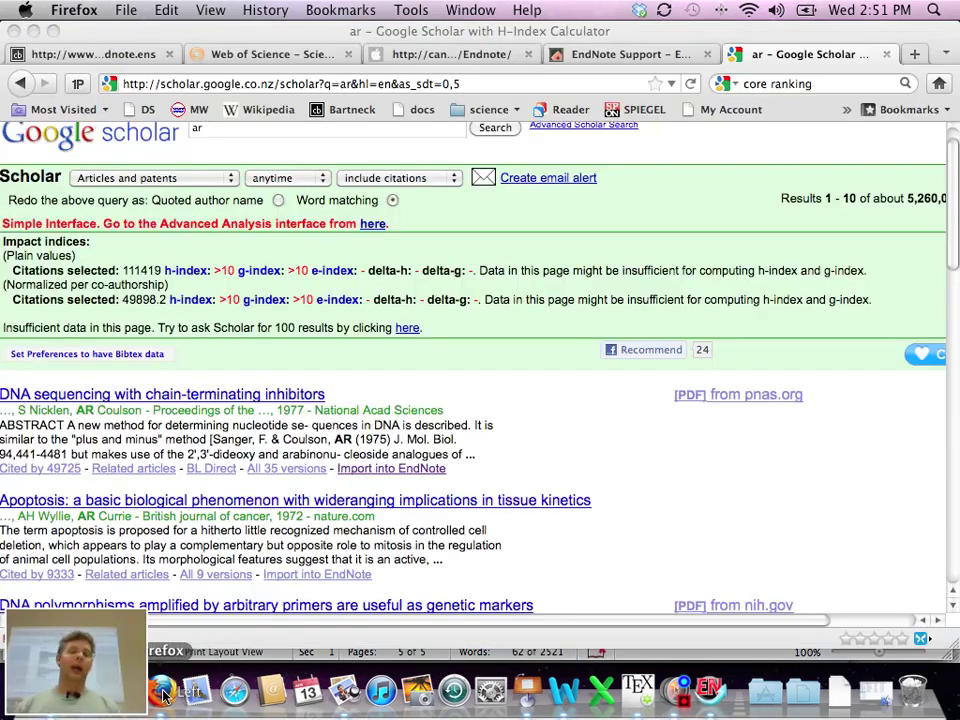
key("super+t")
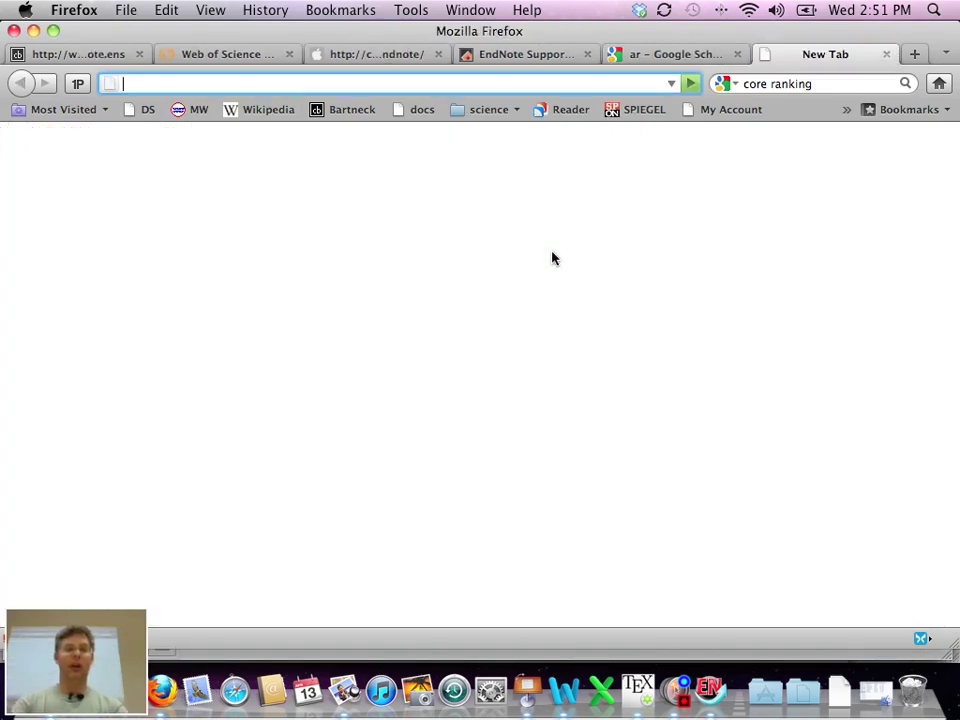
key("super+k")
type("mactex")
key("Return")
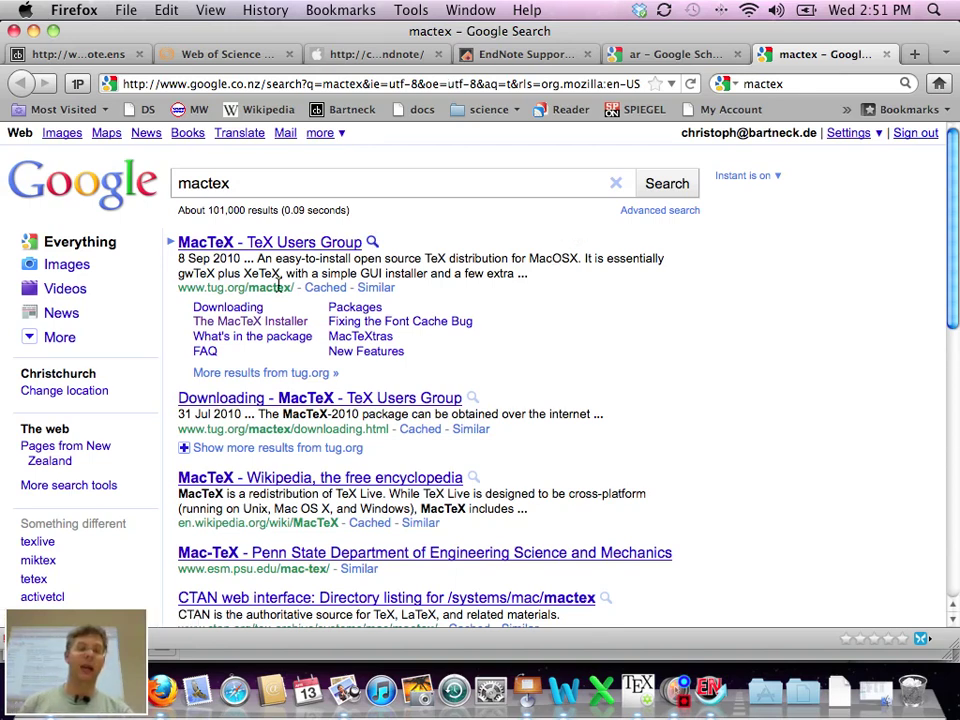
left_click(252, 242)
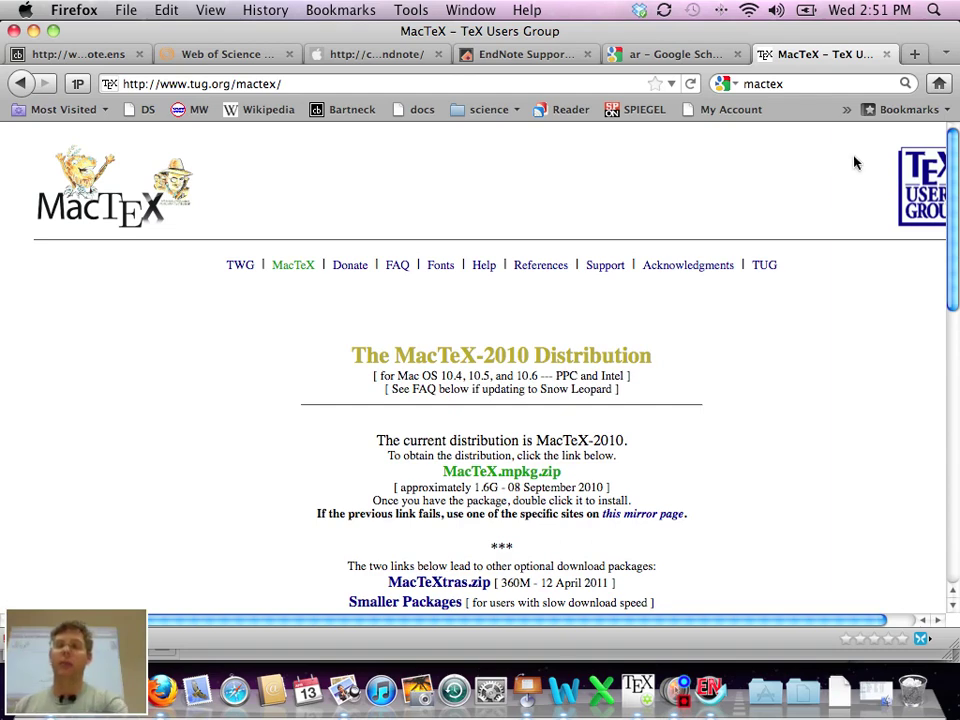
Search Google for miktex and open the MiKTeX project page
left_click(803, 85)
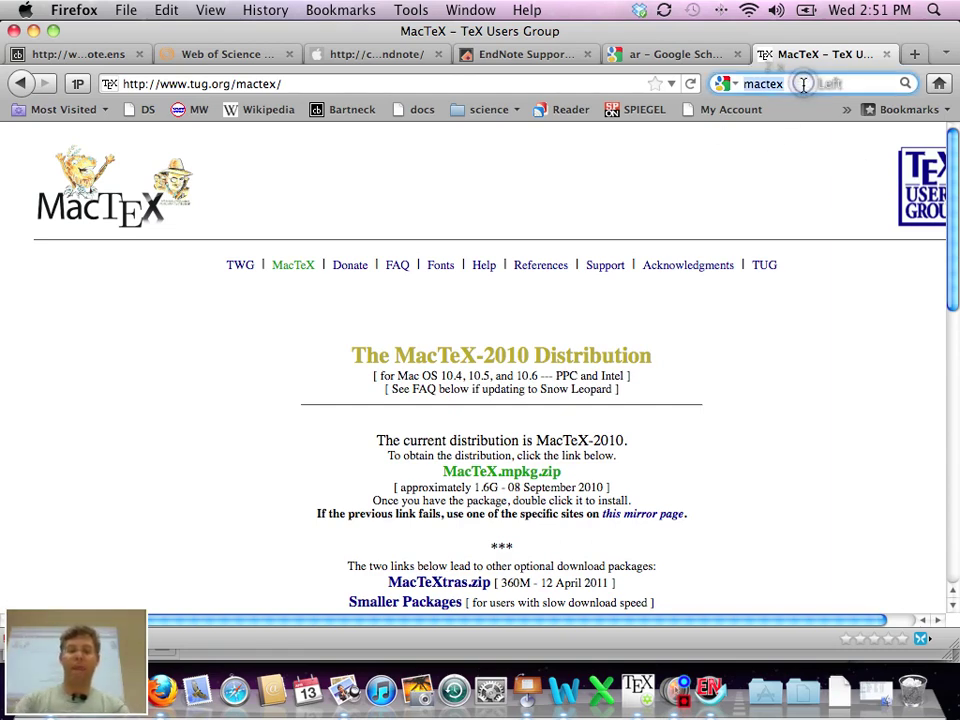
type("miktex")
key("Return")
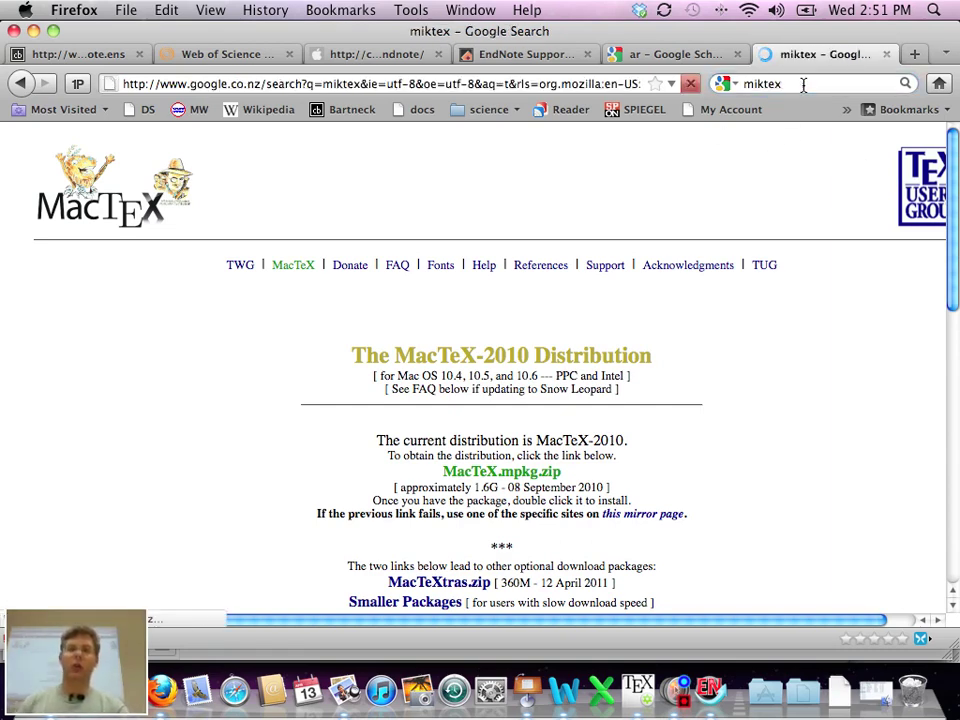
left_click(272, 243)
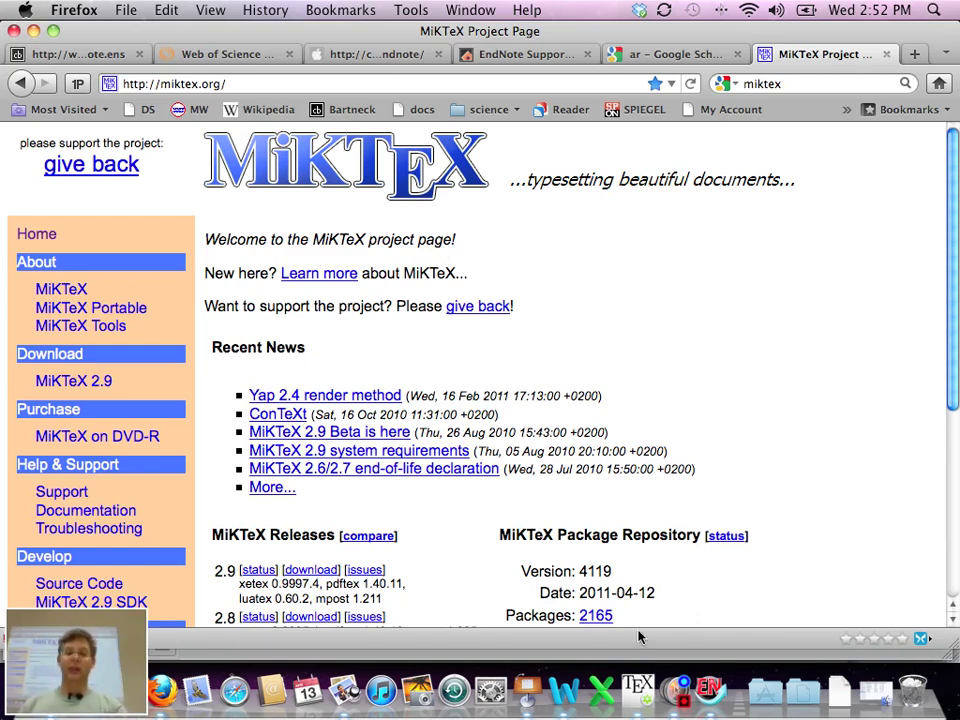
Search Google for texmaker and open the Texmaker free cross-platform LaTeX editor page at xm1math.net
left_click(803, 88)
type("te")
key("BackSpace")
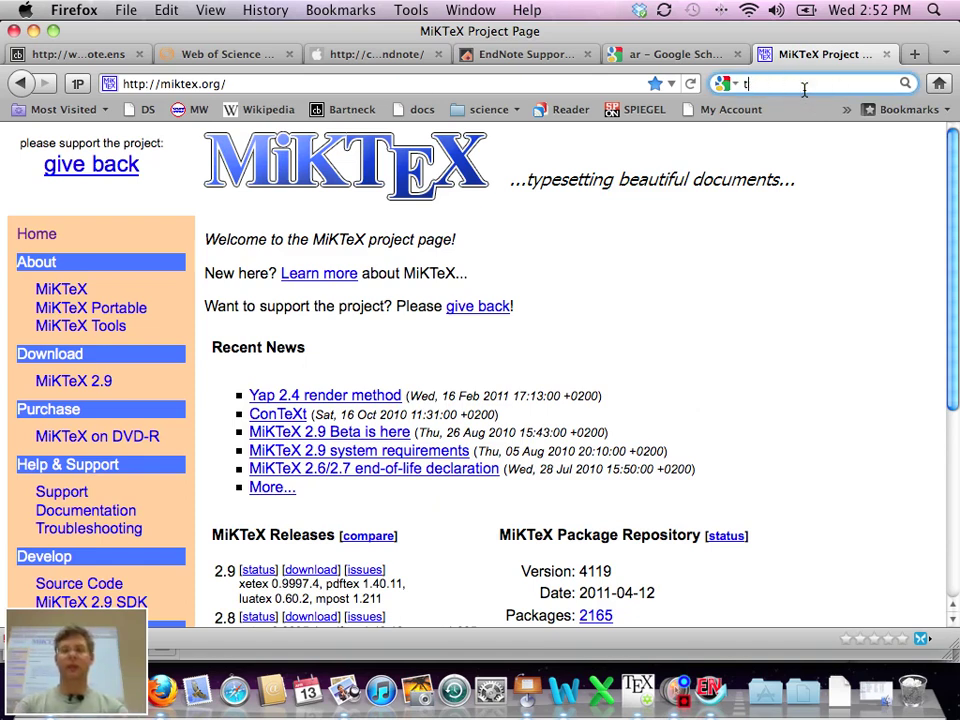
type("exm")
key("Down")
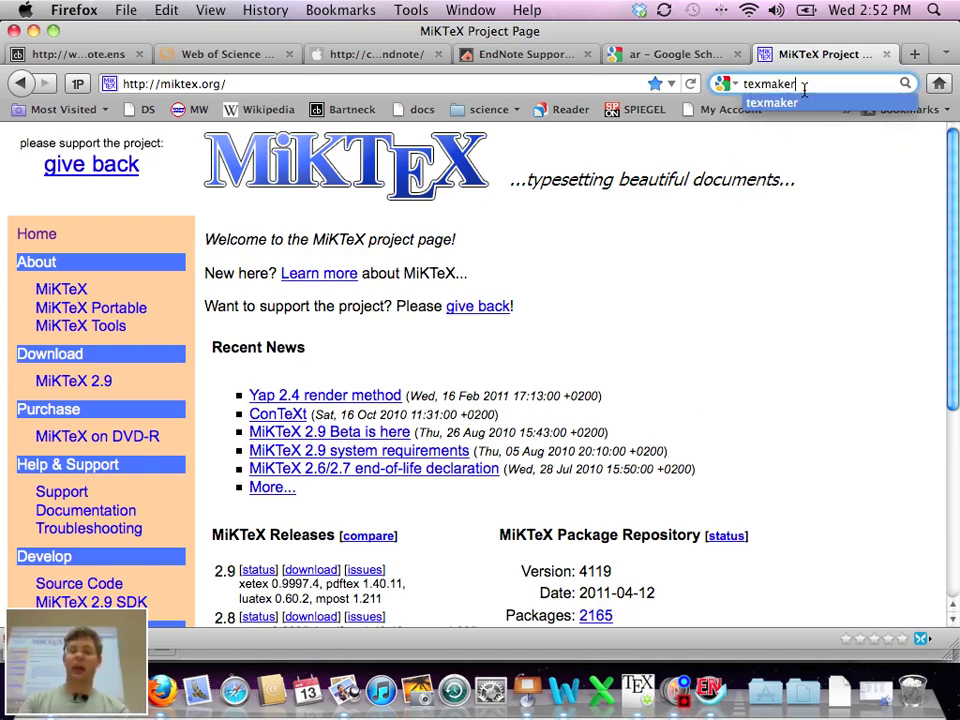
key("Return")
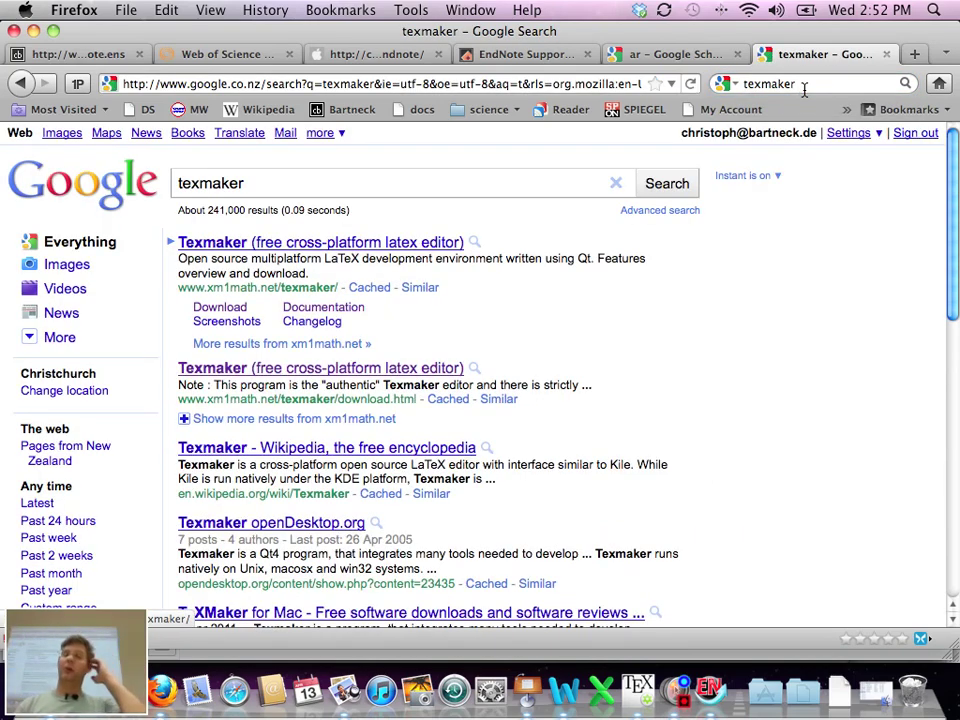
left_click(422, 243)
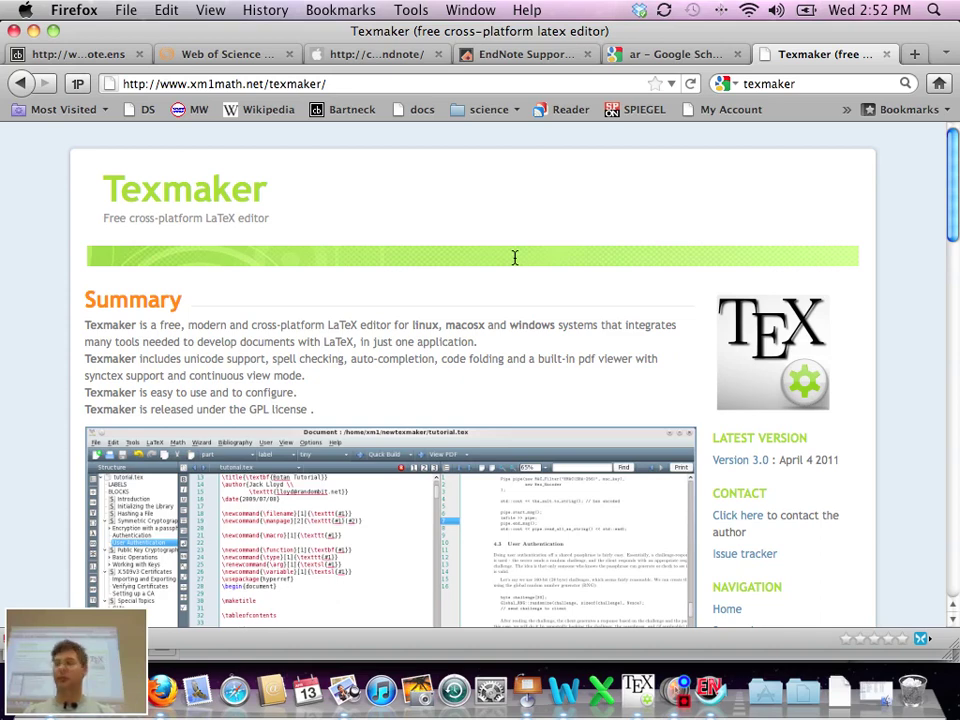
Switch to Texmaker, create a new document, and open the Quick Start wizard
left_click(640, 690)
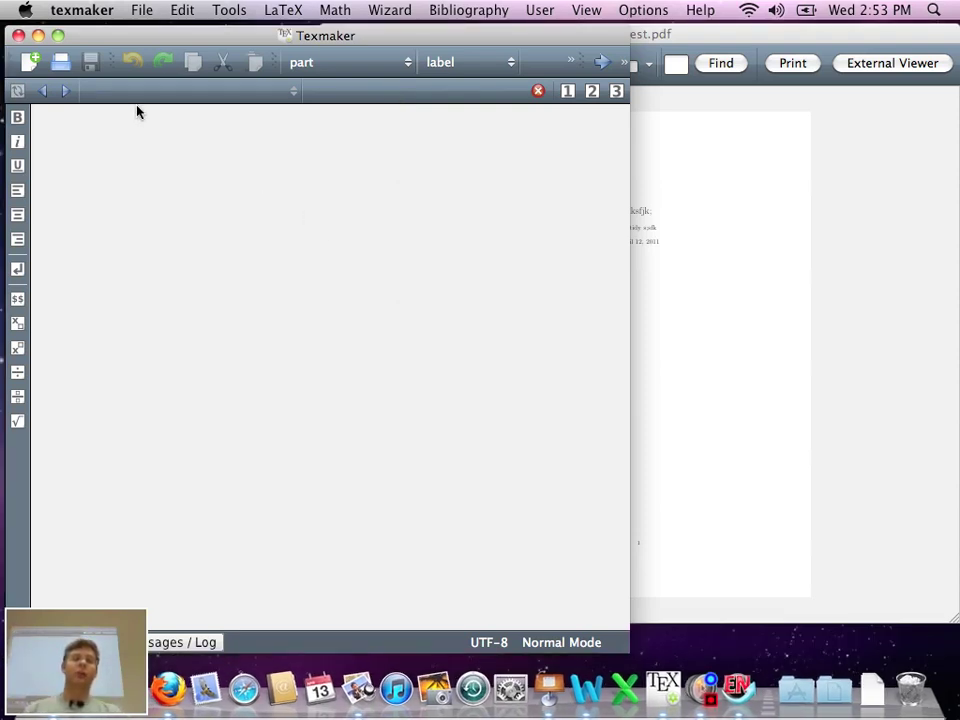
left_click(150, 8)
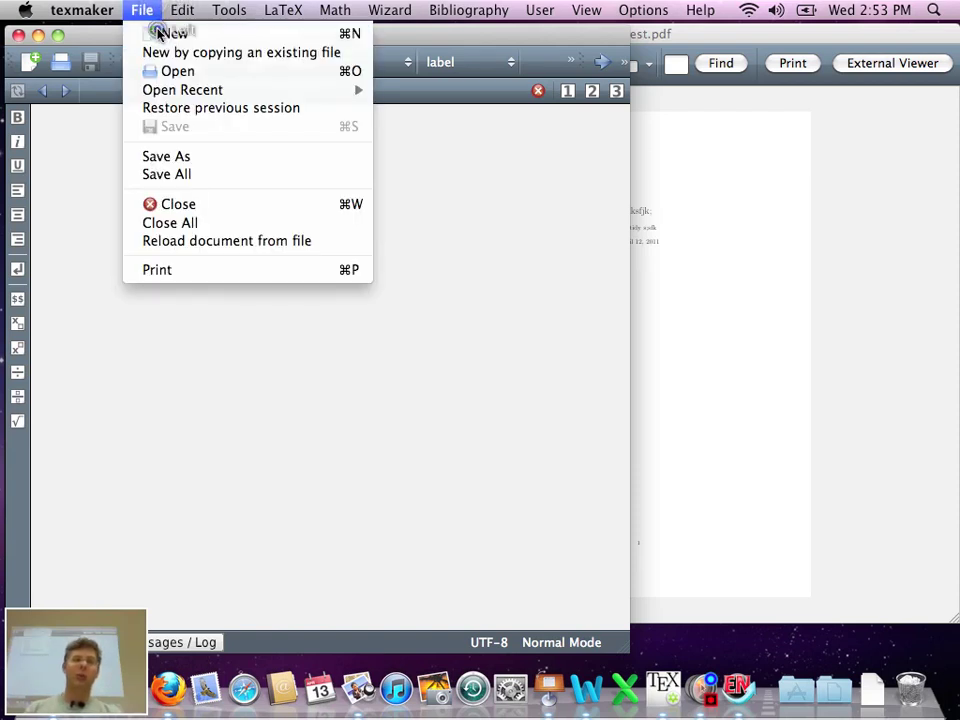
left_click(160, 33)
left_click(403, 10)
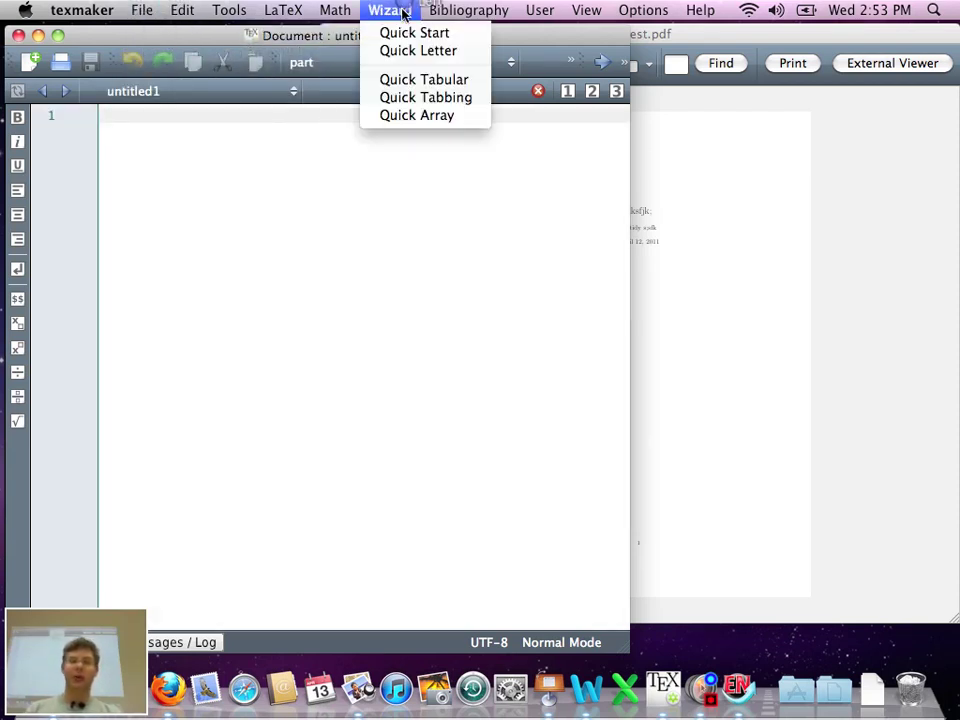
left_click(405, 33)
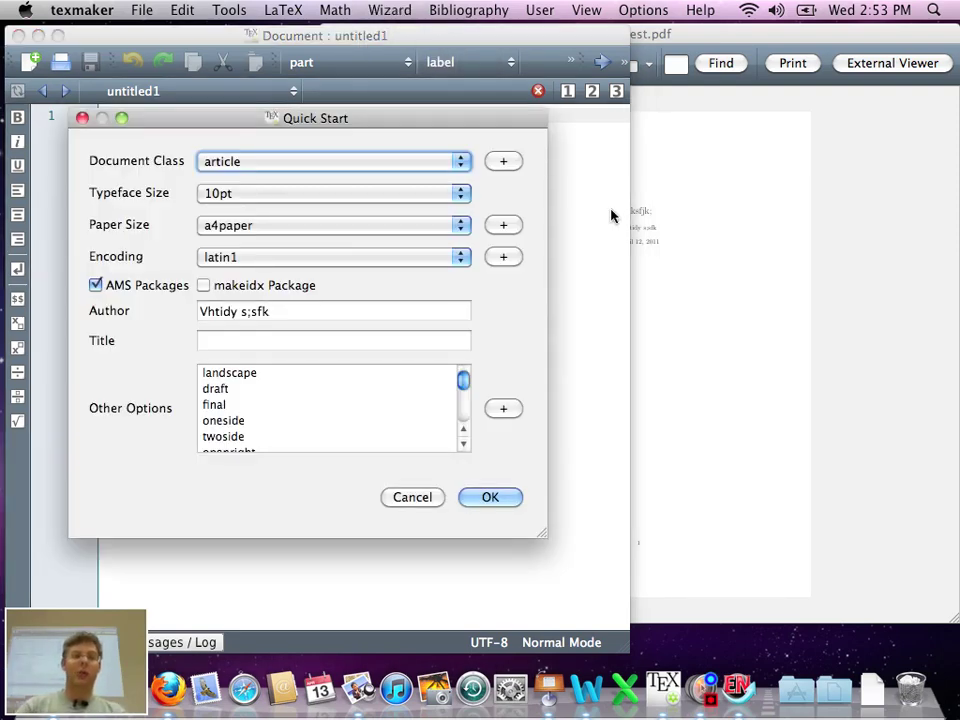
Replace the Quick Start author with the author's full name and begin the title with "I want to graduate,"
left_click(300, 311)
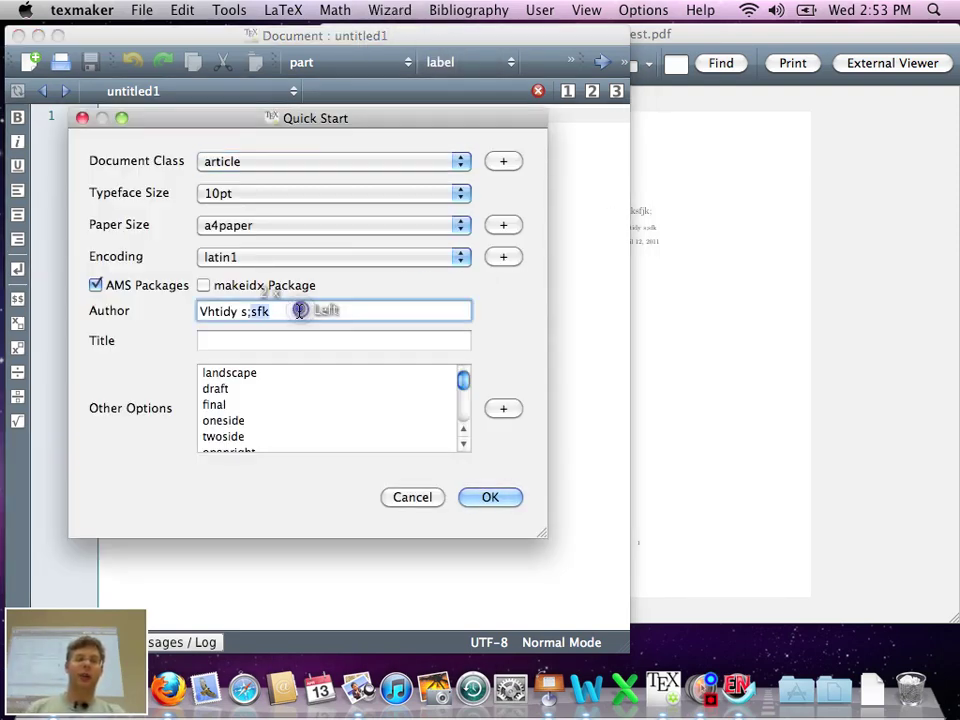
triple_click(300, 311)
type("Christi")
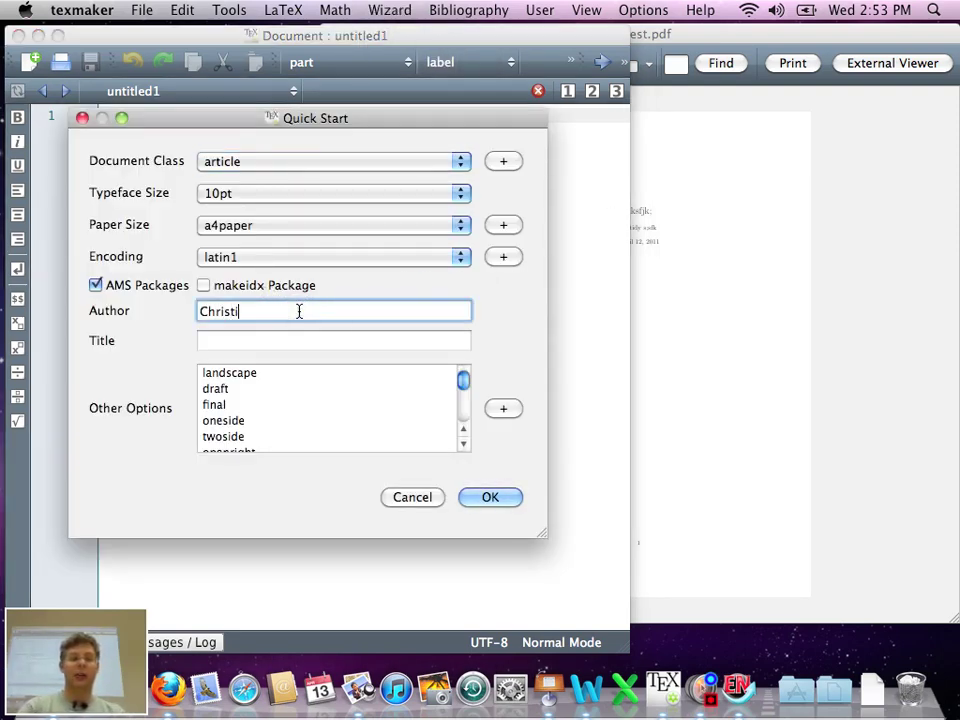
type("na Dicke")
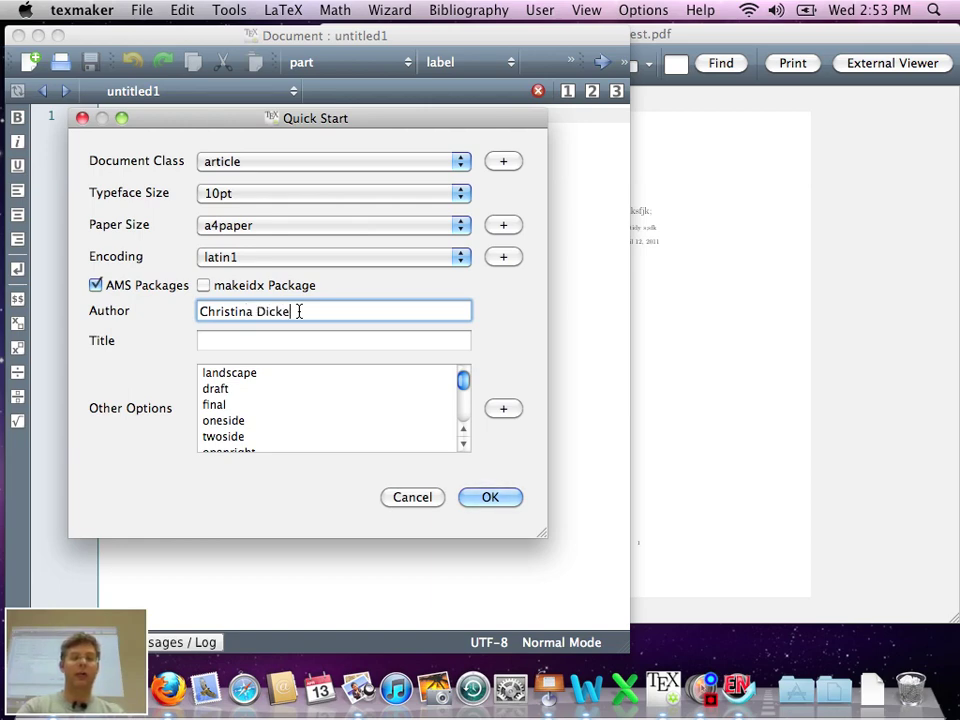
key("Tab")
type("I")
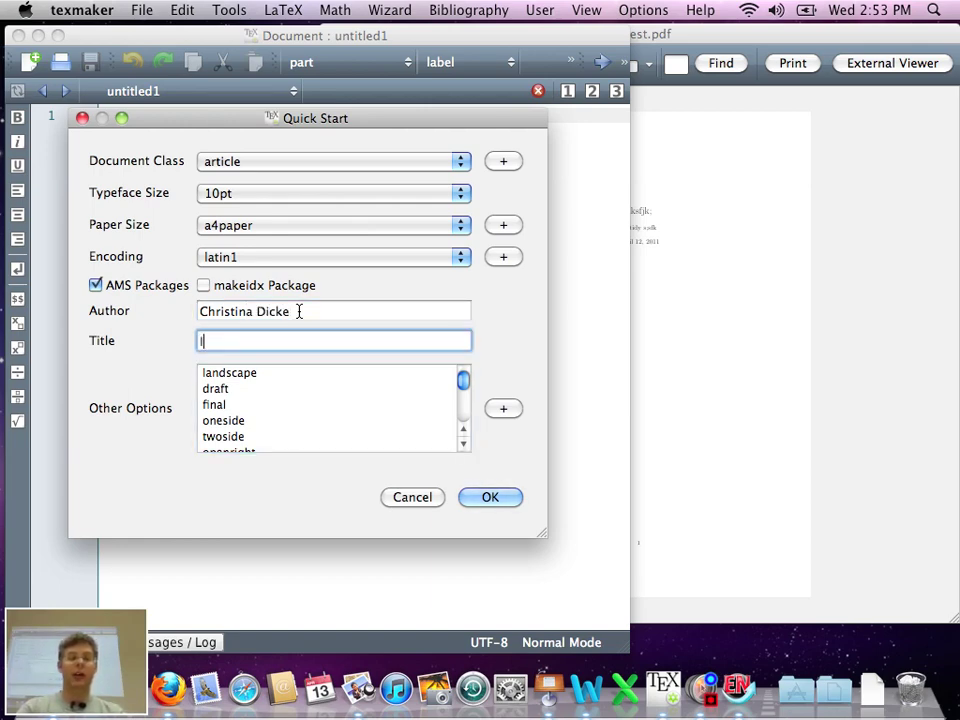
type(" want to grad")
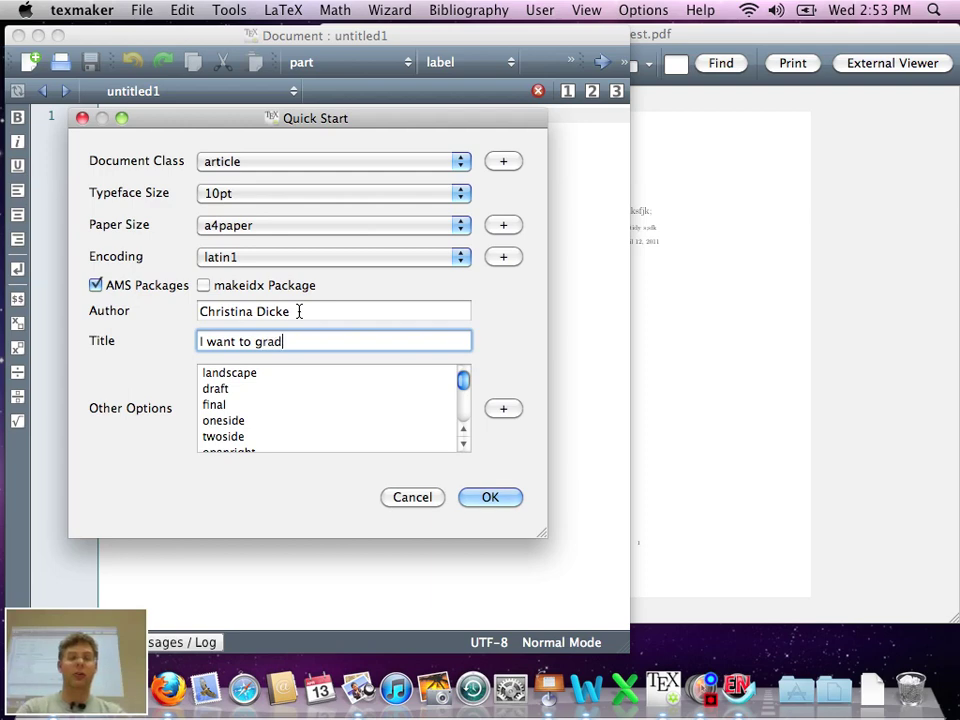
type("uate, reall")
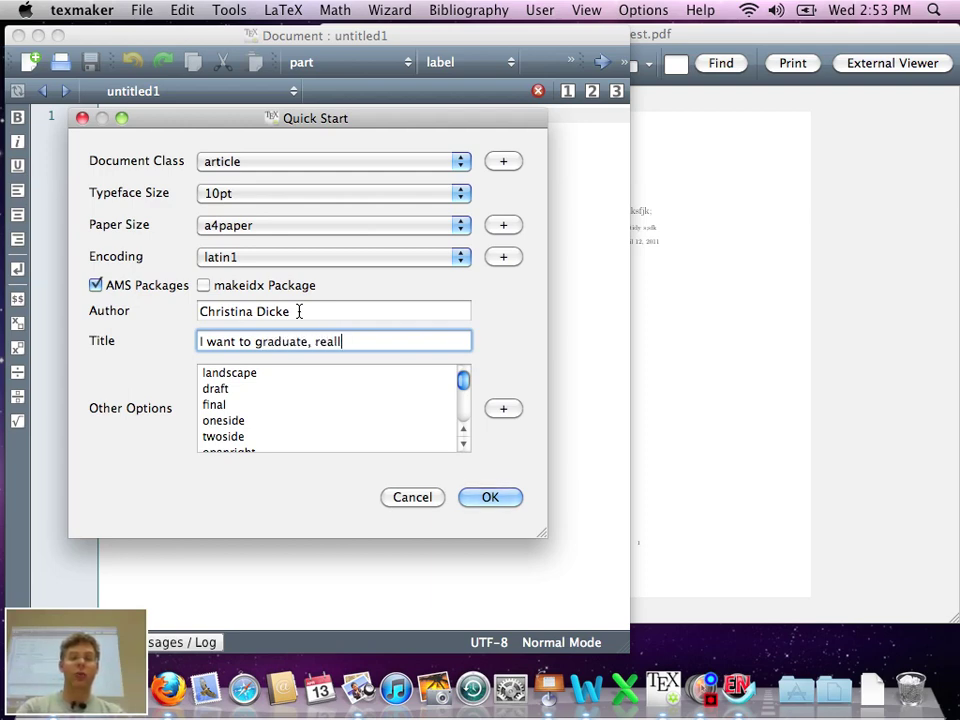
Complete the title "I want to graduate, really!", generate the article skeleton, and write "I wrote my thesis." as the body text
type("y!")
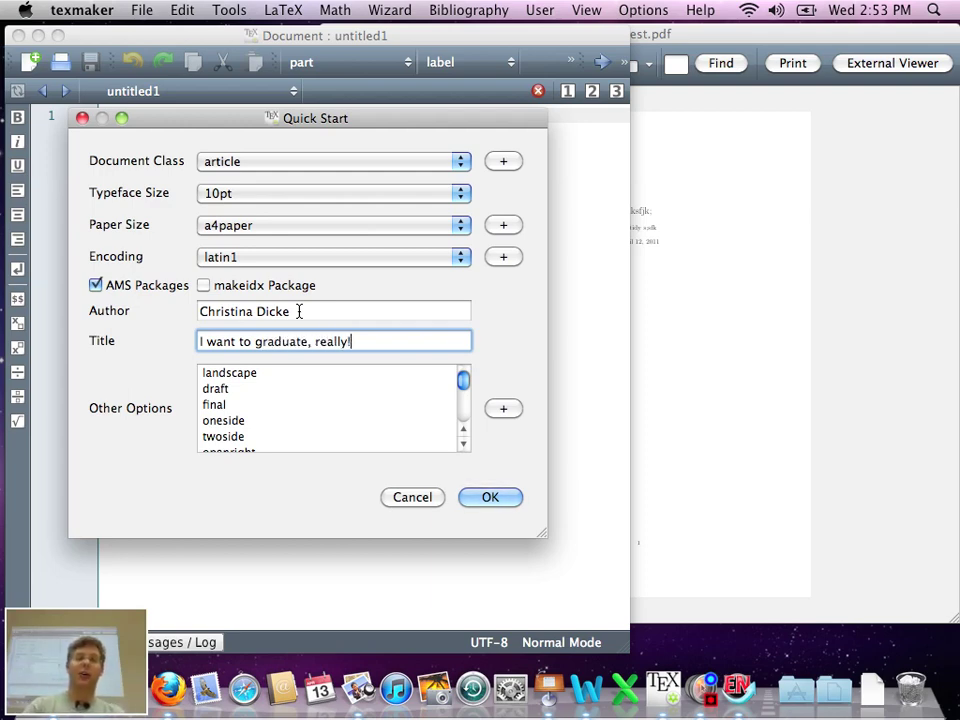
key("Return")
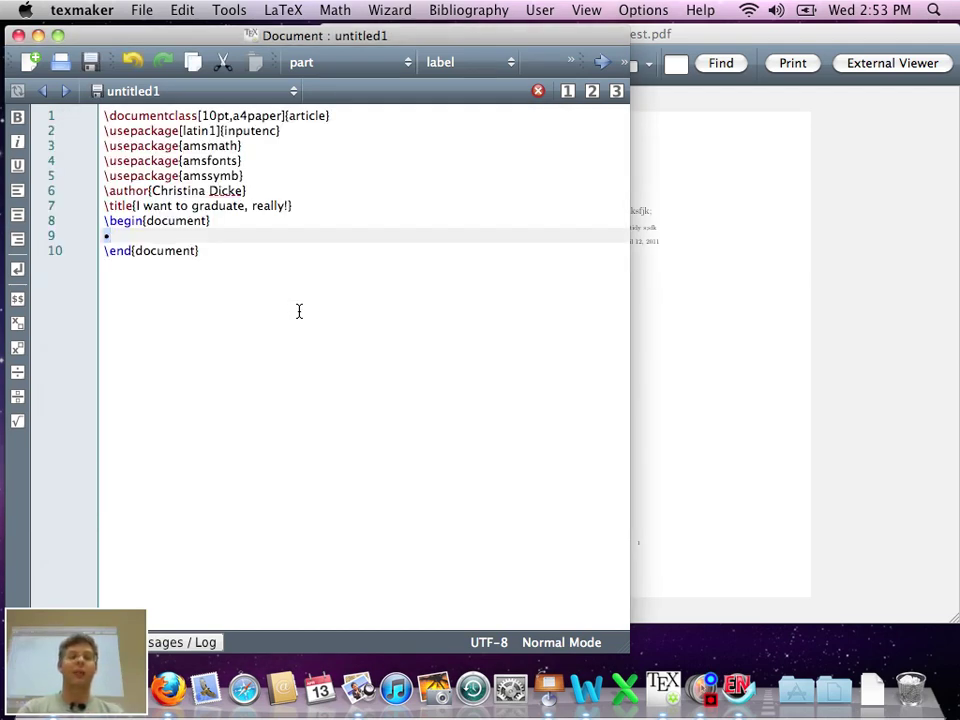
type("I ")
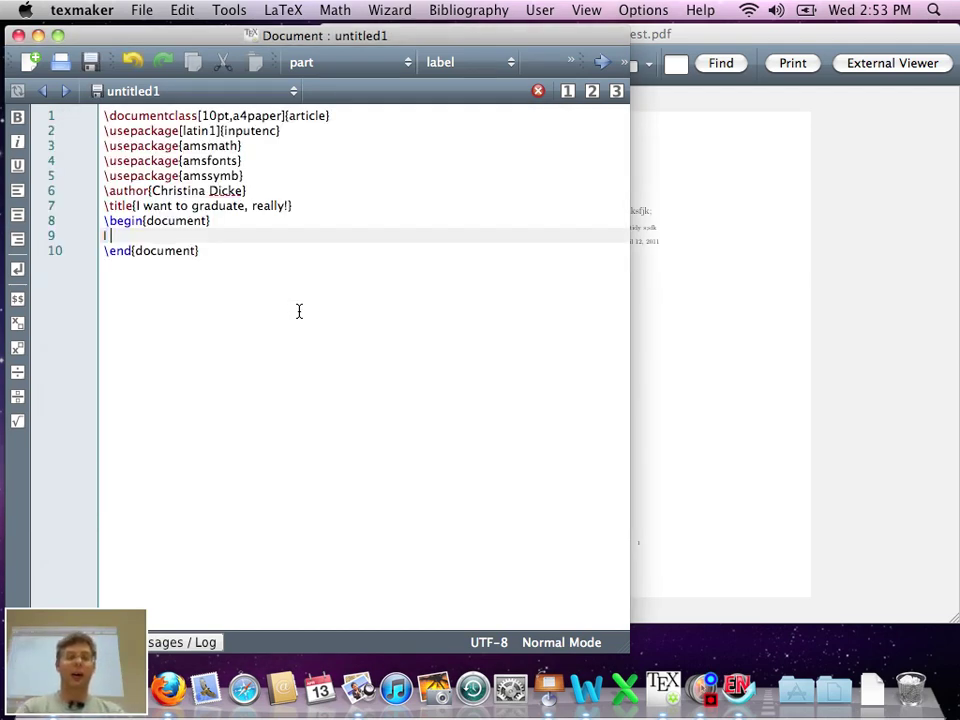
type("wrote my thesis.")
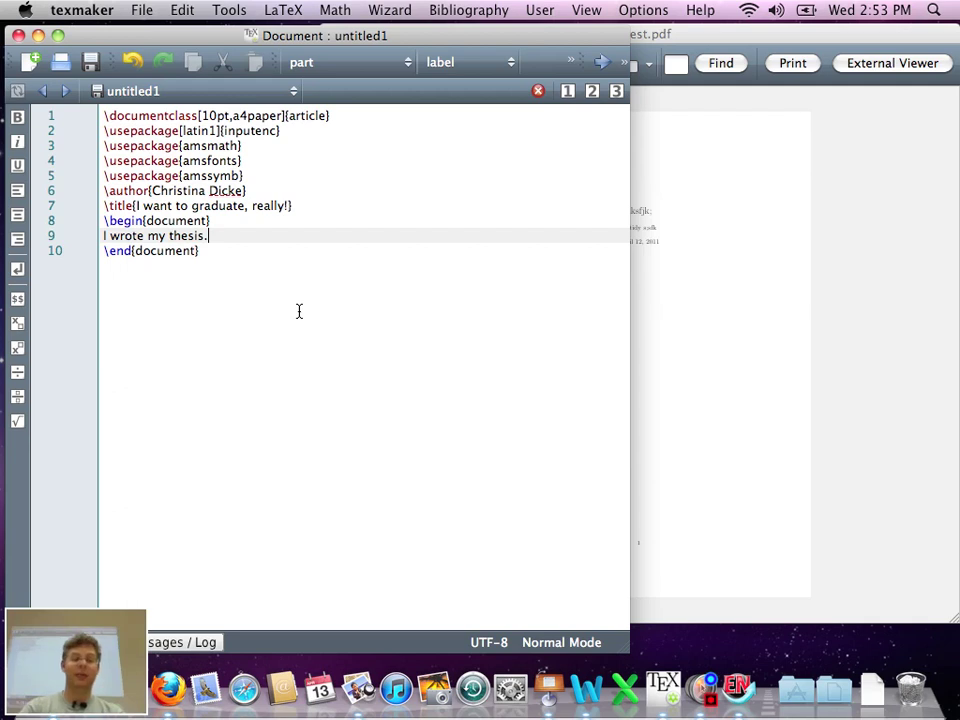
Save the document in a new Desktop folder named with the author's surname, using the surname plus 01 as the file name
key("super+s")
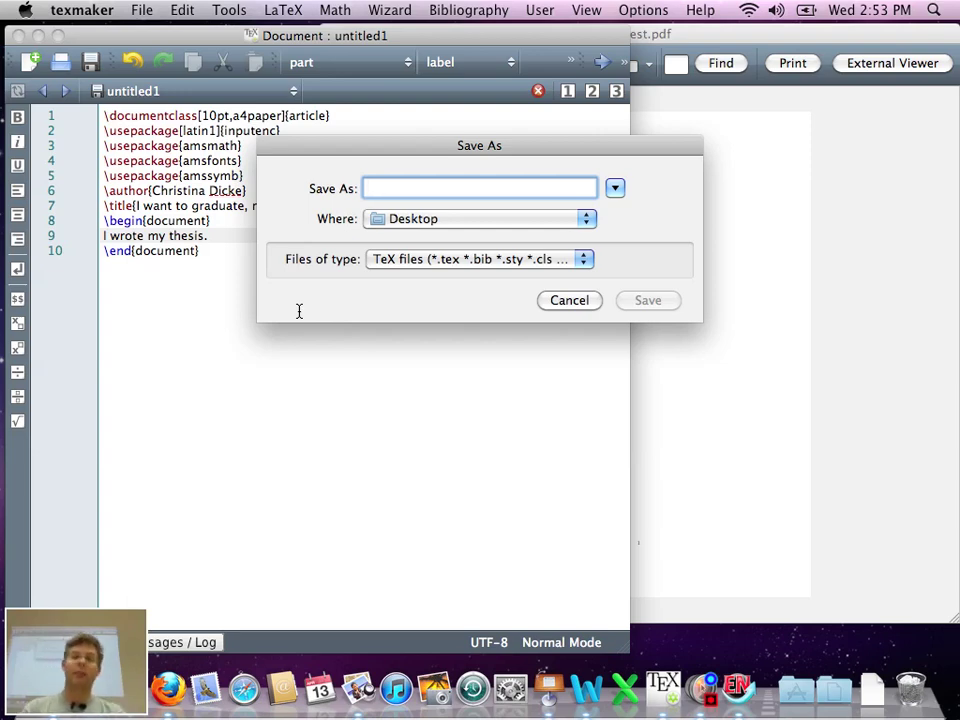
left_click(615, 189)
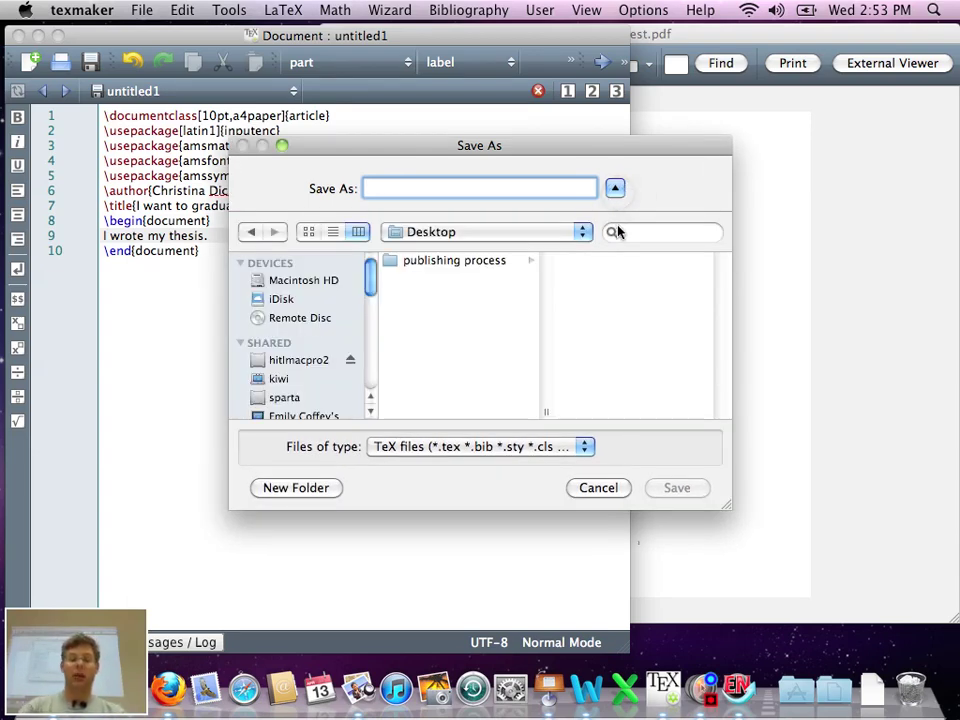
key("super+shift+n")
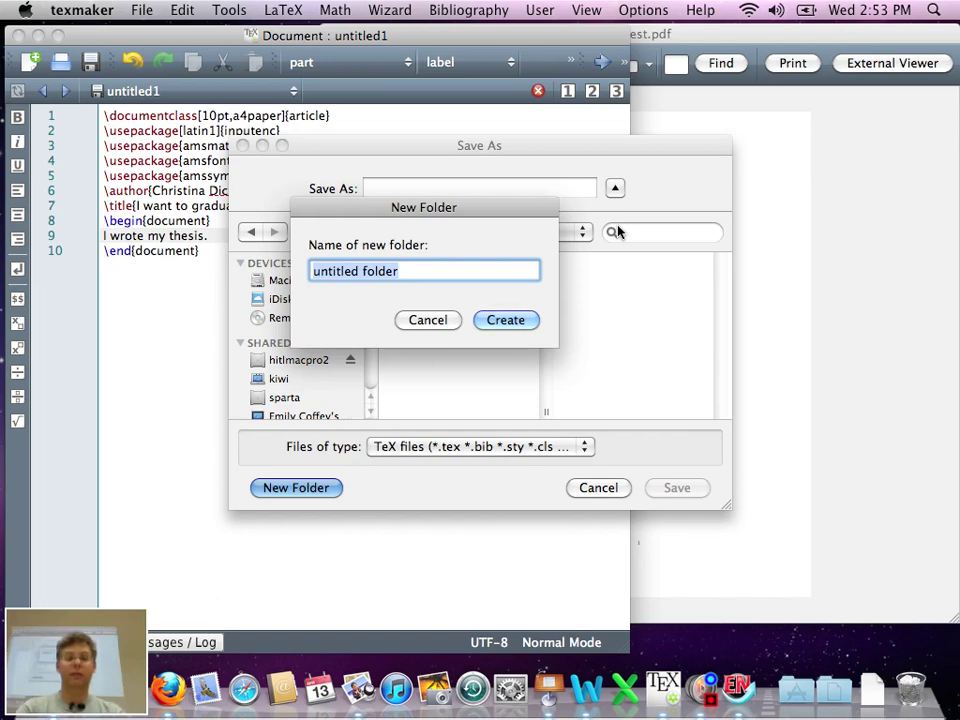
key("Escape")
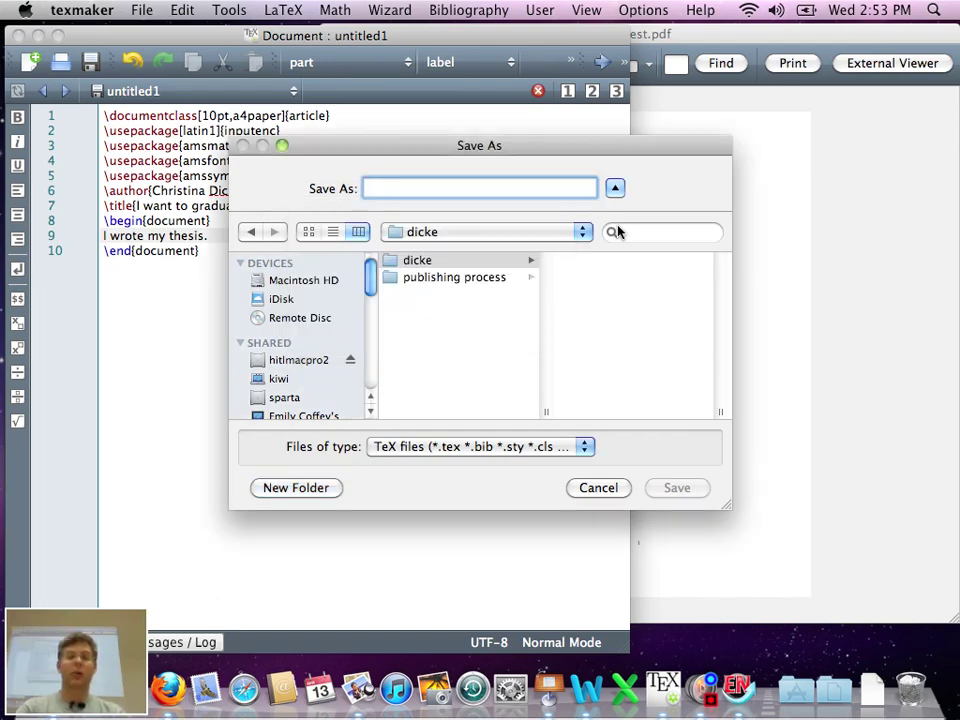
type("dicke01")
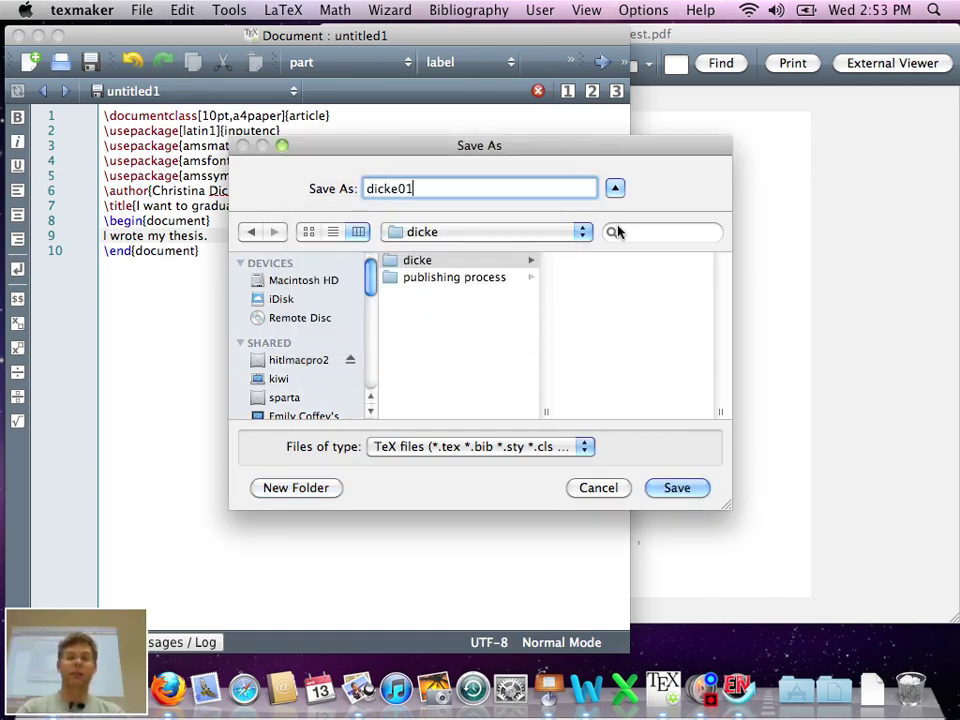
key("Return")
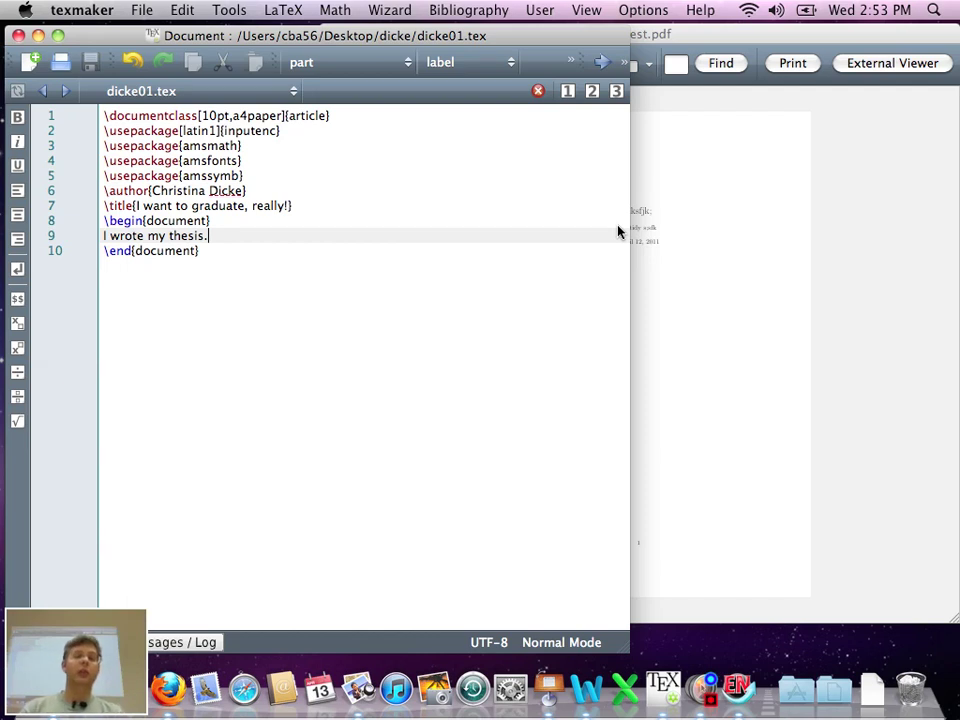
Delete the four \usepackage lines for inputenc, amsmath, amsfonts and amssymb from the preamble
left_click_drag(251, 170, 80, 128)
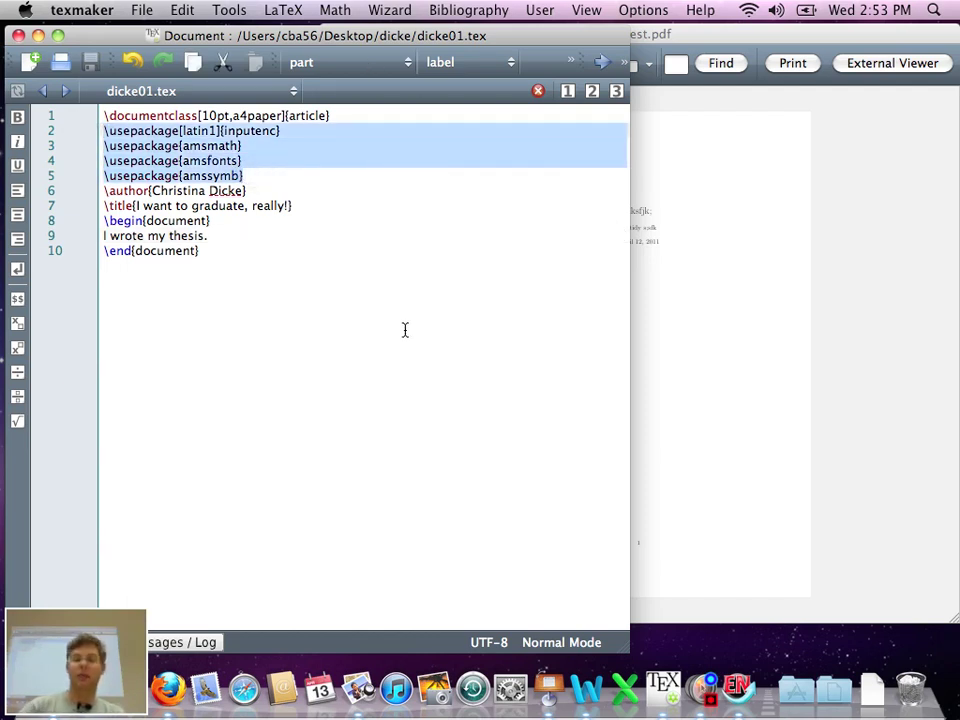
key("BackSpace")
key("BackSpace")
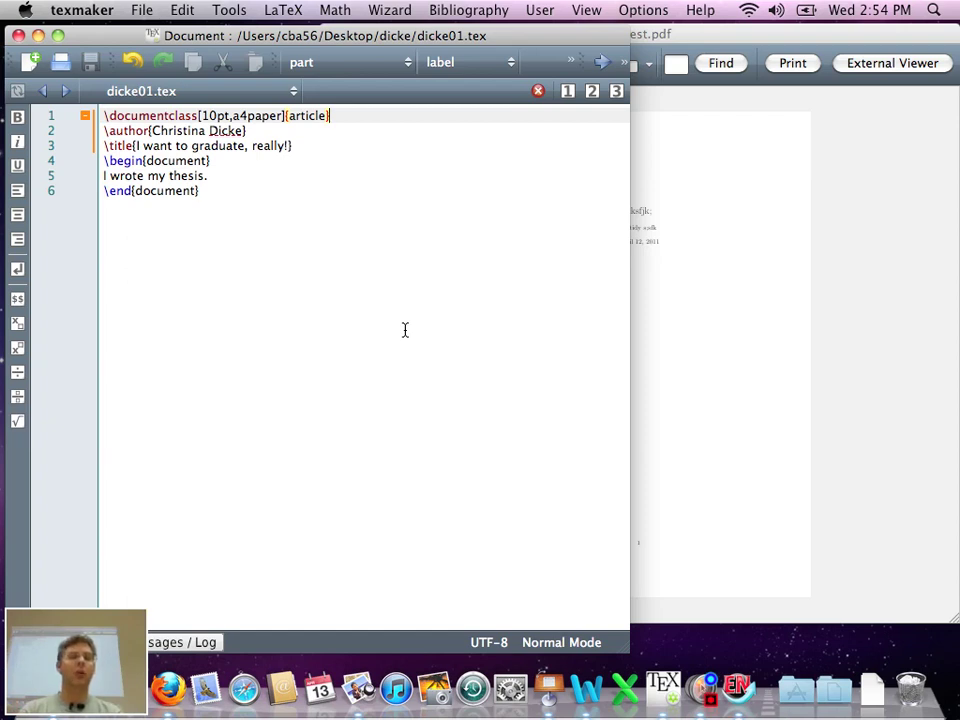
Add \maketitle on its own line below \begin{document} and save the file
left_click(225, 161)
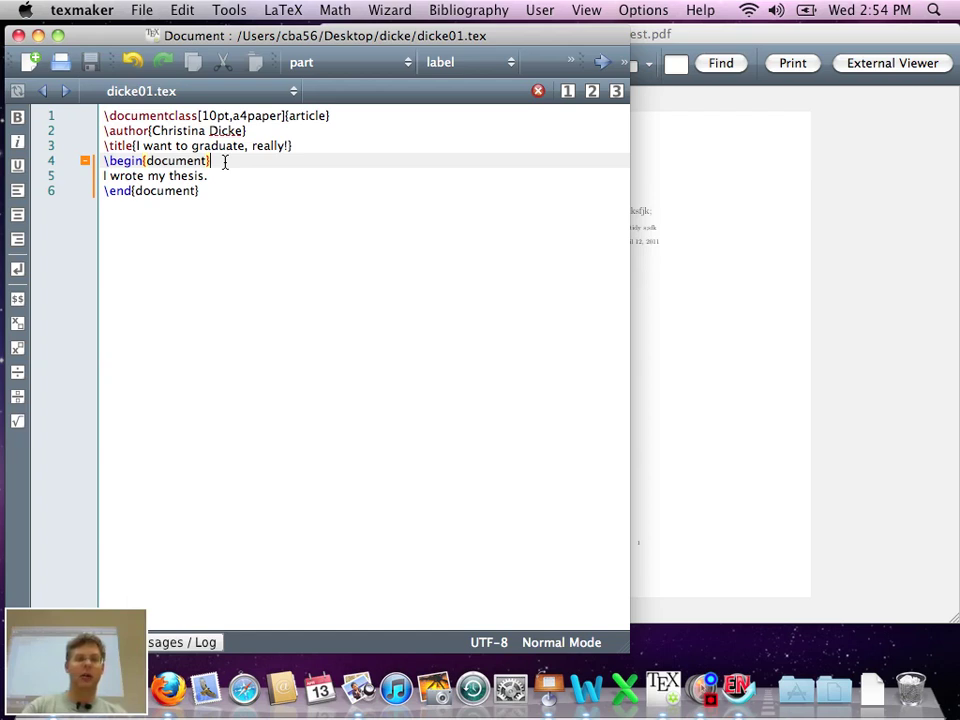
key("Return")
type("/ma")
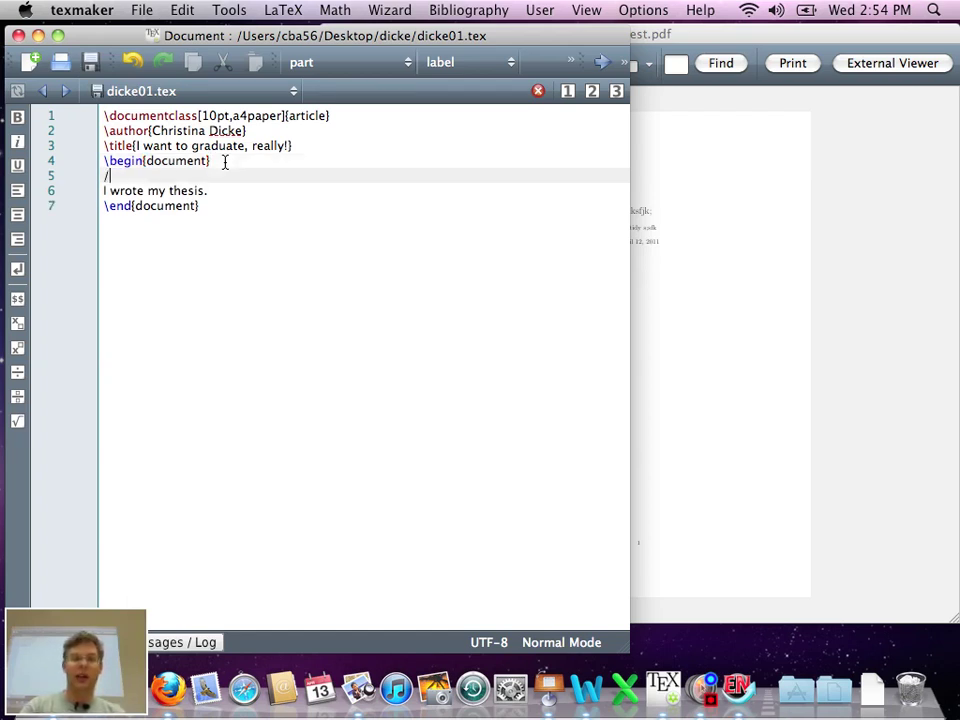
key("BackSpace")
key("BackSpace")
key("BackSpace")
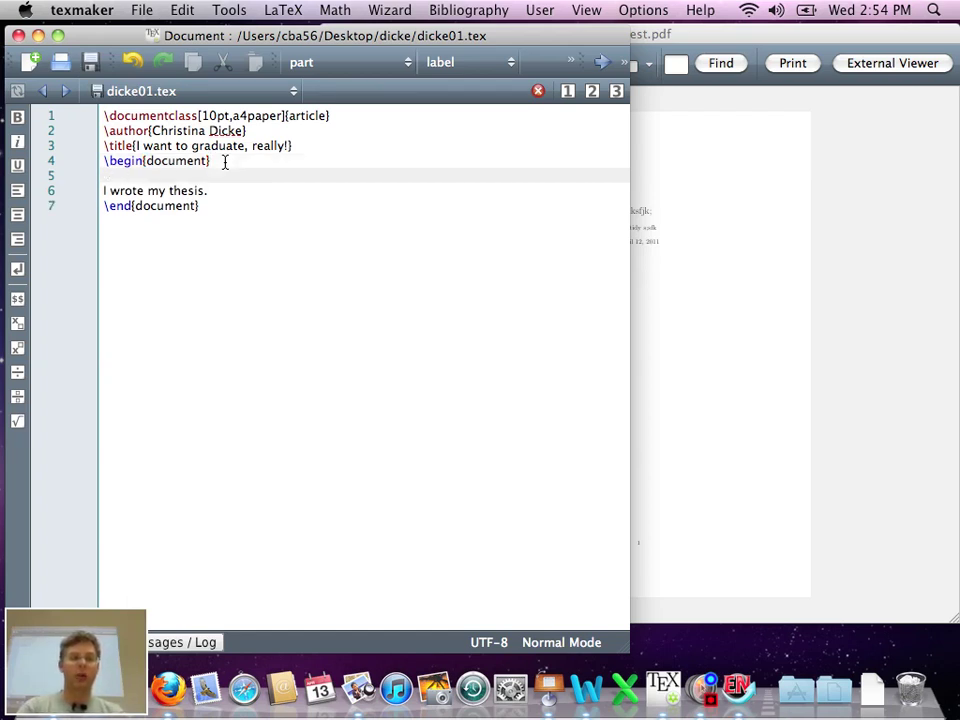
type("\\make")
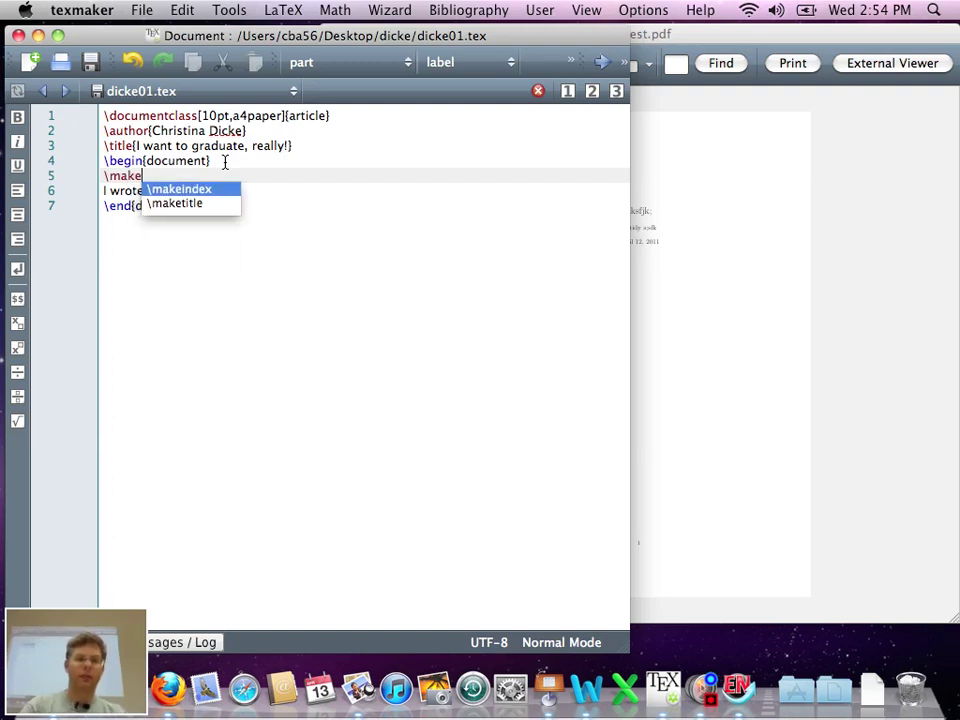
key("Down")
key("Return")
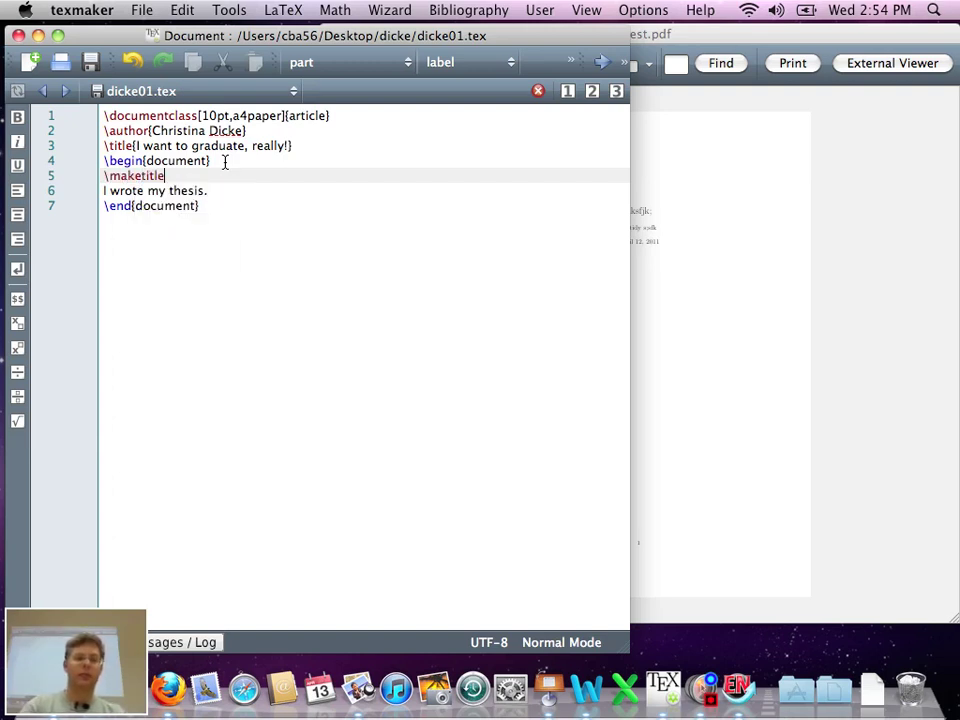
key("super+s")
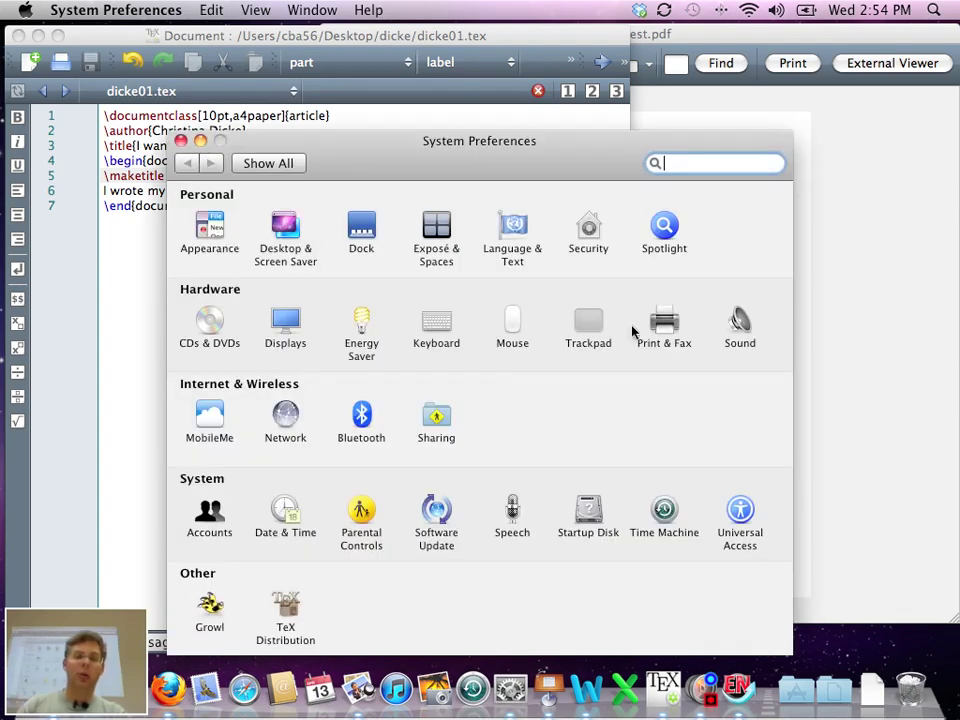
In System Preferences, set the keyboard to use all F1, F2, etc. keys as standard function keys, and quit the preferences
left_click(432, 320)
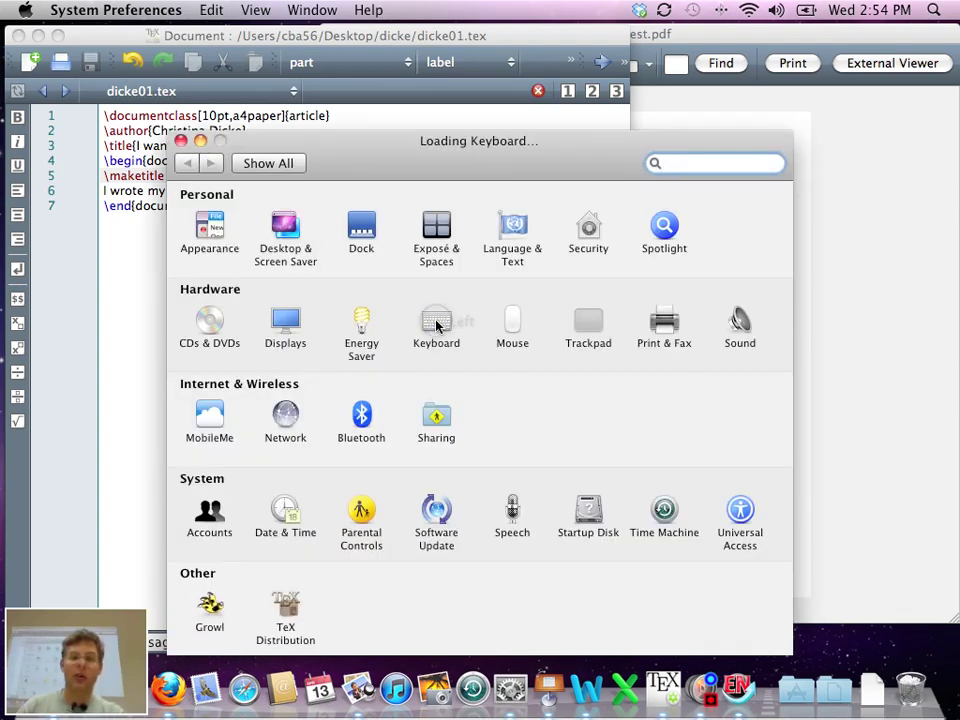
left_click(306, 346)
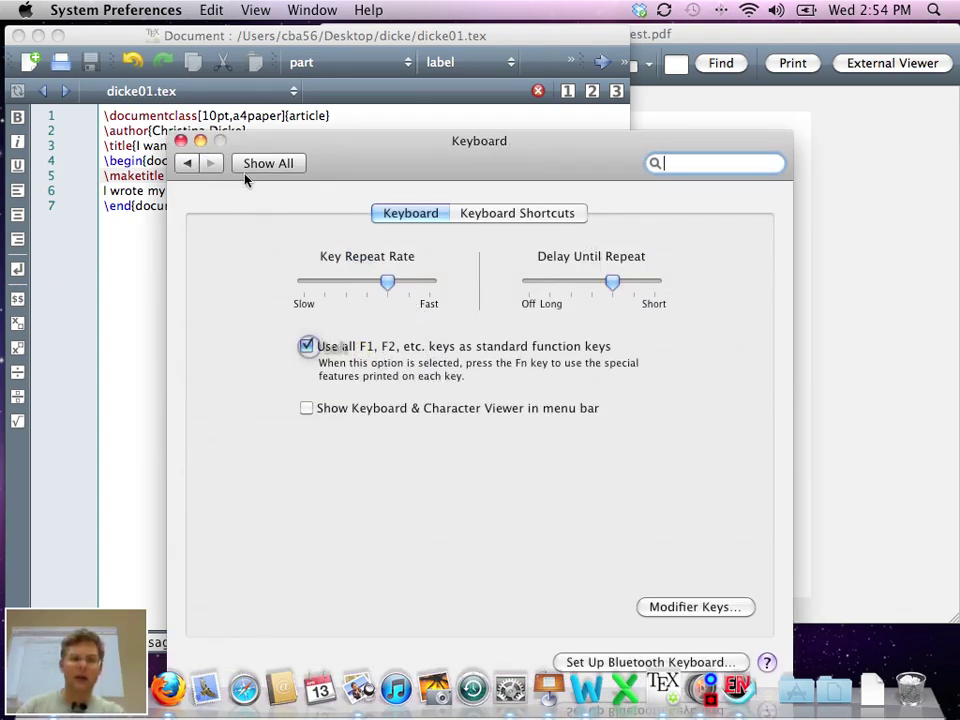
left_click(256, 166)
key("super+q")
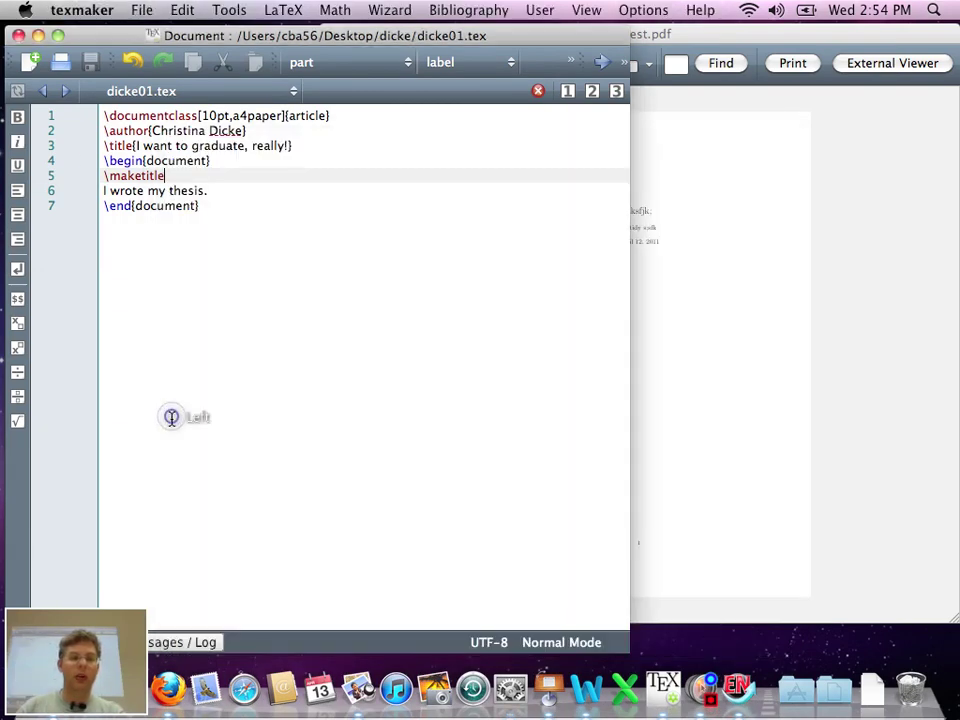
Compile the document, check the title page in the PDF preview, and return to the body text in the source
key("F1")
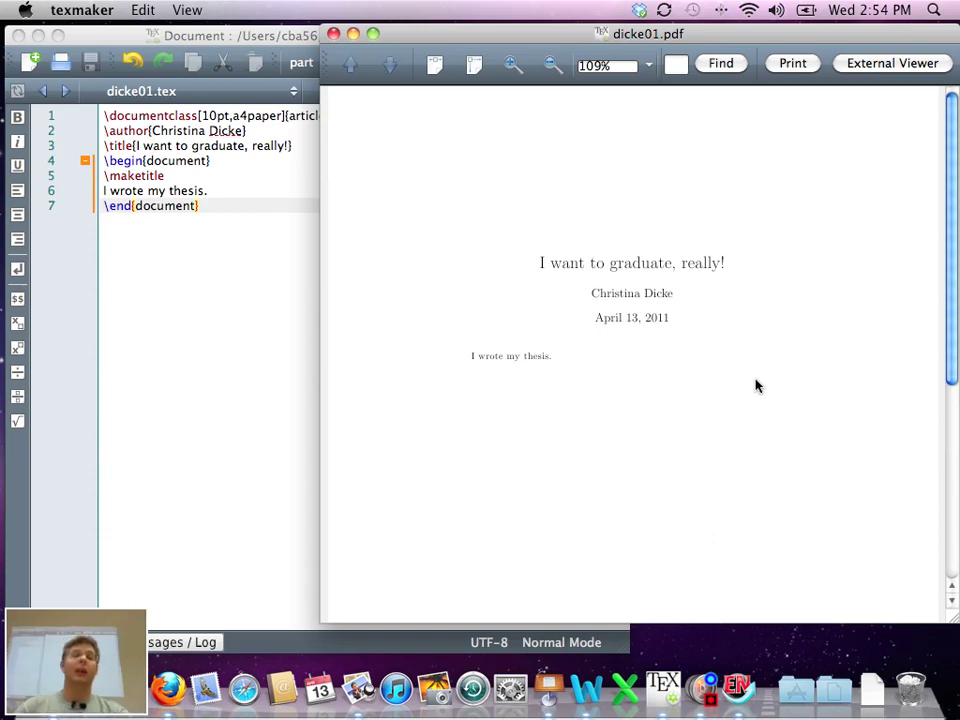
left_click(190, 281)
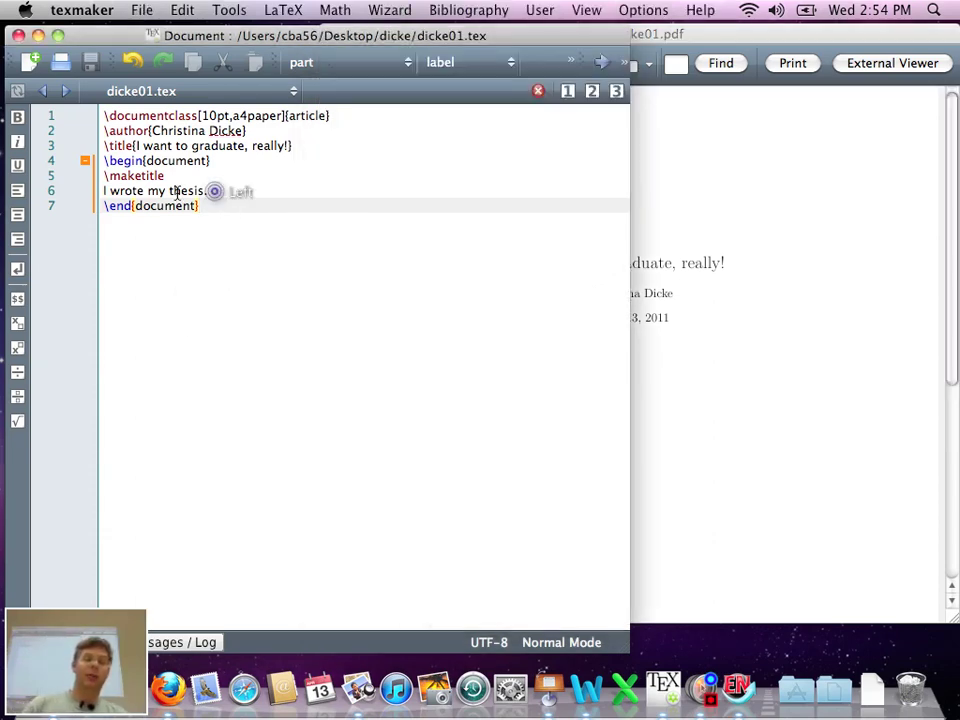
left_click_drag(214, 191, 103, 191)
Insert an abstract environment below \maketitle, separated from it by a blank line
left_click(187, 176)
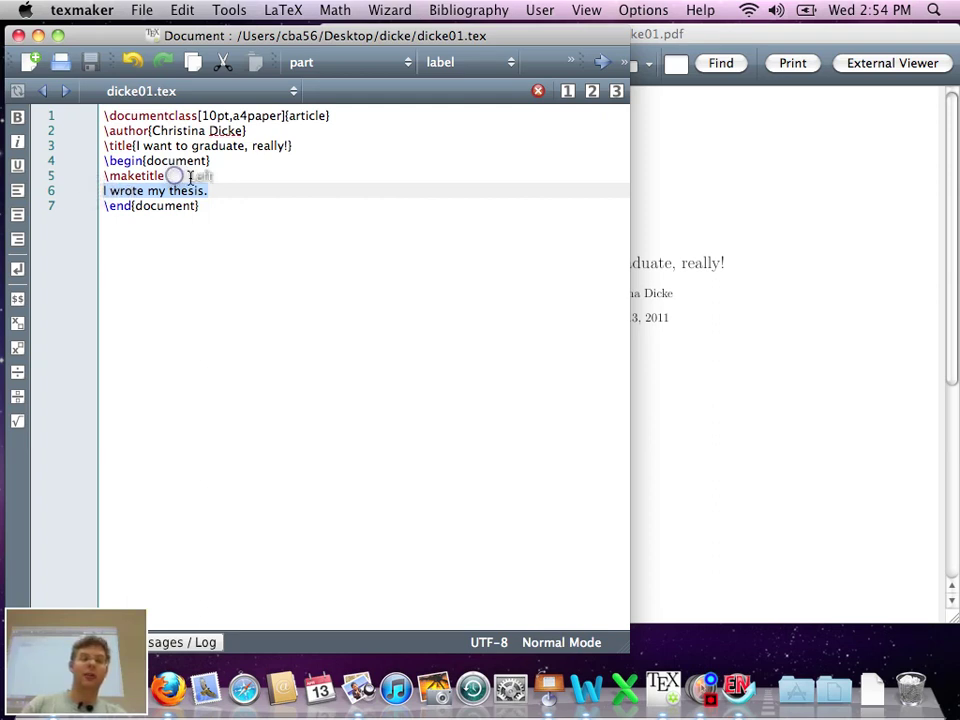
key("Return")
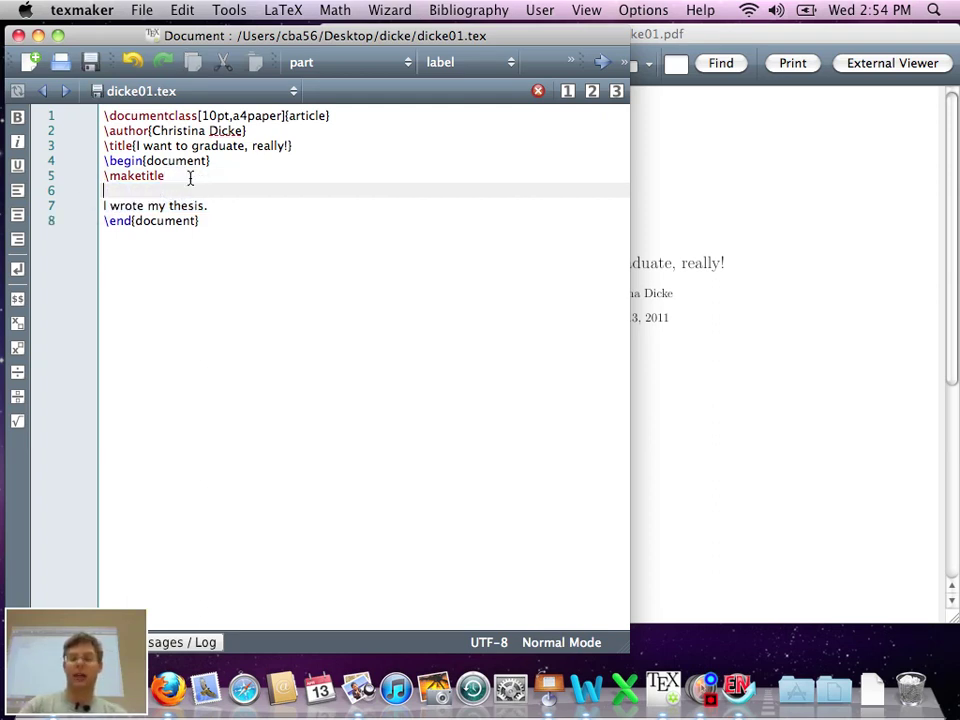
key("Return")
type("\\be")
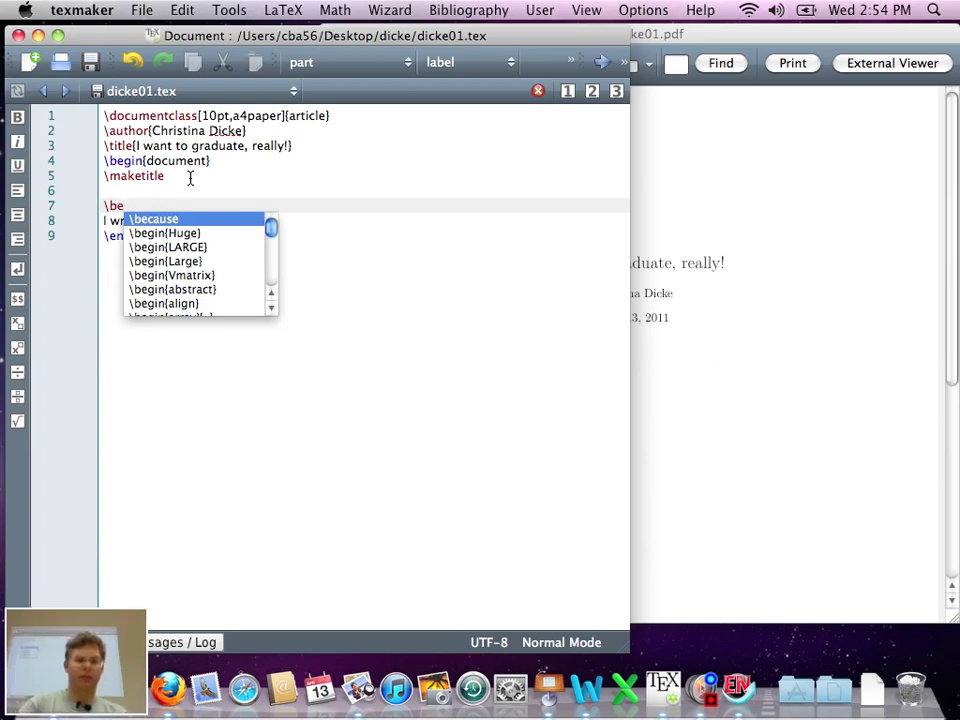
type("gin")
key("Return")
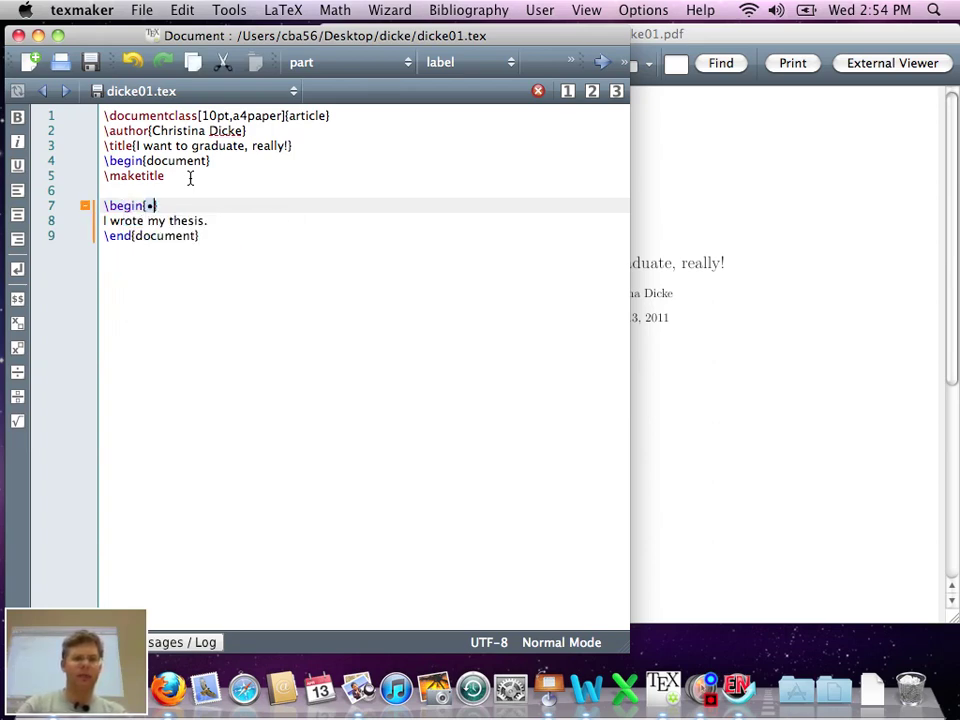
type("ab")
key("Return")
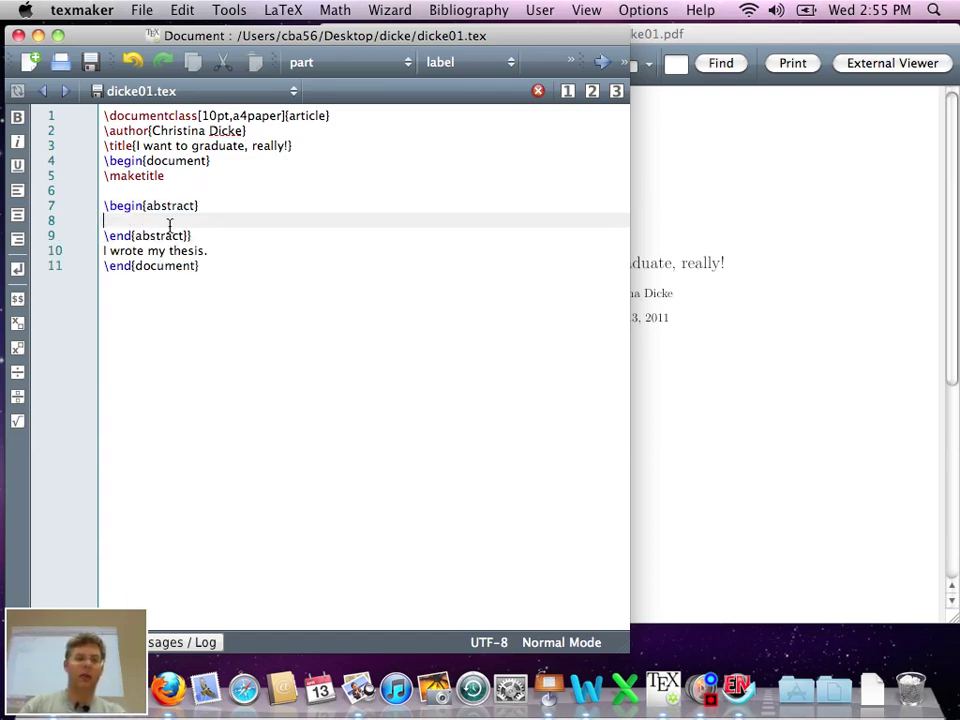
Write "I am really abstract." in the abstract, remove the extra closing brace after \end{abstract}, and add a blank line below it
type("I am reall")
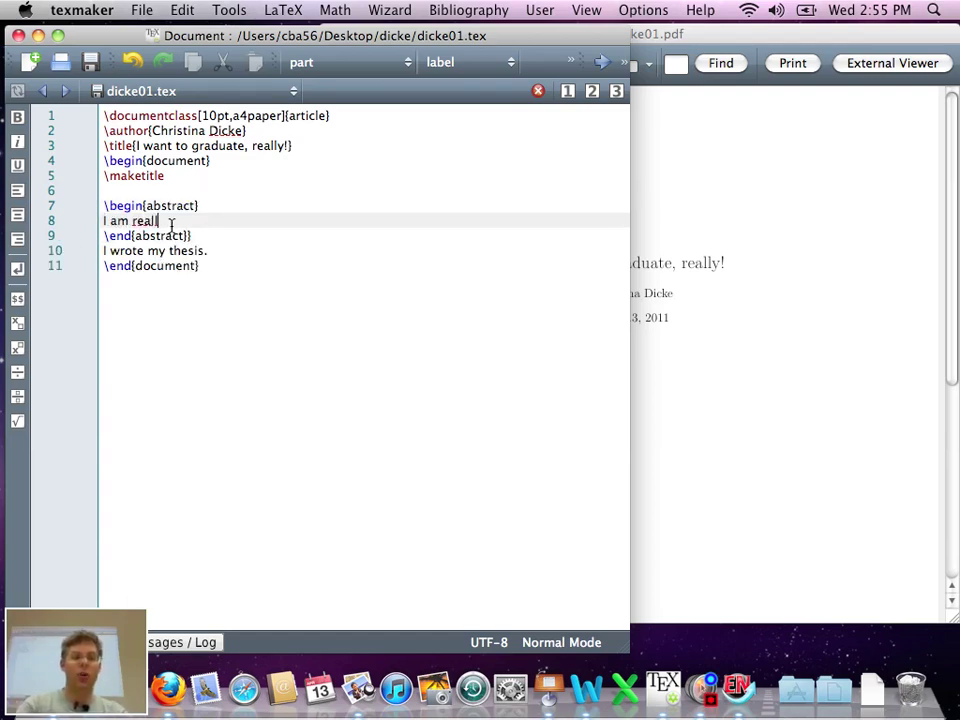
type("y abstract")
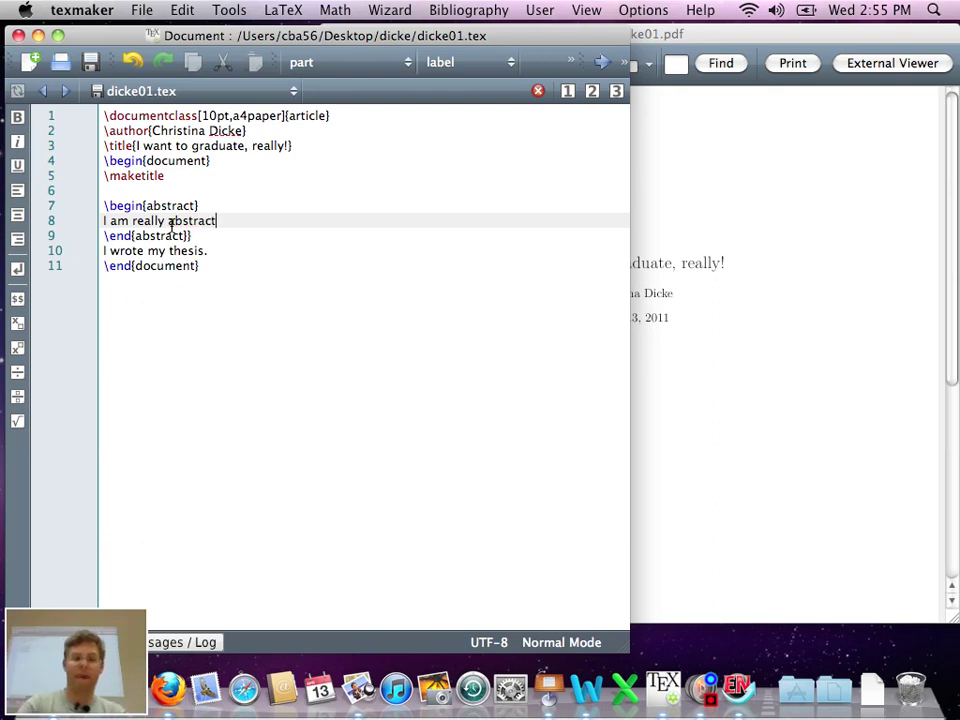
type(".")
left_click(211, 237)
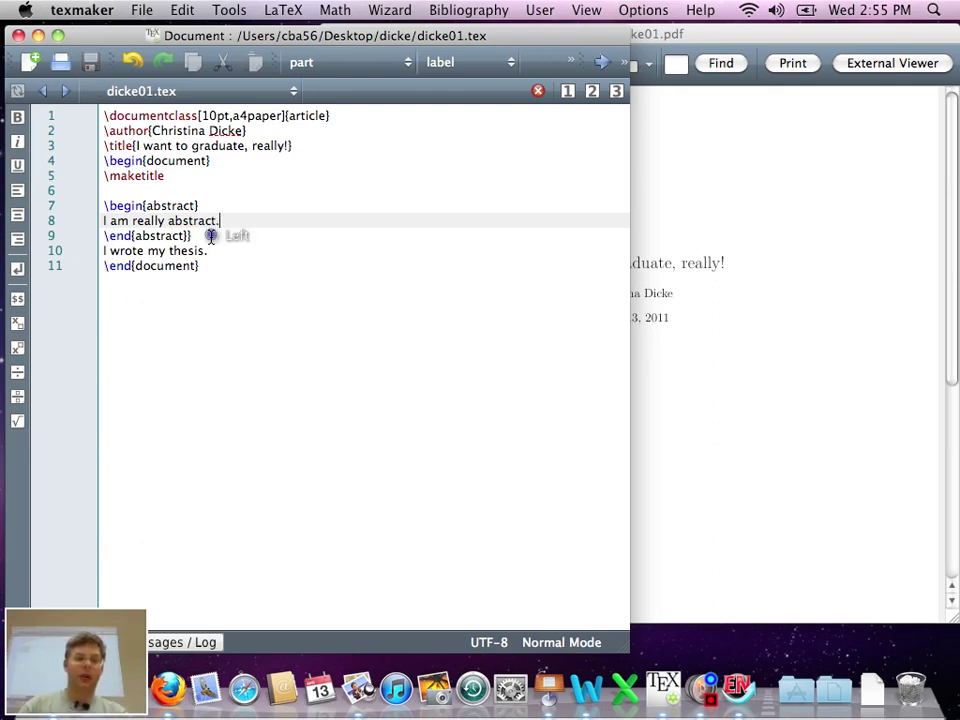
key("BackSpace")
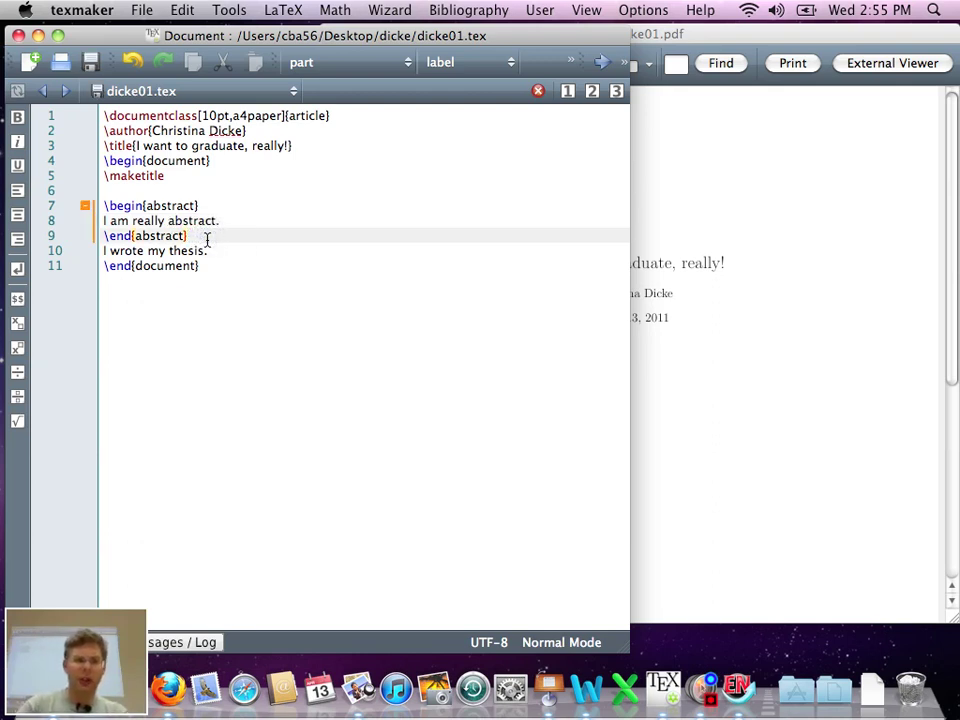
key("Return")
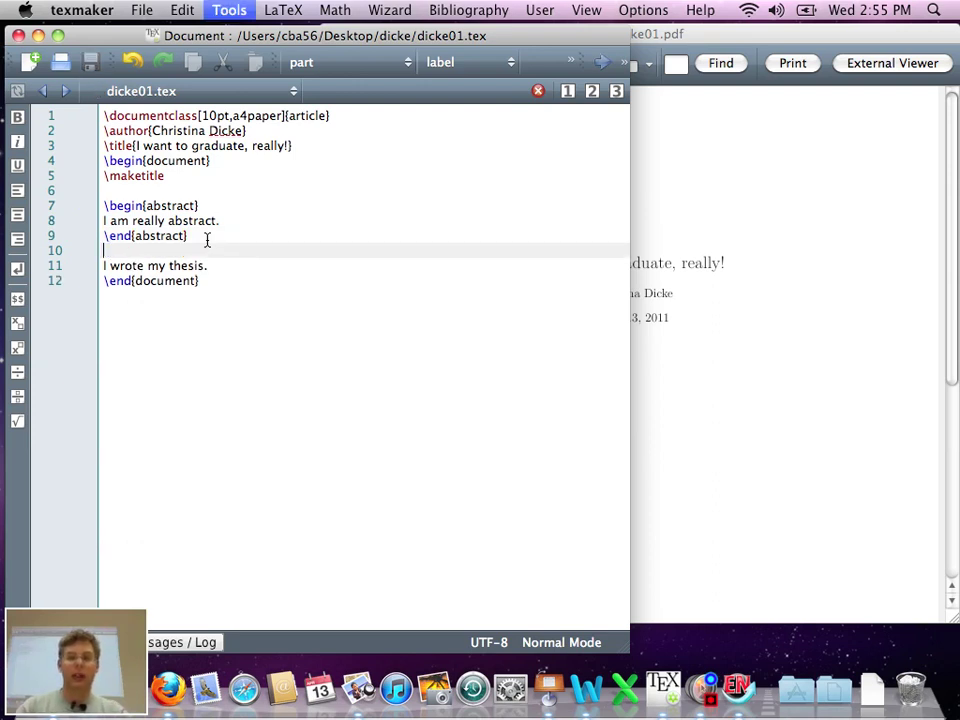
Recompile the document, check the abstract in the PDF preview, and return to the blank line below \end{abstract}
key("F1")
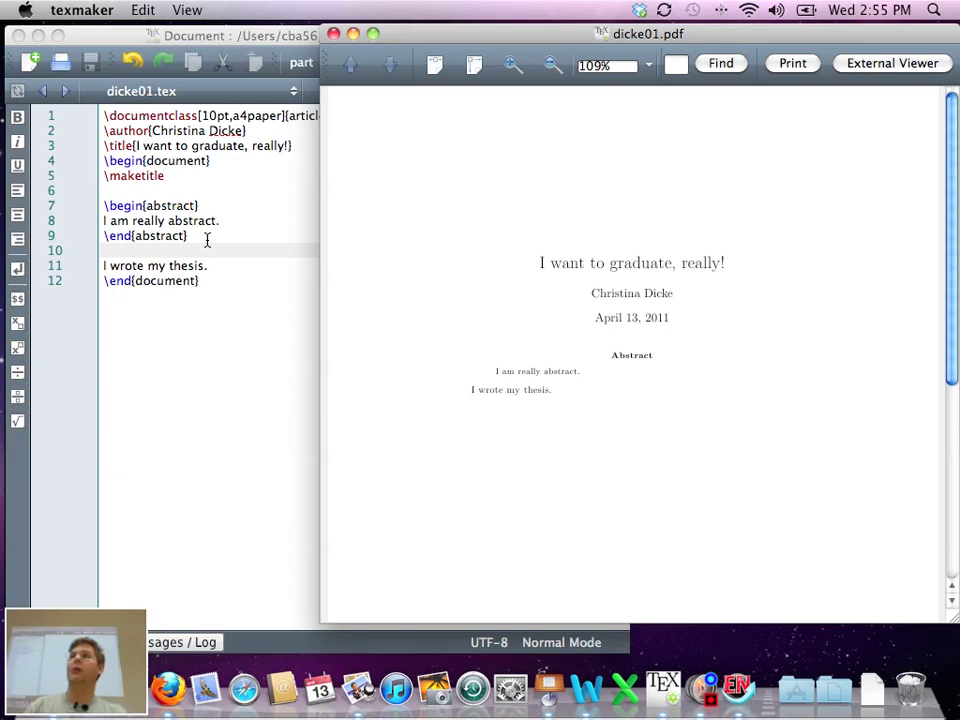
left_click(204, 360)
left_click(175, 252)
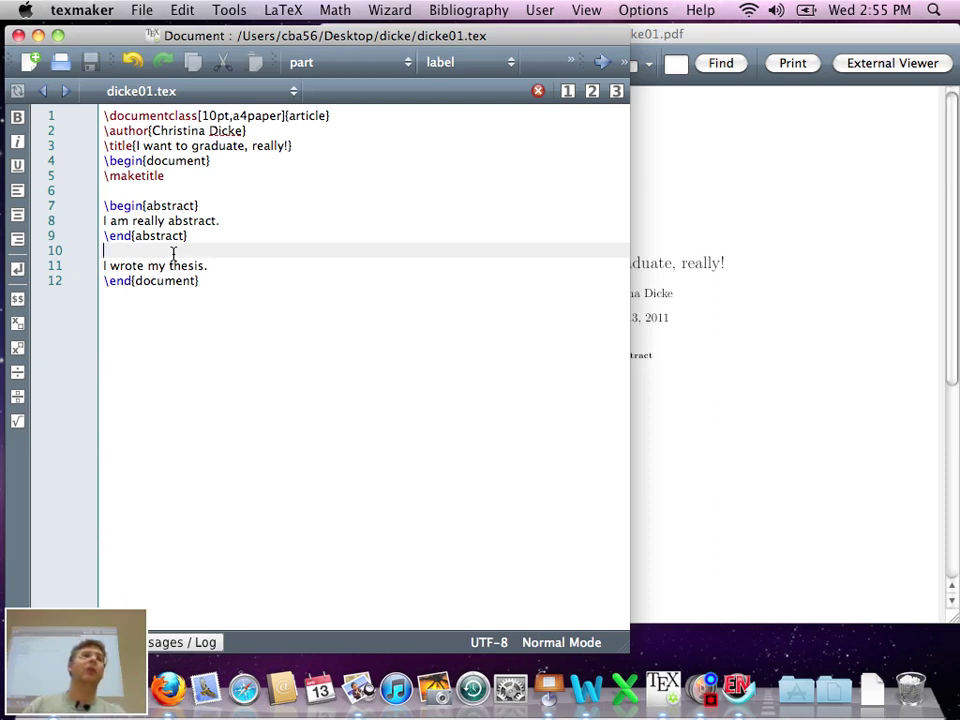
Insert a \section{Introduction} heading on the blank line between \end{abstract} and the body text
left_click(174, 252)
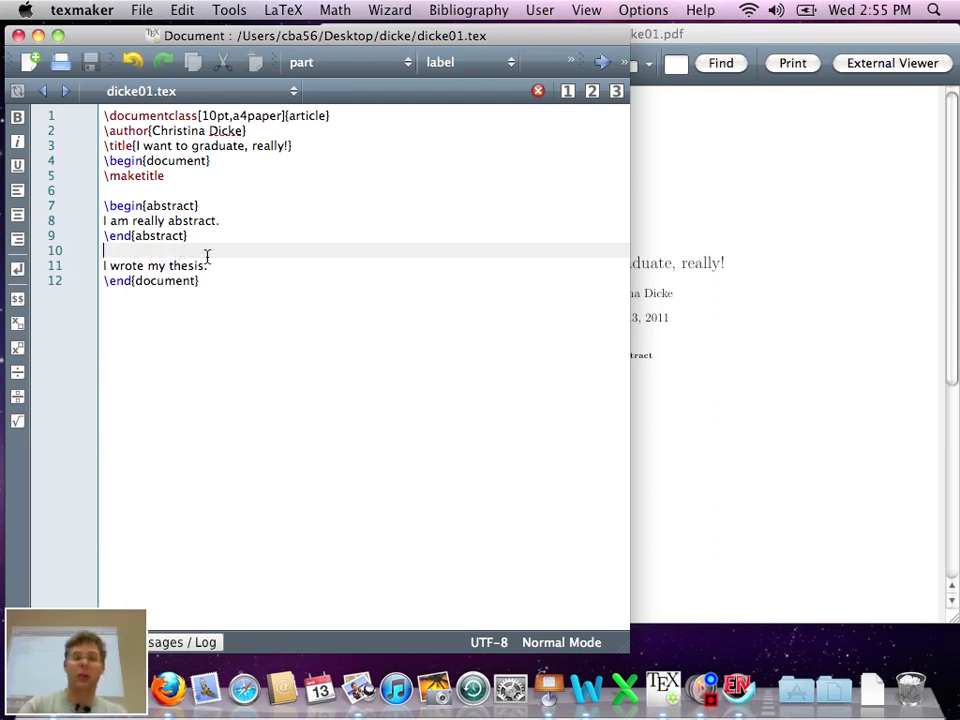
type("\\")
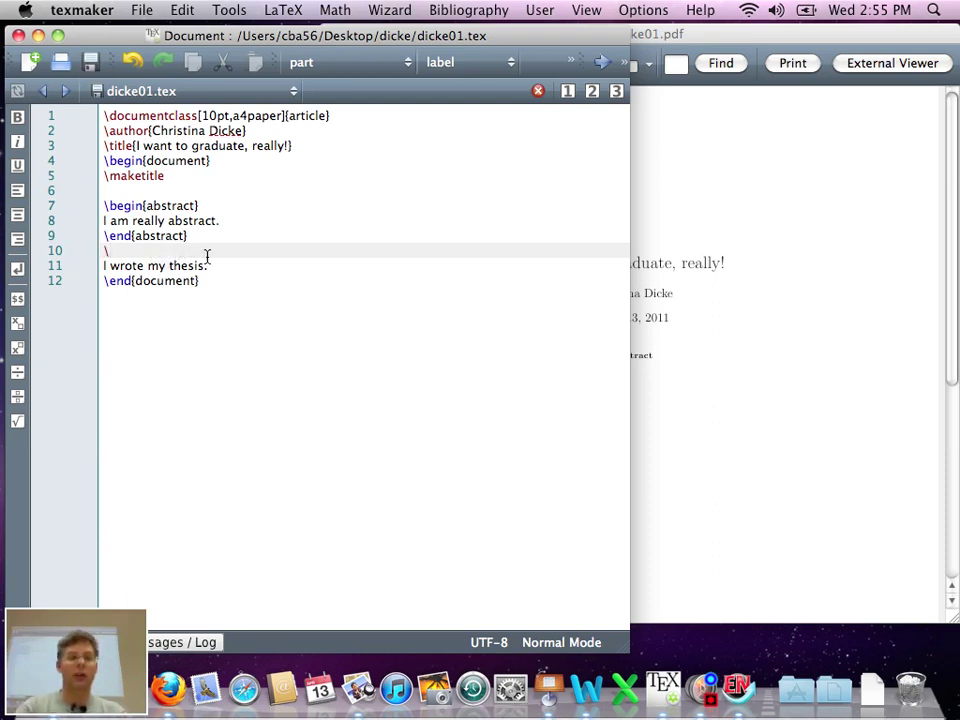
type("se")
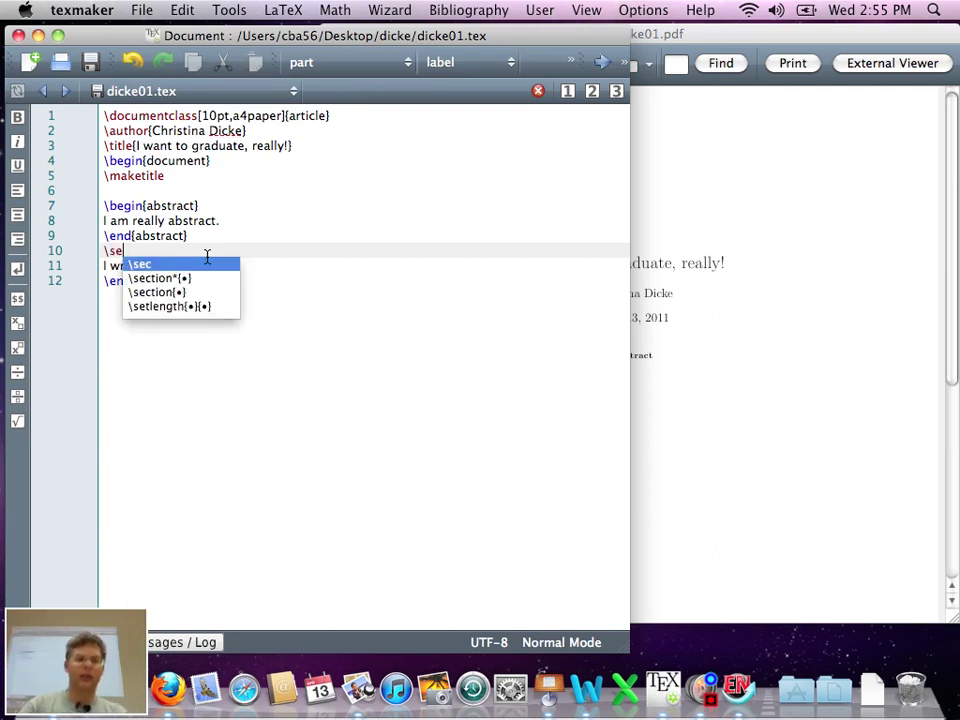
key("Down")
key("Down")
key("Return")
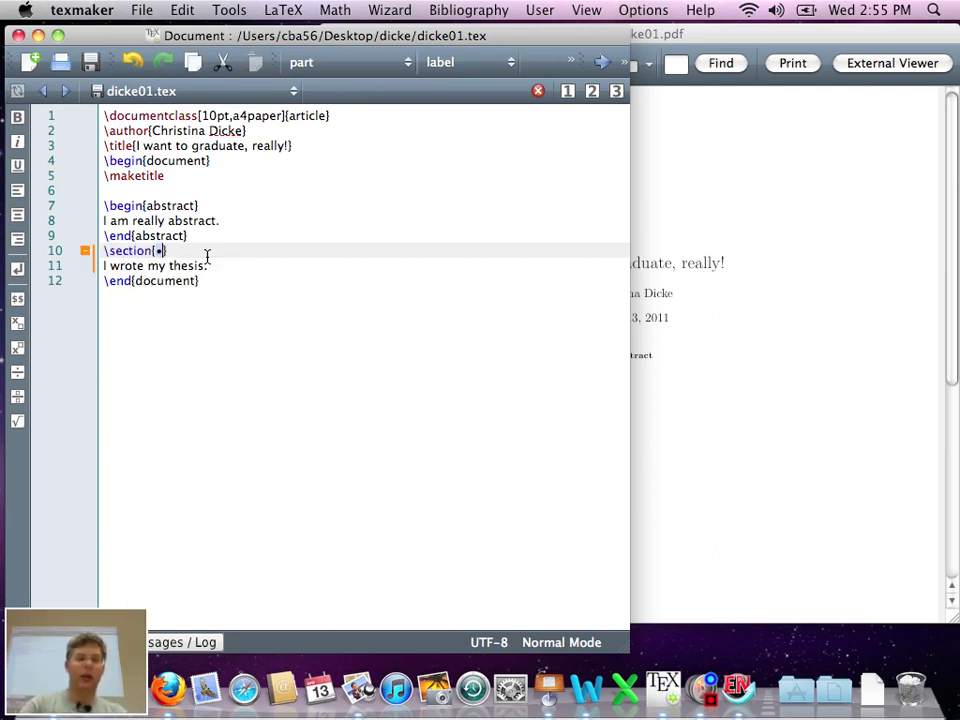
type("Introd")
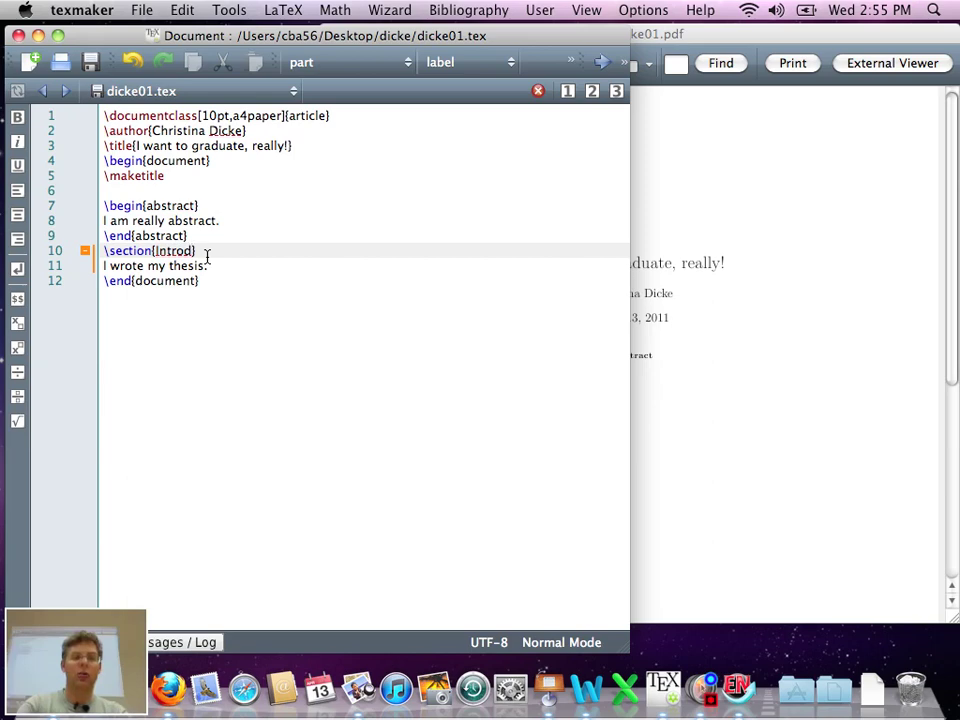
type("uction")
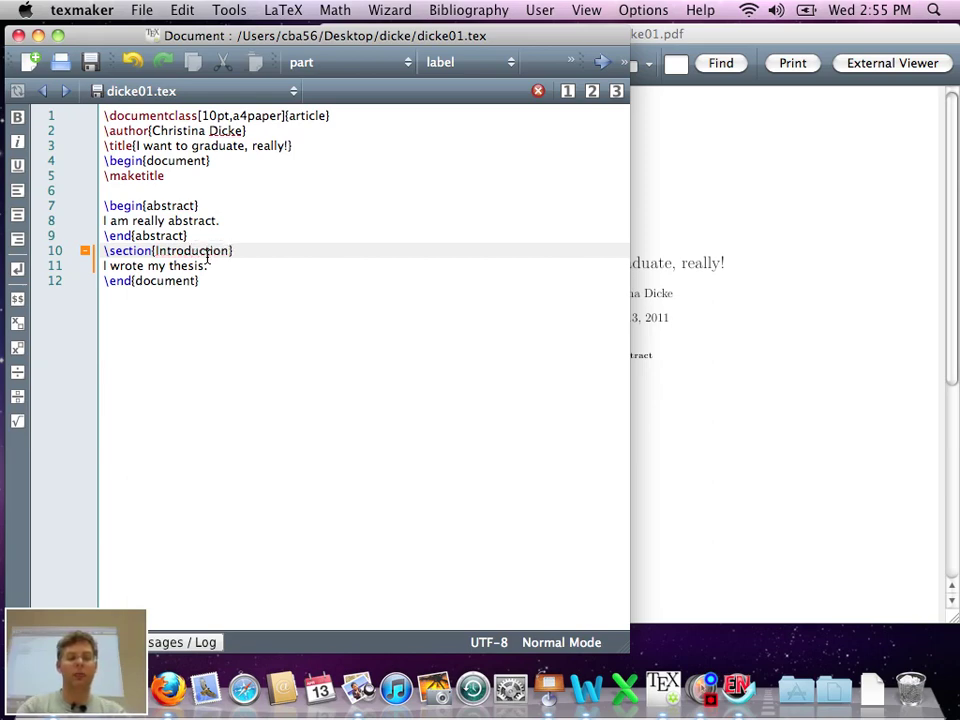
Recompile the document, check the Introduction heading in the PDF preview, and return to the section line in the source
key("F1")
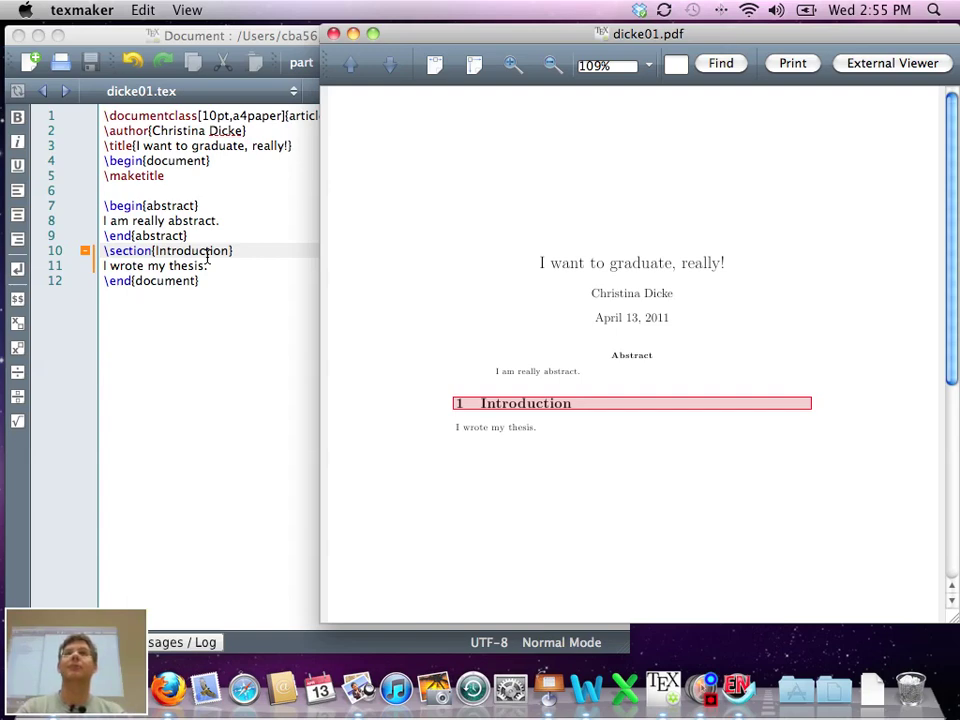
left_click(207, 262)
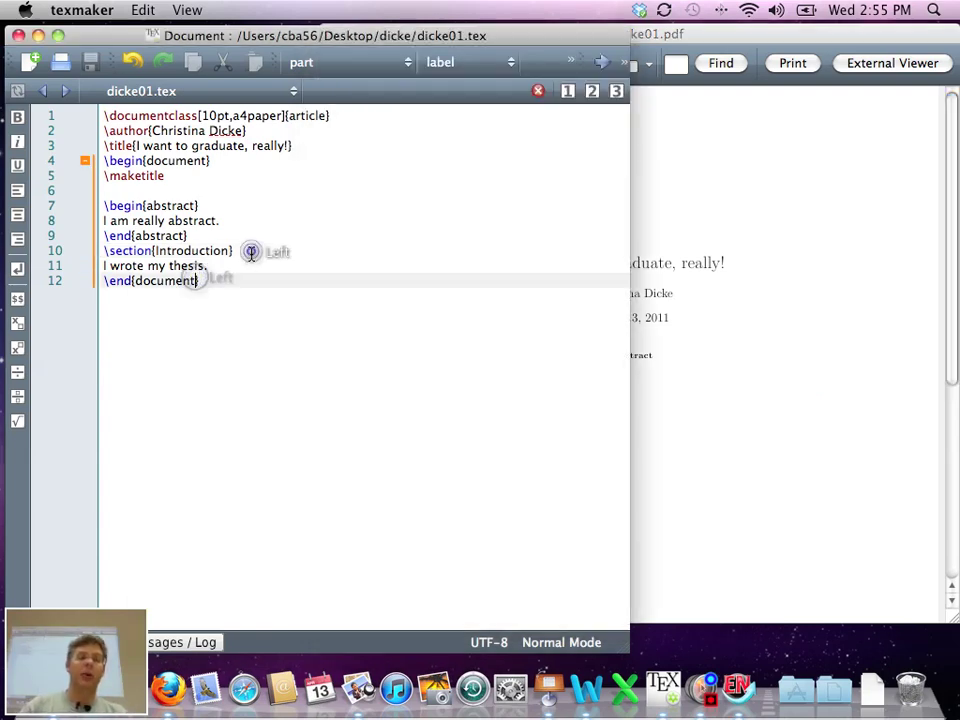
left_click(251, 252)
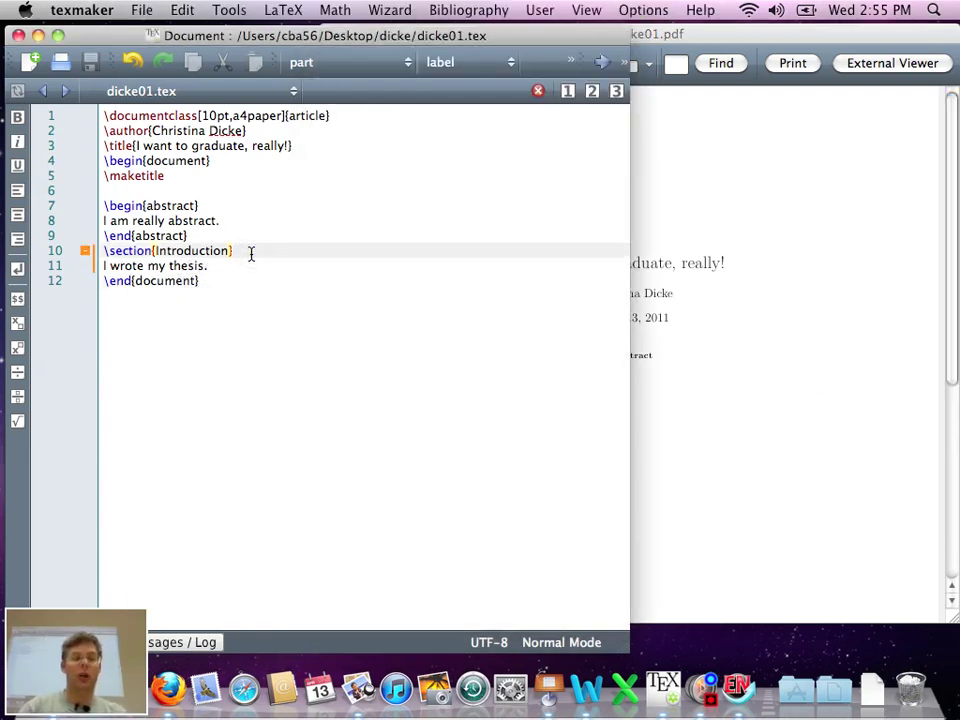
Add a \subsection{Background} heading below "I wrote my thesis.", separated from it by a blank line
key("Down")
key("Return")
key("Return")
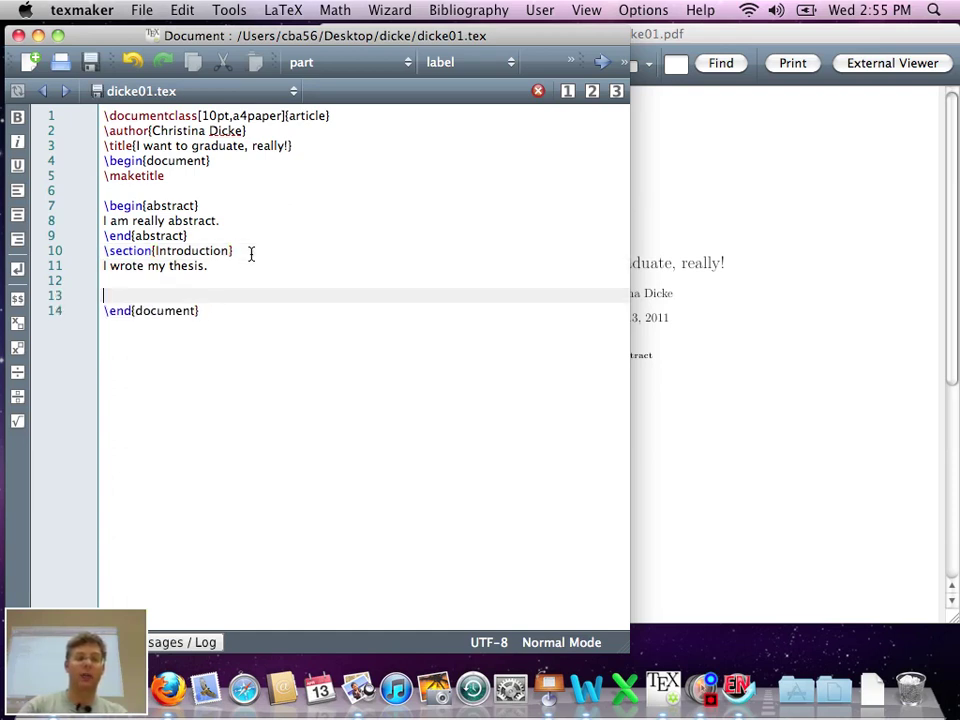
type("\\sub")
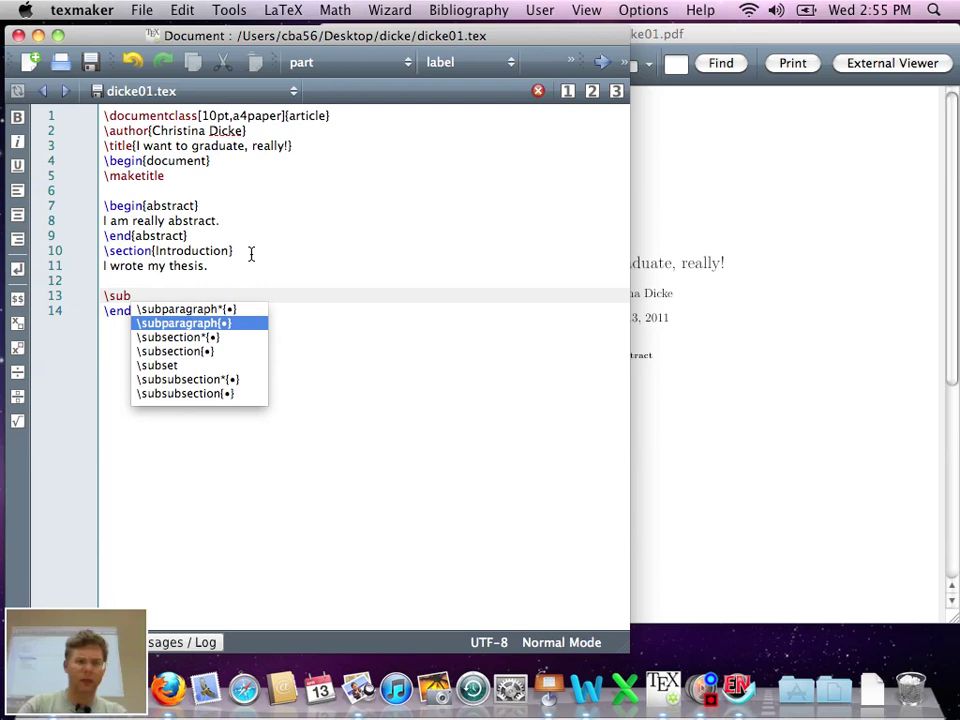
key("Down")
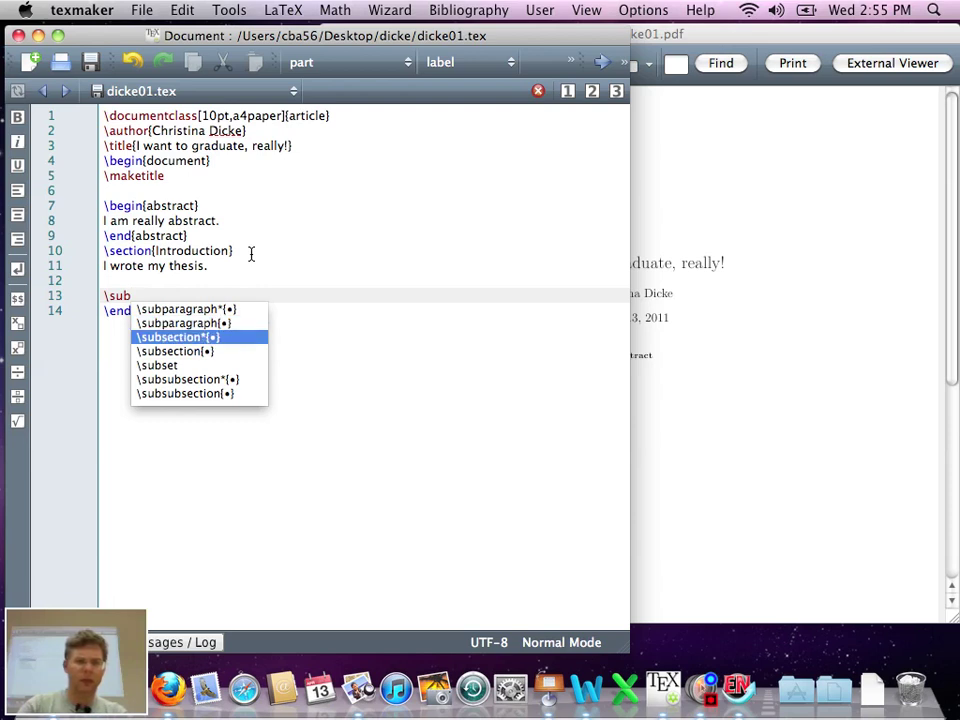
key("Down")
key("Return")
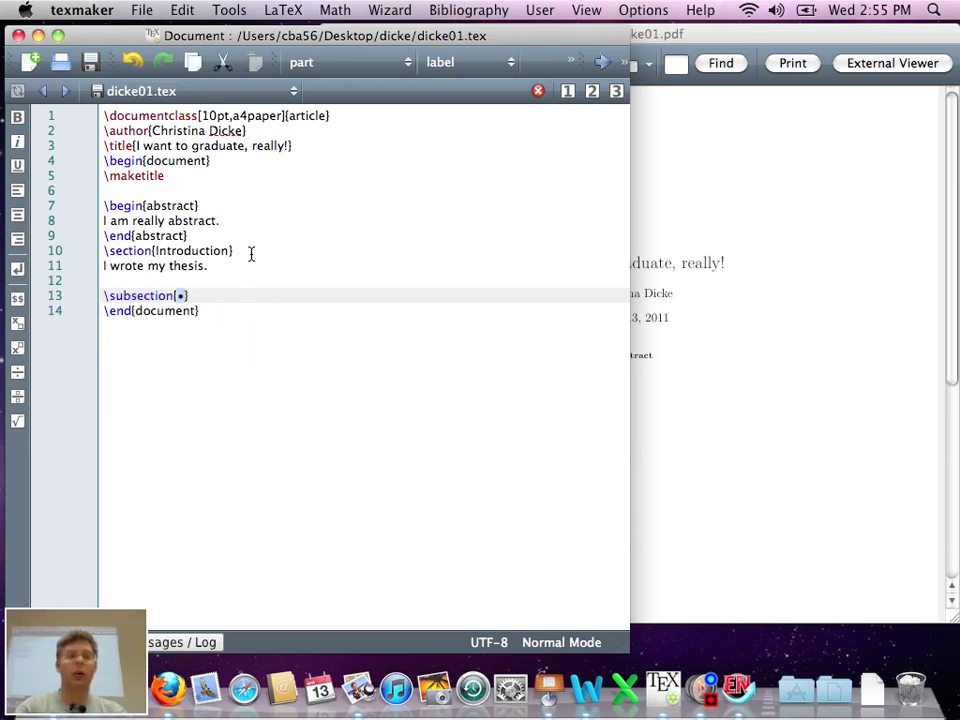
type("B")
key("BackSpace")
type("Bck")
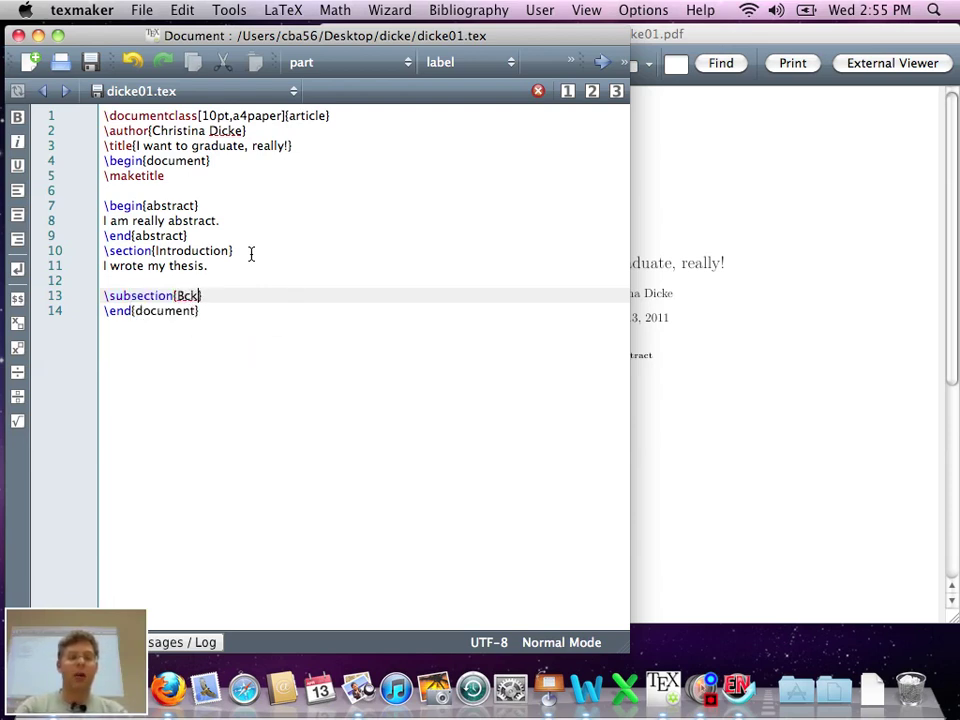
key("BackSpace")
key("BackSpace")
type("ackgroun")
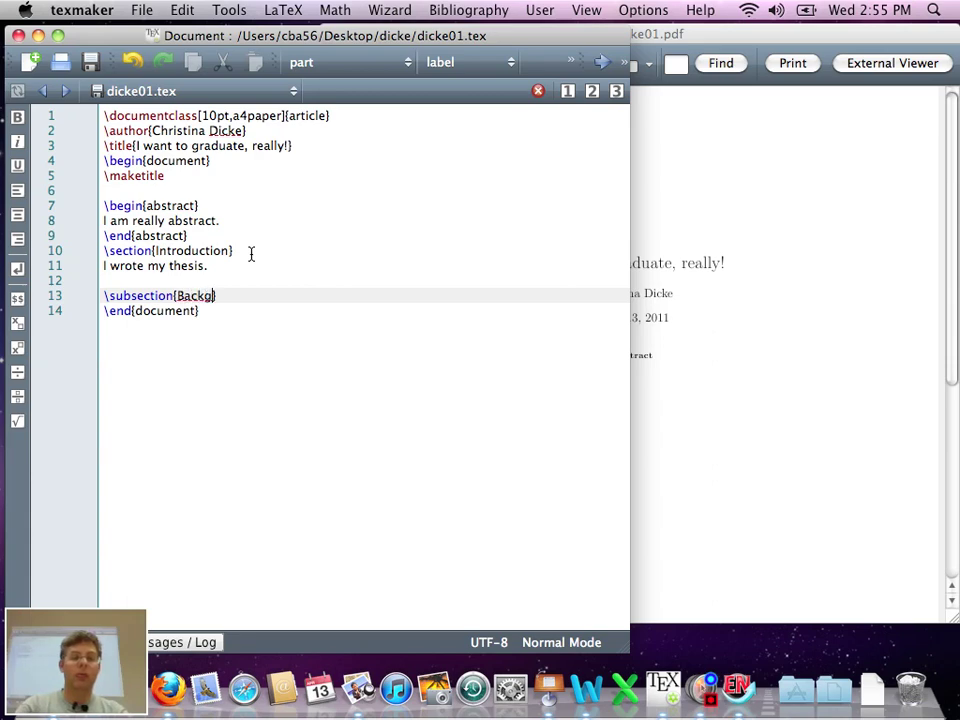
type("d")
Recompile the document, check the Background subsection in the PDF preview, and return to the introduction's body text in the source
key("F1")
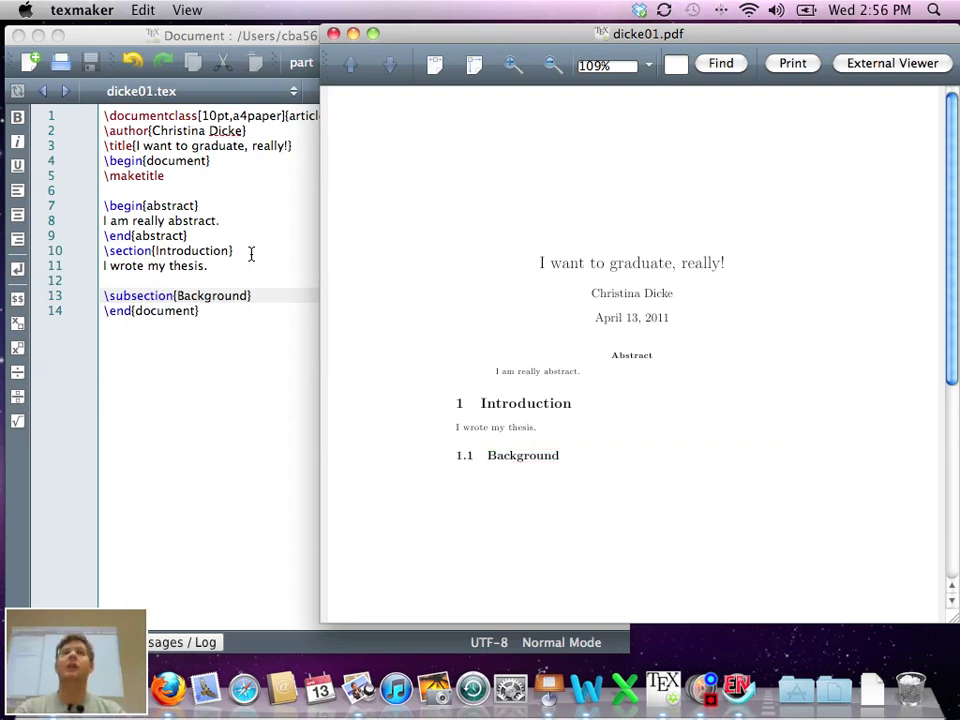
left_click(138, 251)
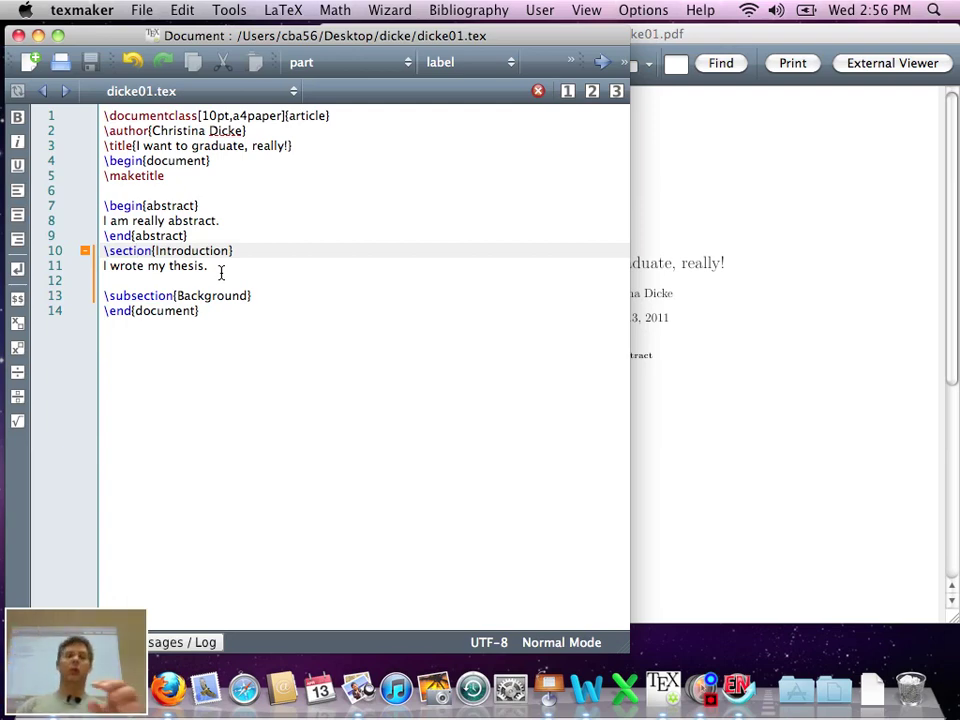
left_click(774, 386)
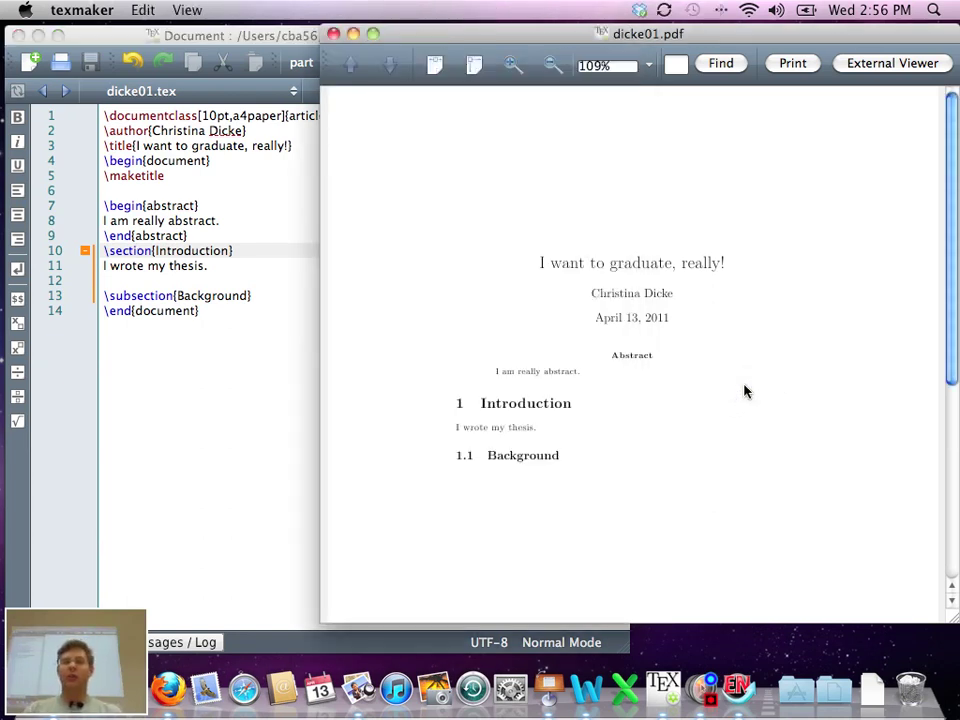
left_click(236, 388)
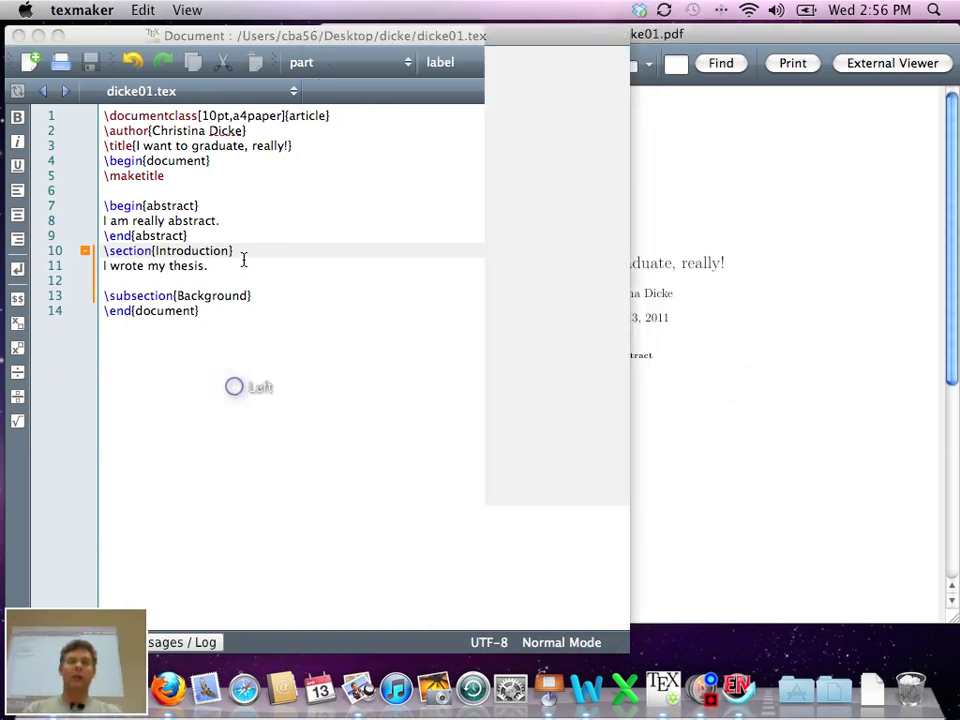
left_click(234, 268)
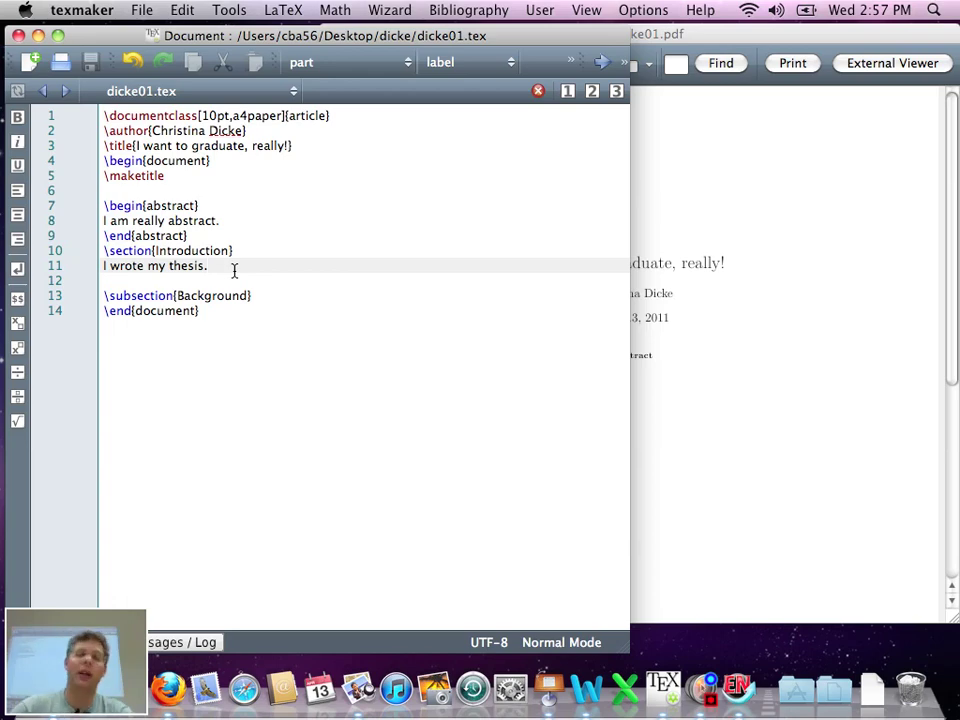
Switch to Word and copy the paragraph under the Manipulation heading in outline of user study02.docx
left_click(167, 690)
key("super+Tab")
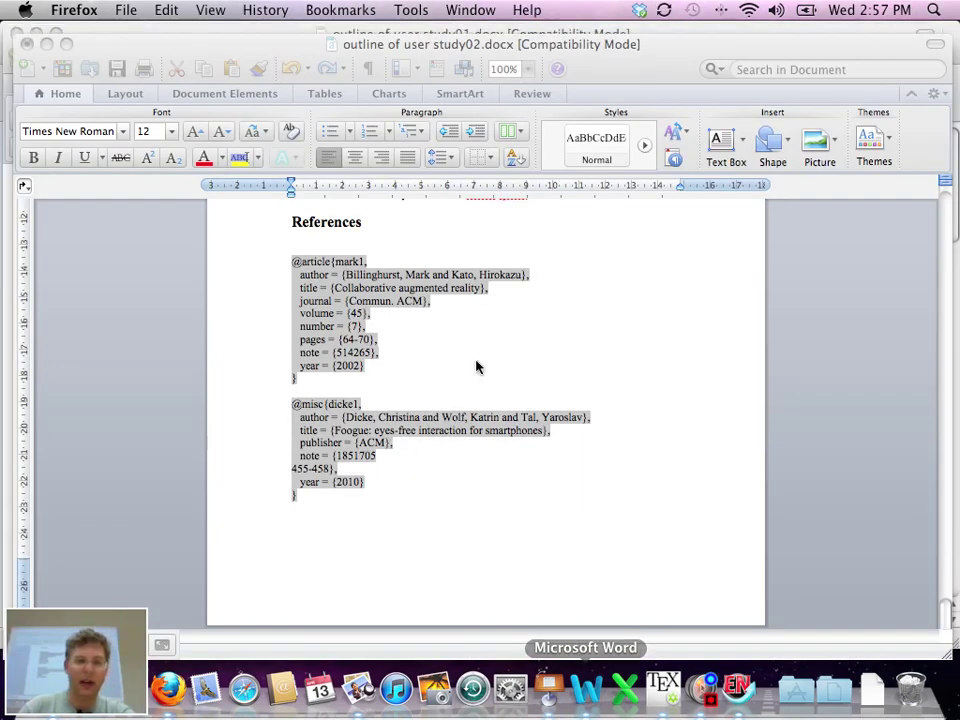
scroll(590, 400, "up", 5)
left_click_drag(944, 555, 944, 327)
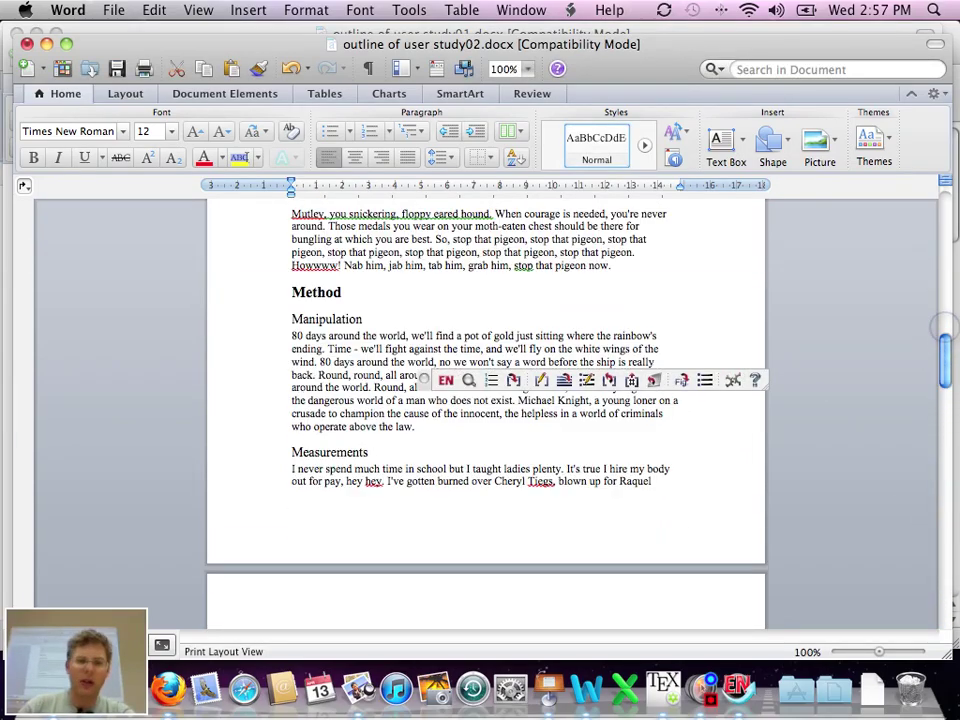
triple_click(291, 335)
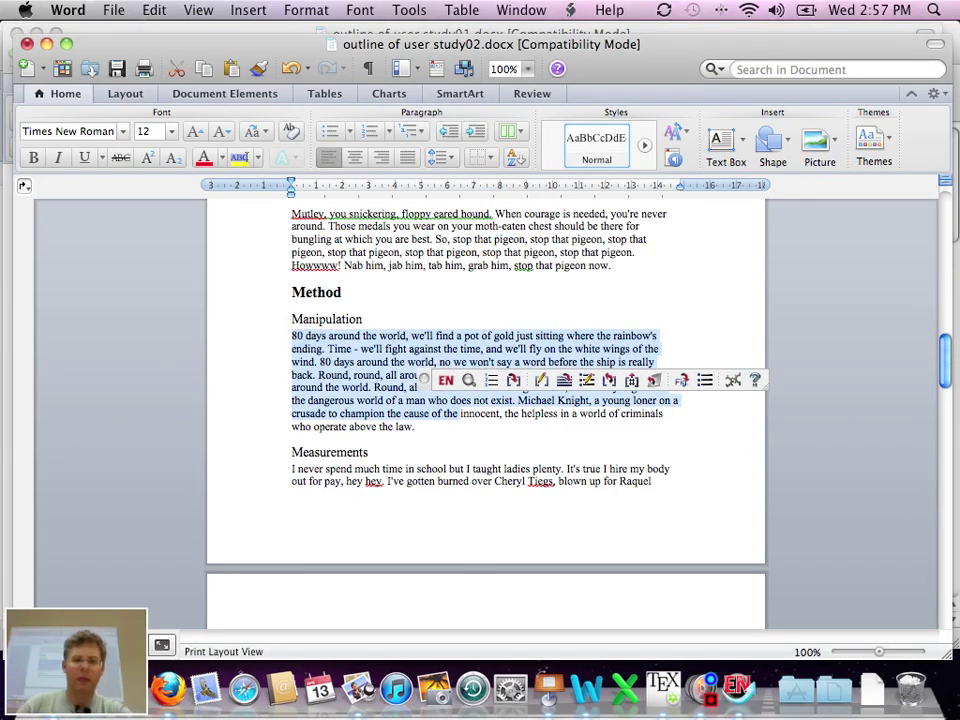
Switch back to Texmaker and replace "I wrote my thesis." with the copied paragraph, leaving a blank line above the Background subsection
key("super+Tab")
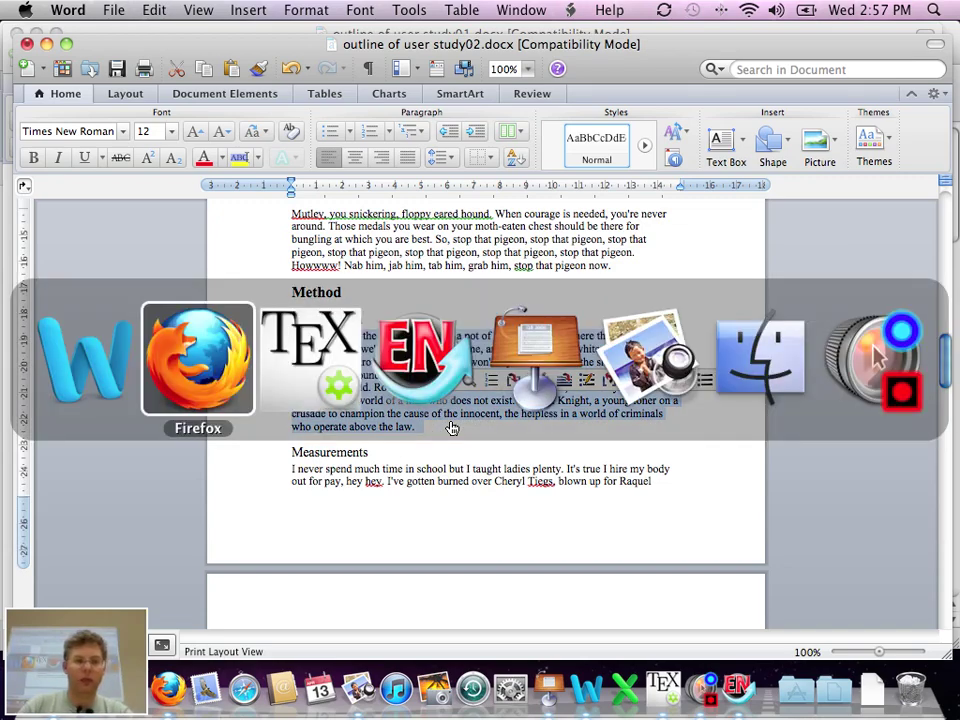
key("super+Tab")
key("super+Tab")
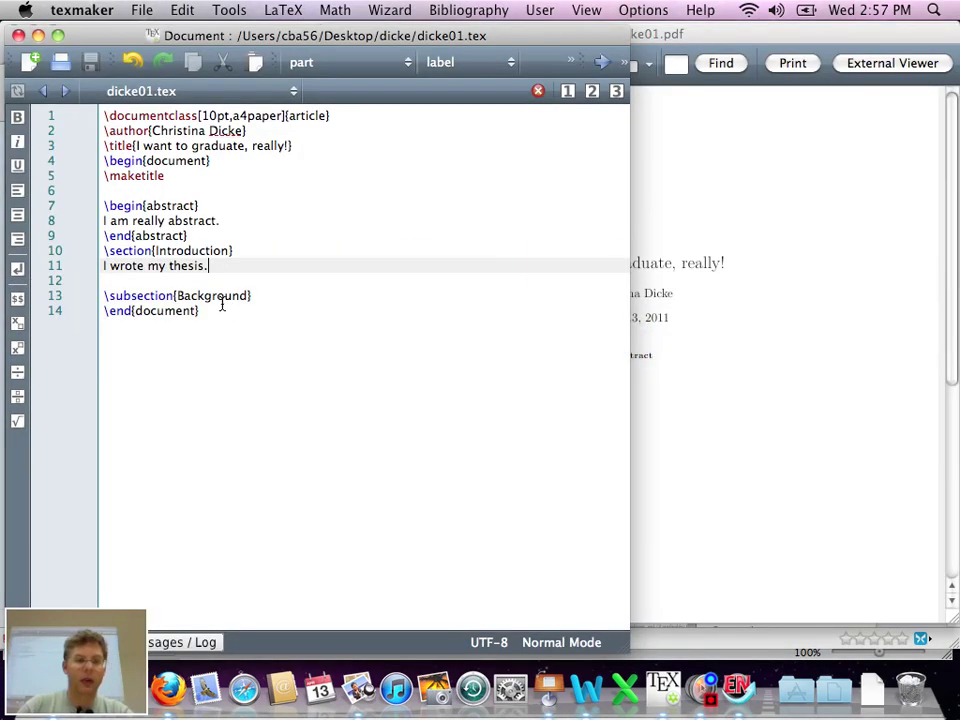
left_click(214, 266)
left_click(74, 266)
type("80 days around the world, we'll find a pot of gold just sitting where the rainbow's ending. Time – we'll fight against the time, and we'll fly on the white wings of the wind. 80 days around the world, no we won't say a word before the ship is really back. Round, round, all around the world. Round, all around the world. Round, all around the world. Round, all around the world. Knight Rider, a shadowy flight into the dangerous world of a man who does not exist. Michael Knight, a young loner on a crusade to champion the cause of the innocent, the helpless in a world of criminals who operate above the law.")
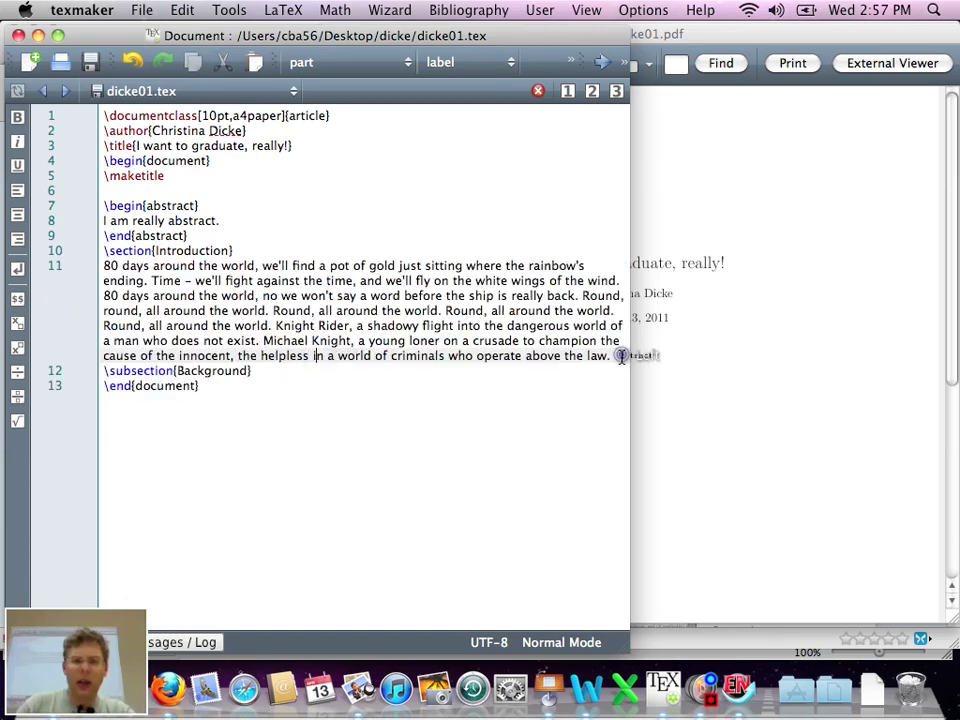
key("Return")
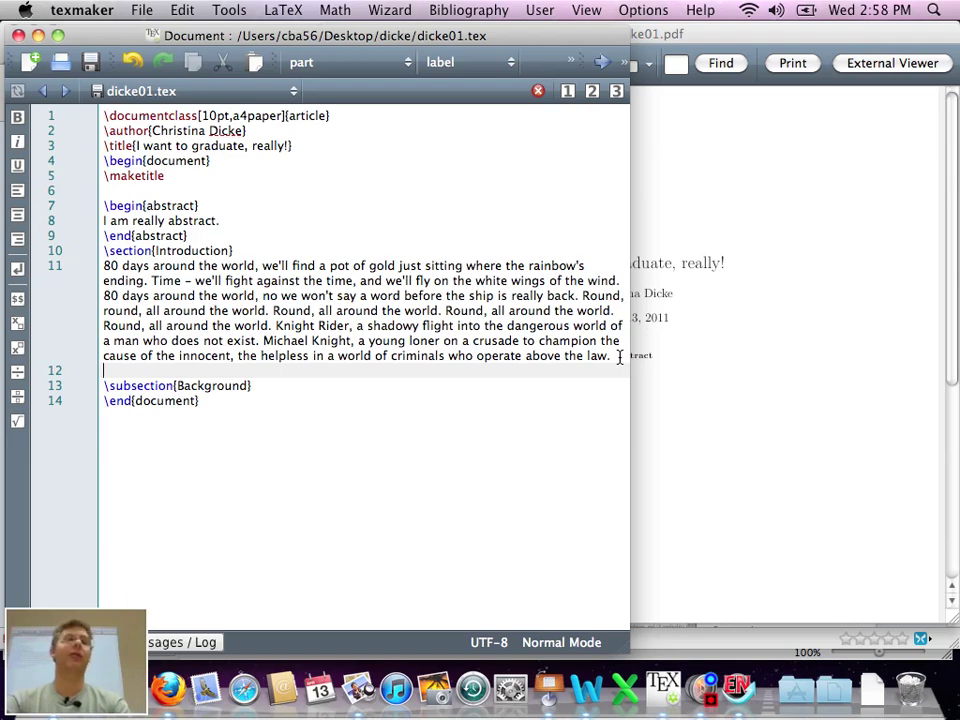
Add \usepackage{graphicx} on a new line below the \documentclass declaration and save the document
left_click(345, 120)
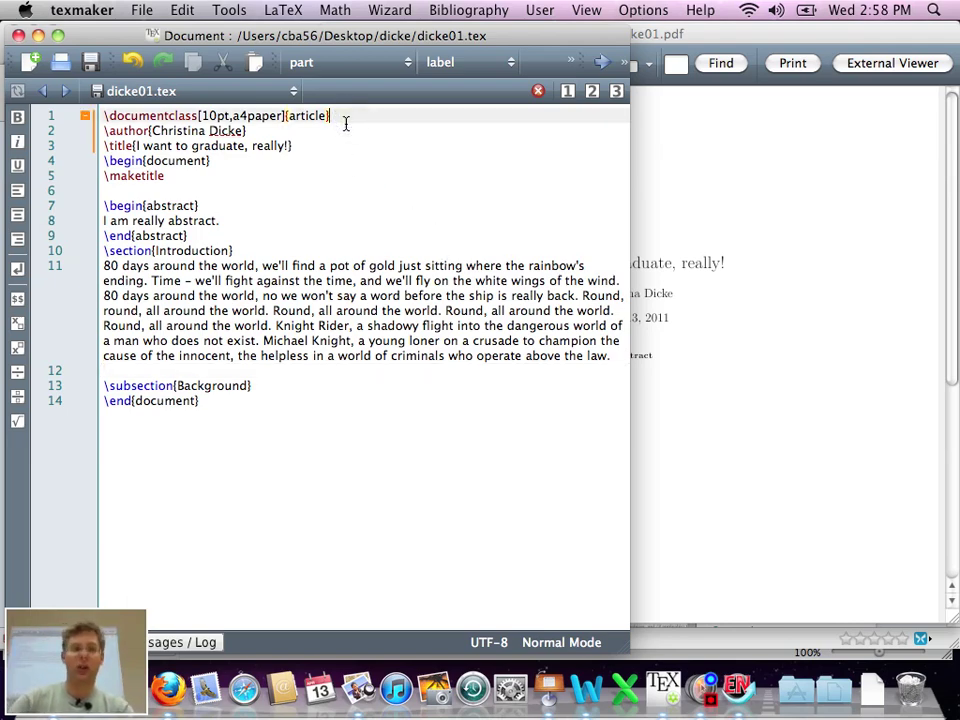
key("Return")
type("\\use")
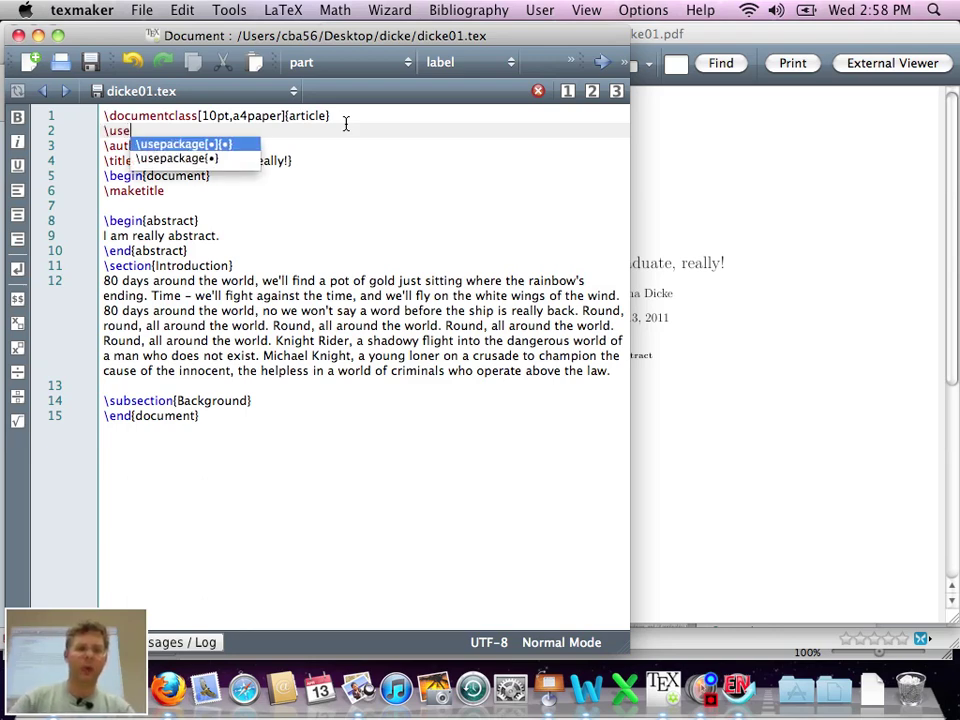
key("Down")
key("Return")
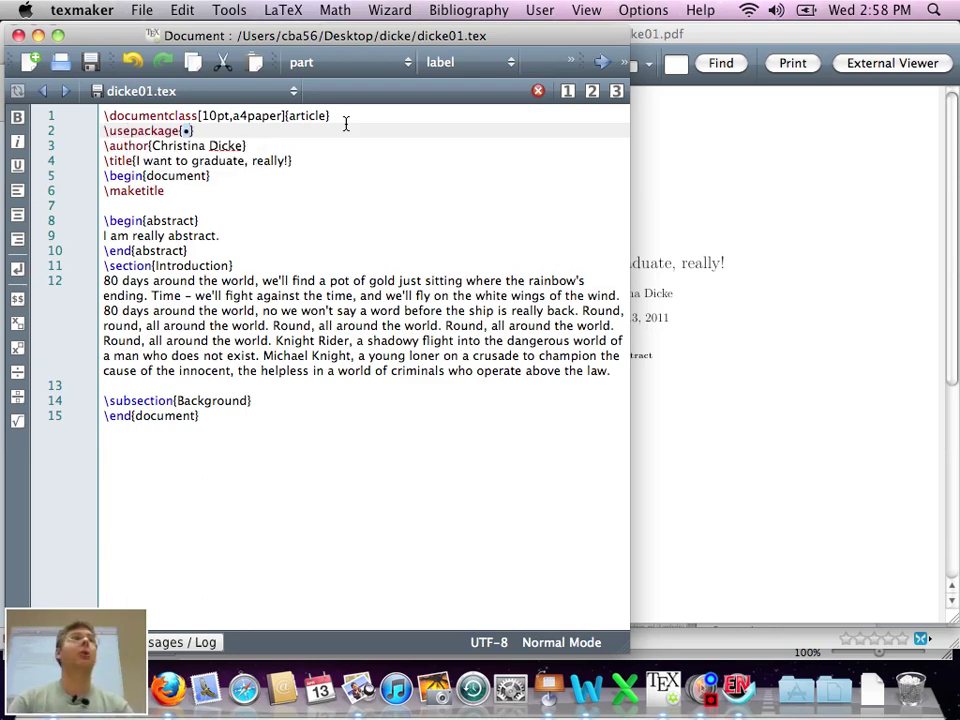
type("graphi")
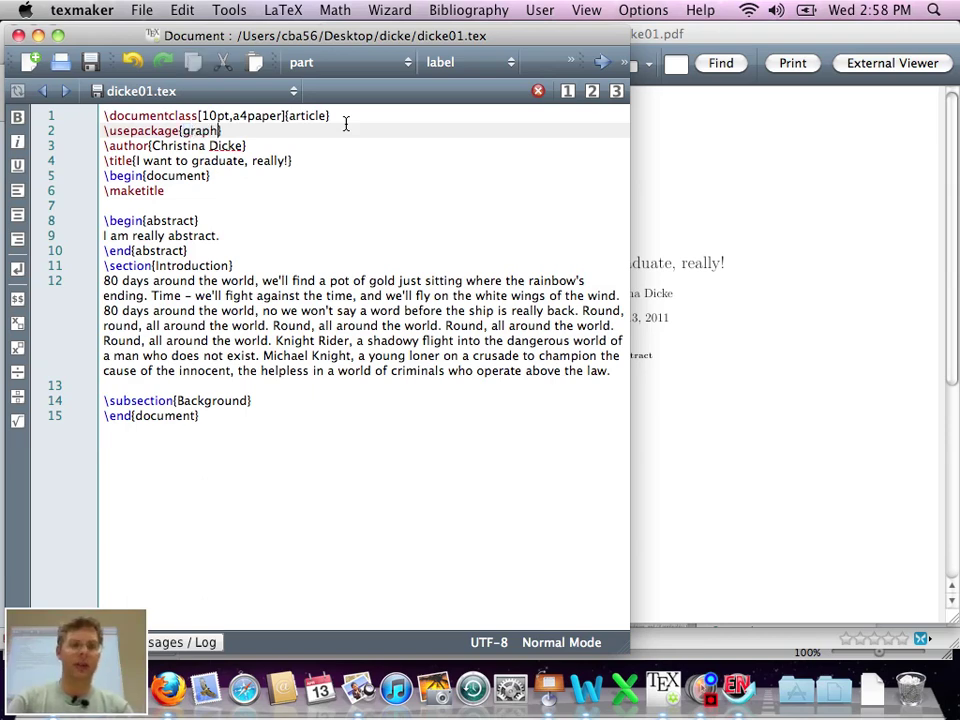
type("cx")
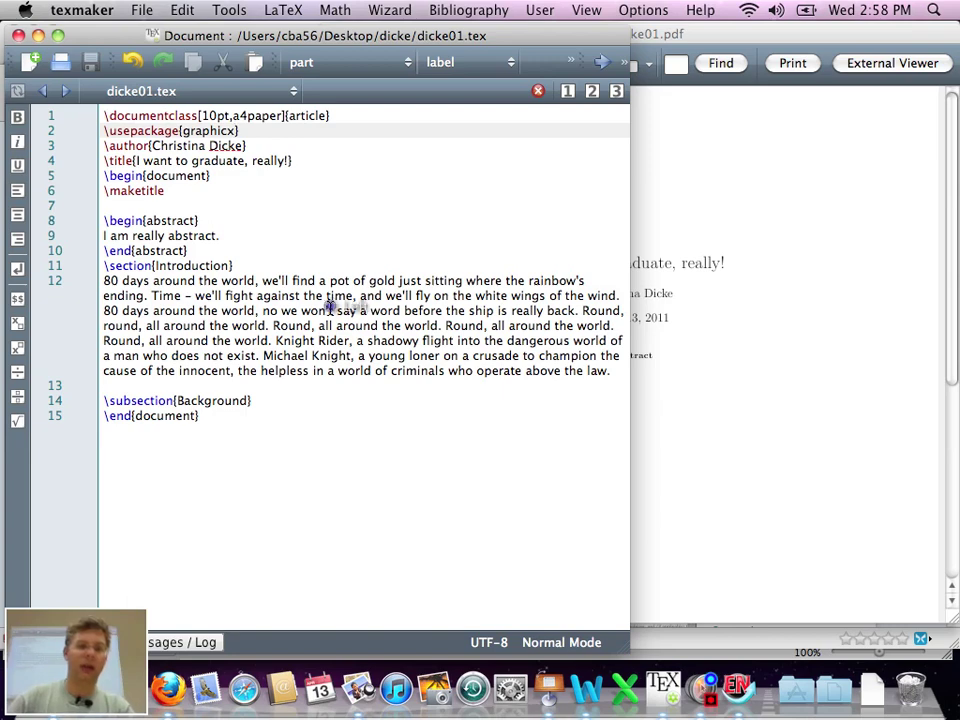
key("super+s")
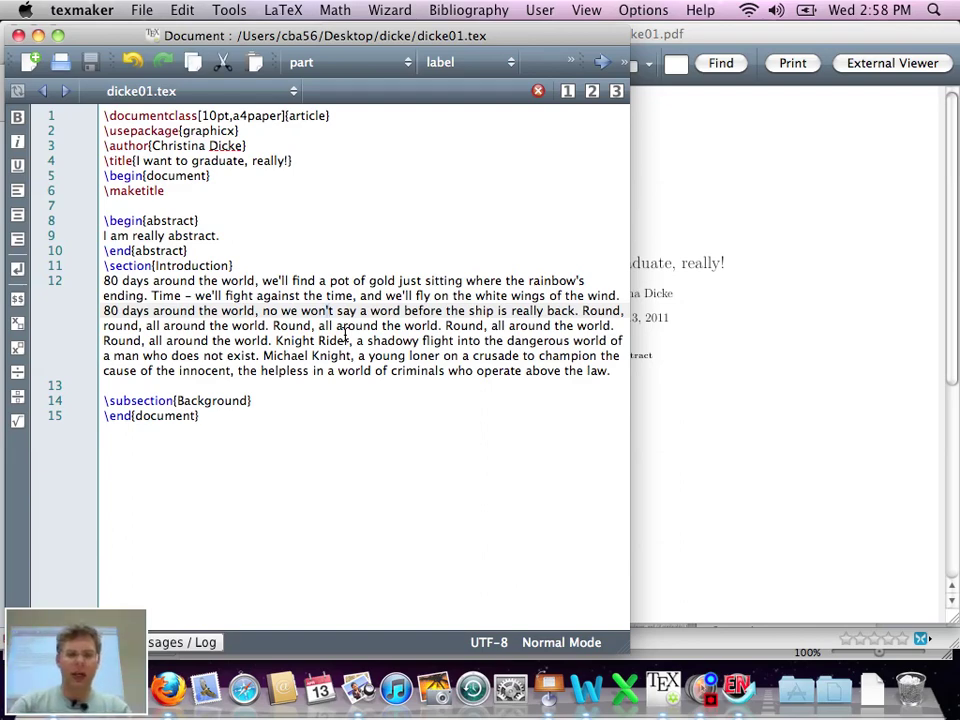
Replace all curly apostrophes in the document with straight ones, starting at the beginning
key("super+f")
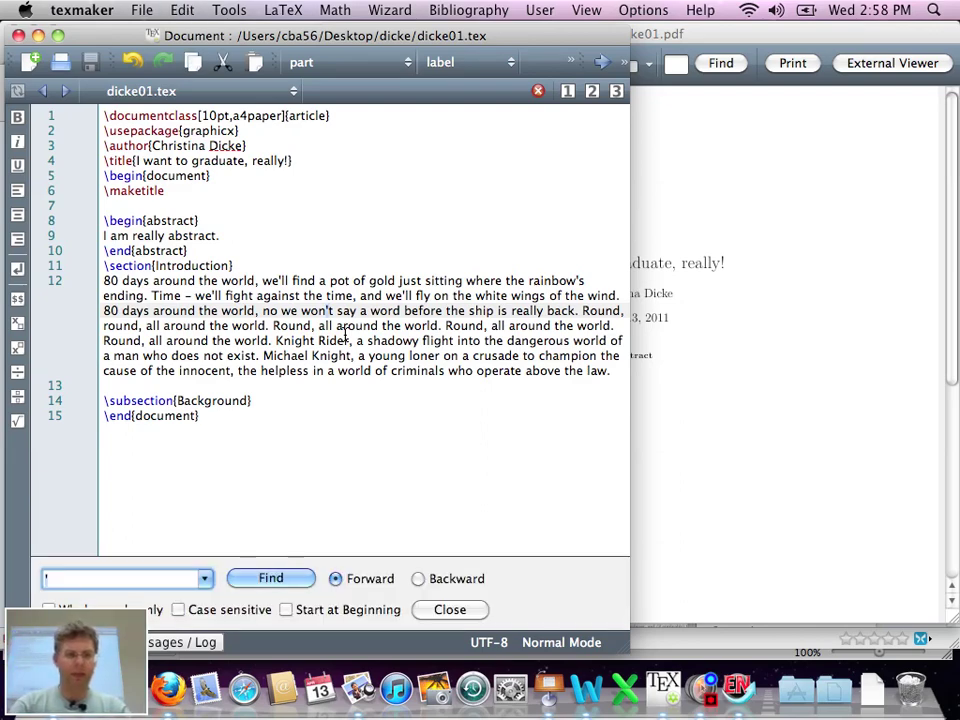
key("Escape")
key("super+r")
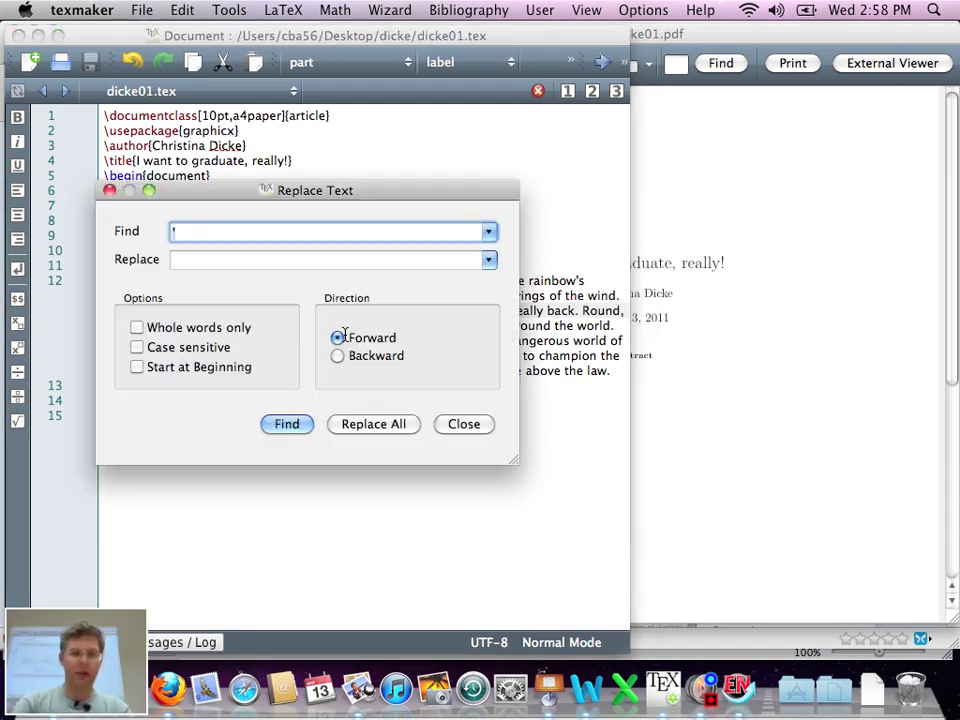
key("Tab")
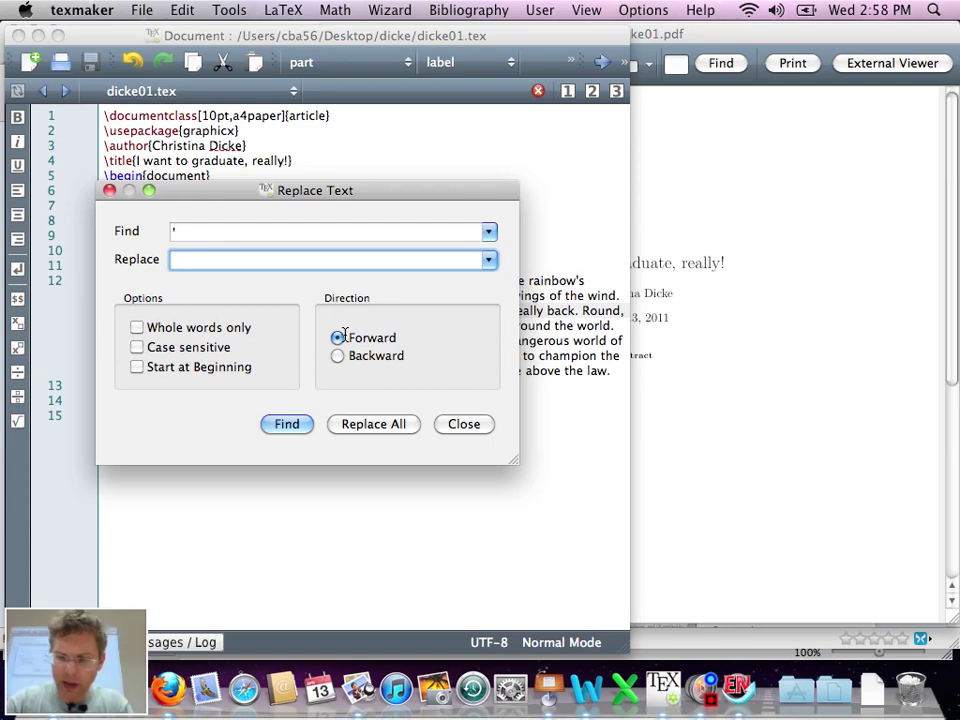
type("'")
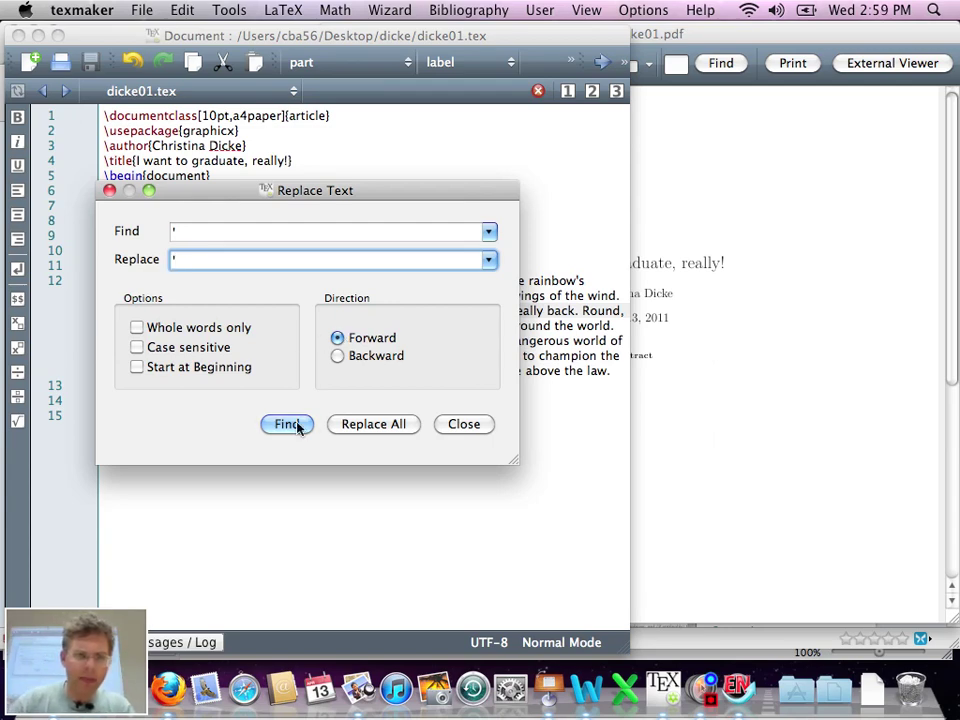
left_click(372, 425)
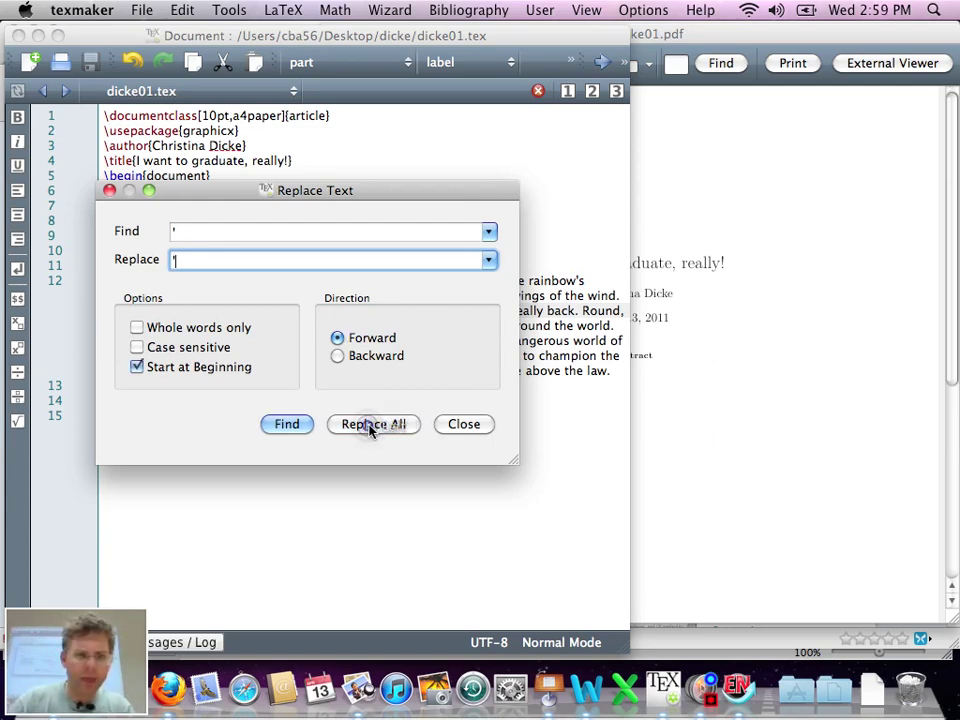
left_click(468, 424)
Recompile the document, check the apostrophes in the introduction of the PDF preview, and return to the source
left_click(405, 399)
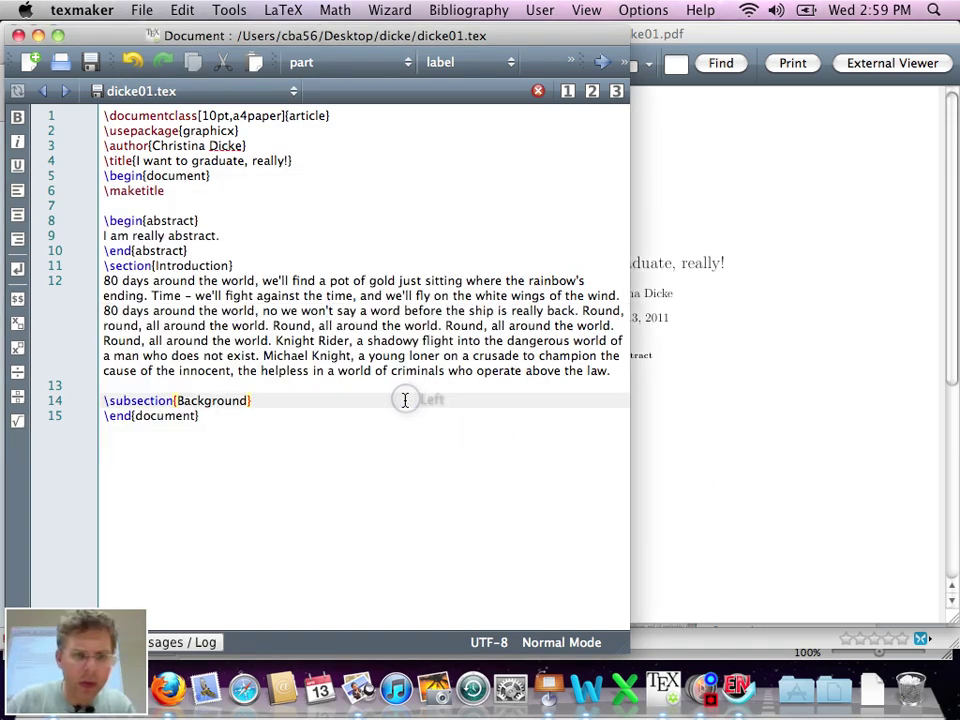
key("F1")
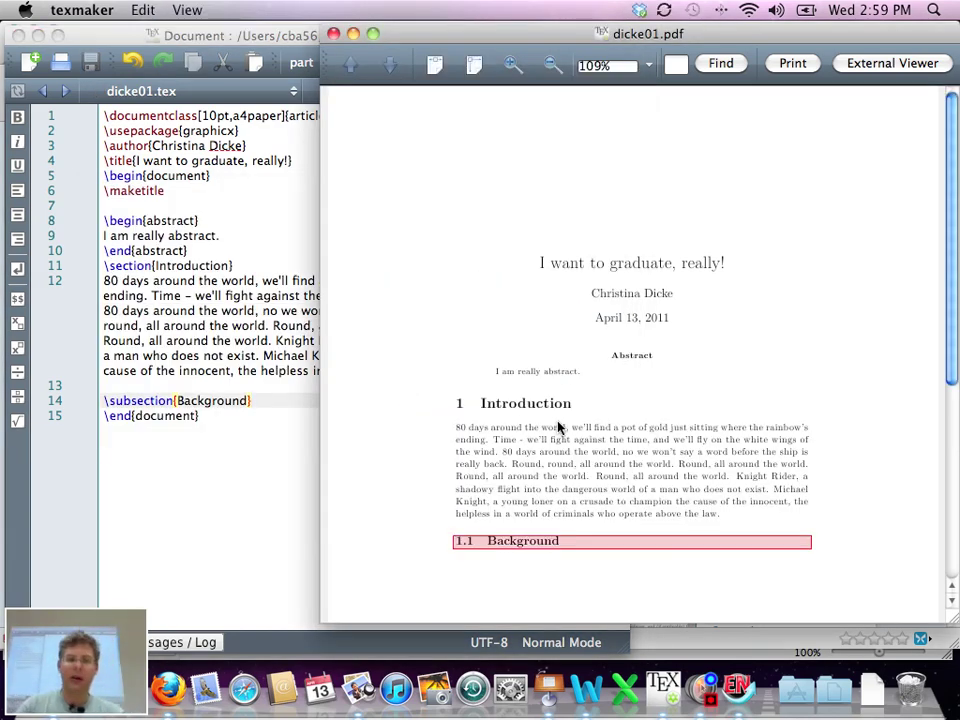
left_click(240, 325)
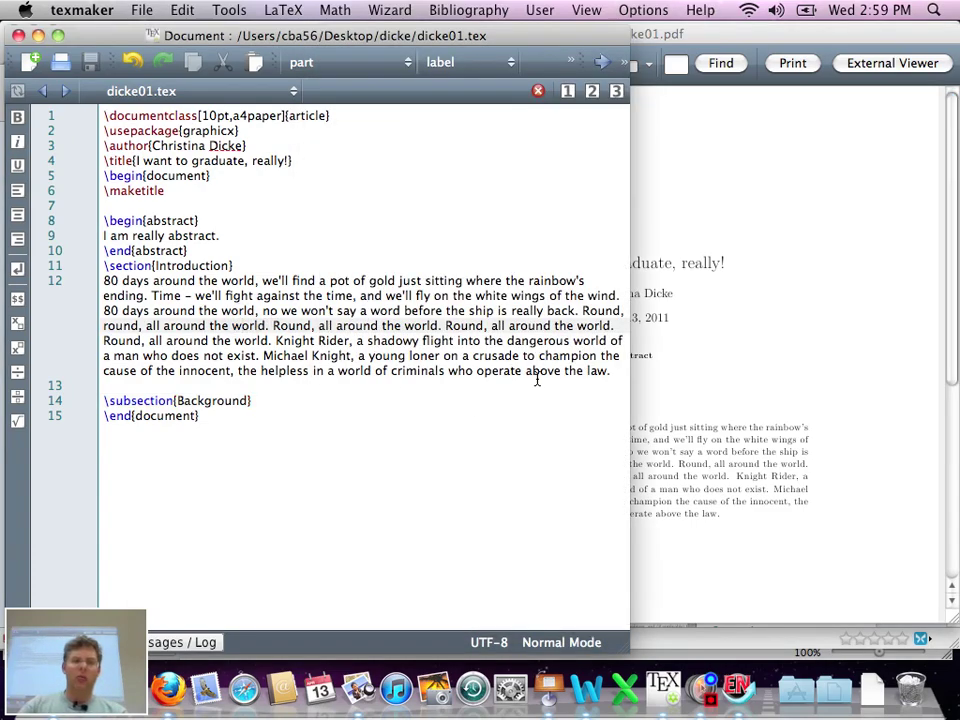
Copy the introduction's body paragraph and paste it under the Background subsection, with a blank line above and below it
key("super+Tab")
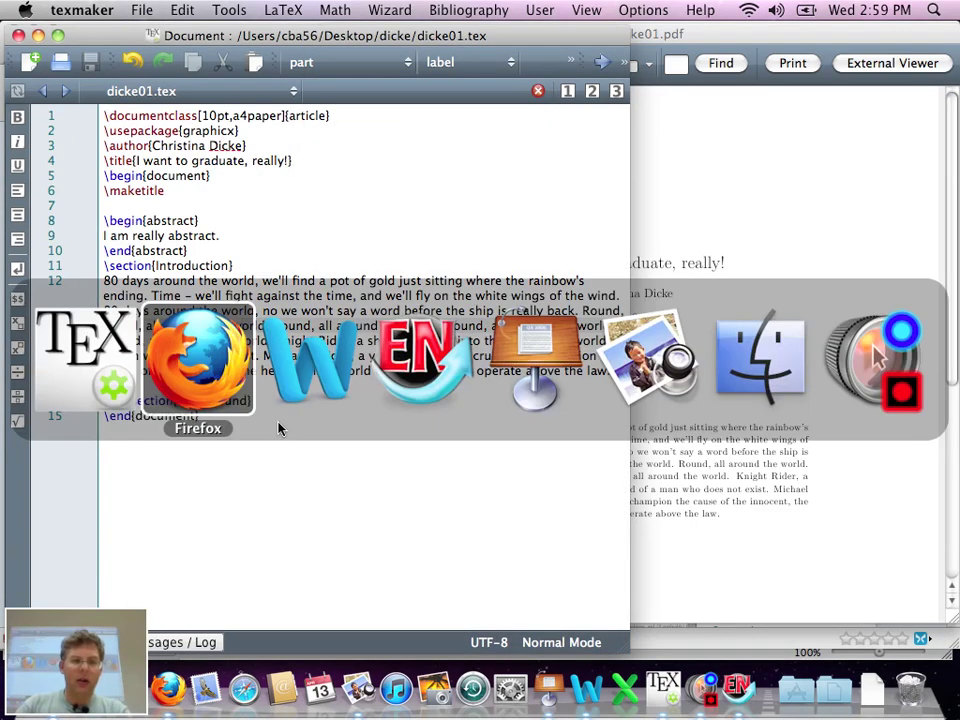
key("super+Tab")
left_click_drag(613, 376, 90, 281)
key("super+c")
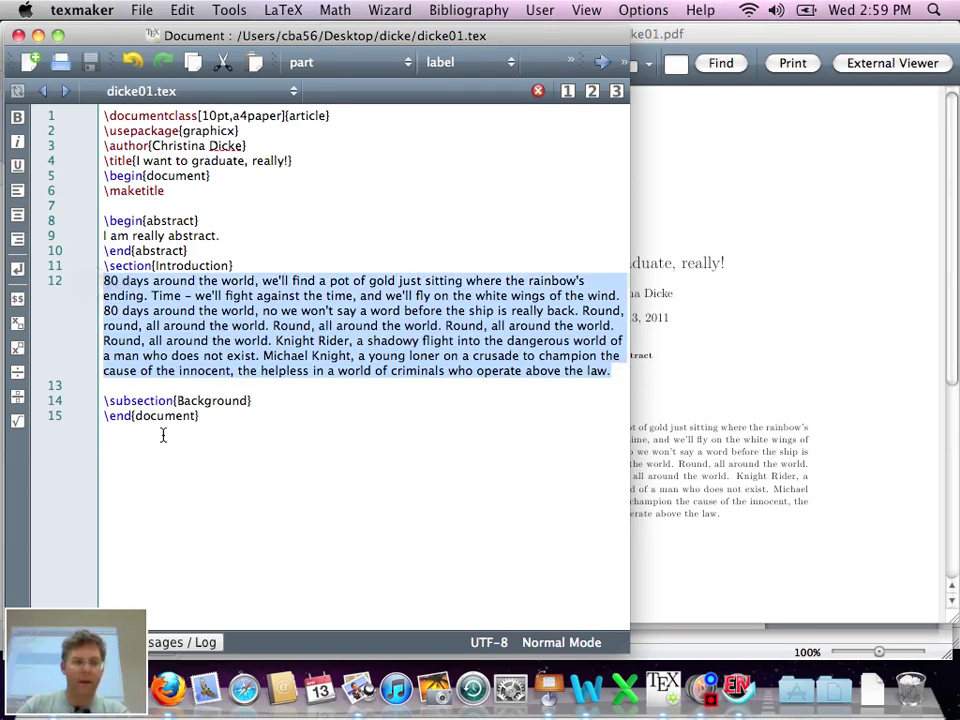
left_click(262, 403)
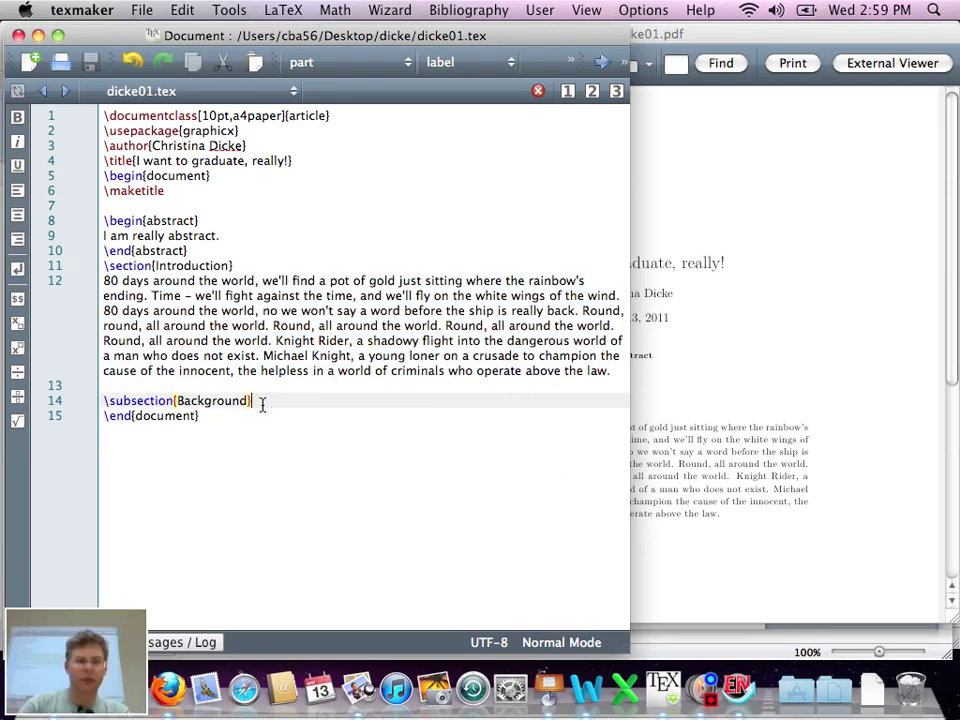
key("Return")
key("Return")
key("super+v")
key("Return")
key("Return")
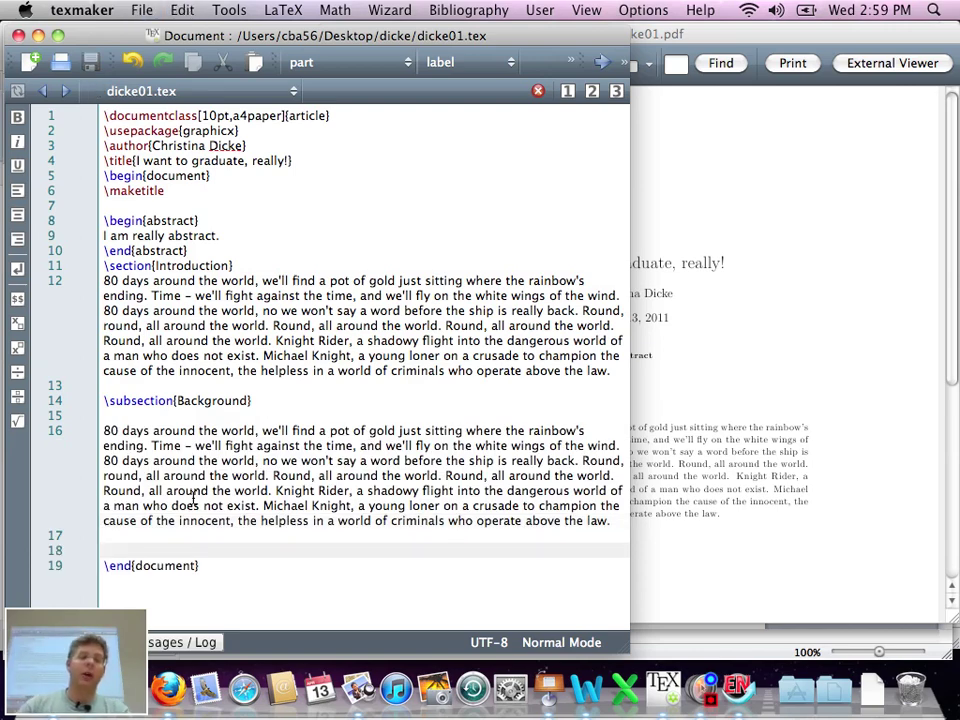
Split the Background paragraph before "Knight Rider" and leave empty lines between the two parts for a figure
left_click_drag(274, 490, 350, 490)
key("Left")
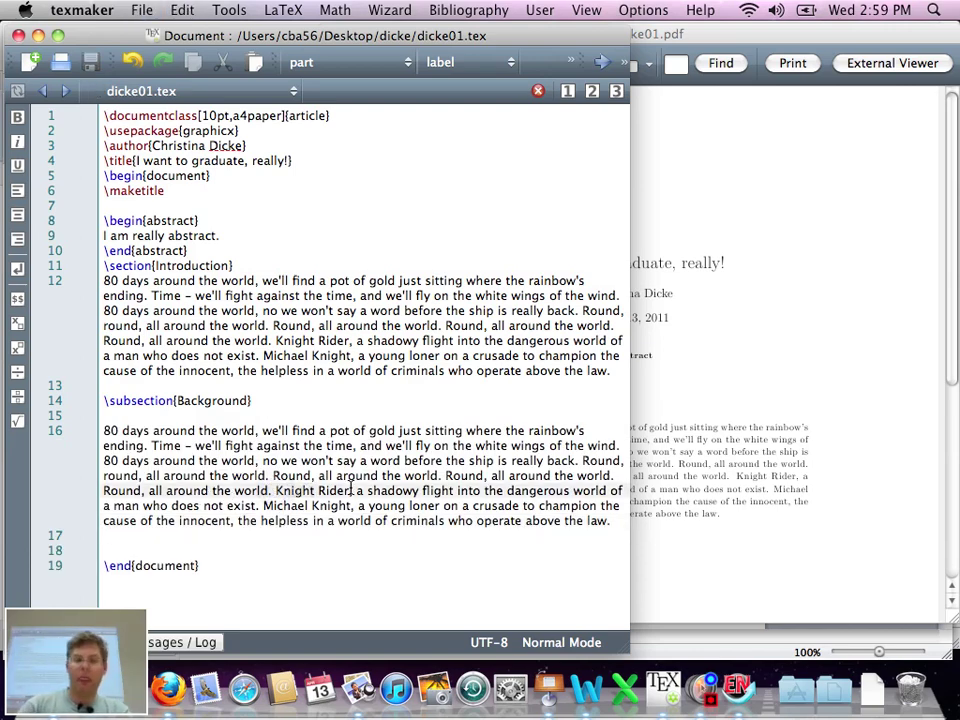
key("Return")
key("Return")
key("Return")
key("Up")
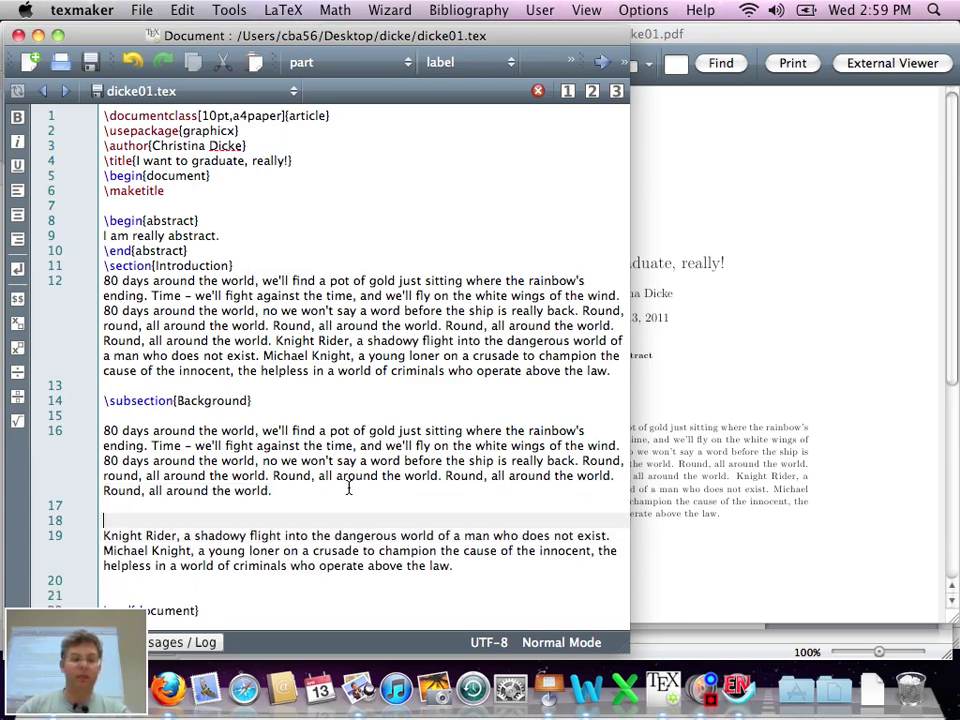
Switch to Finder, copy graph01.pdf from the publishing process folder into the dicke folder, and return to Texmaker
key("super+Tab")
key("super+Tab")
key("super+Tab")
key("super+Tab")
key("super+Tab")
key("super+Tab")
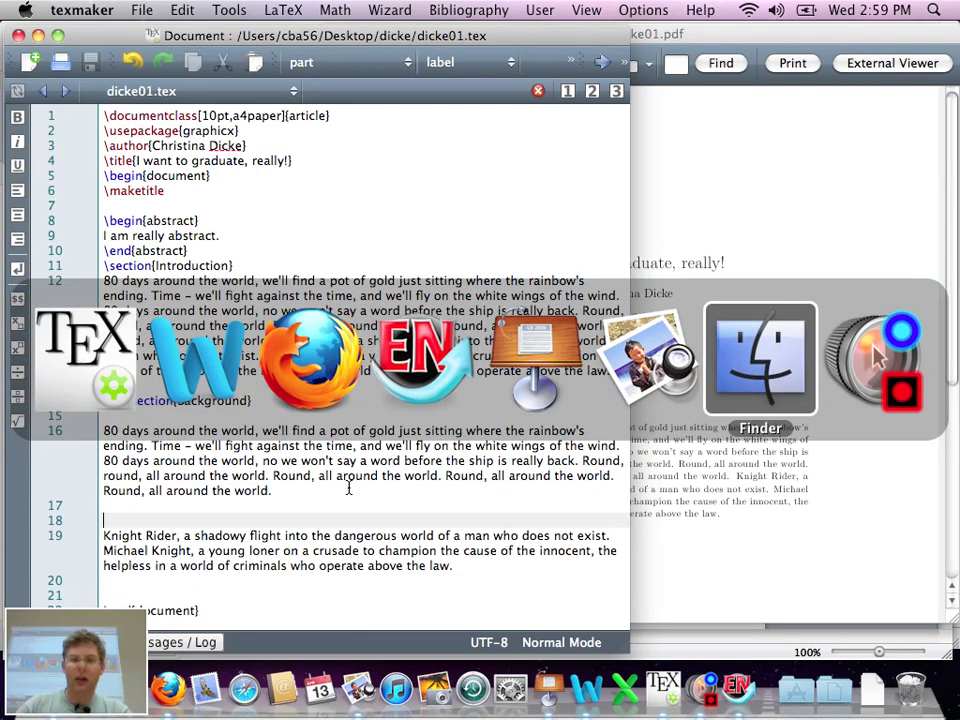
key("super+Tab")
key("super+shift+Tab")
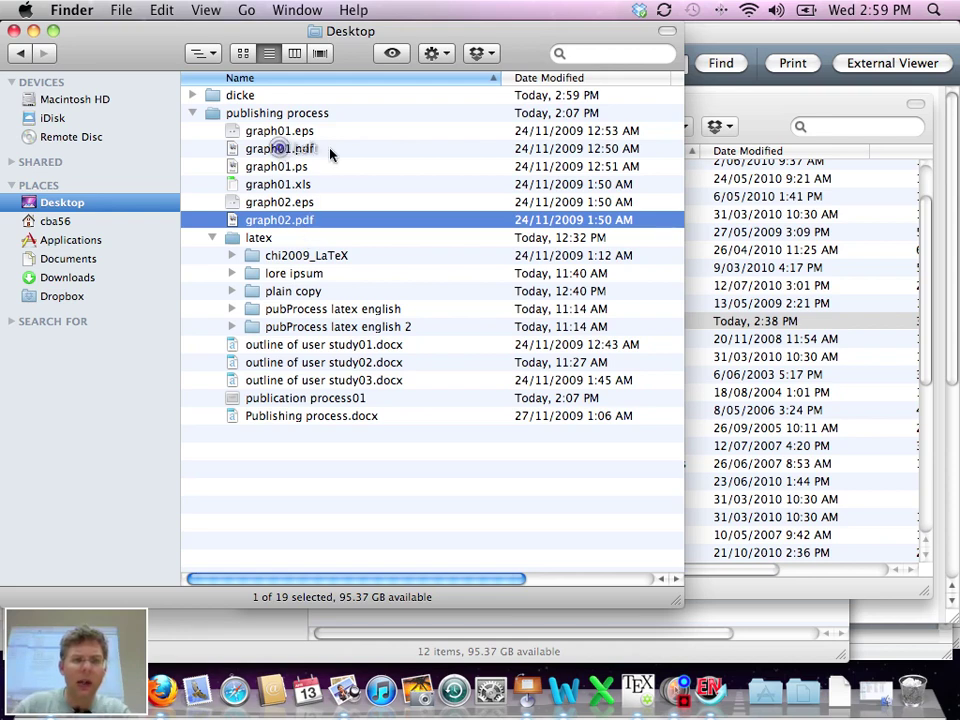
left_click_drag(330, 153, 267, 280)
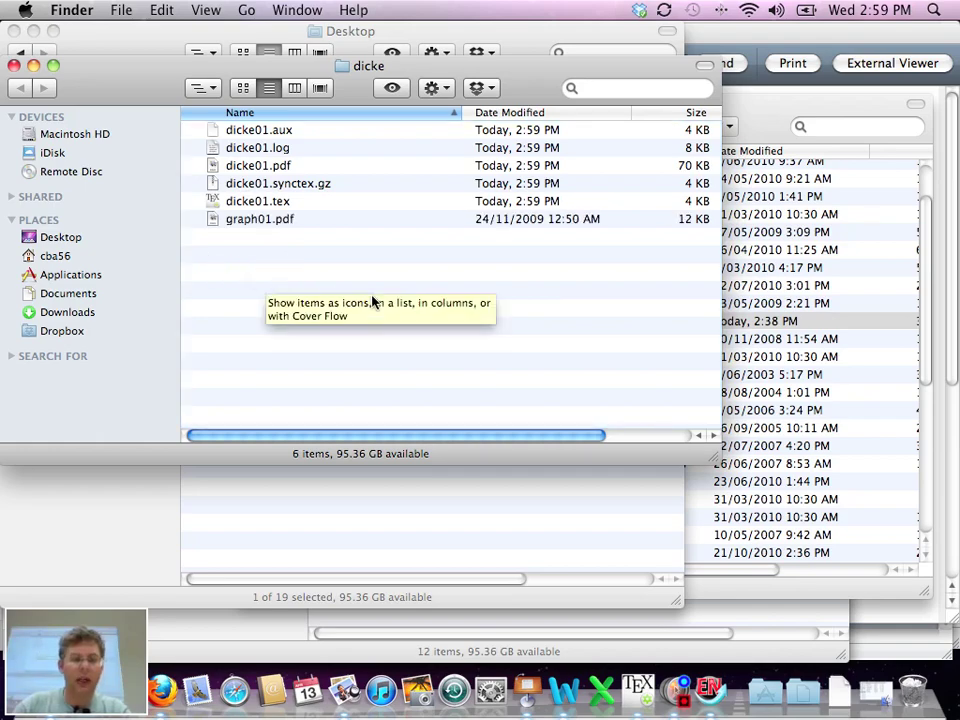
key("super+Tab")
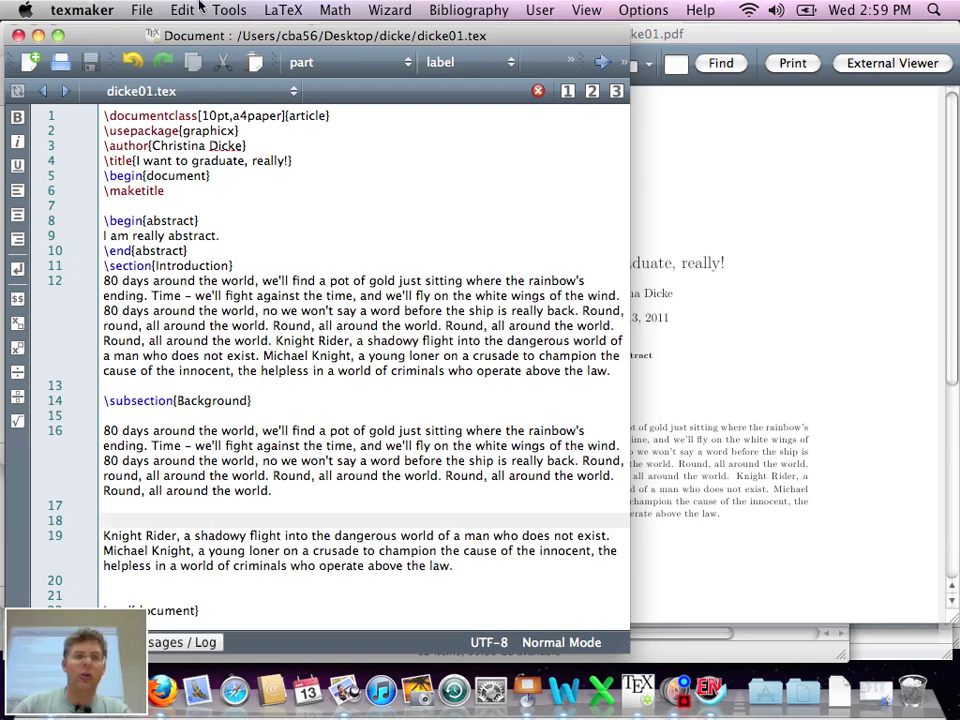
Start inserting an \includegraphics command between the two Background paragraphs and choose dicke01.pdf as the image file
left_click(281, 10)
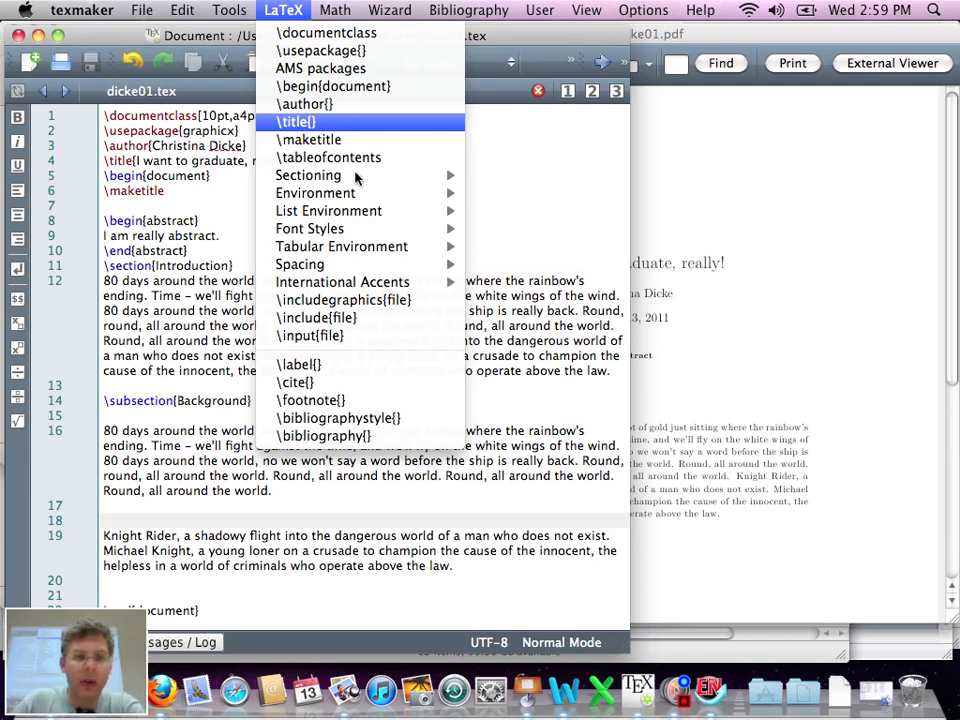
mouse_move(366, 222)
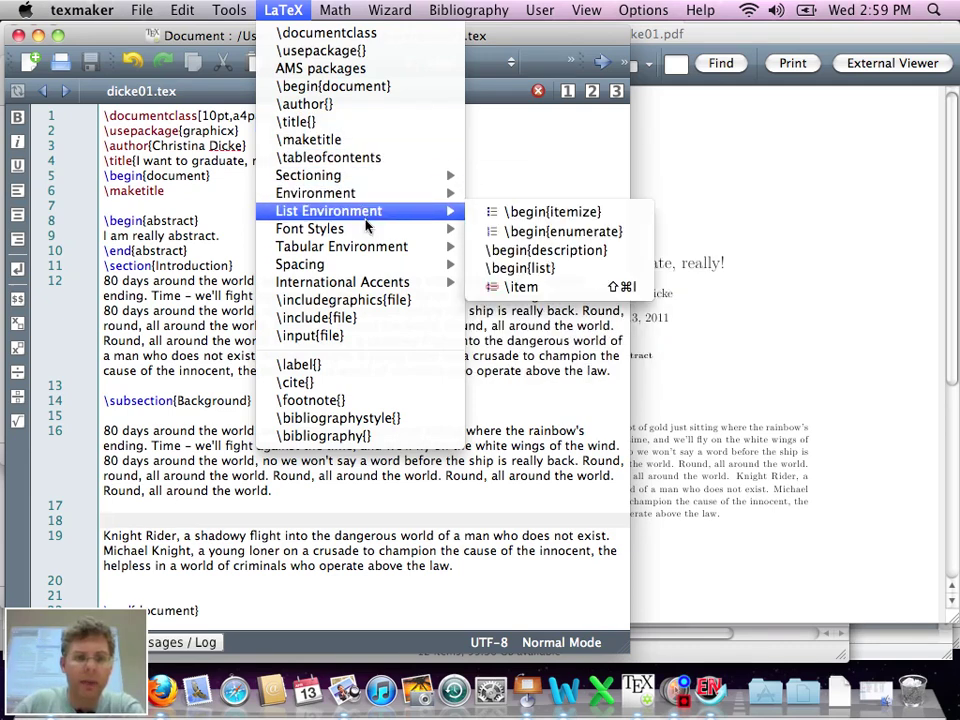
left_click(401, 301)
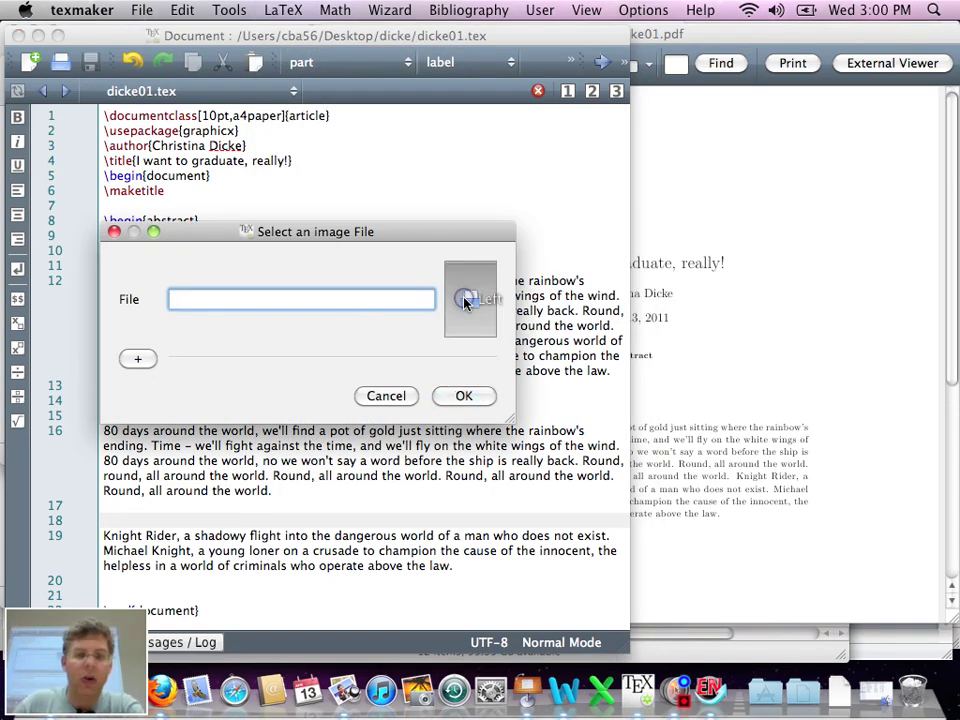
left_click(465, 300)
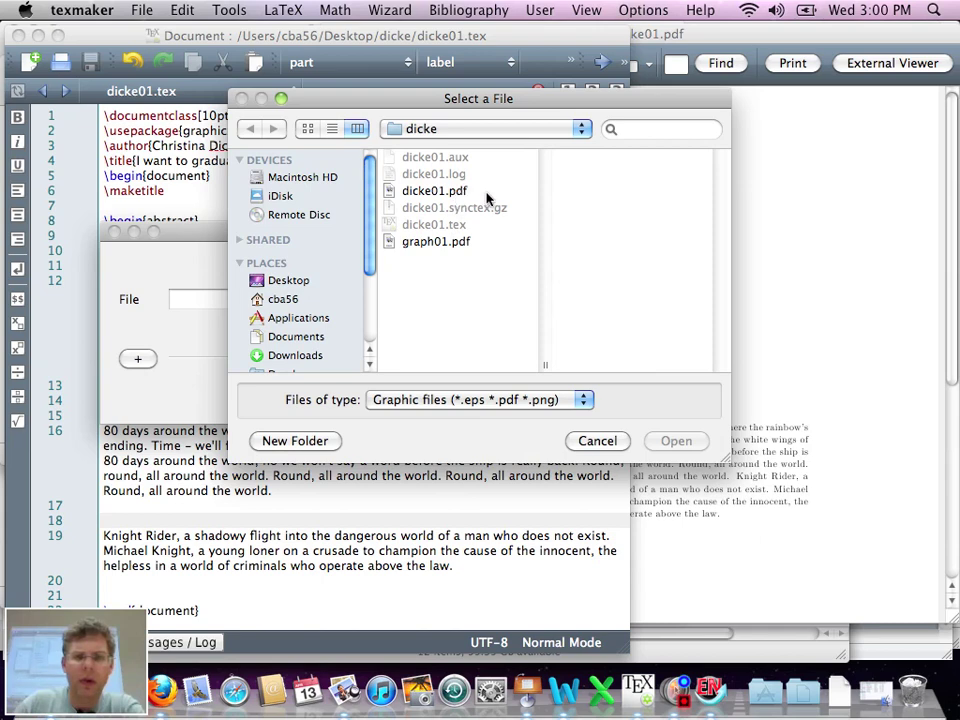
left_click_drag(420, 191, 645, 432)
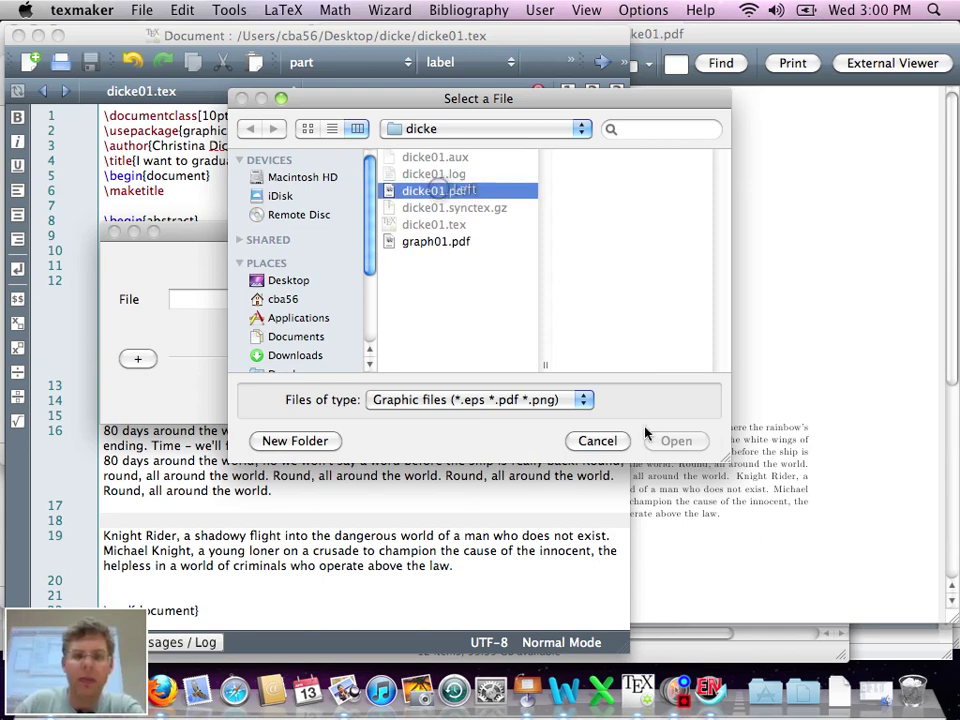
left_click(678, 440)
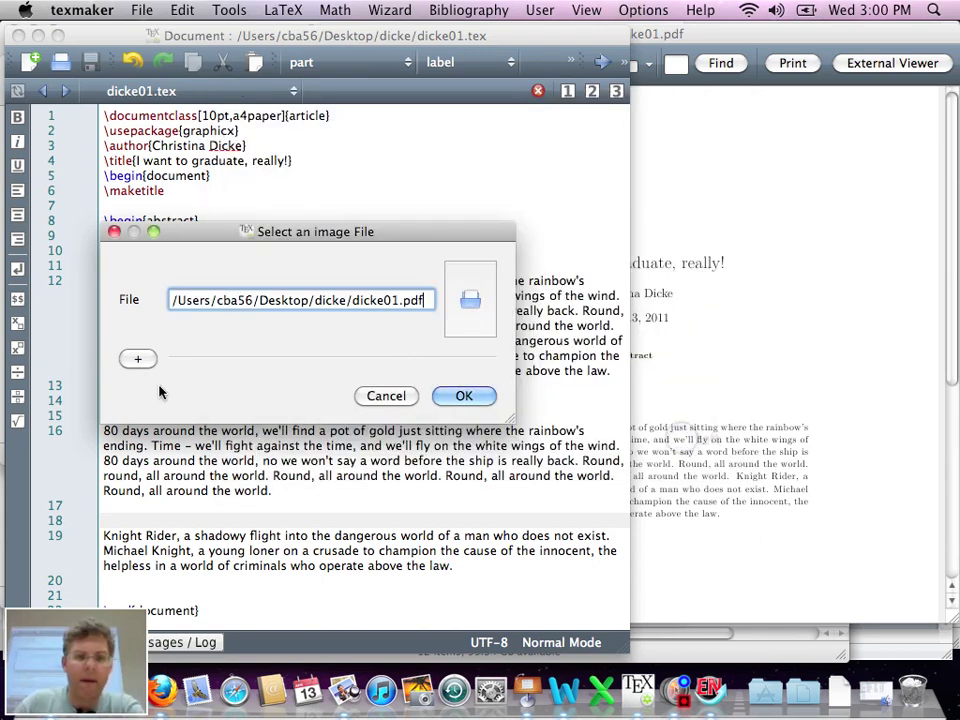
Expand the figure environment options, enter the caption "This is my file", and place the caption below the image
left_click(138, 358)
left_click(227, 389)
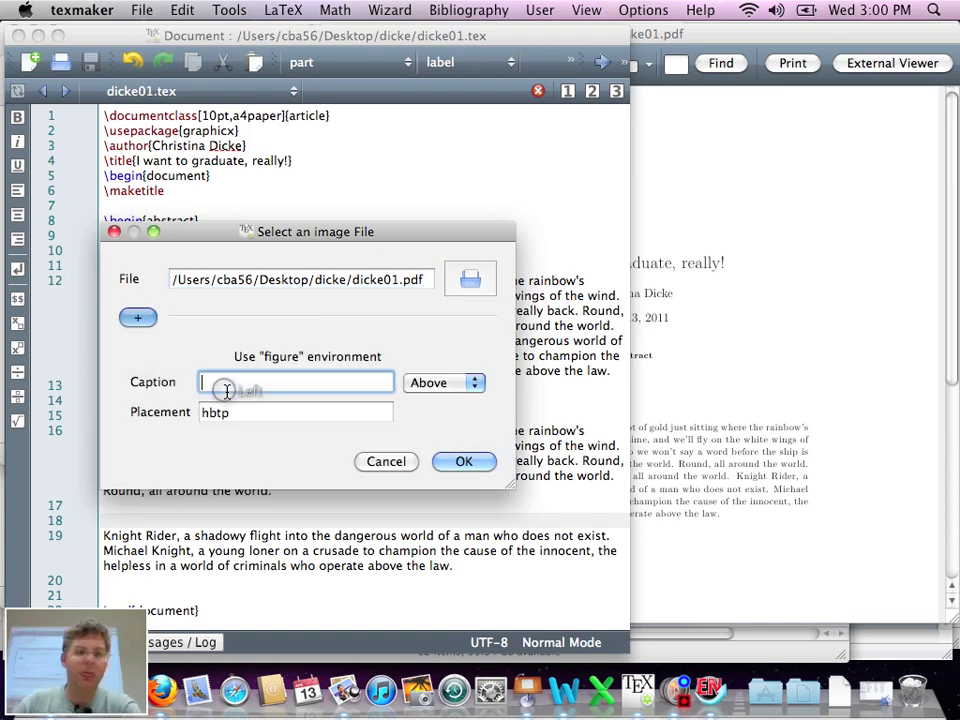
type("This is ")
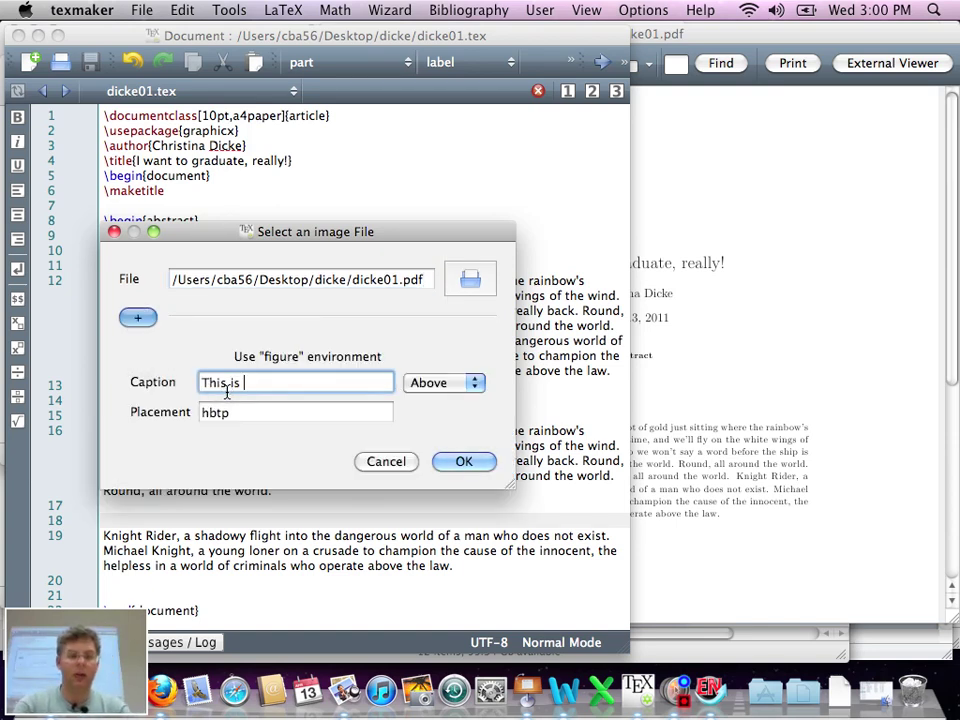
type("my file")
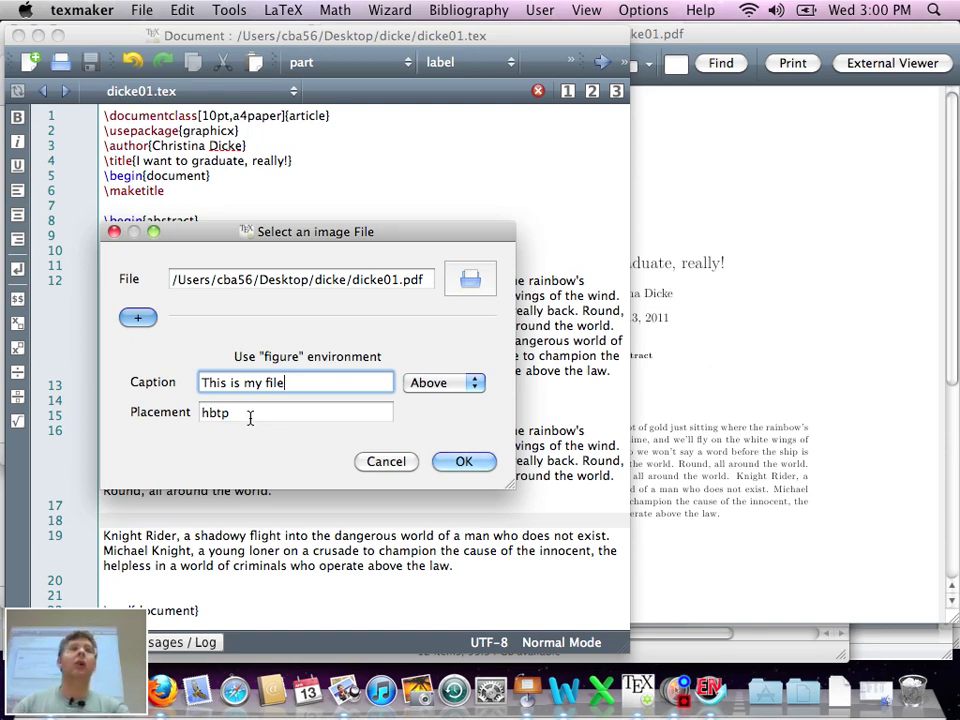
left_click(251, 414)
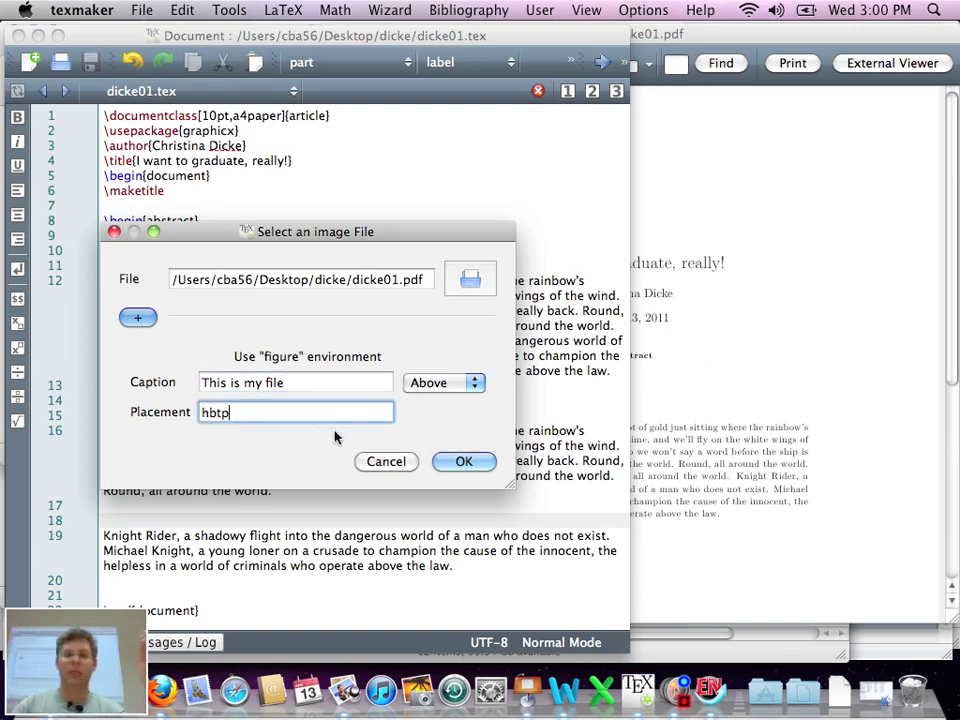
left_click(457, 386)
left_click(452, 398)
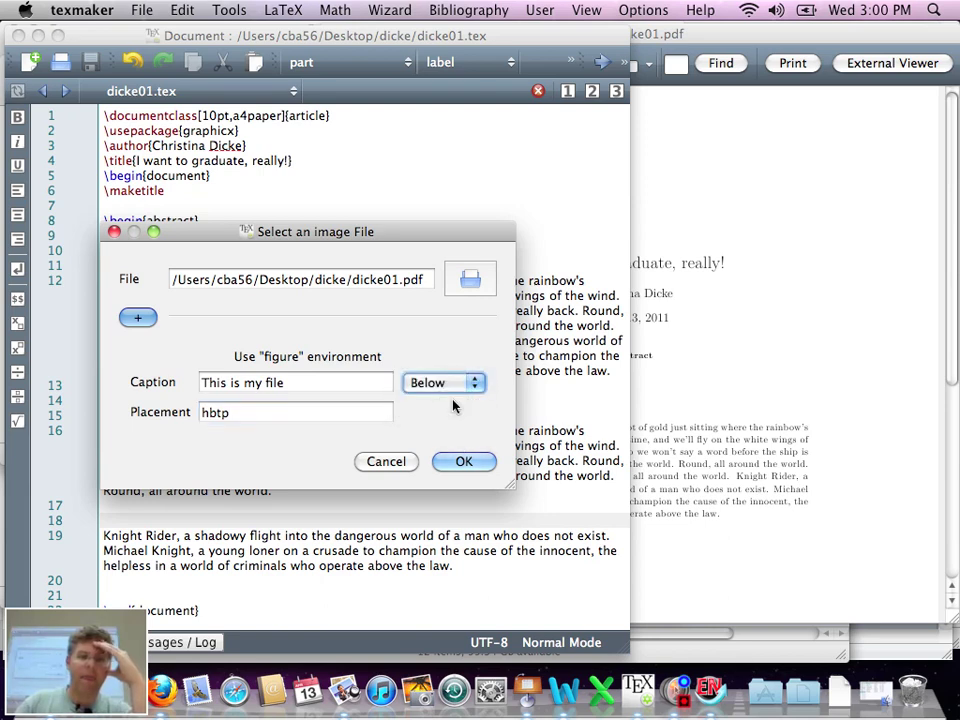
Change the image file to graph01.pdf and insert the figure code into the document
left_click(470, 283)
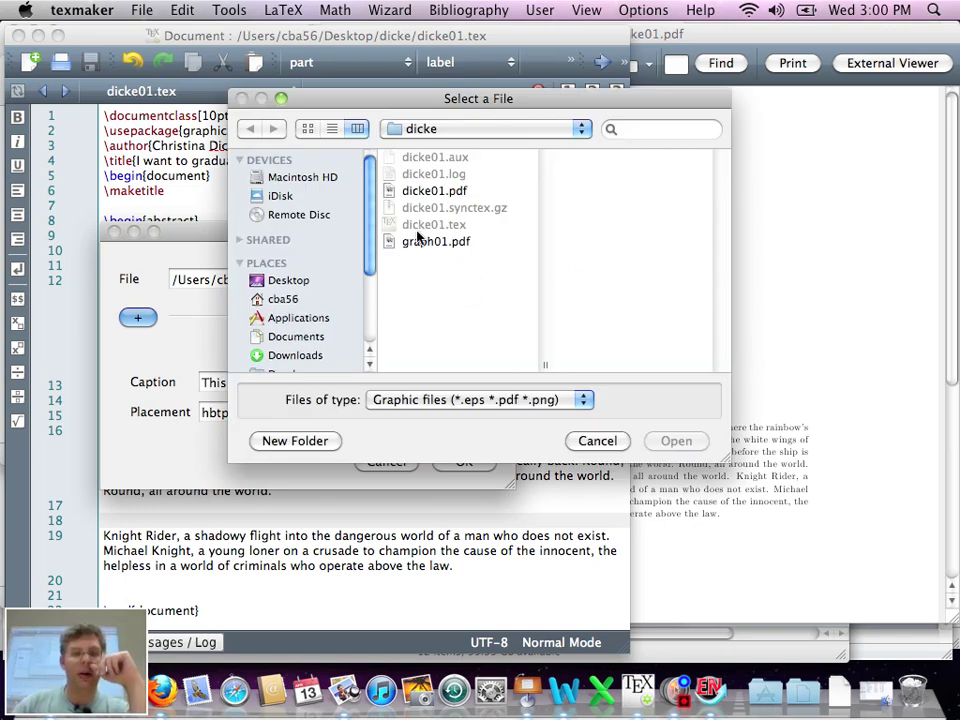
left_click(420, 241)
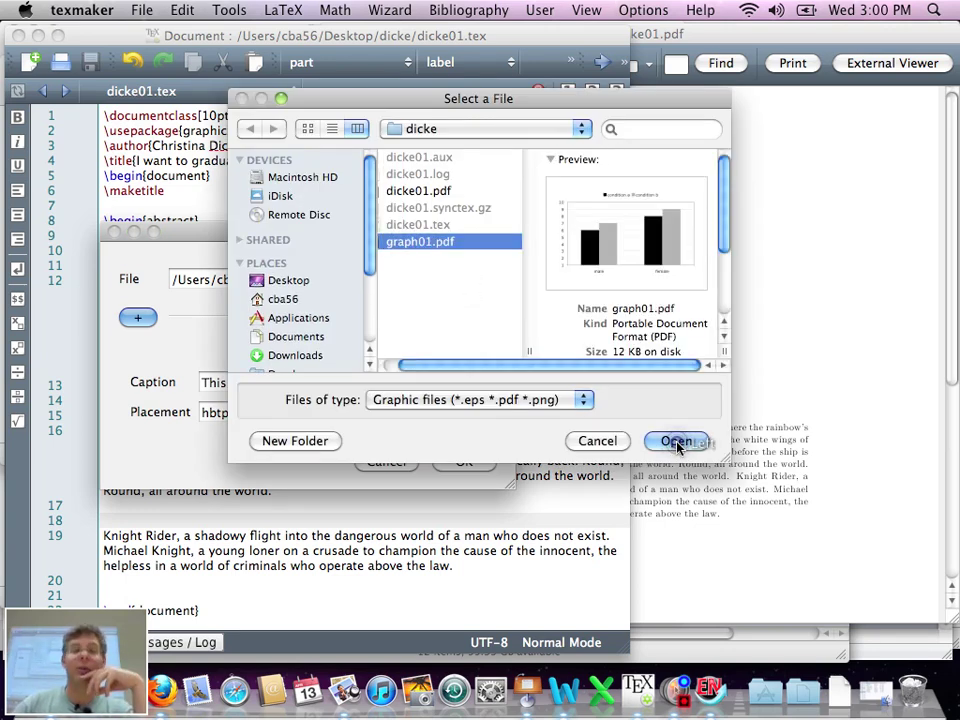
left_click(678, 446)
left_click(464, 462)
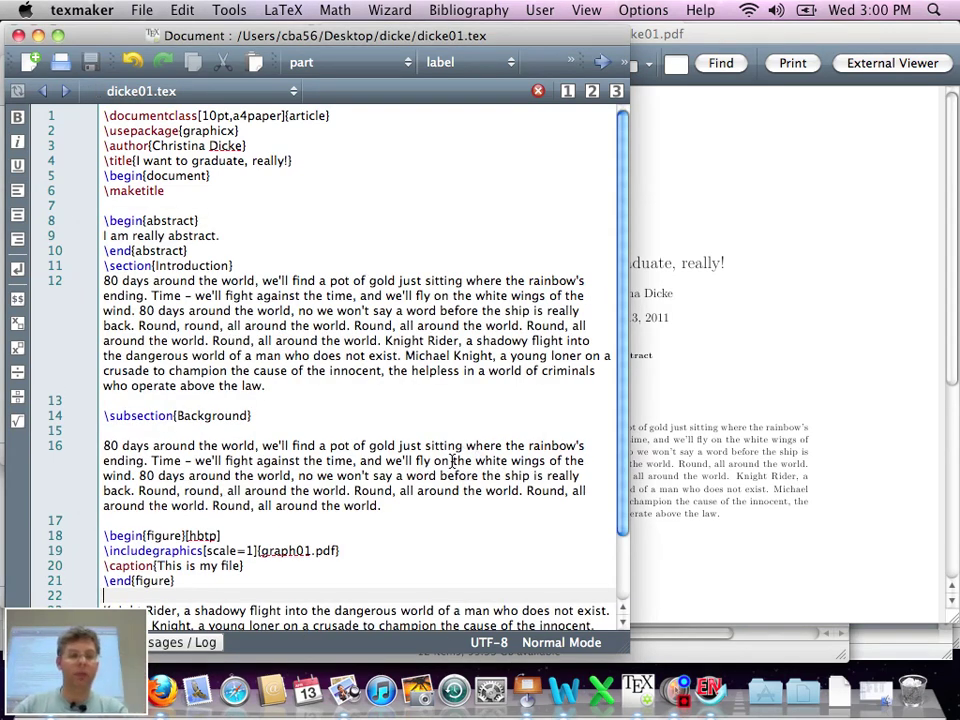
Recompile the document, check the inserted graph and its caption in the PDF preview, and return to the source
key("F1")
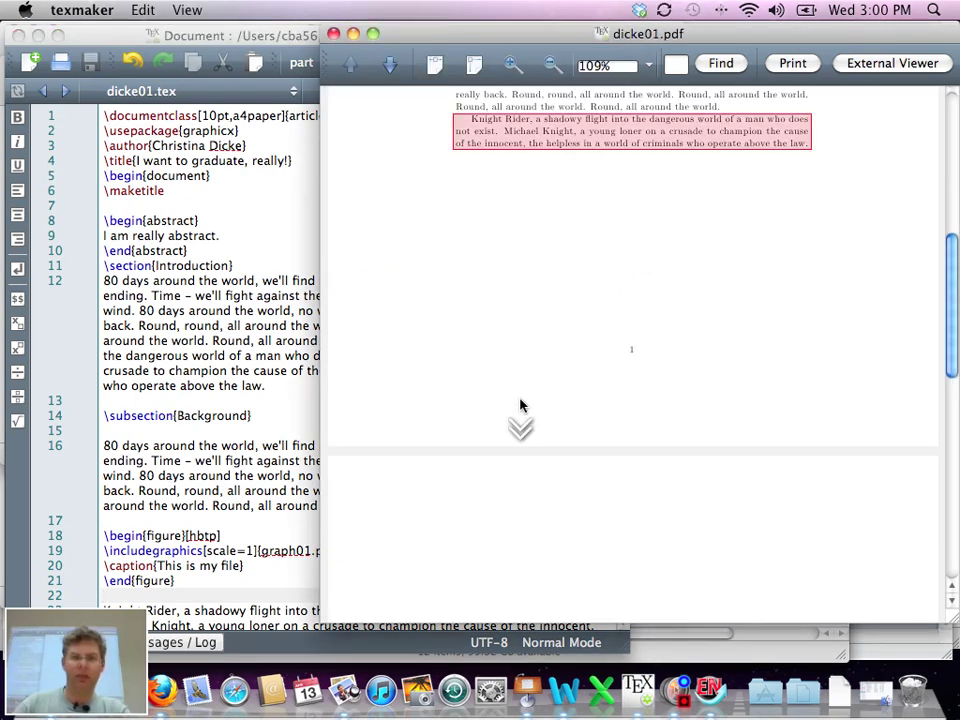
scroll(520, 405, "down", 10)
scroll(520, 405, "down", 2)
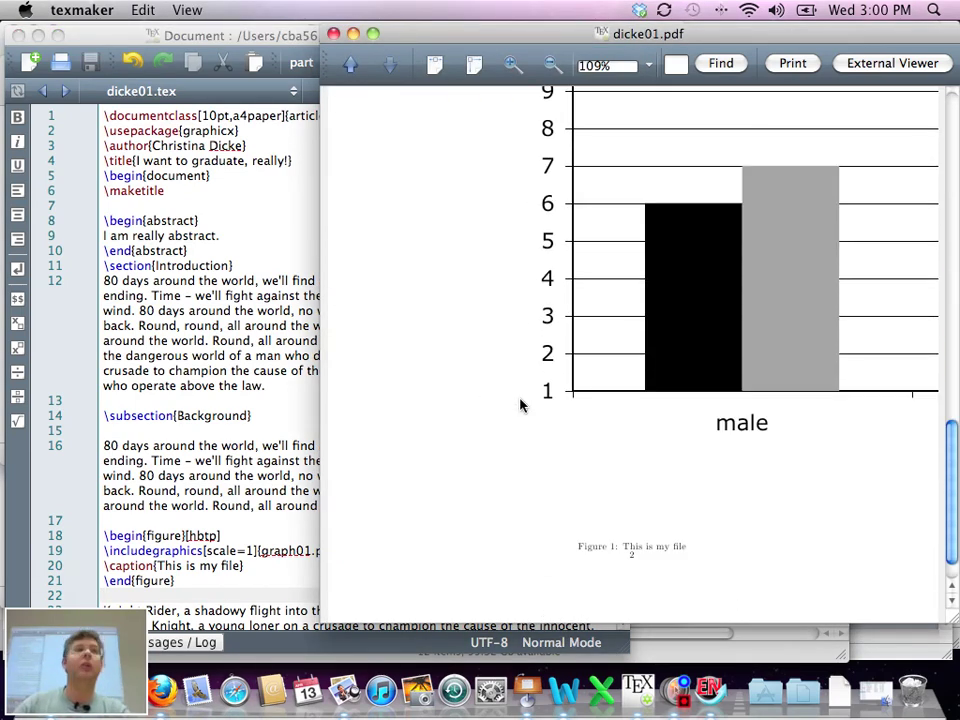
left_click(264, 461)
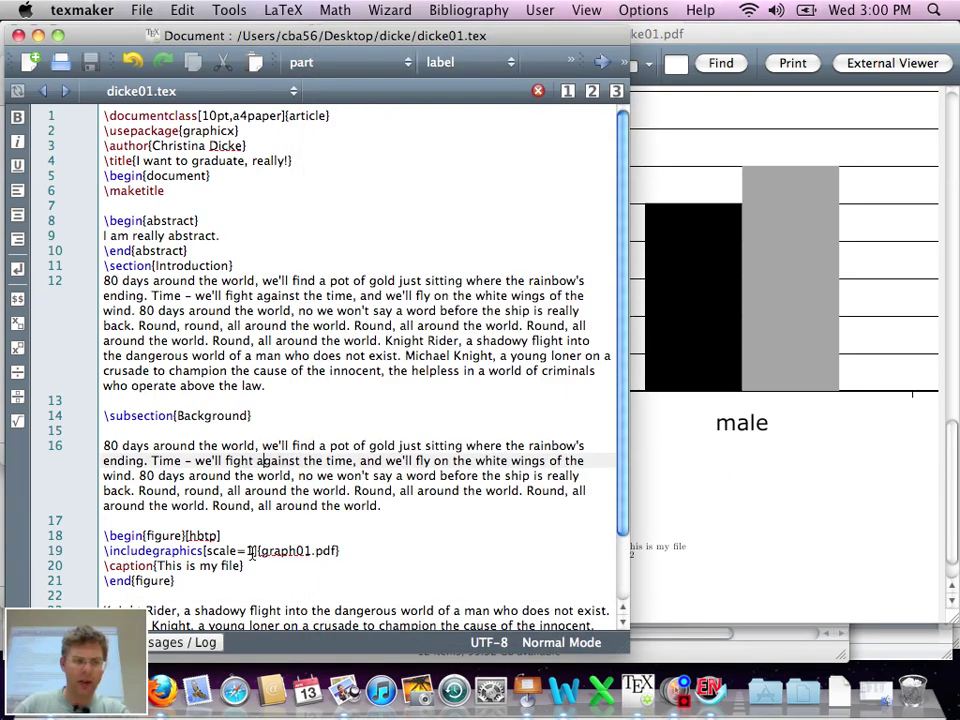
Set the scale of the graph01.pdf image to 0.2 and recompile the document to check its size in the PDF
left_click(252, 551)
key("BackSpace")
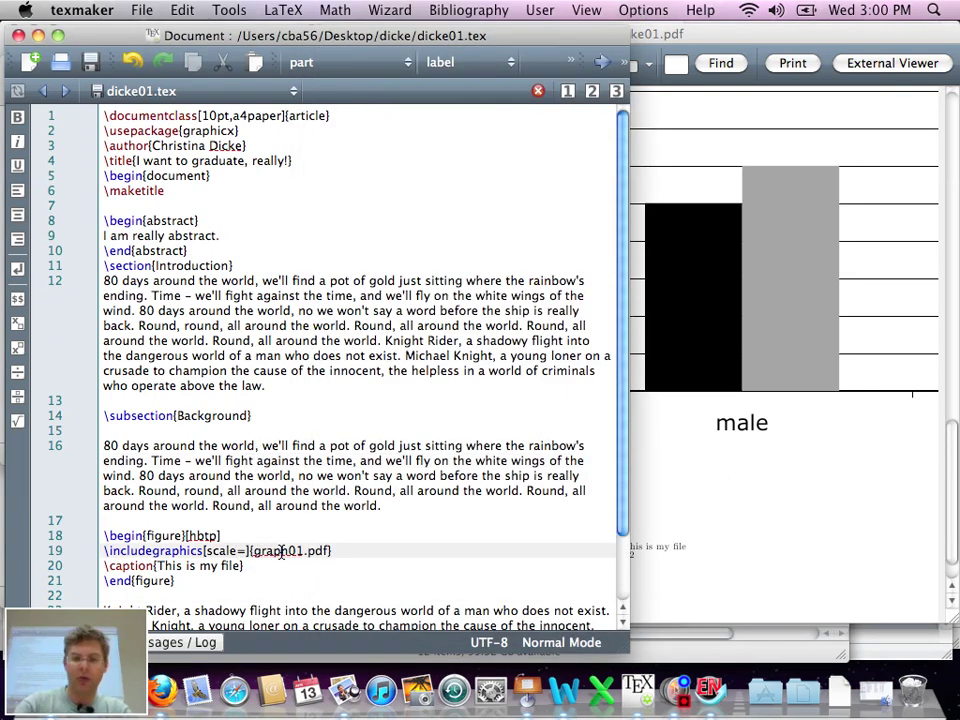
type("0.2")
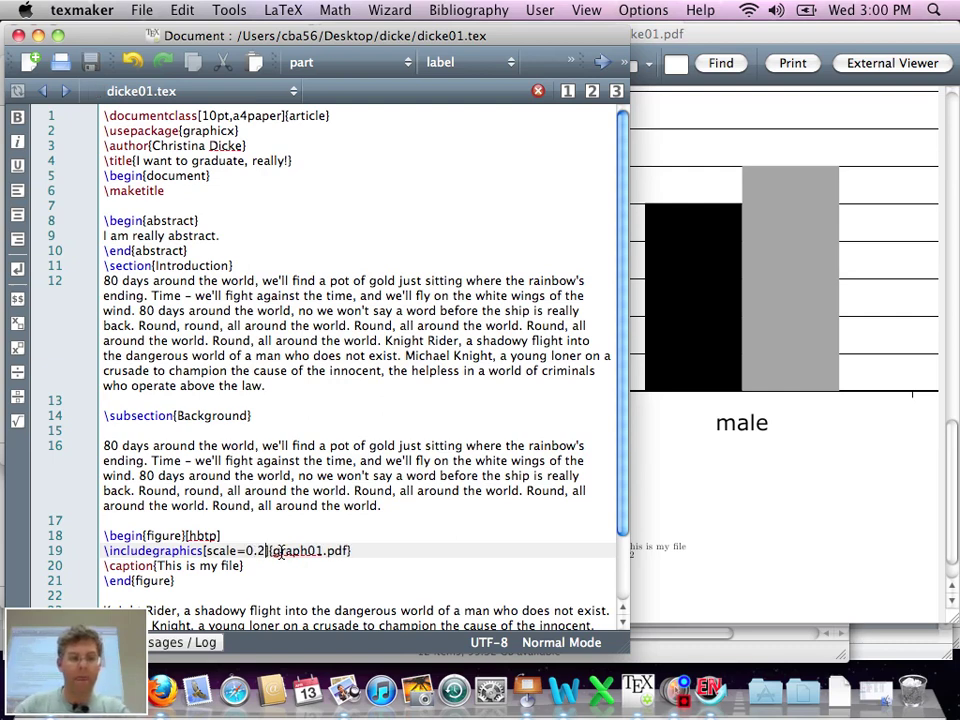
key("F1")
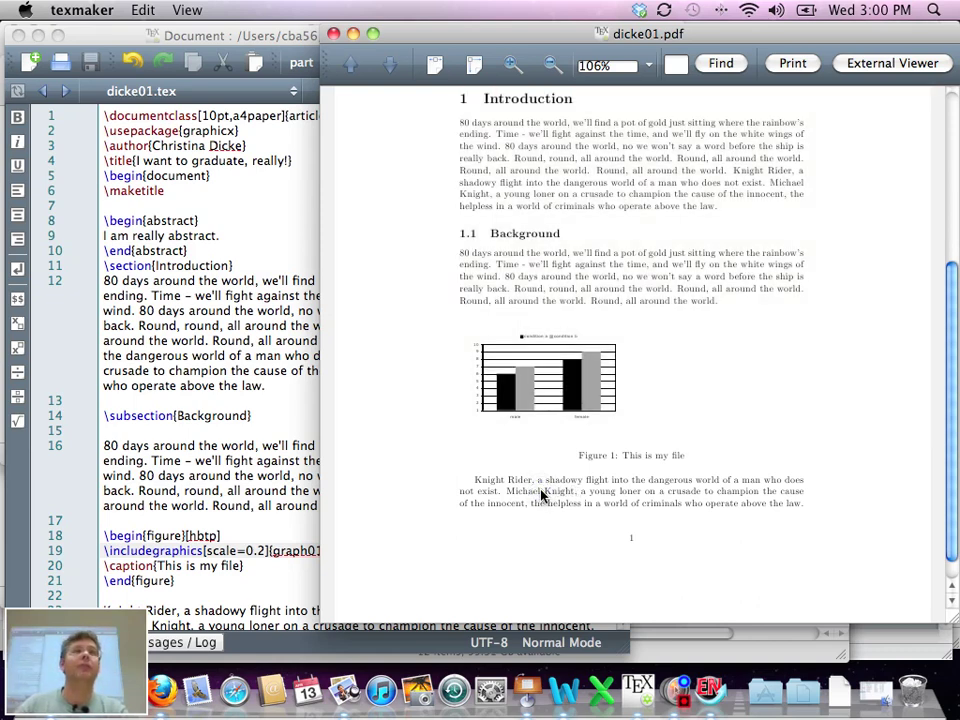
left_click(243, 444)
Add \label{myFigure} on a new line below the caption inside the figure environment
left_click(300, 415)
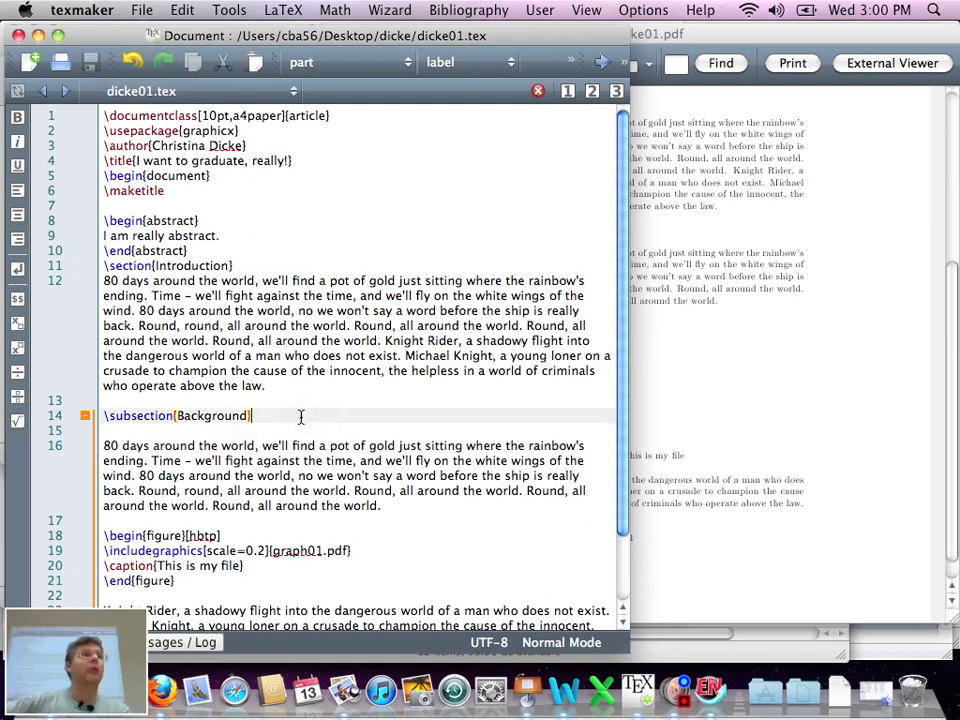
left_click(259, 565)
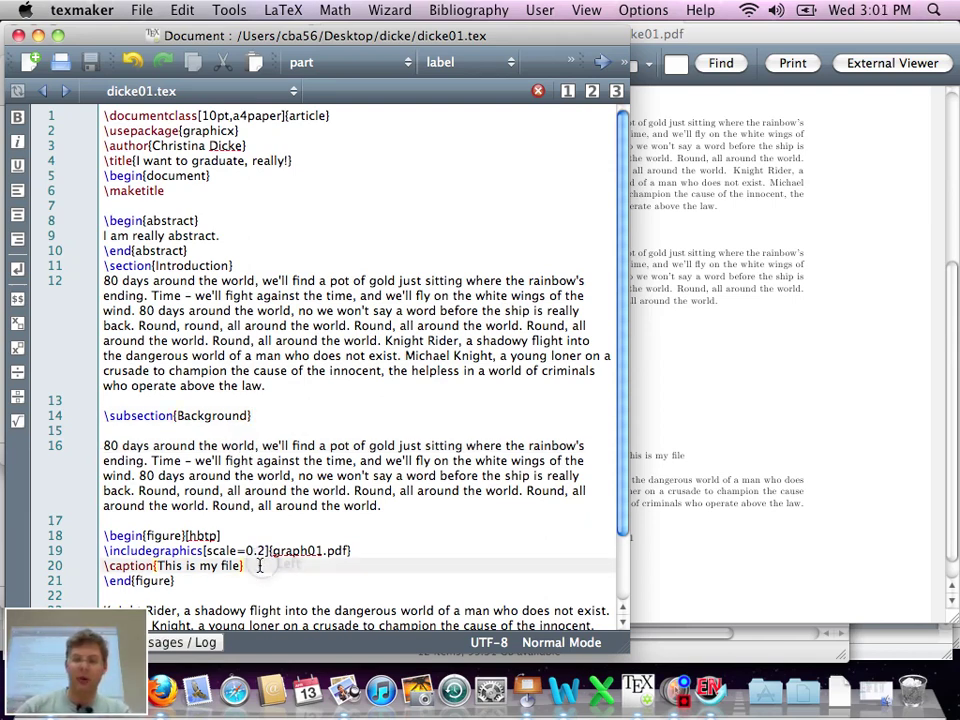
key("Return")
type("\\")
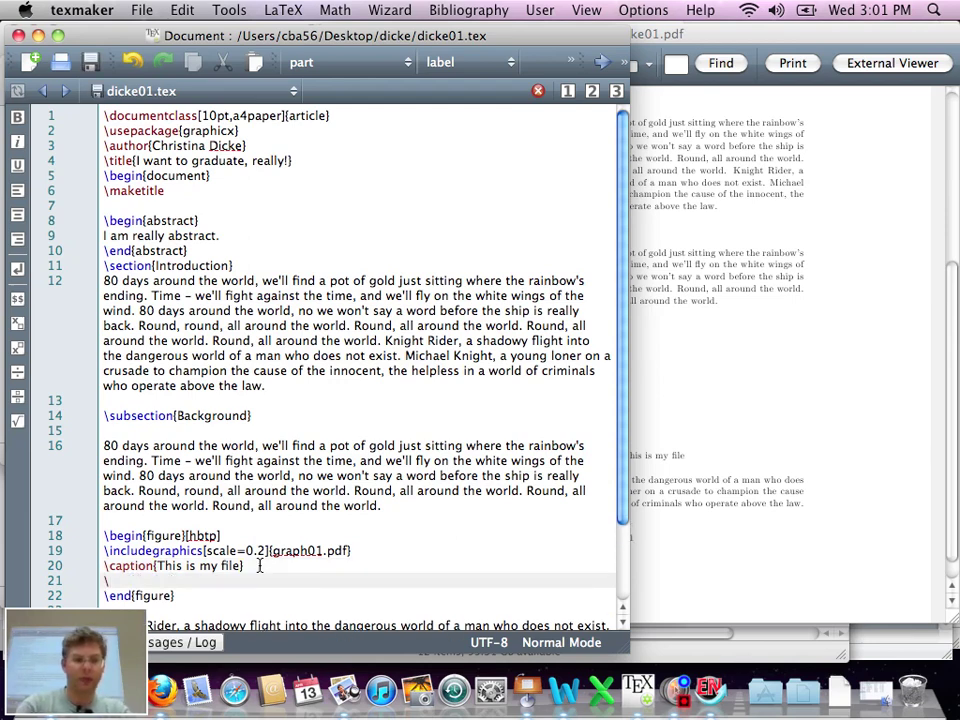
type("labe")
key("Return")
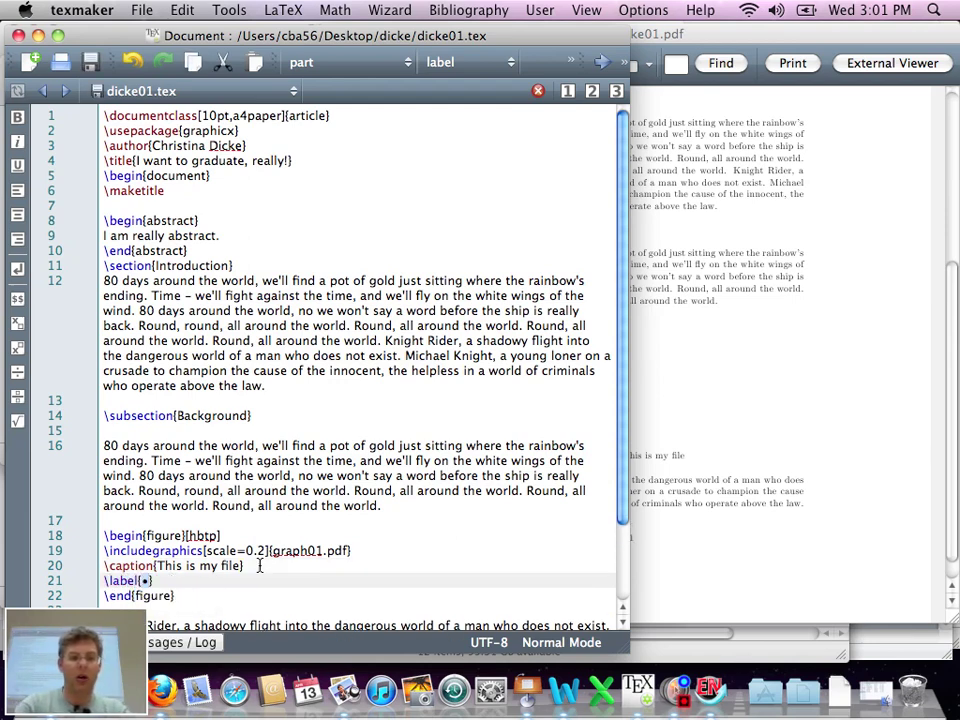
type("my")
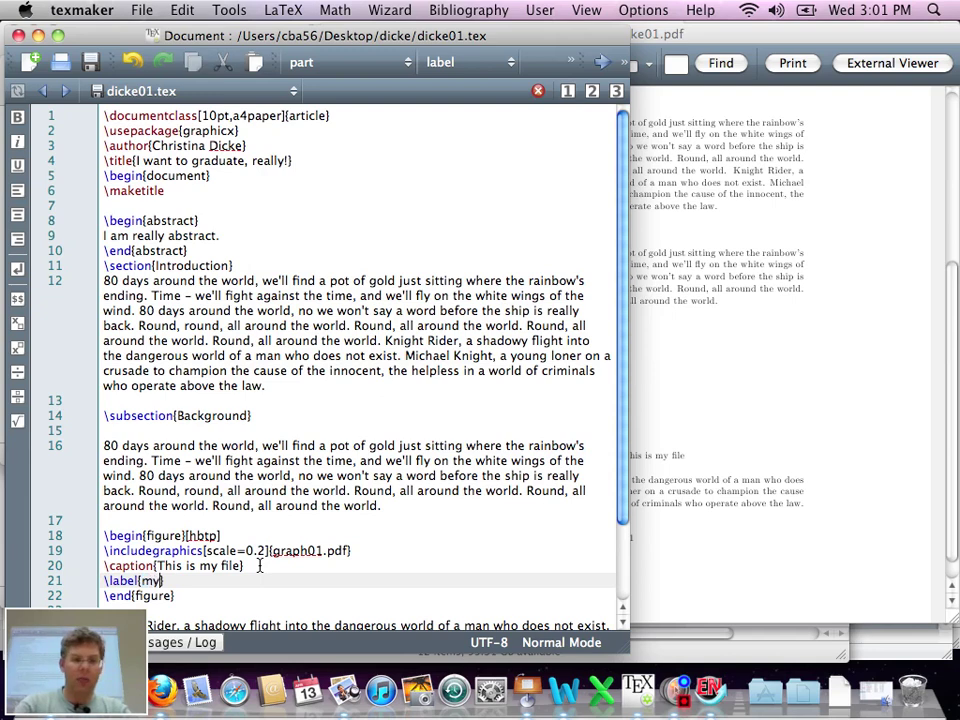
type("Figure")
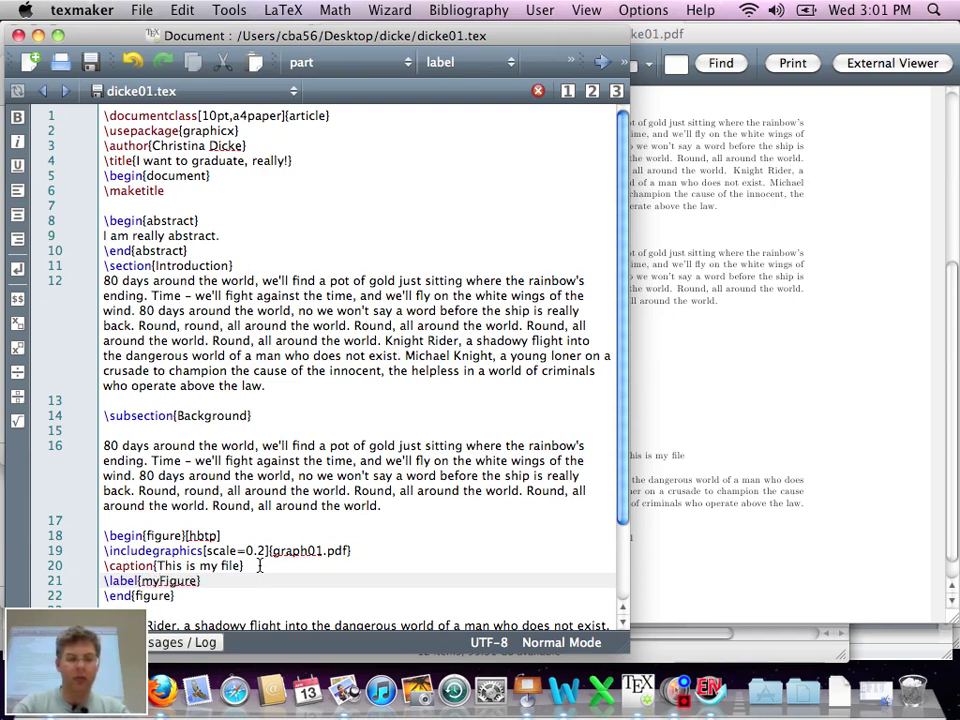
Append "(see Figure \ref{myFigure})" to the end of the first Background paragraph
left_click(393, 507)
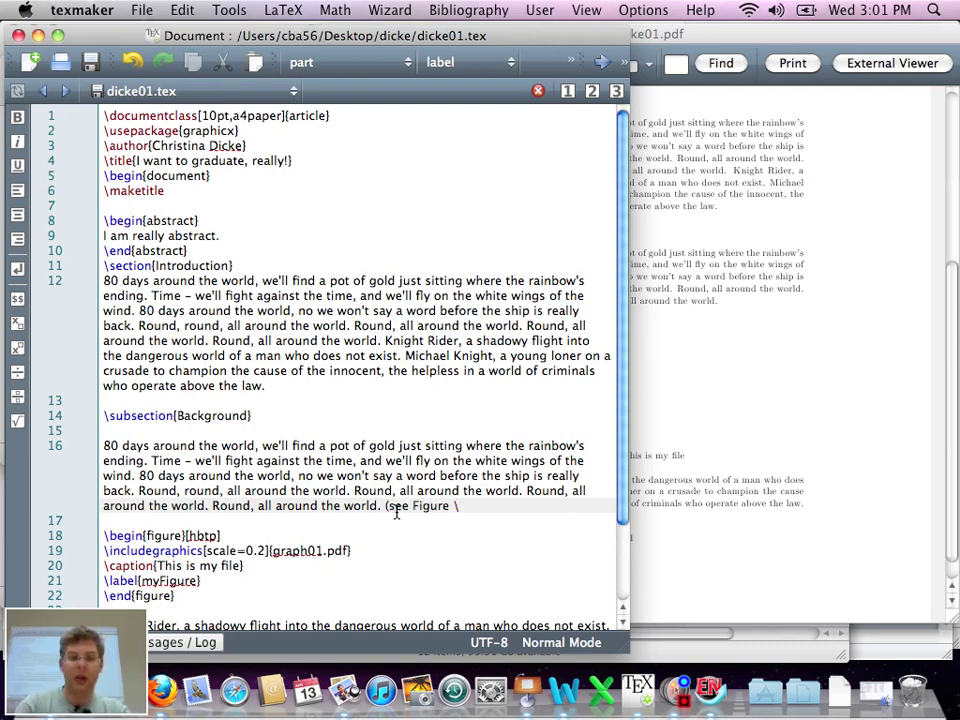
type("ref")
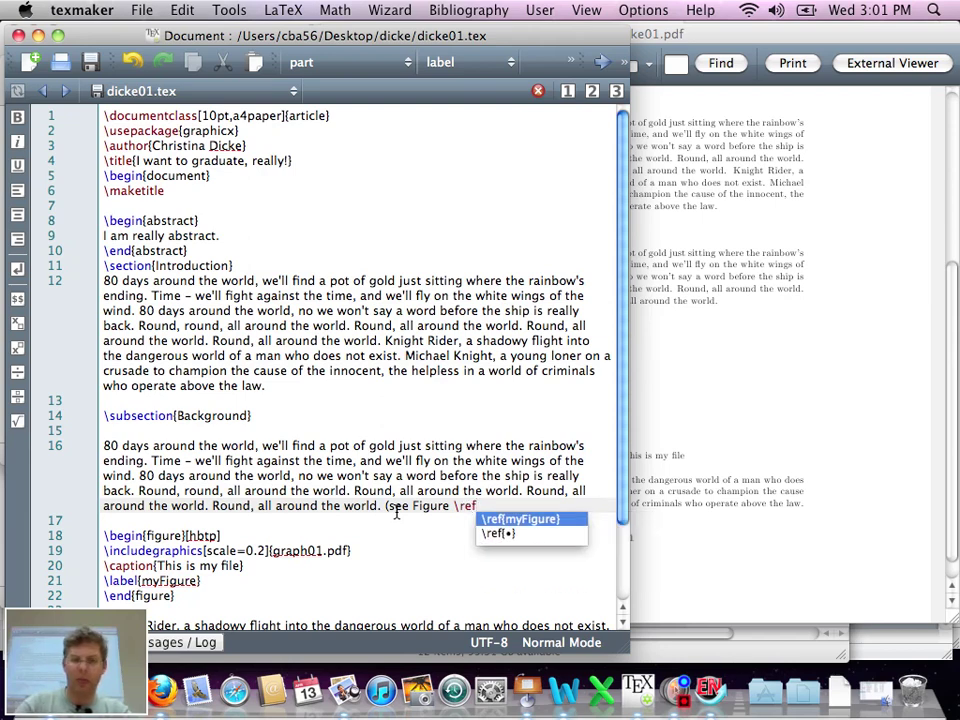
key("Return")
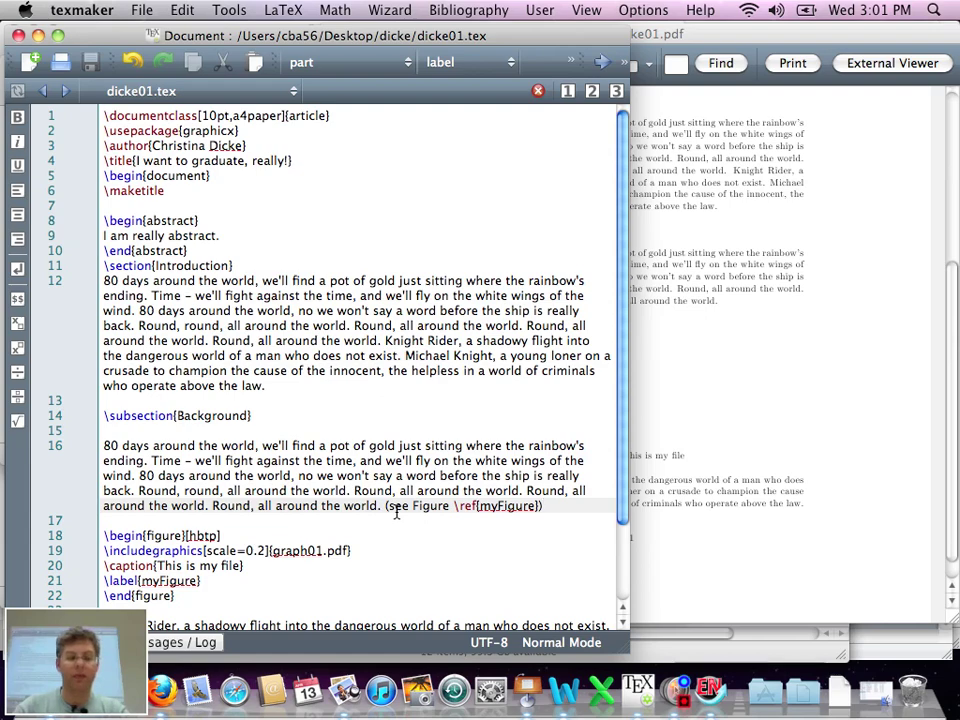
Recompile the document, check the figure reference in the PDF preview, and return to the source
key("F1")
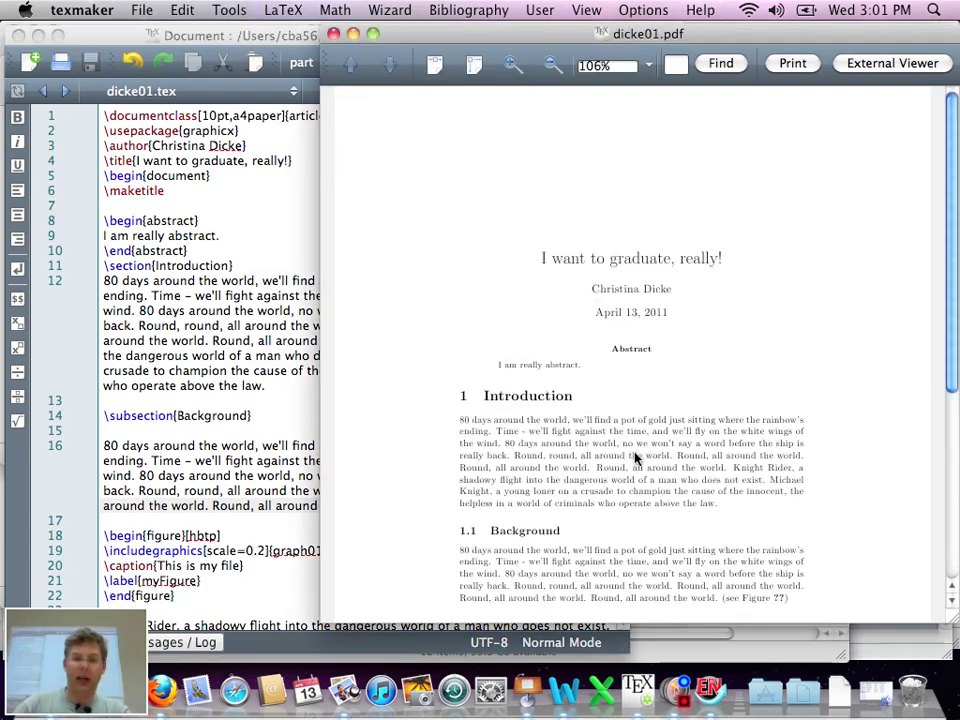
scroll(641, 455, "down", 3)
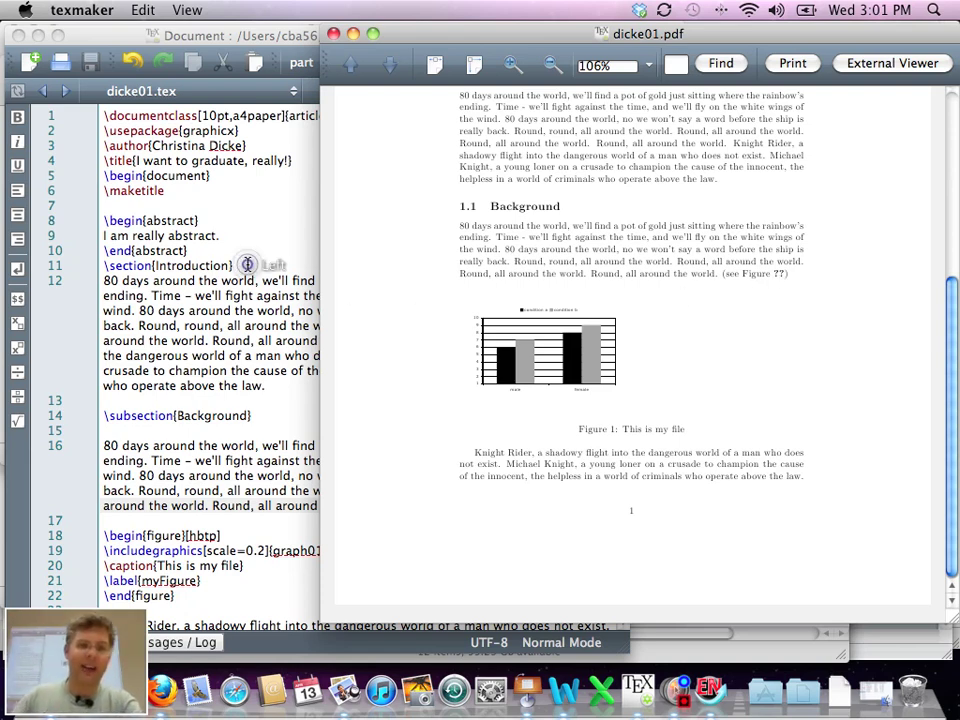
left_click(250, 265)
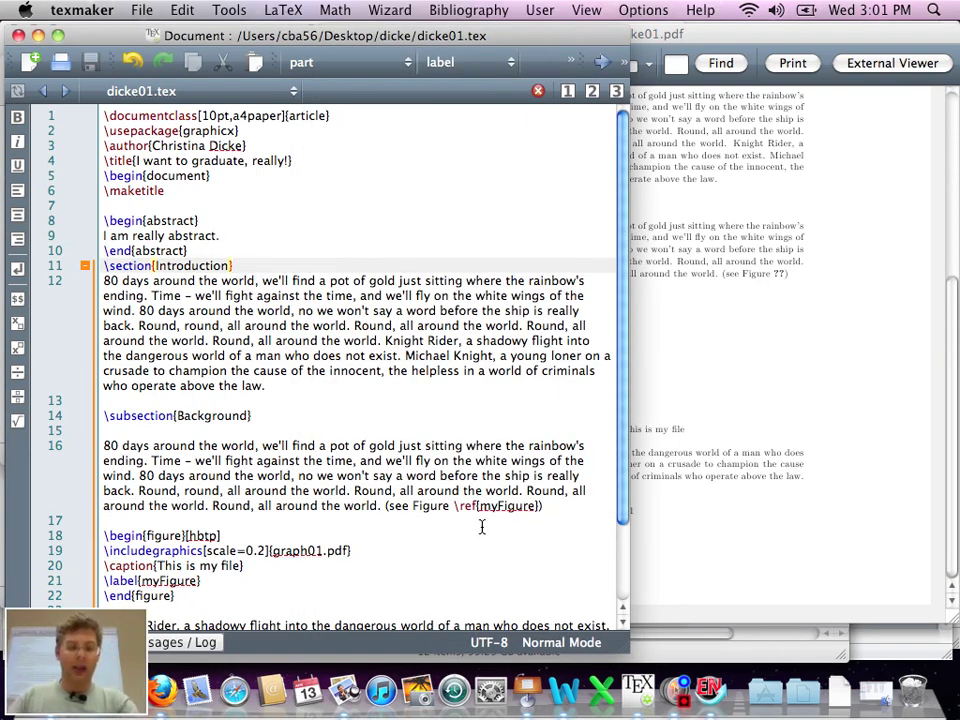
Widen the editor window, run the build again to resolve the figure reference, review the PDF, and return to the source
left_click_drag(625, 651, 692, 649)
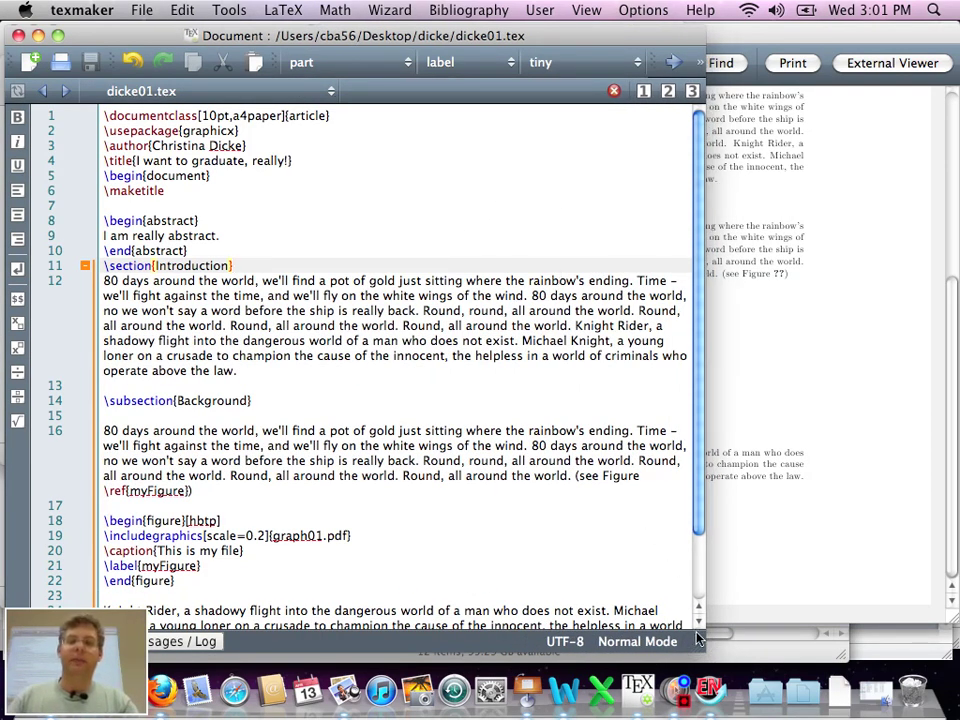
left_click_drag(703, 649, 880, 630)
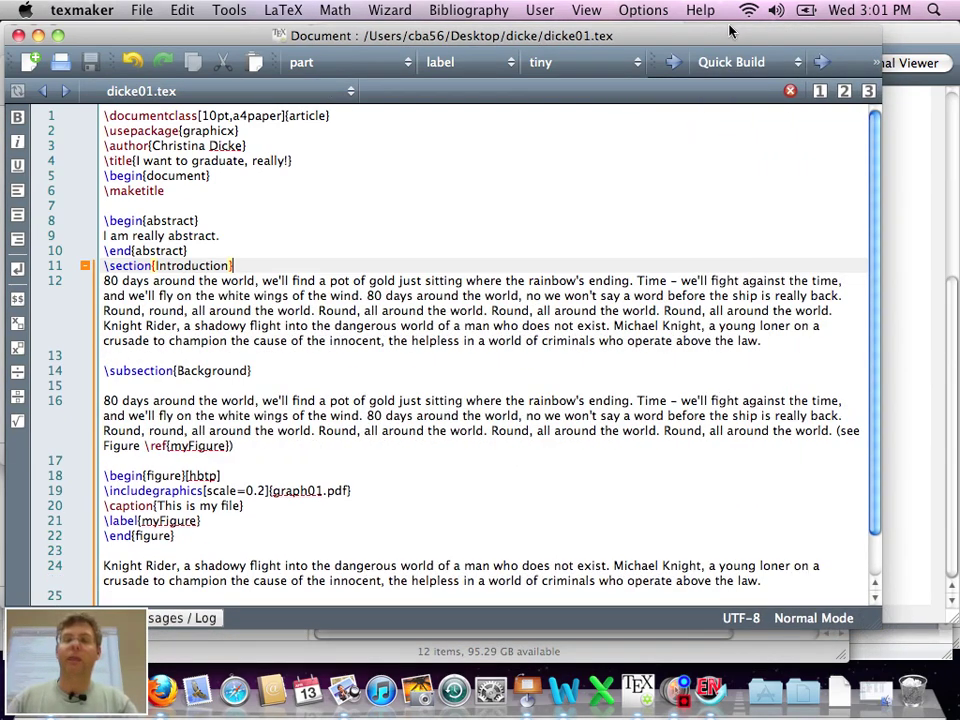
left_click(677, 66)
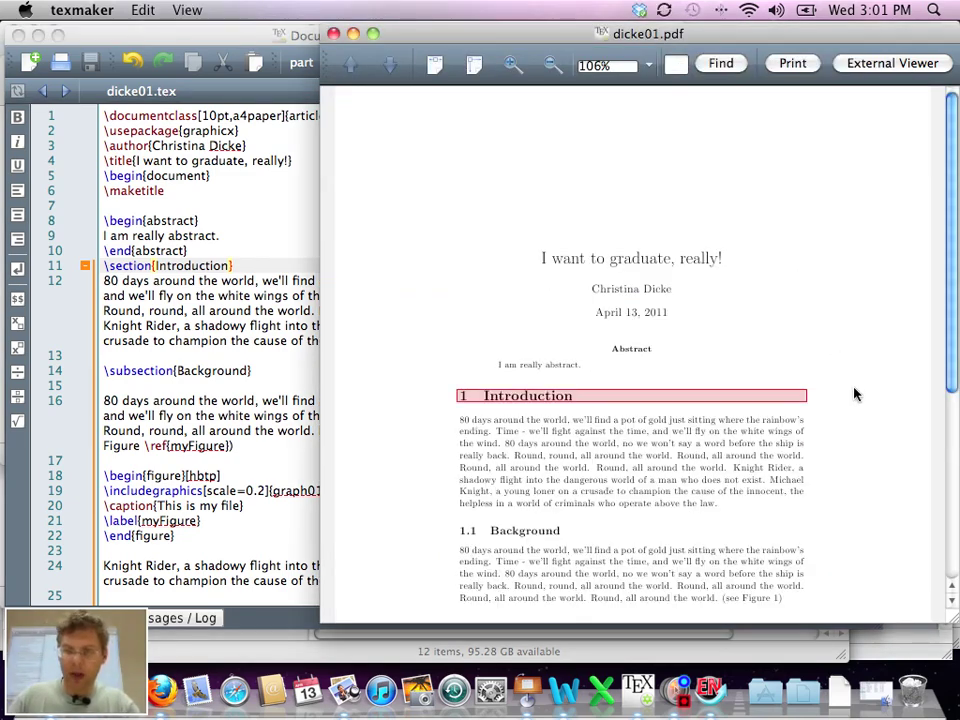
scroll(855, 394, "down", 3)
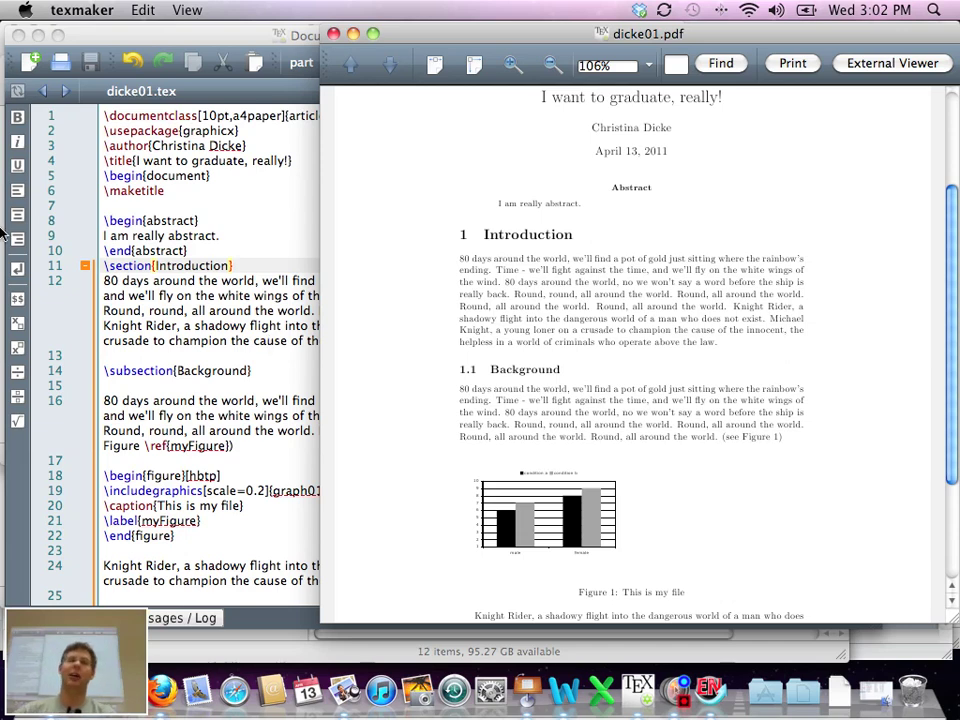
left_click(278, 297)
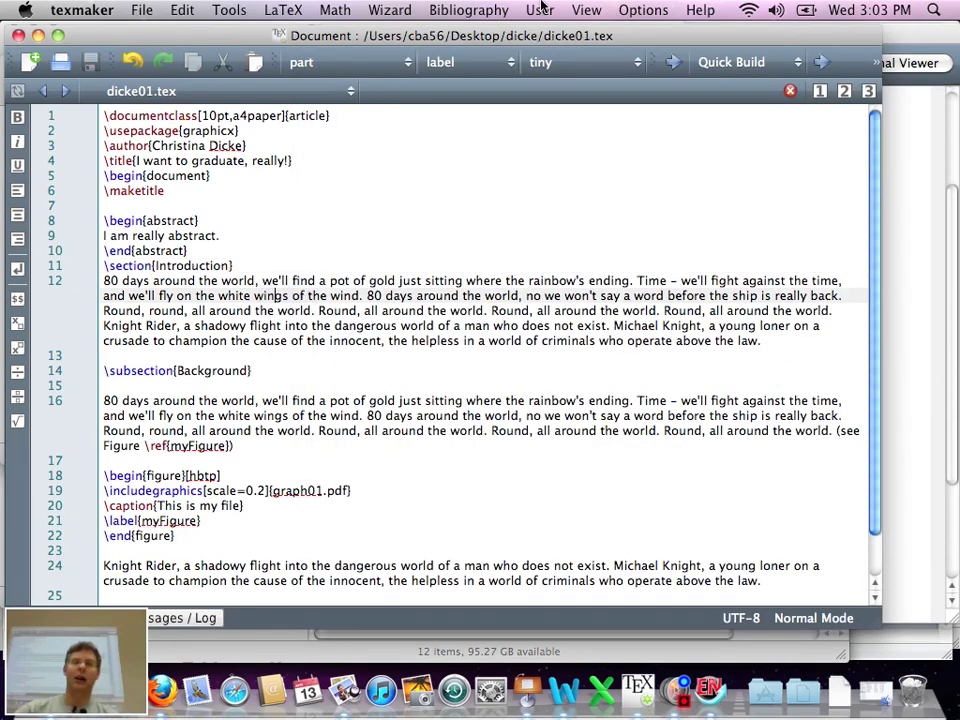
left_click(467, 10)
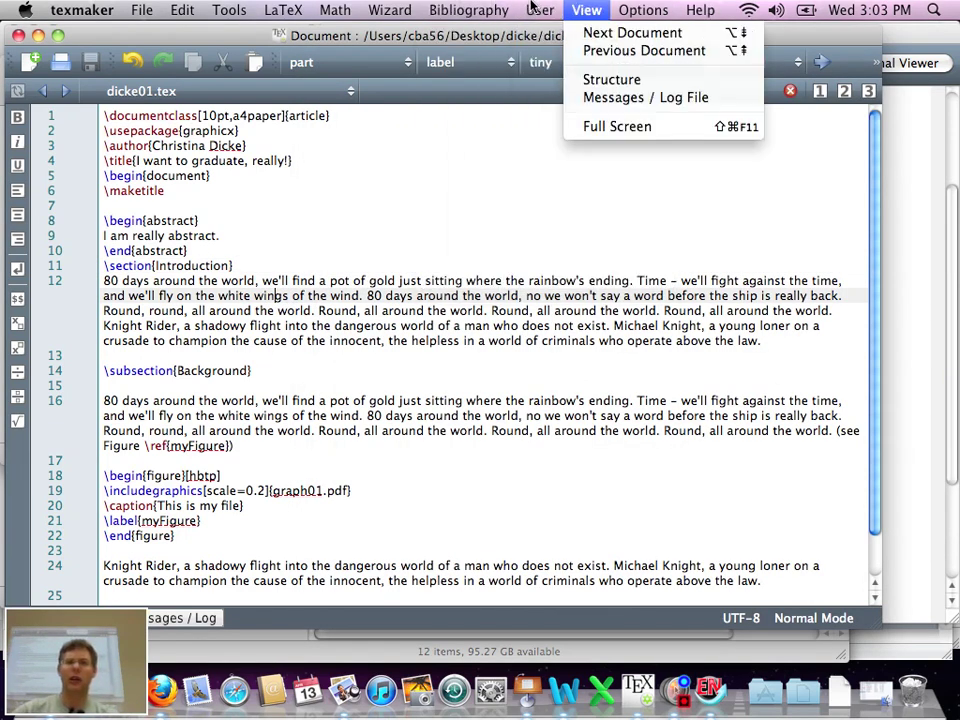
mouse_move(541, 11)
mouse_move(549, 52)
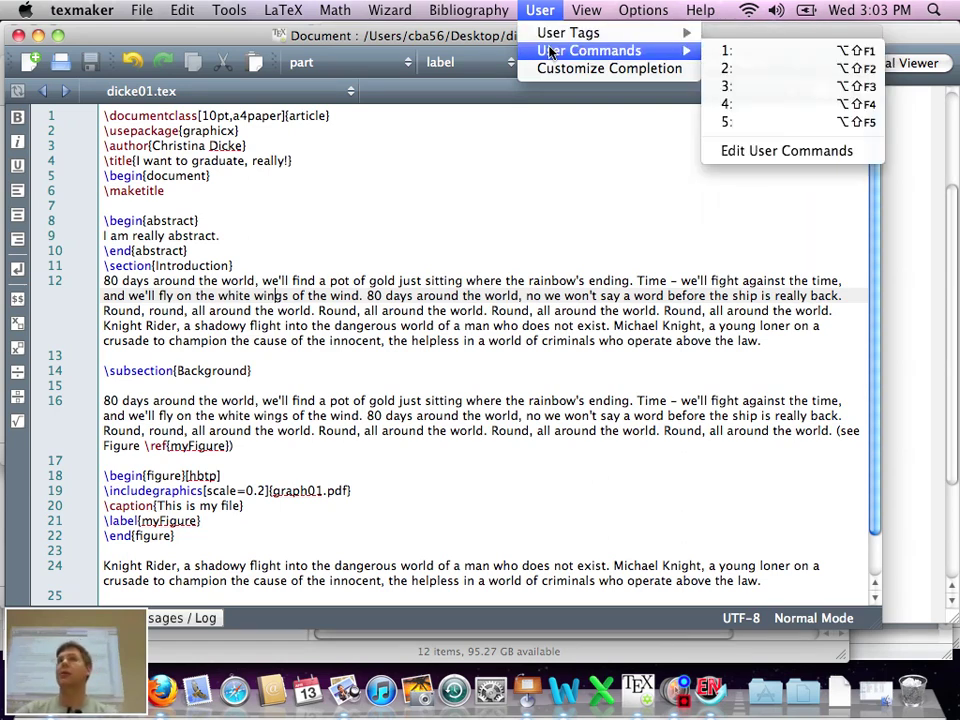
left_click(603, 353)
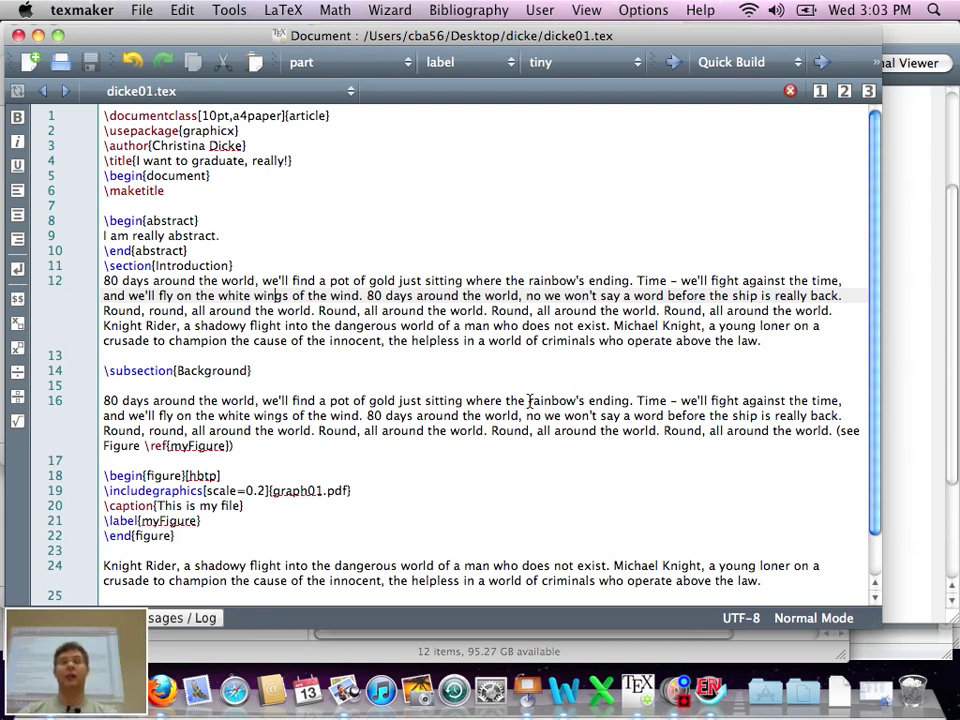
Insert a \bibliography{plain} command on a new line after the last paragraph, before \end{document}
scroll(530, 400, "down", 3)
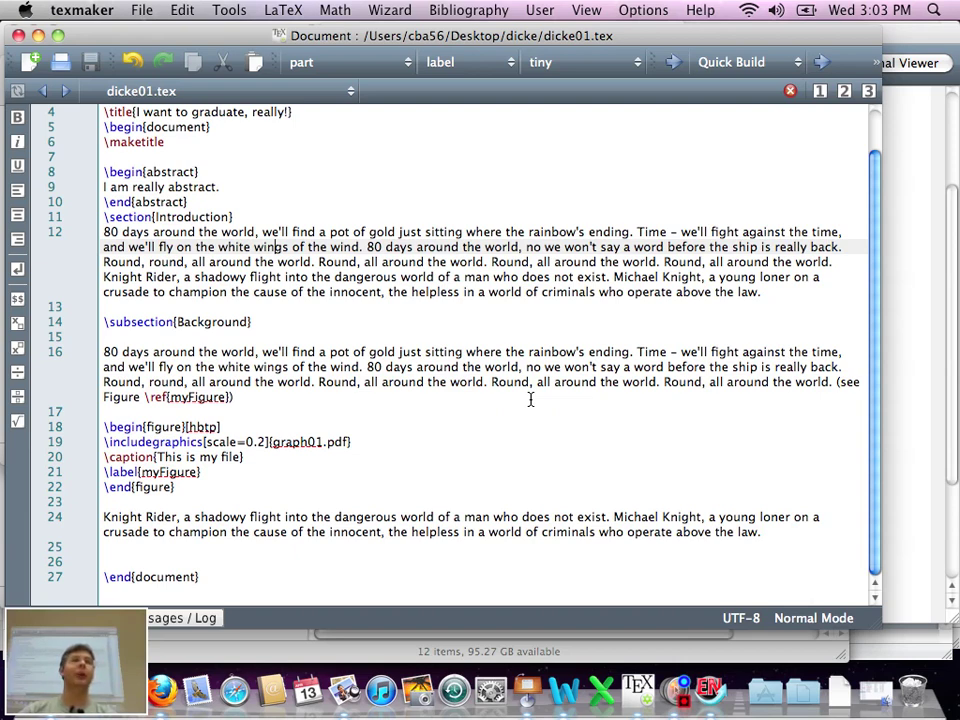
left_click(178, 545)
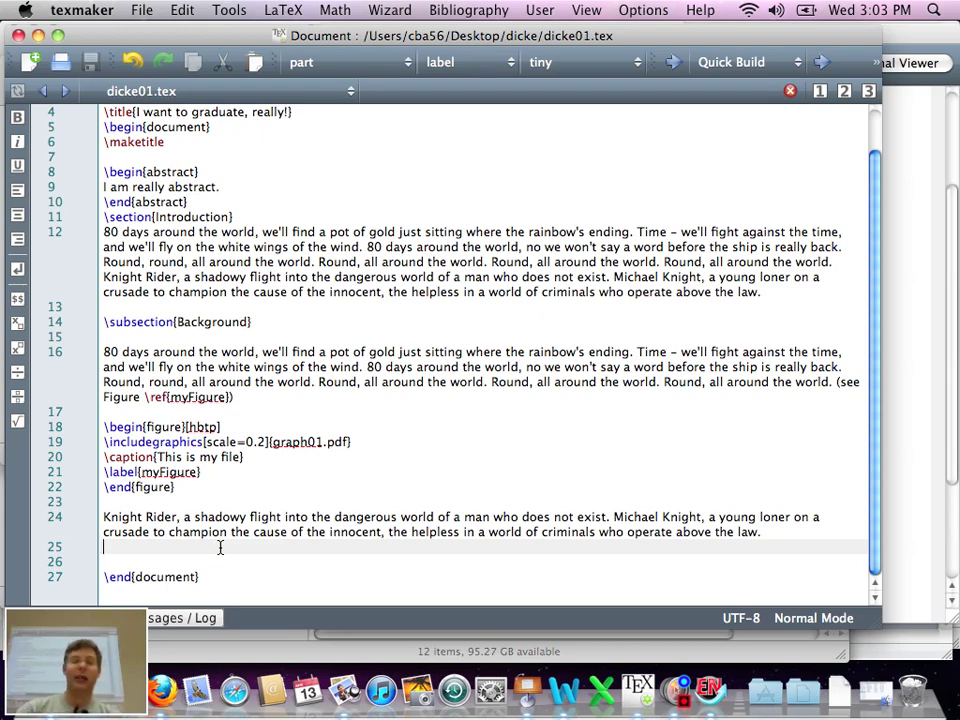
key("Return")
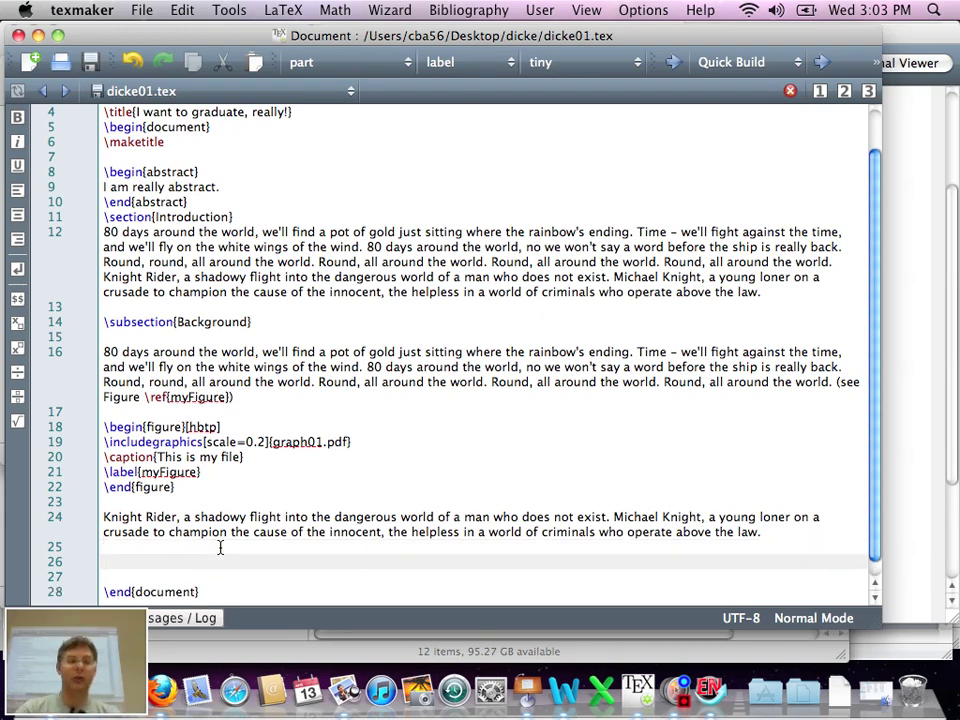
type("\\bi")
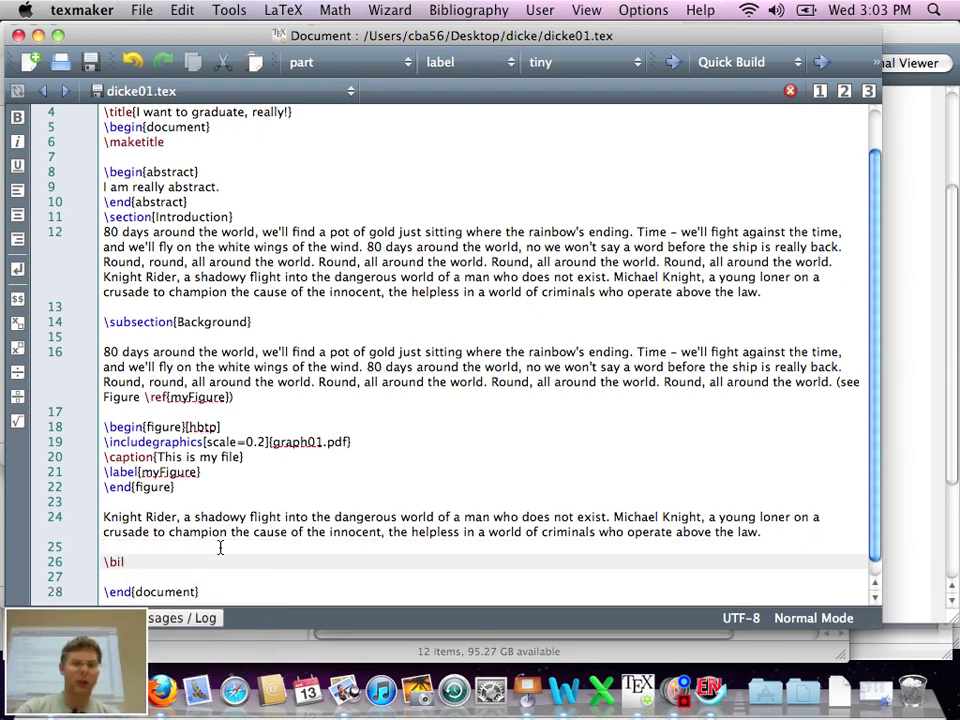
key("Down")
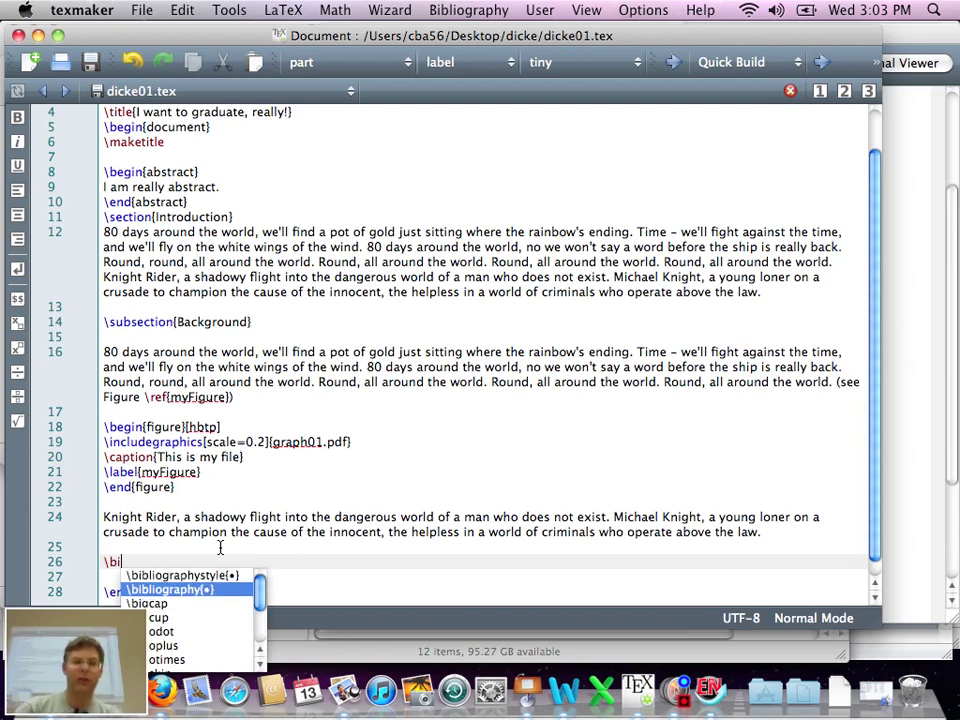
key("Return")
type("phy{p")
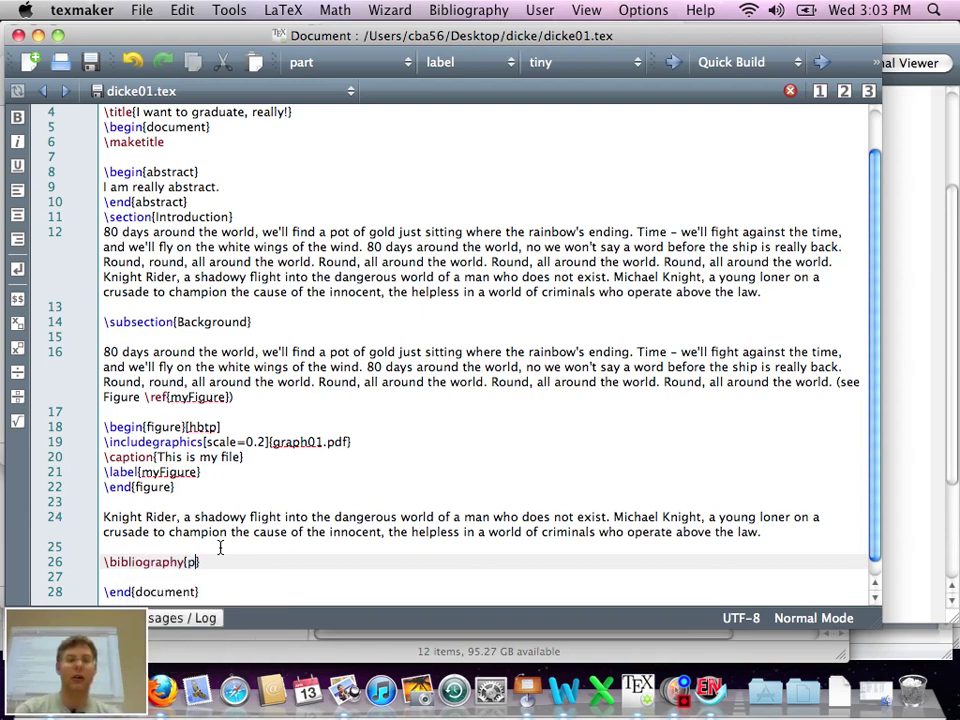
type("lain")
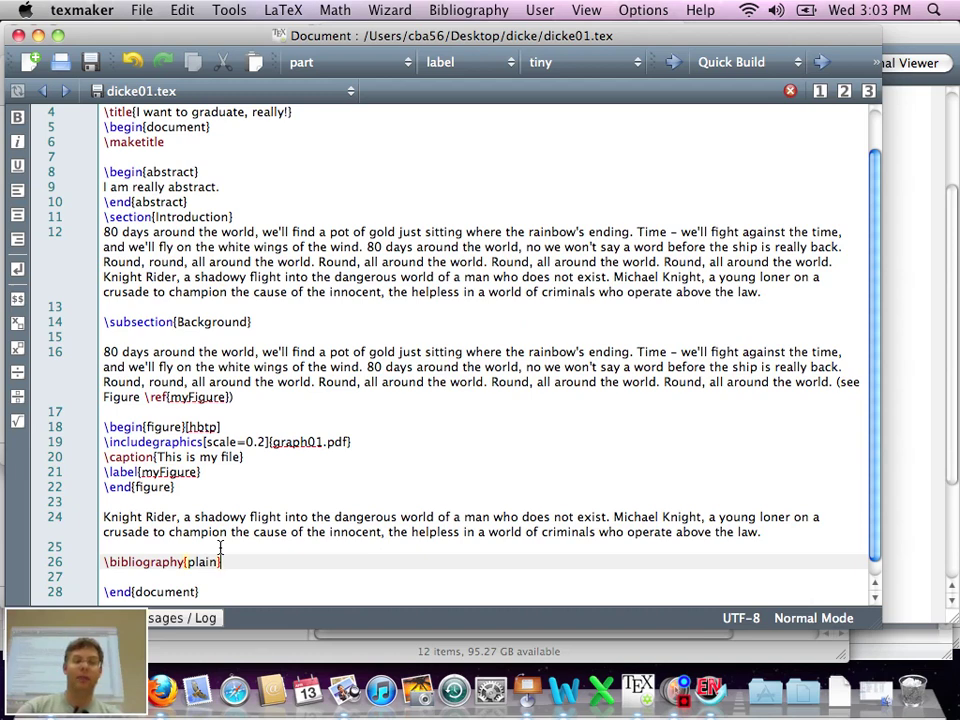
Add a \bibliographystyle{plain} command on the line below the bibliography command
key("Return")
type("\b")
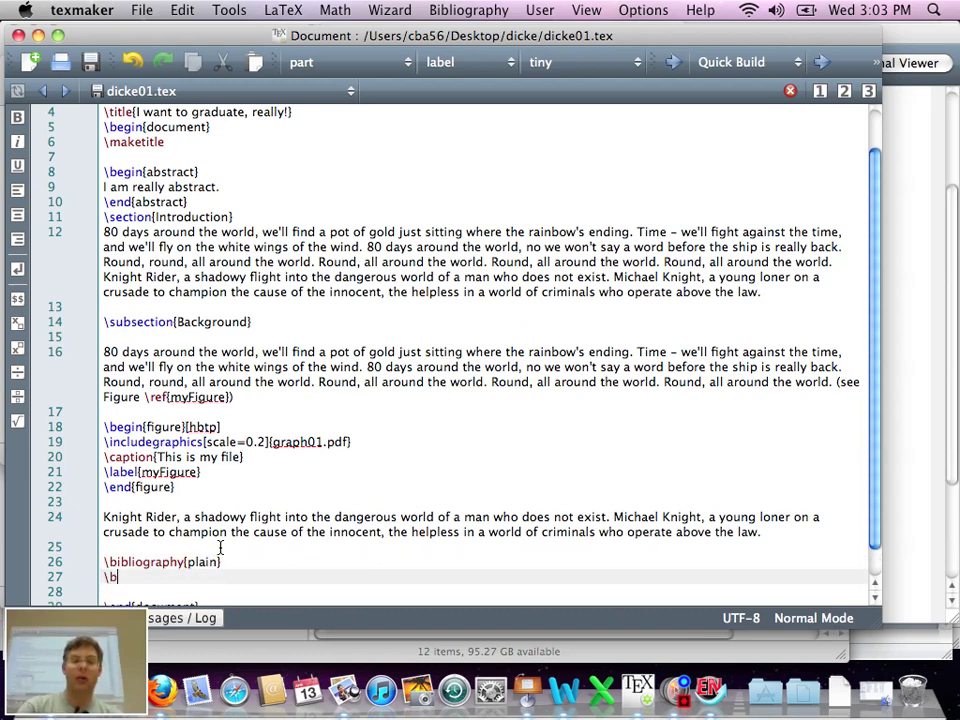
type("i")
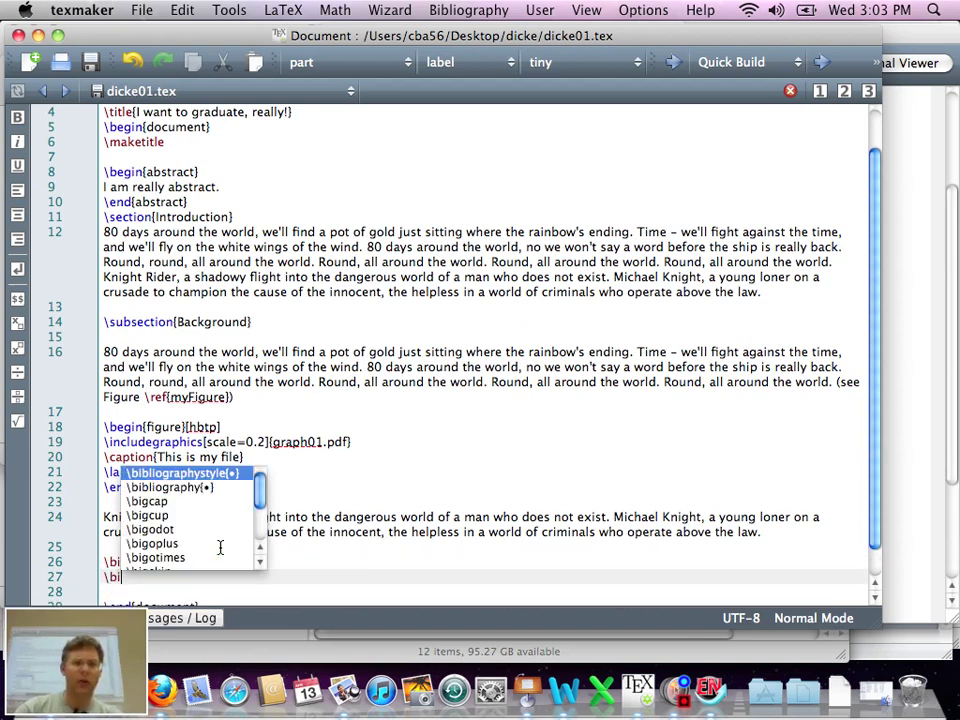
key("Return")
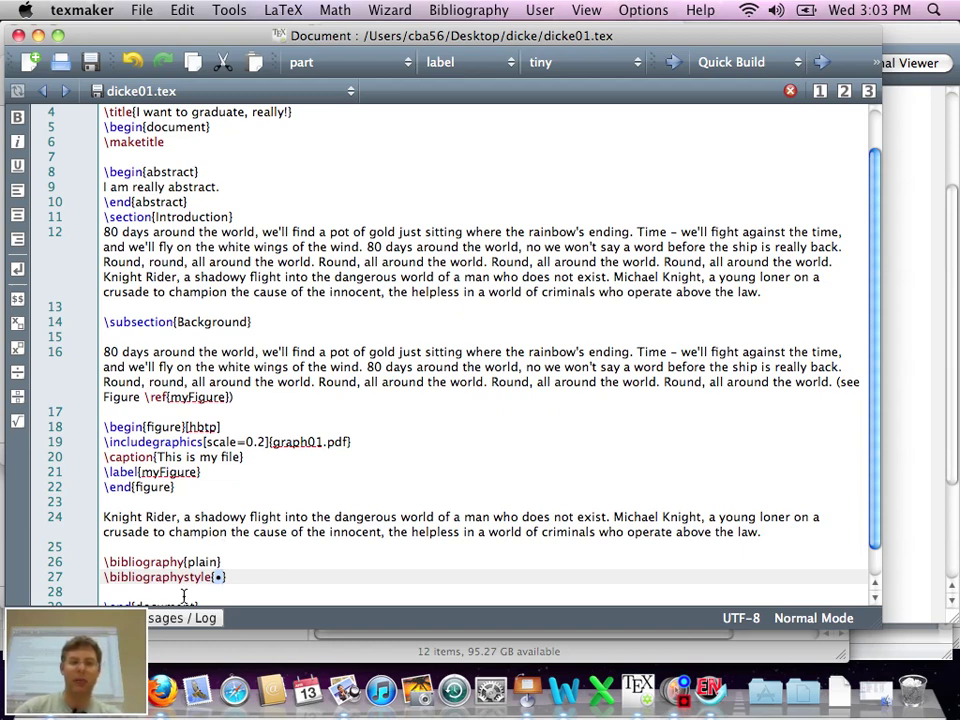
type("plain")
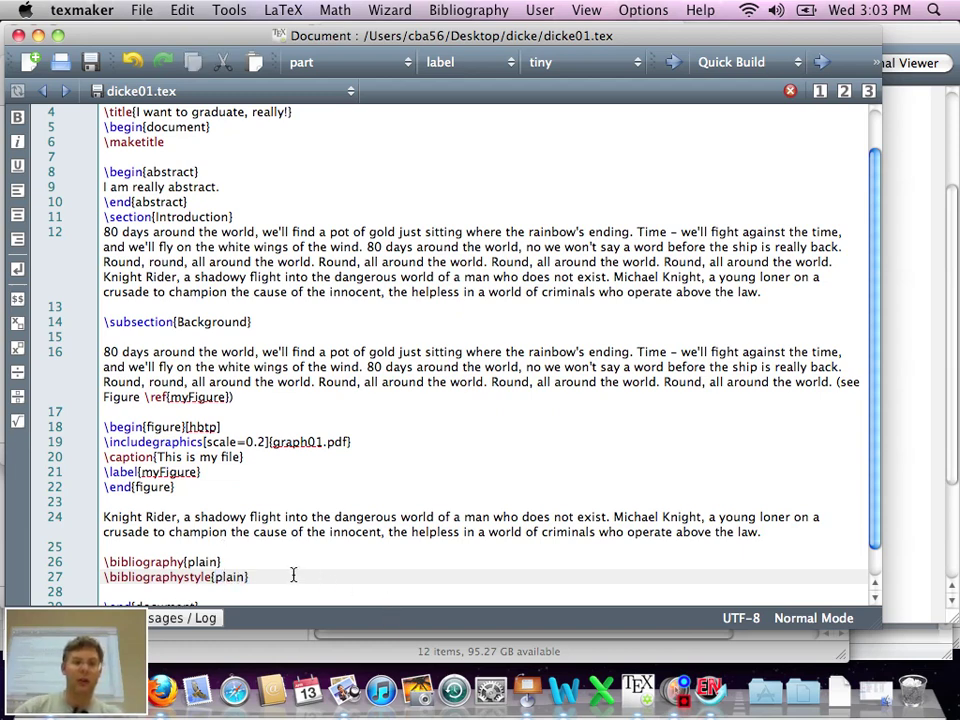
Change the \bibliography argument to dicke and save the document
double_click(207, 563)
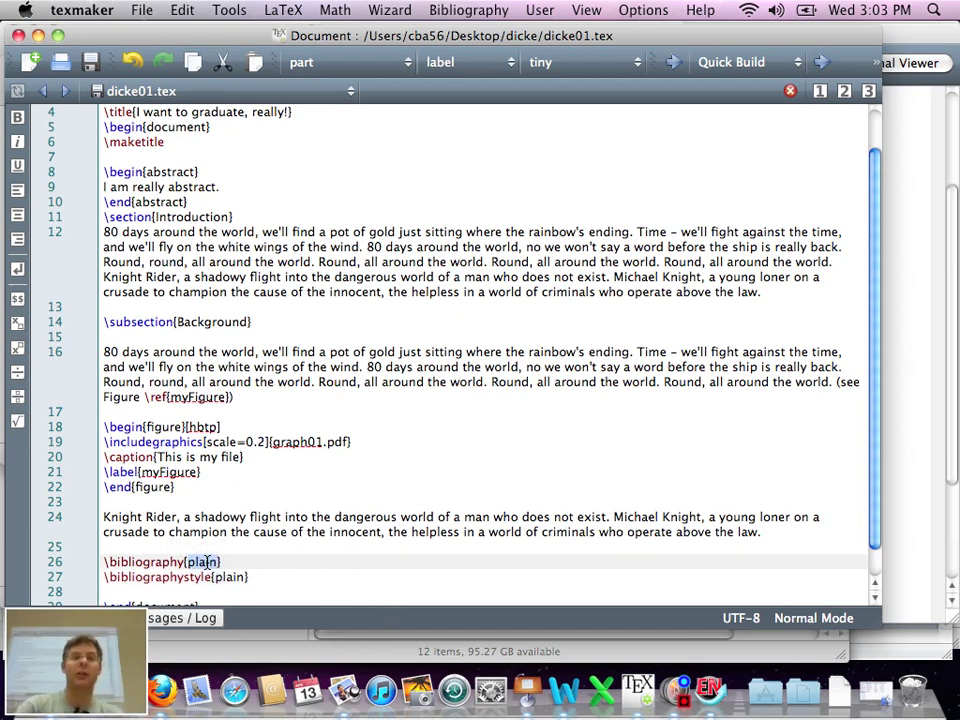
type("dicke")
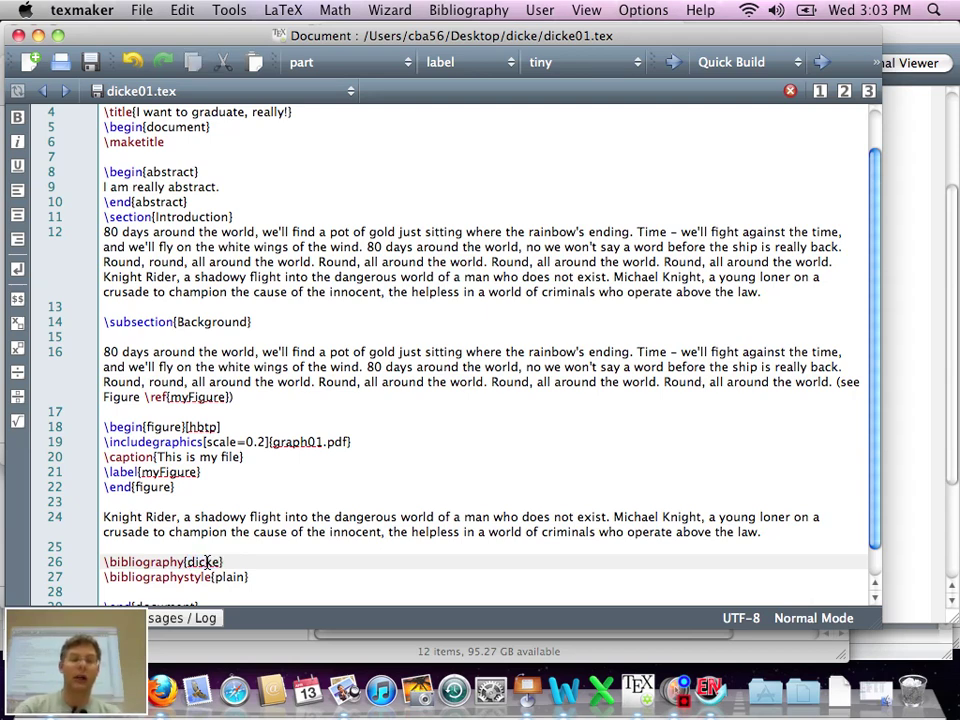
key("super+s")
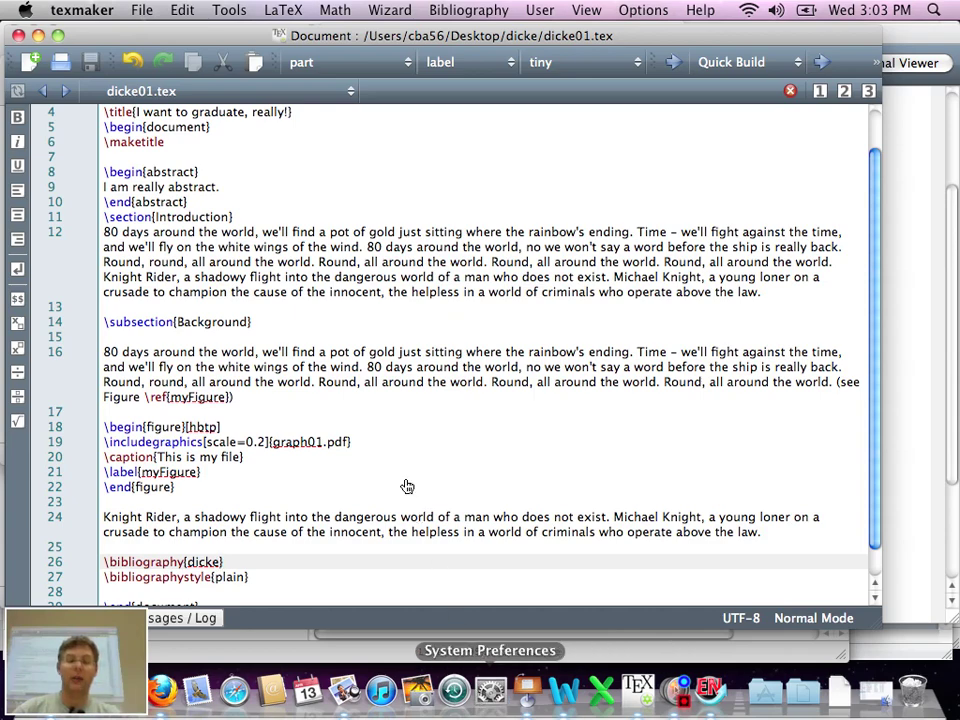
Copy all BibTeX entries under References in the Word file outline of user study02.docx and paste them into a new Texmaker document
key("super+Tab")
left_click(335, 400)
scroll(380, 470, "down", 15)
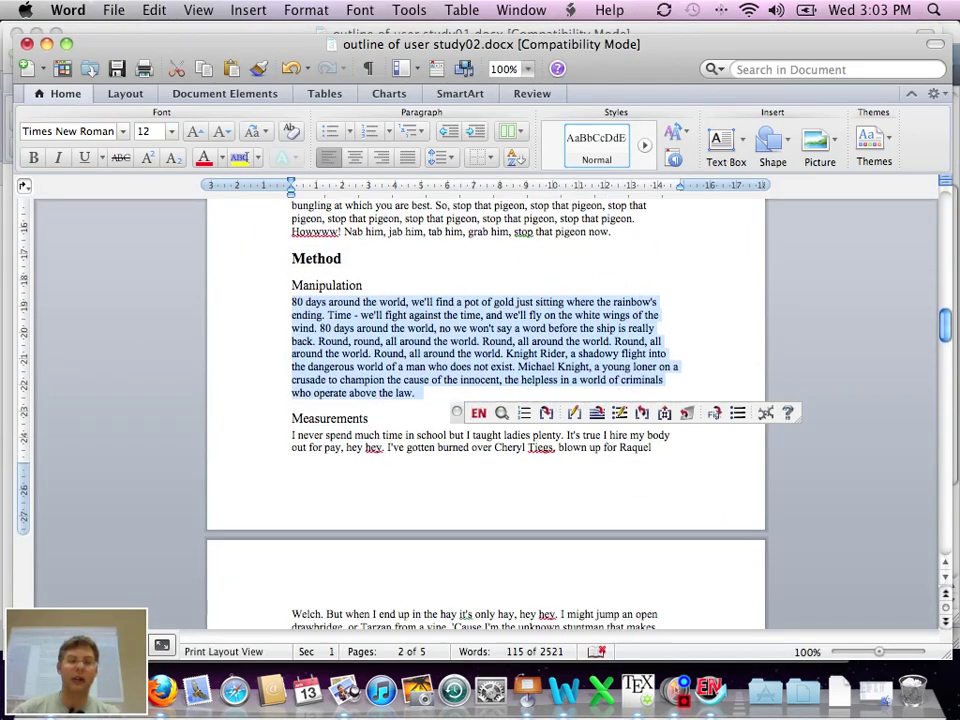
scroll(380, 474, "down", 10)
left_click_drag(296, 487, 291, 253)
key("super+Tab")
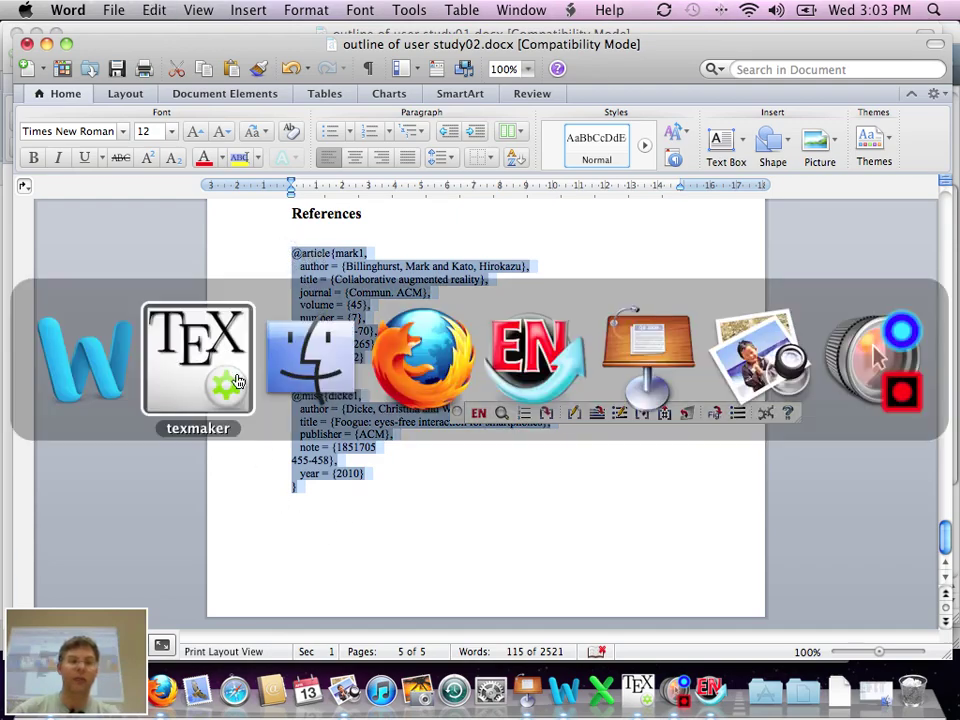
key("super+n")
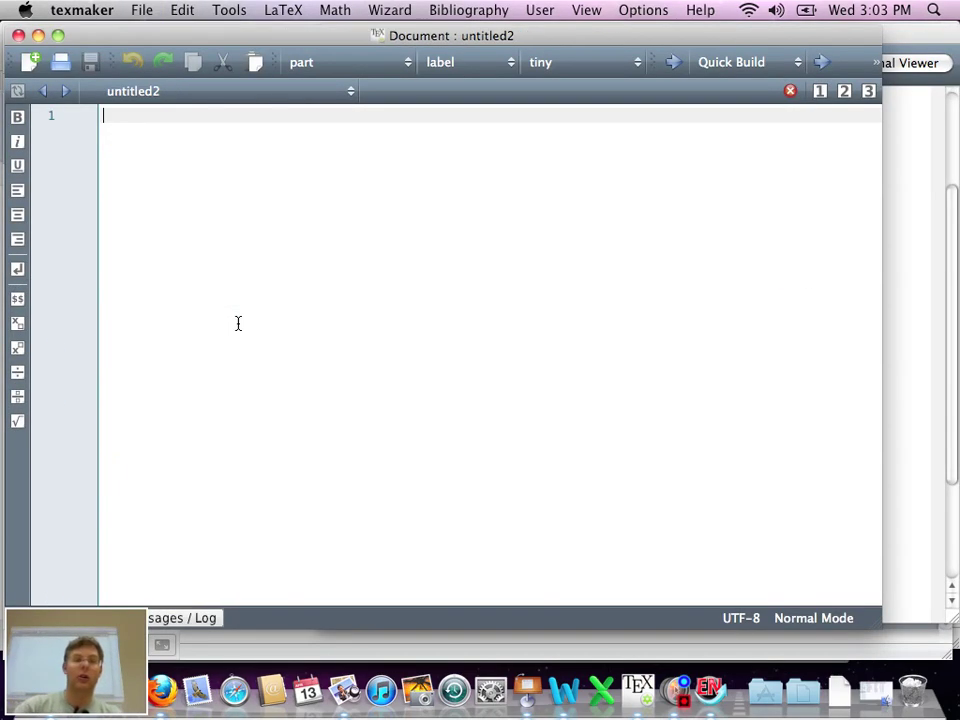
key("super+v")
Save the new document as dicke.bib in the dicke folder
key("super+s")
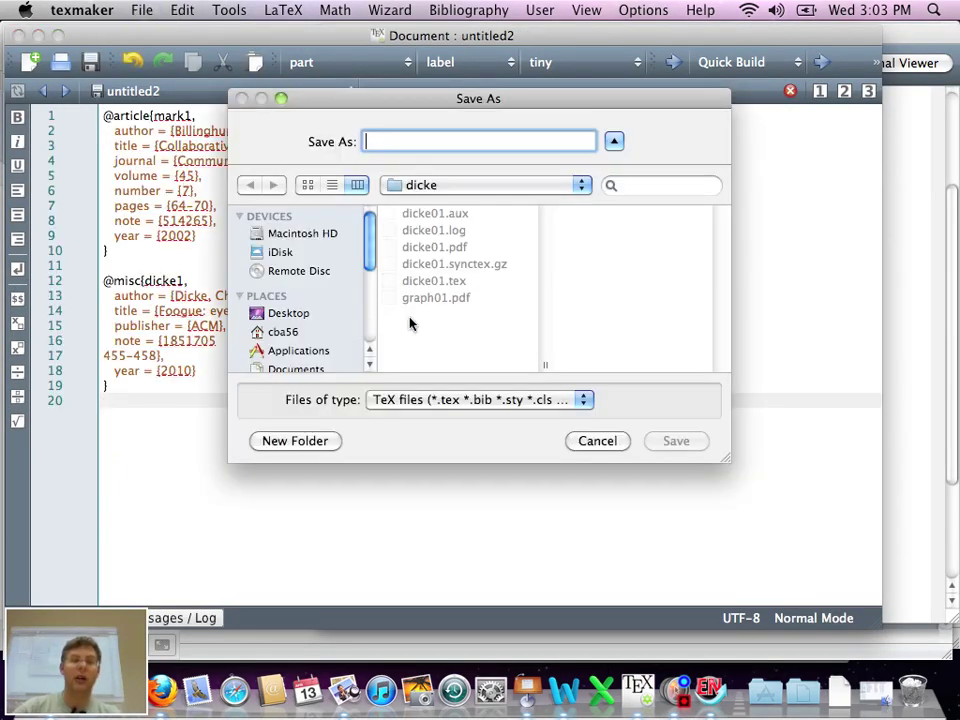
type("dicke")
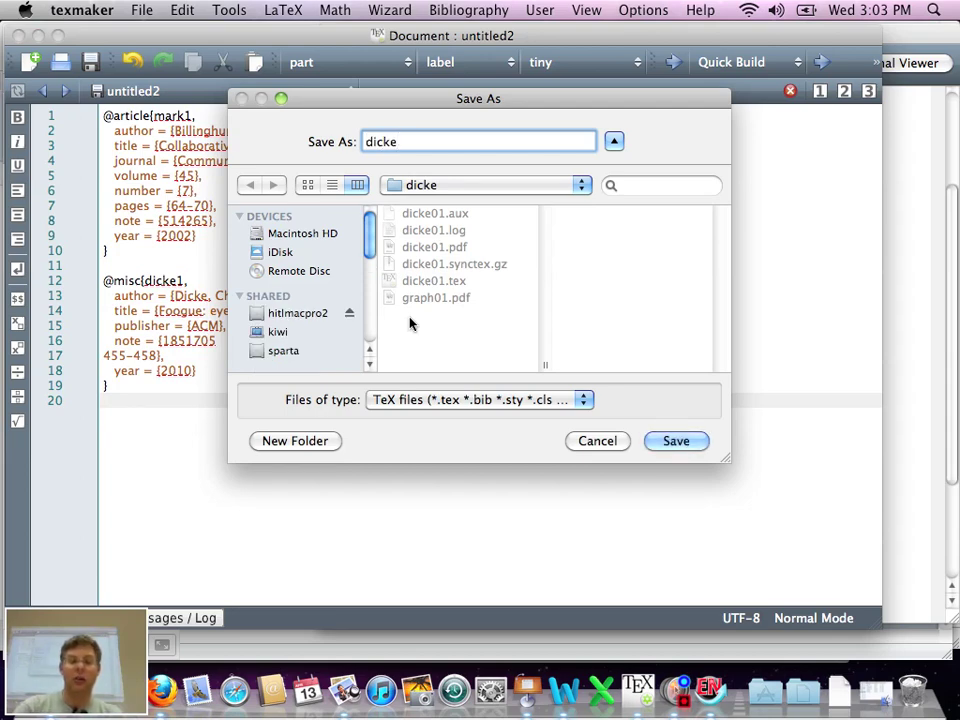
type(".bib")
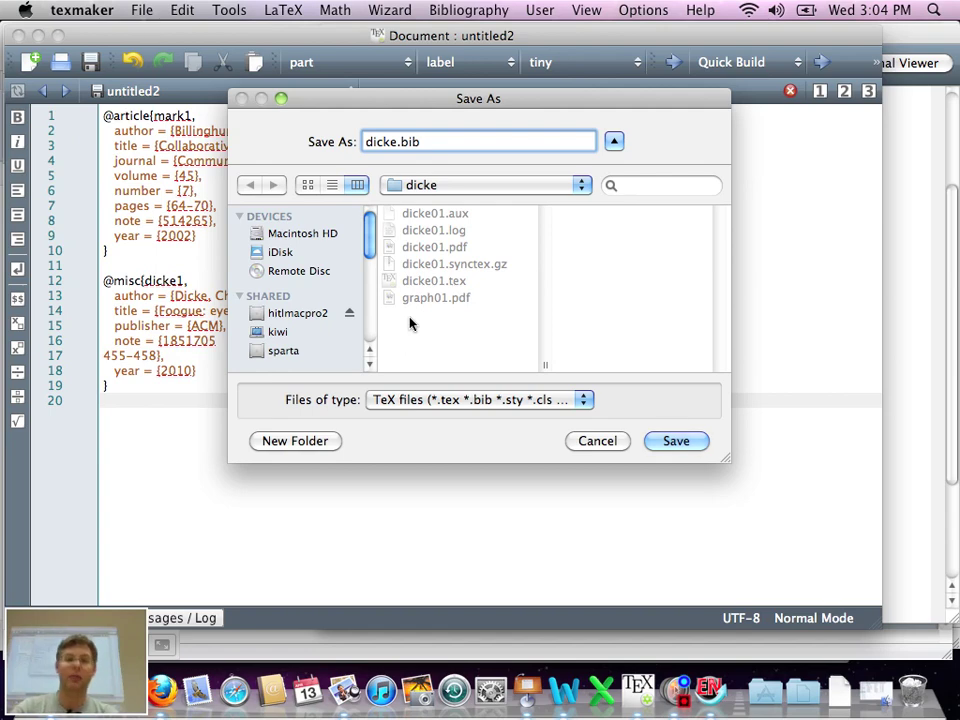
key("Return")
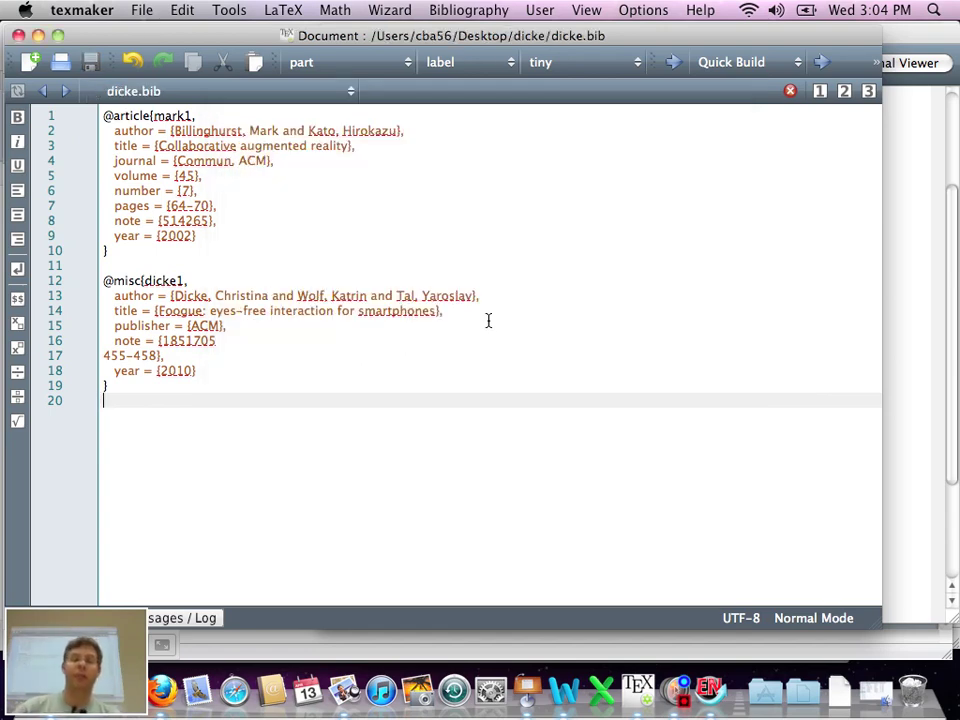
In dicke01.tex, add \cite{mark1} at the end of the Introduction paragraph and save the document
key("ctrl+Tab")
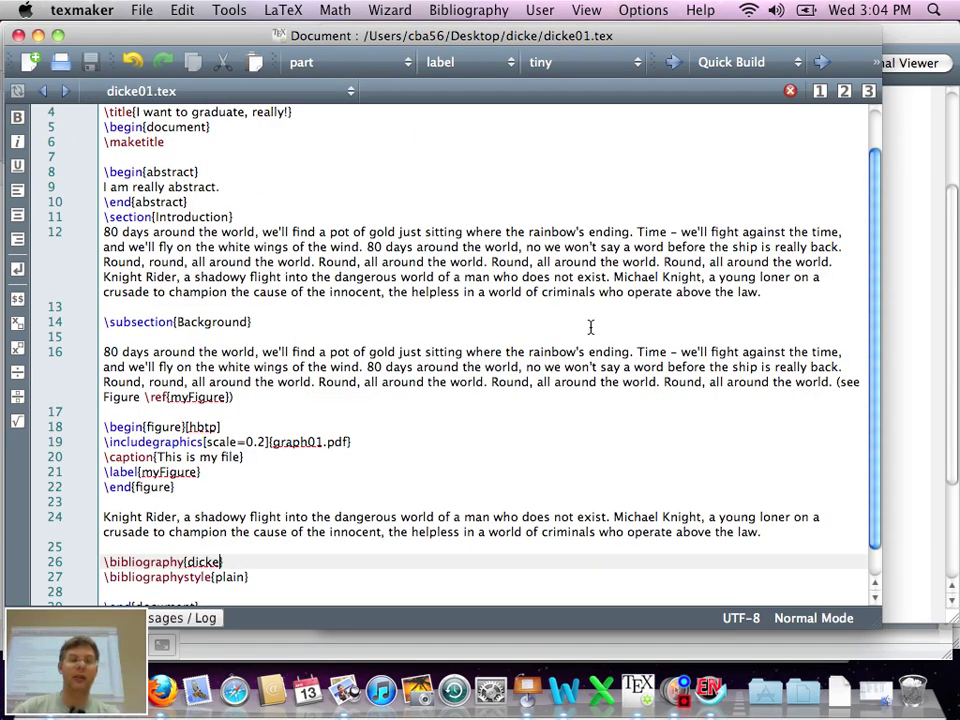
left_click(774, 296)
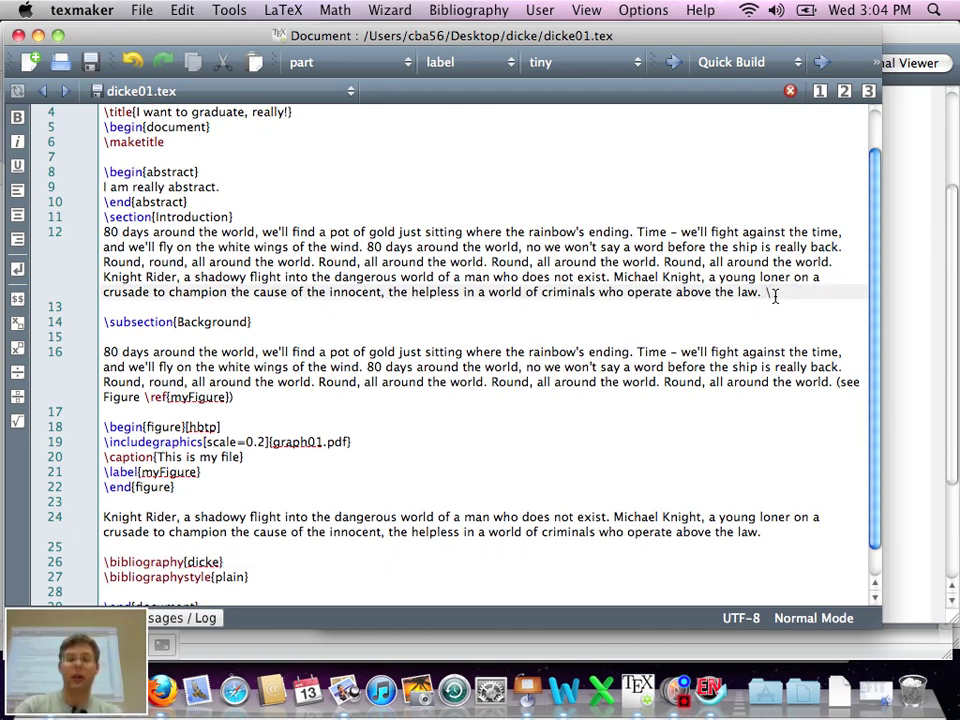
type("\\cit")
key("Return")
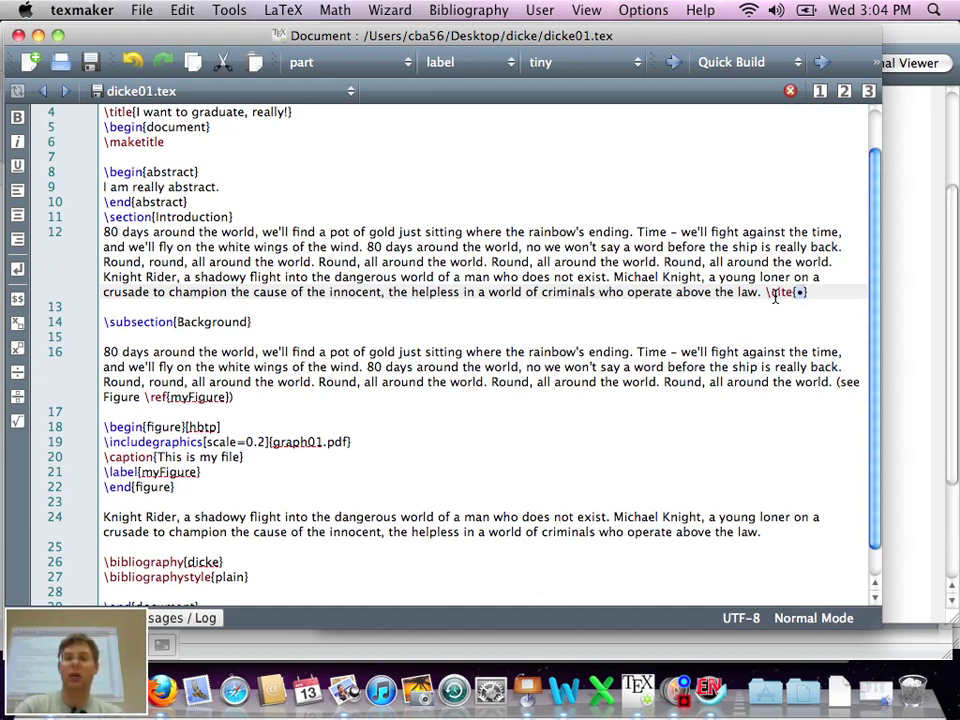
type("mark1")
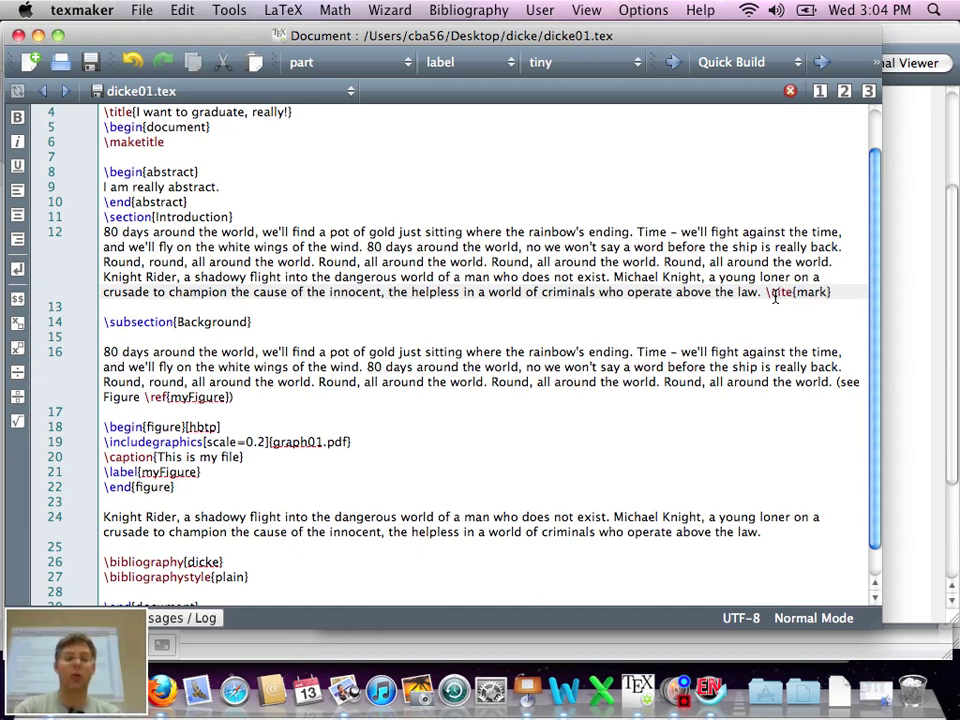
key("super+s")
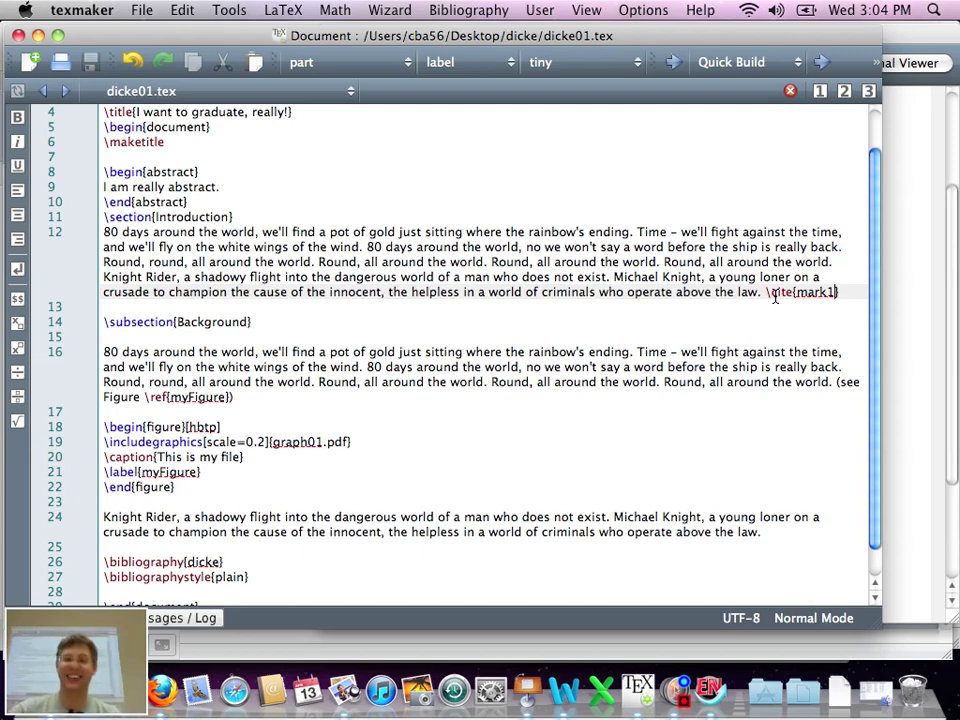
Build the document twice, check the citation in the PDF preview, and return to the source
left_click(678, 64)
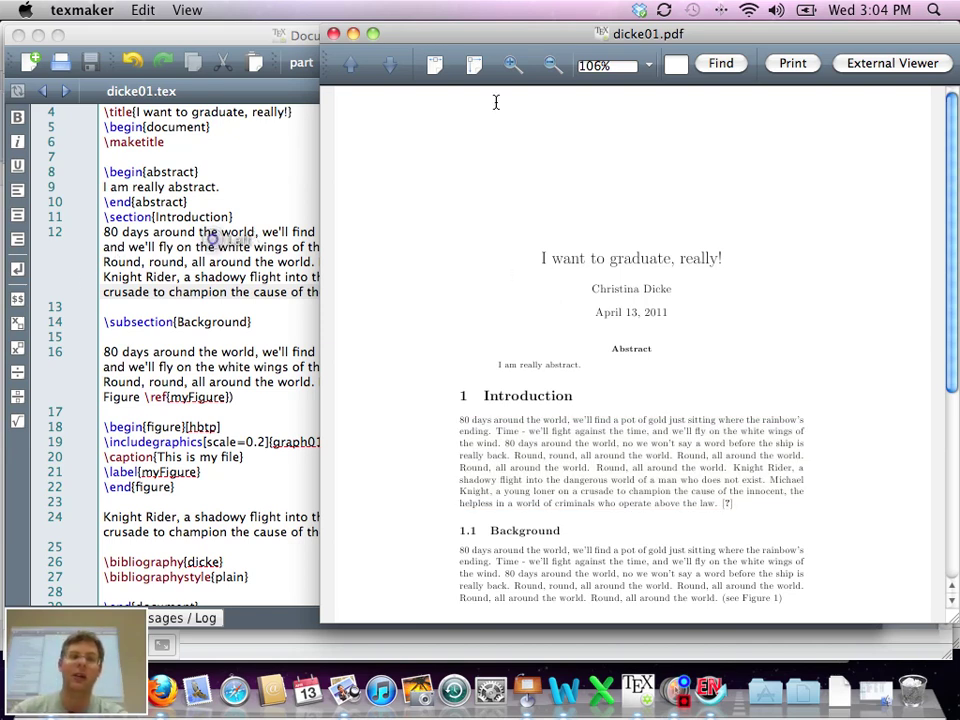
left_click(182, 242)
left_click(676, 64)
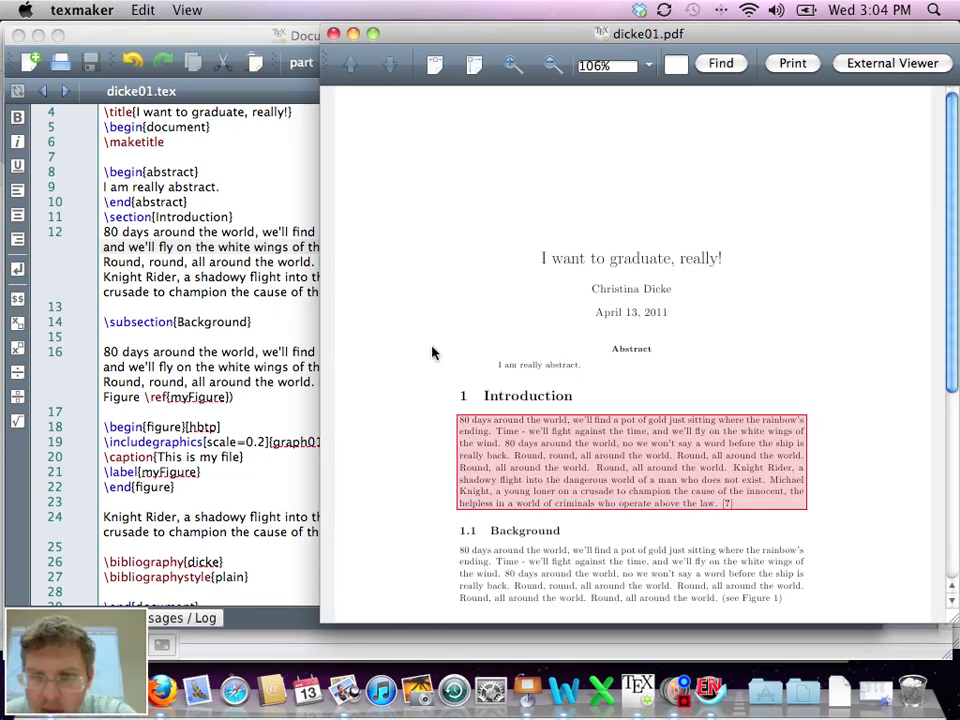
left_click(258, 320)
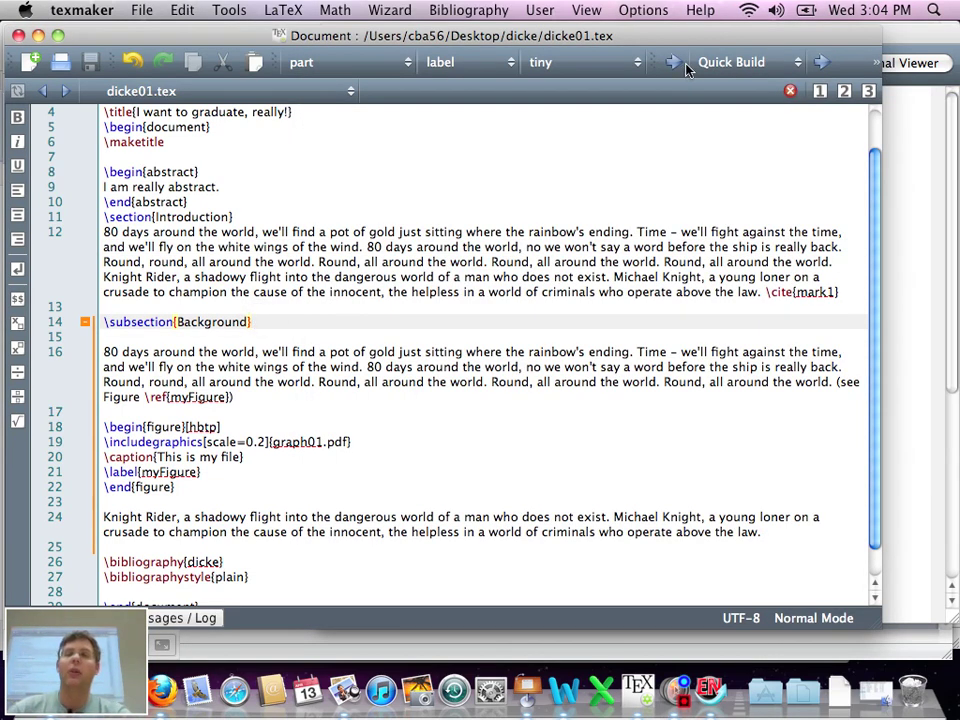
Run BibTeX on the document and rebuild the PDF until the citation is resolved
left_click(281, 9)
mouse_move(190, 6)
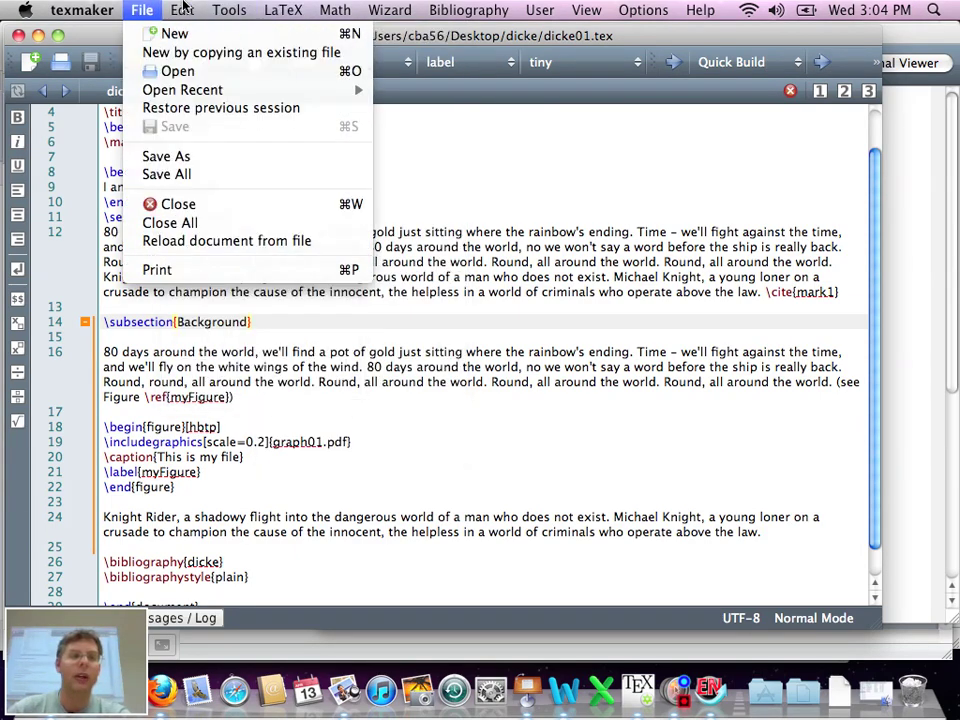
mouse_move(225, 10)
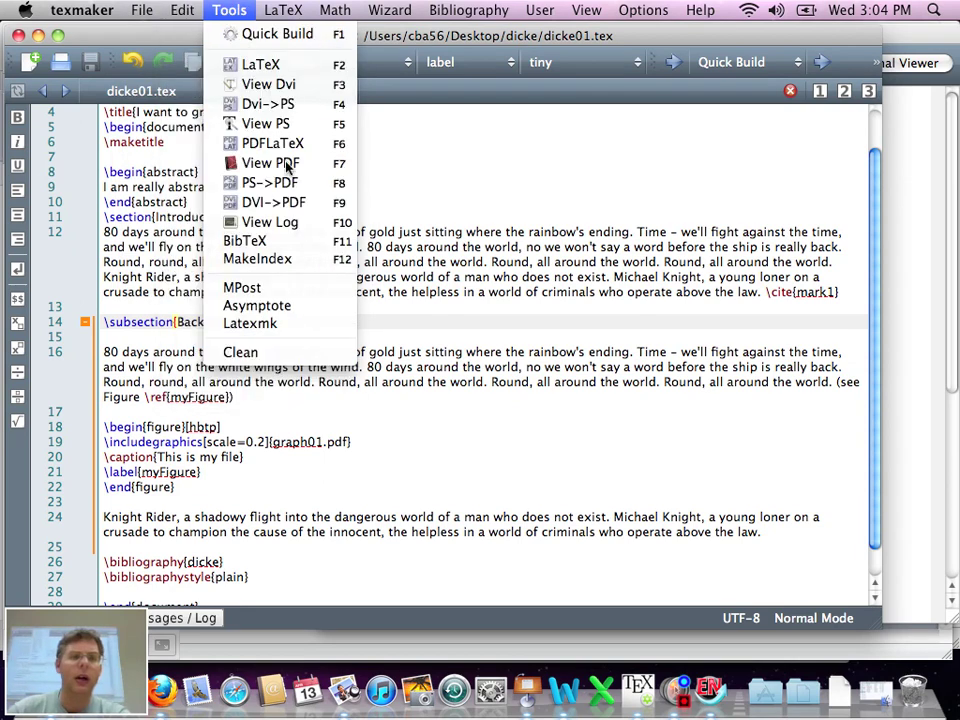
left_click(283, 243)
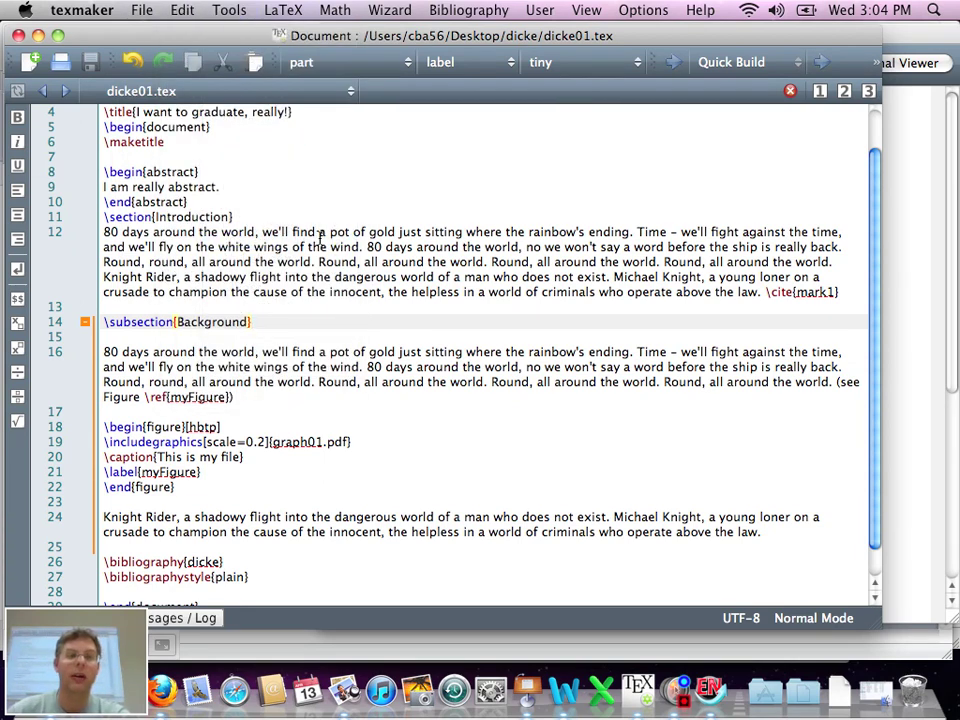
left_click(673, 63)
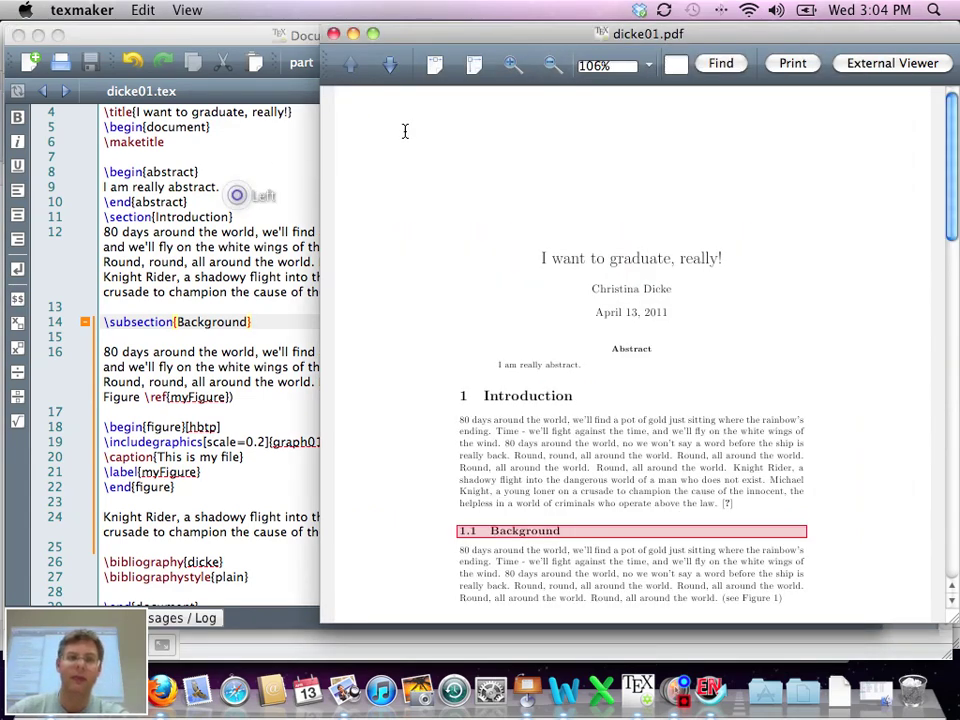
left_click(237, 195)
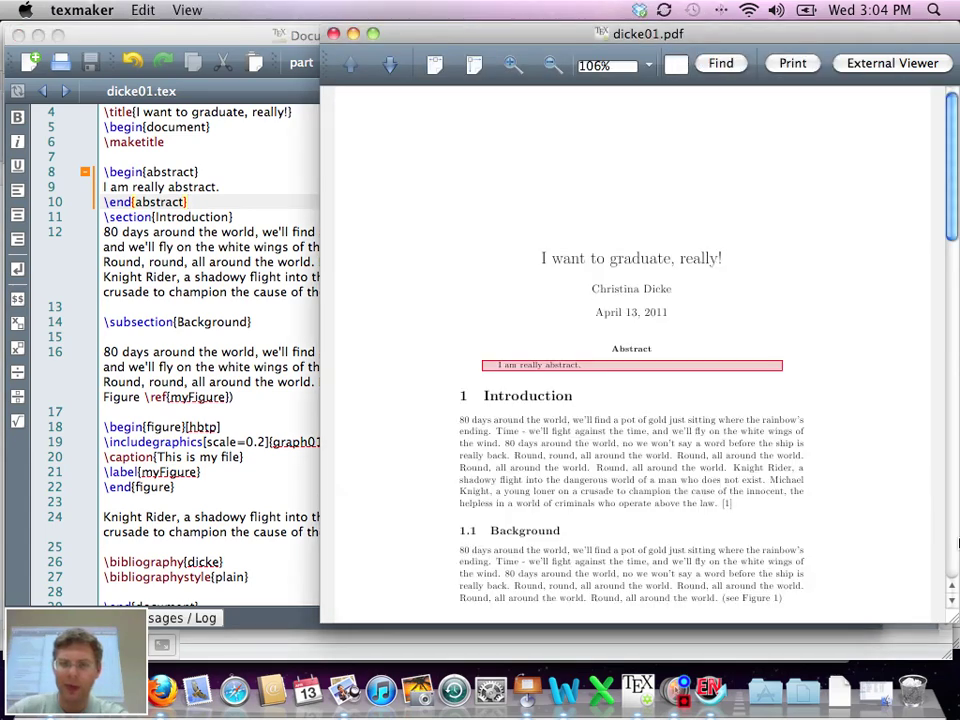
Enlarge the PDF preview, examine the citation, the figure reference and the References list, and return to the source
left_click(513, 68)
left_click(513, 68)
left_click(514, 67)
left_click(514, 67)
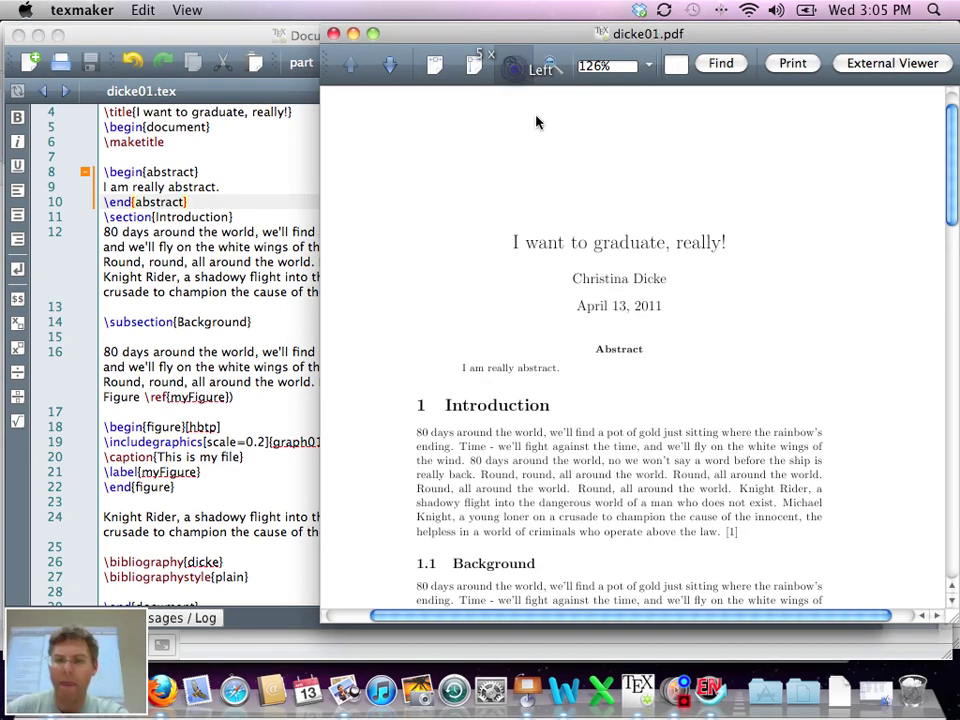
scroll(767, 391, "down", 5)
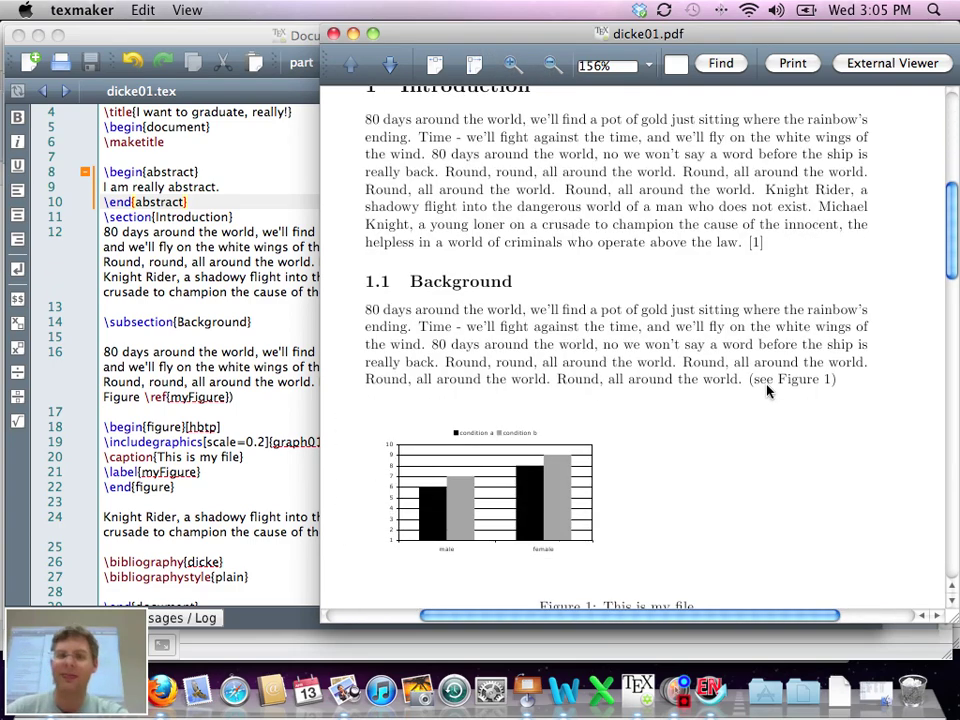
left_click(953, 397)
scroll(953, 380, "up", 2)
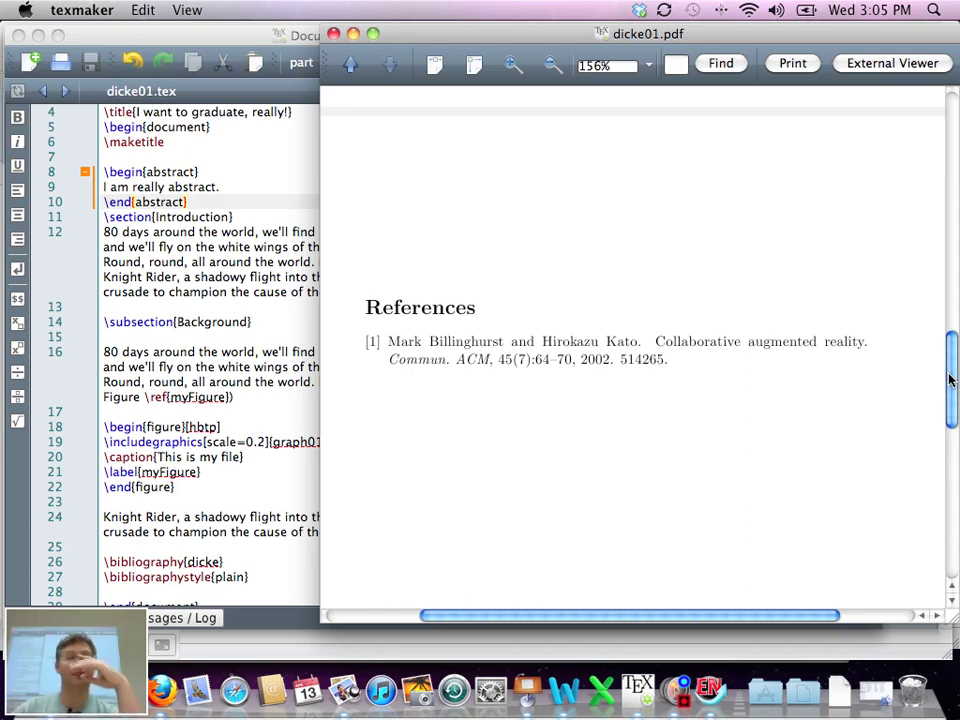
left_click(249, 278)
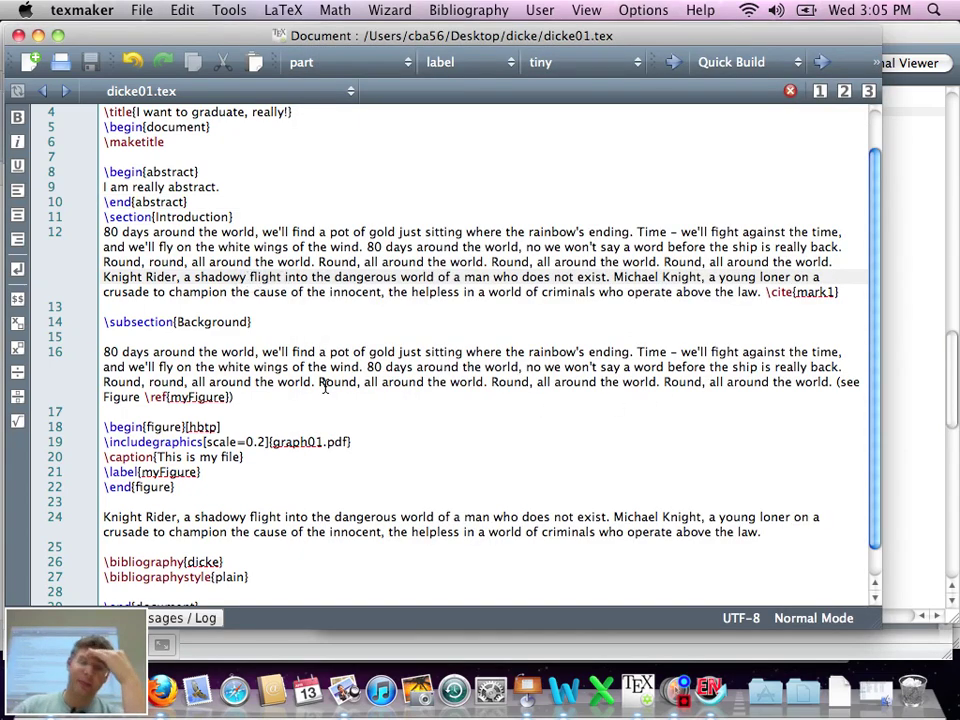
Switch to Finder and open plainCopy.tex from the plain copy folder inside publishing process/latex on the Desktop
key("super+Tab")
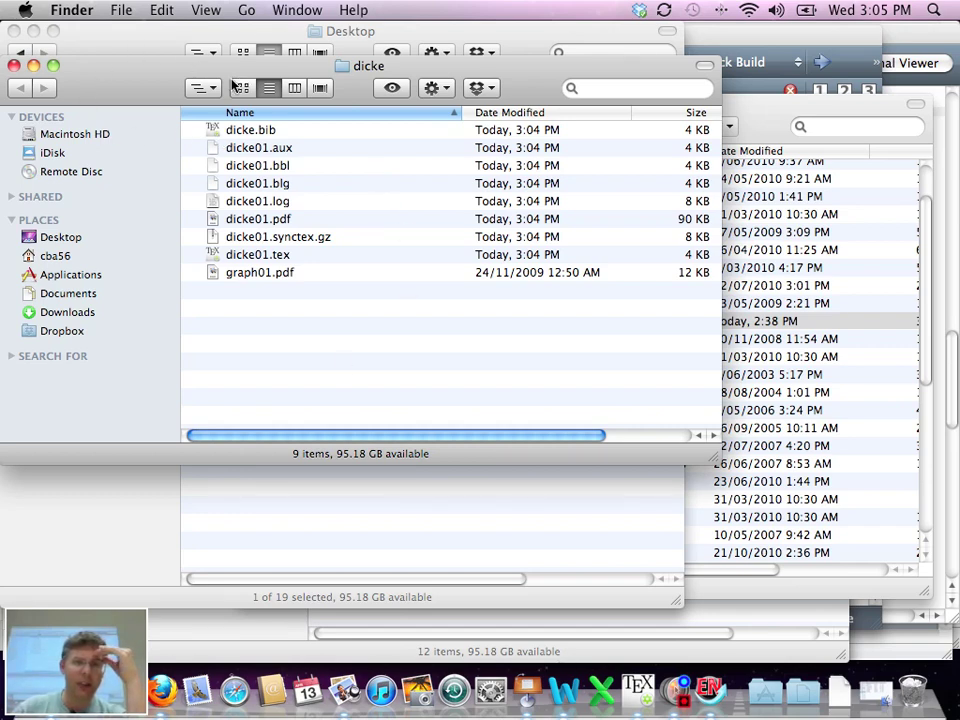
left_click(201, 88)
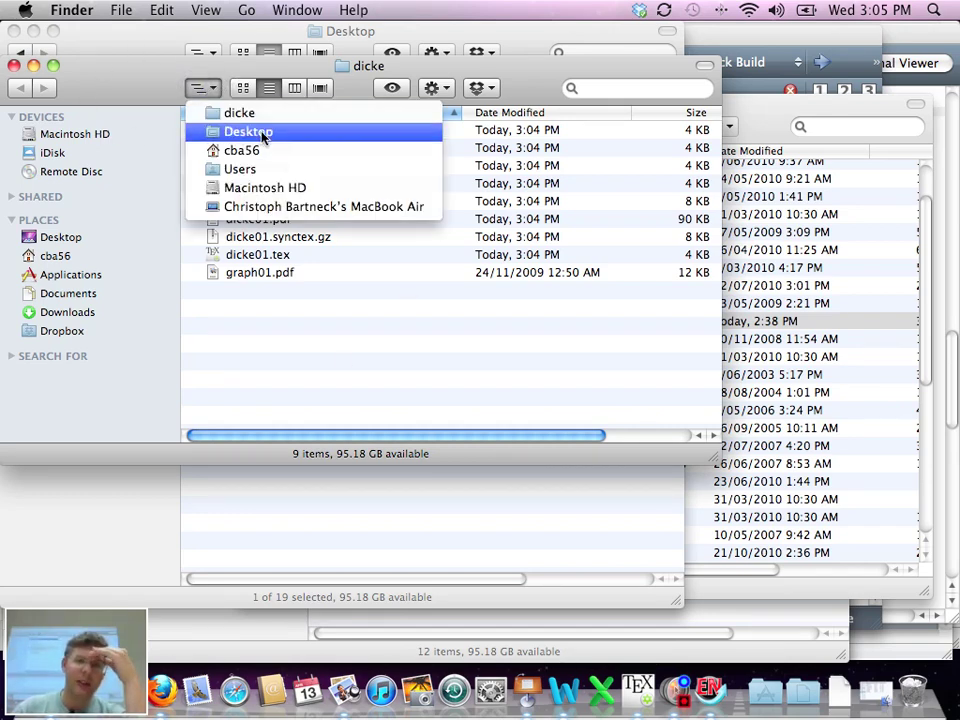
left_click(260, 133)
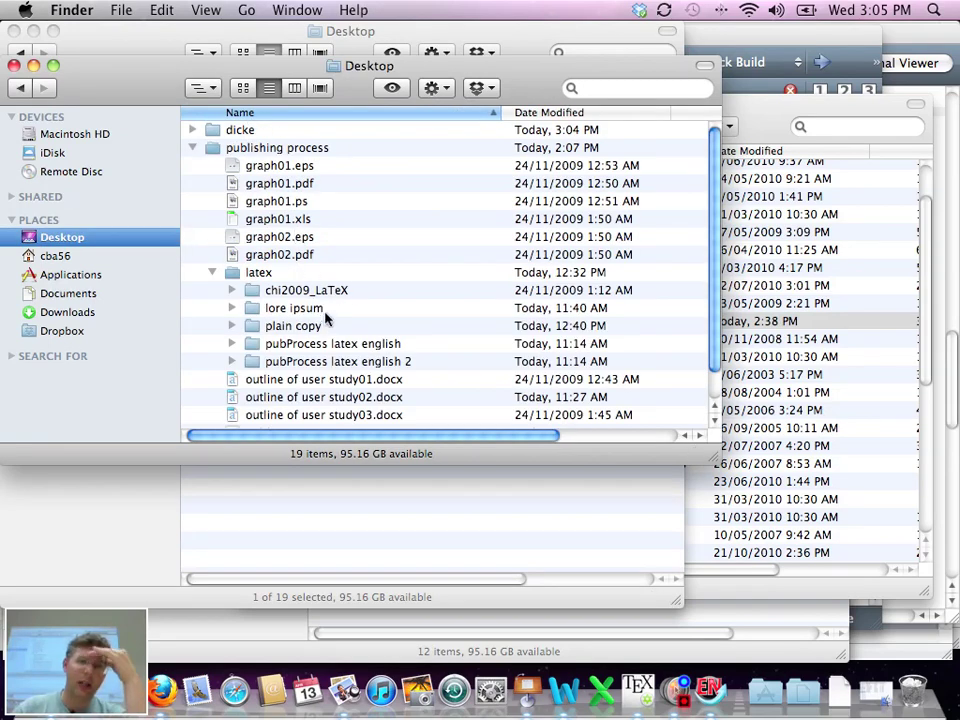
double_click(376, 364)
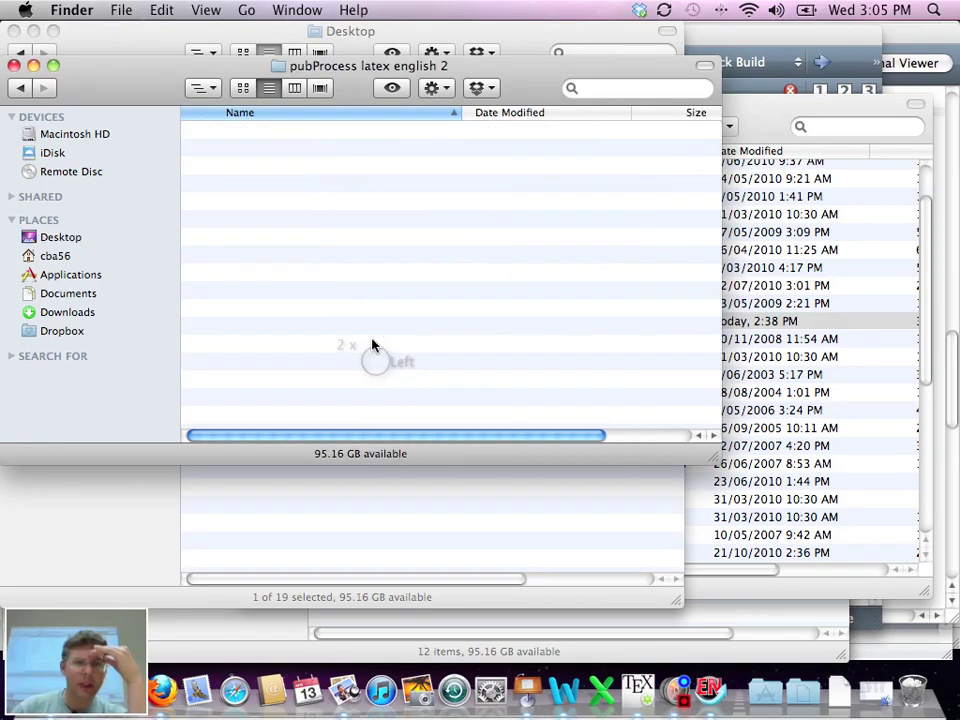
left_click(38, 92)
double_click(307, 325)
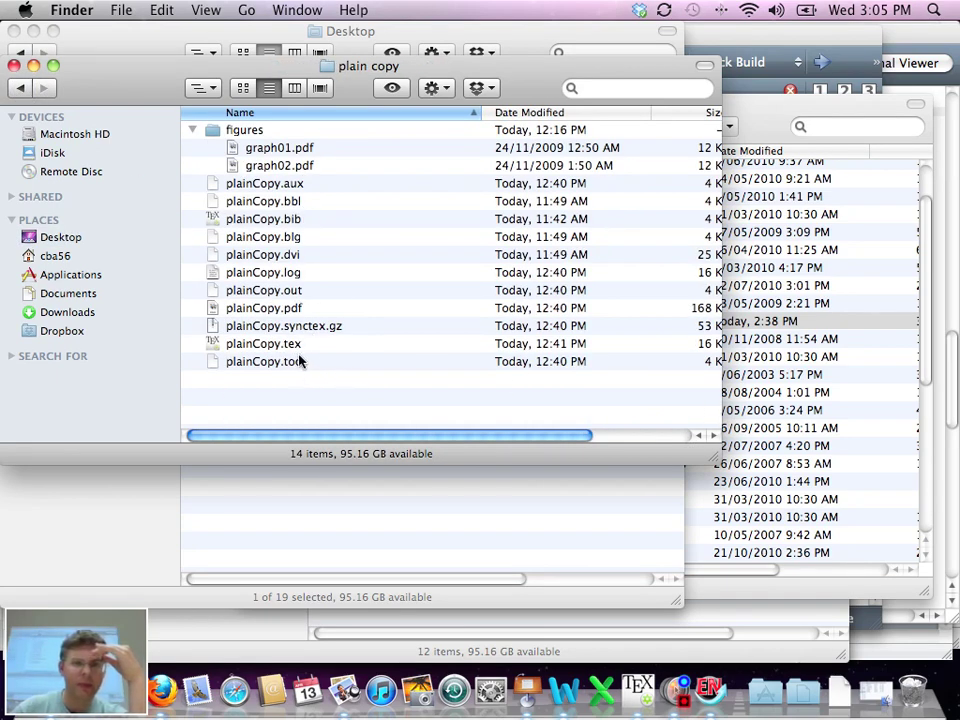
left_click(288, 345)
double_click(288, 345)
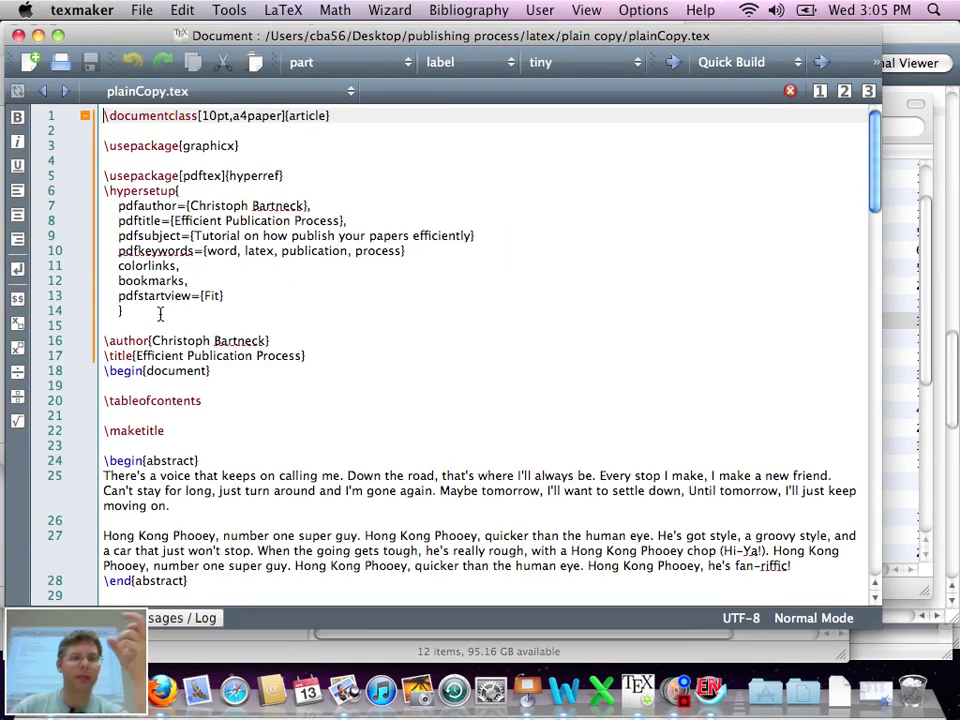
Copy the hyperref package line and the complete \hypersetup block from plainCopy.tex and switch to dicke01.tex
left_click_drag(131, 311, 92, 172)
key("cmd+c")
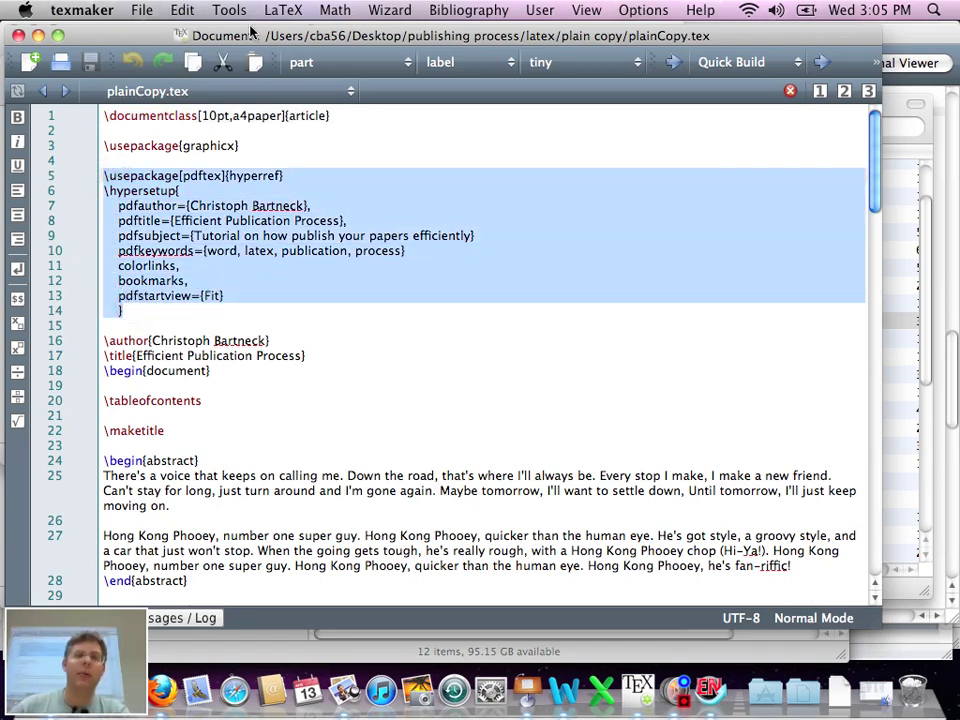
left_click(350, 92)
left_click(375, 200)
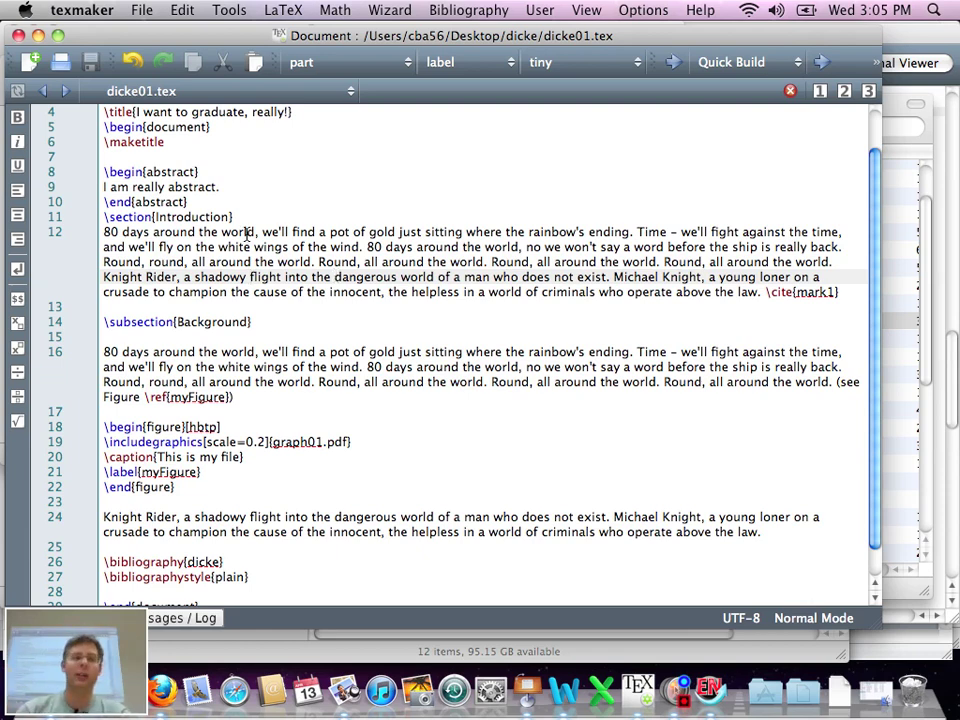
Paste the copied hyperref block on a new line below \title and insert a blank line above \usepackage[pdftex]{hyperref}
scroll(249, 232, "up", 3)
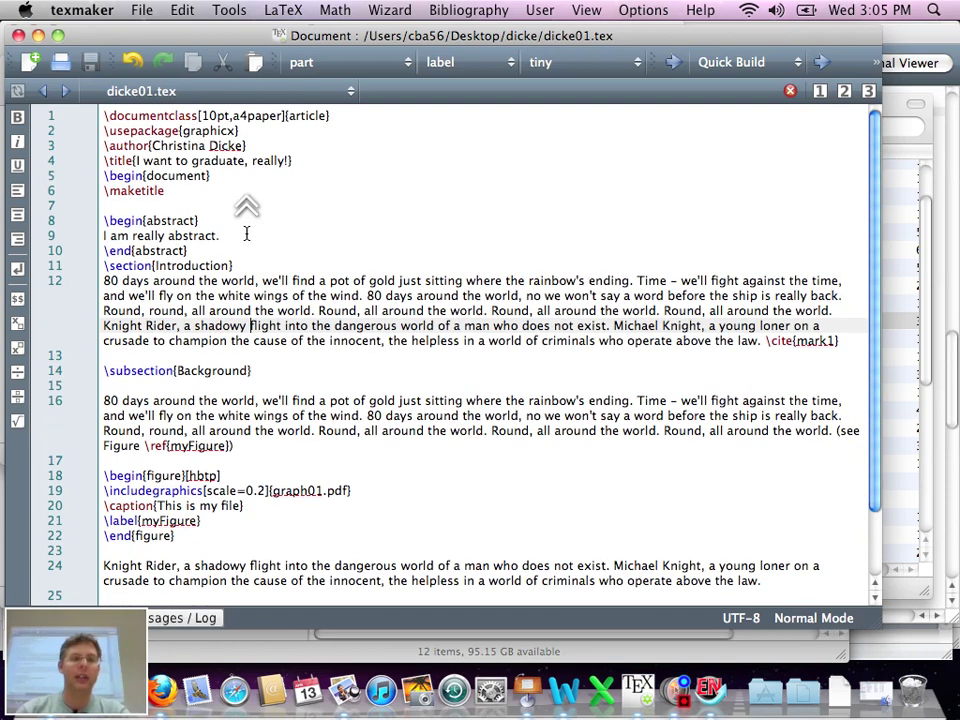
left_click(268, 146)
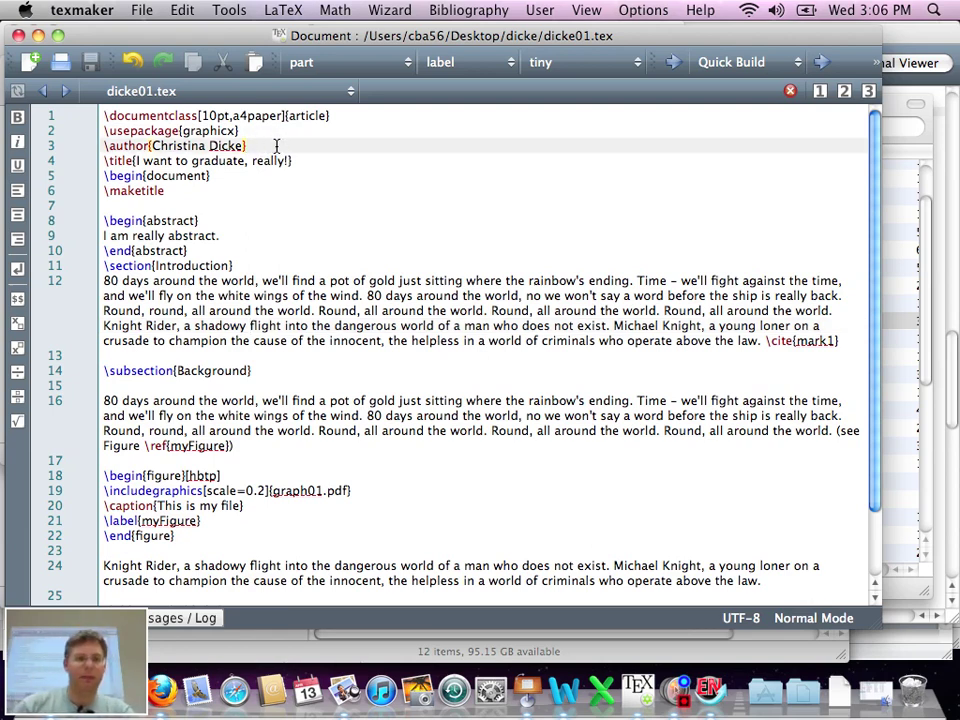
left_click(302, 163)
key("Return")
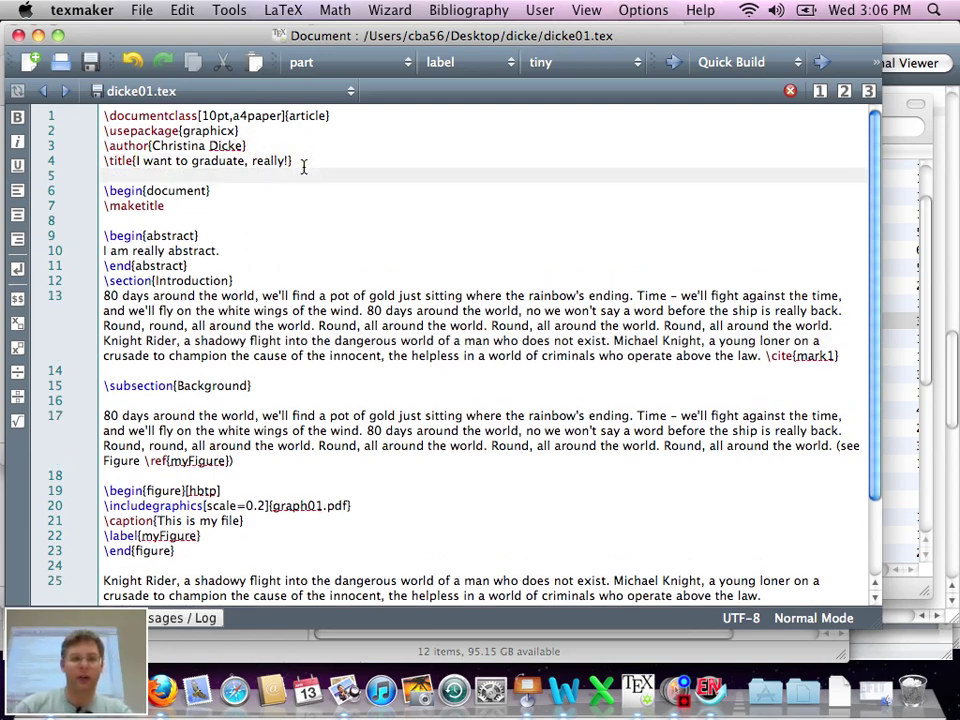
key("cmd+v")
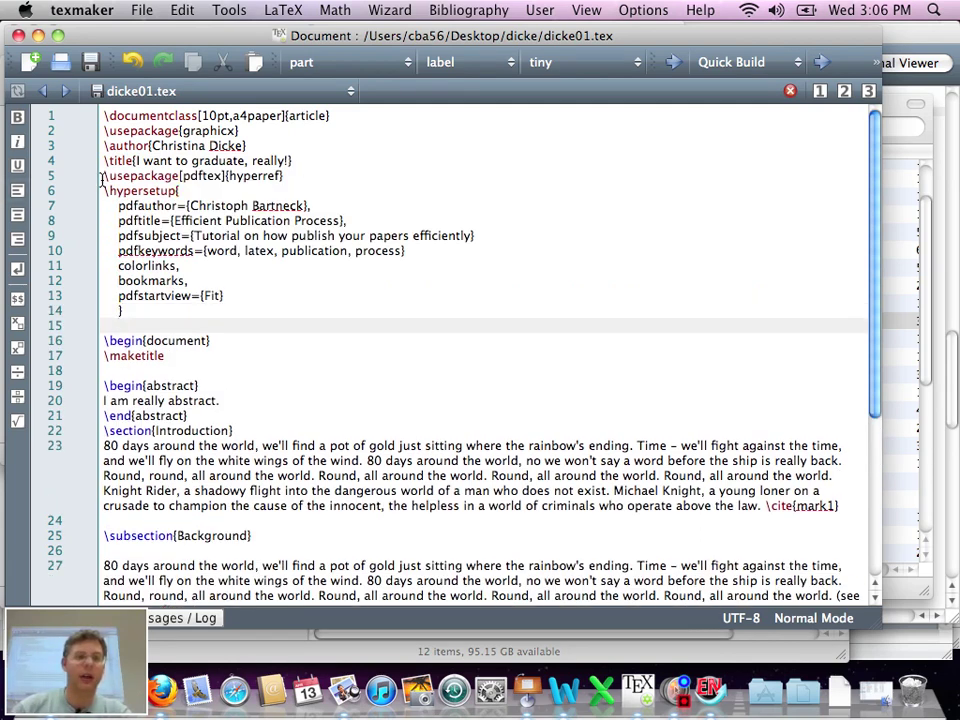
left_click(104, 176)
key("Return")
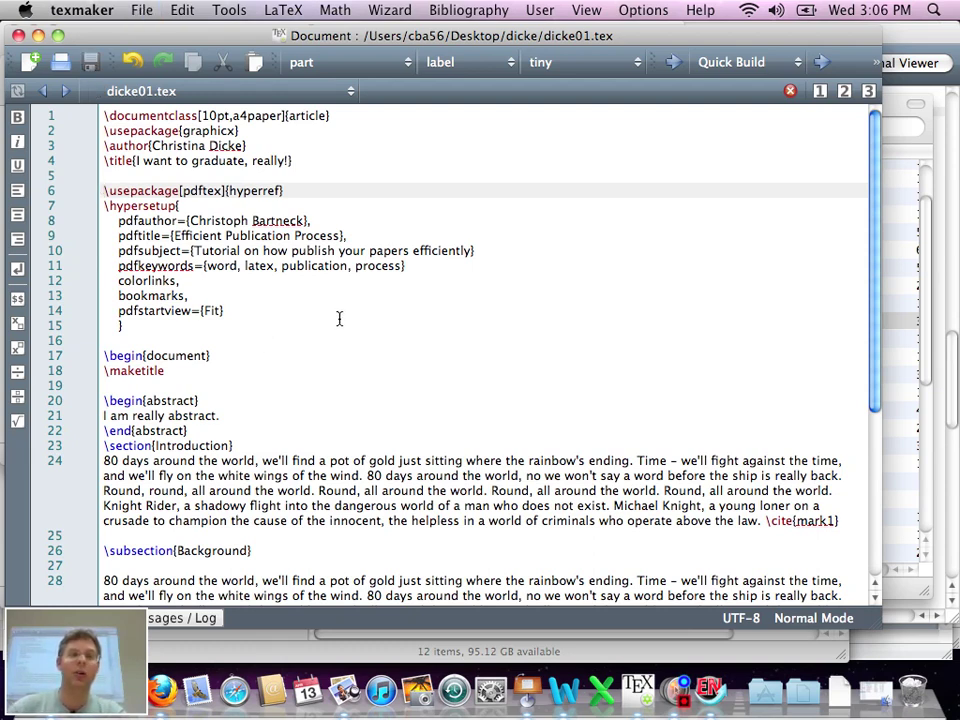
Build the document with Quick Build and check the \hypersetup block and the source around it for mistakes
left_click(672, 64)
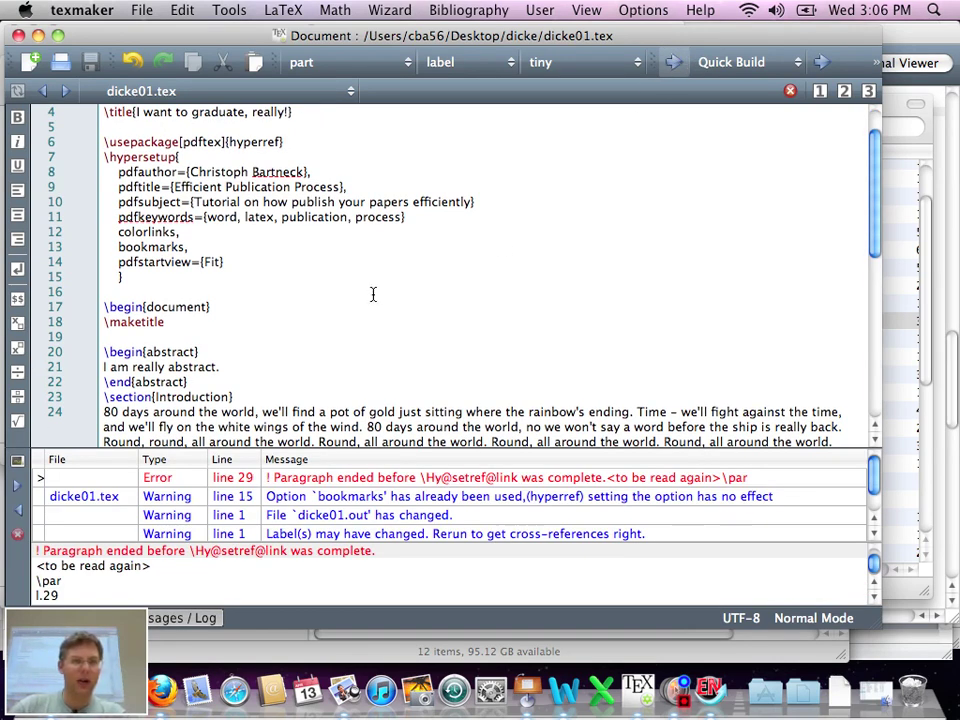
scroll(314, 300, "up", 3)
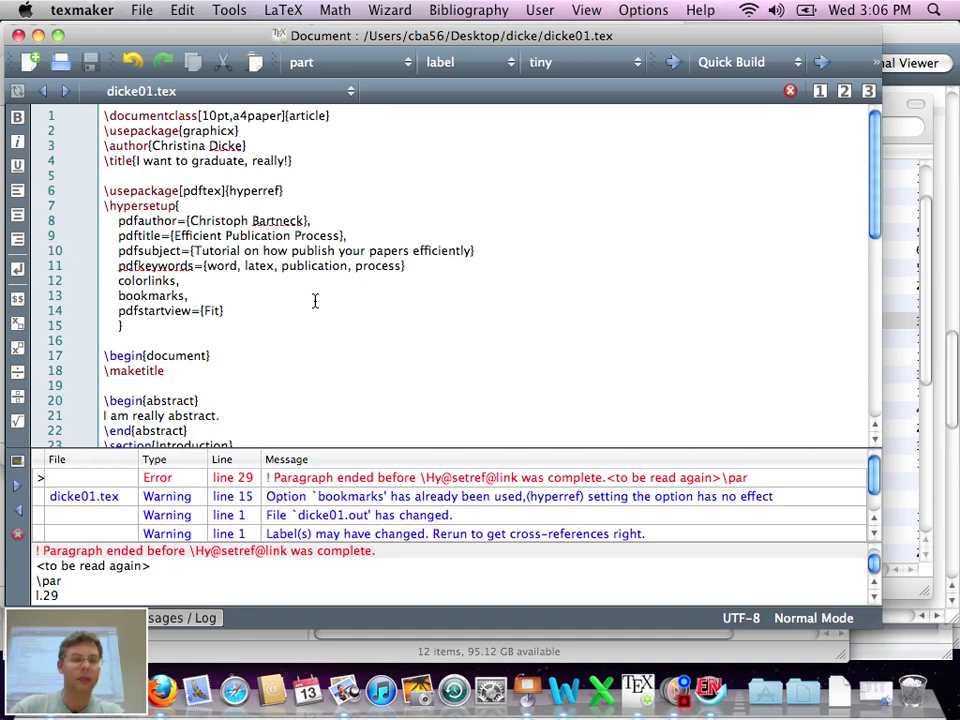
scroll(314, 300, "down", 6)
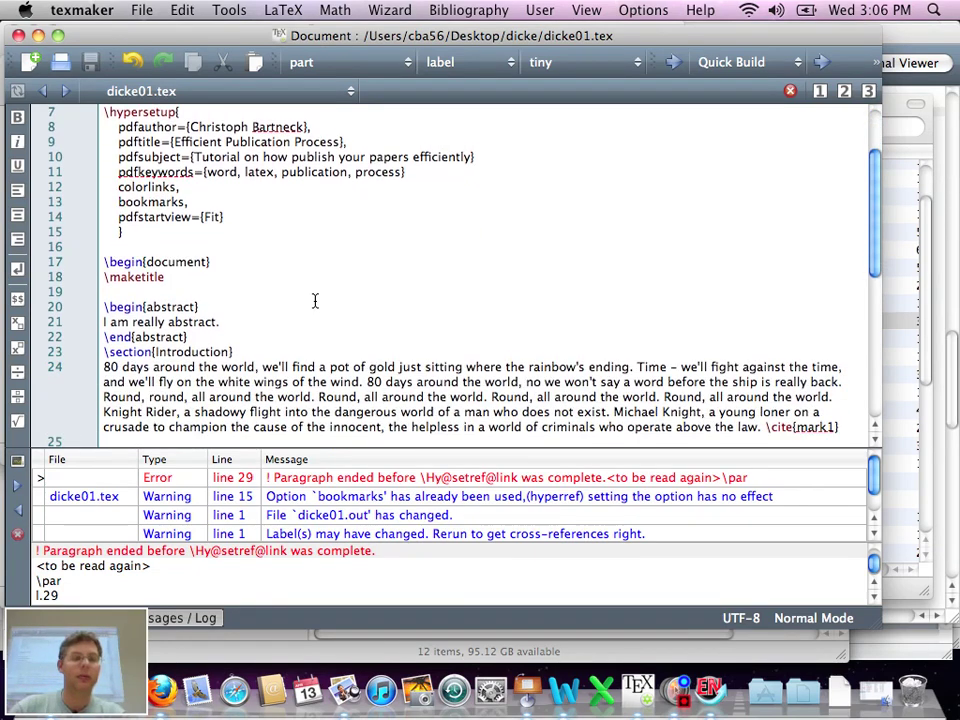
scroll(314, 300, "up", 6)
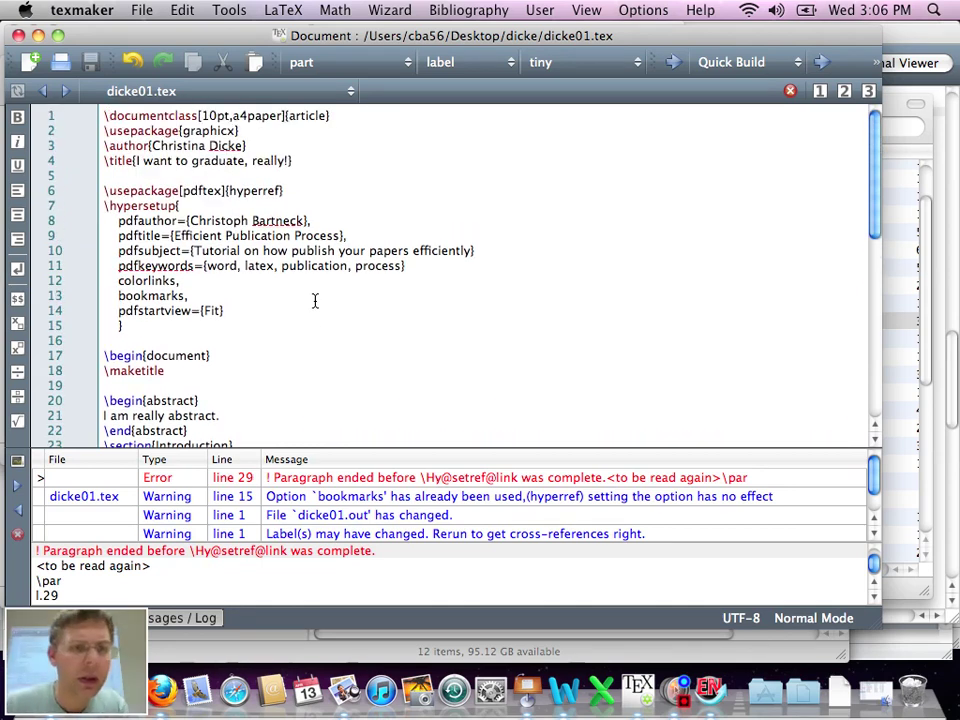
Add the missing commas after the pdfkeywords and pdfsubject entries, rebuild the document and check the PDF preview
left_click(416, 266)
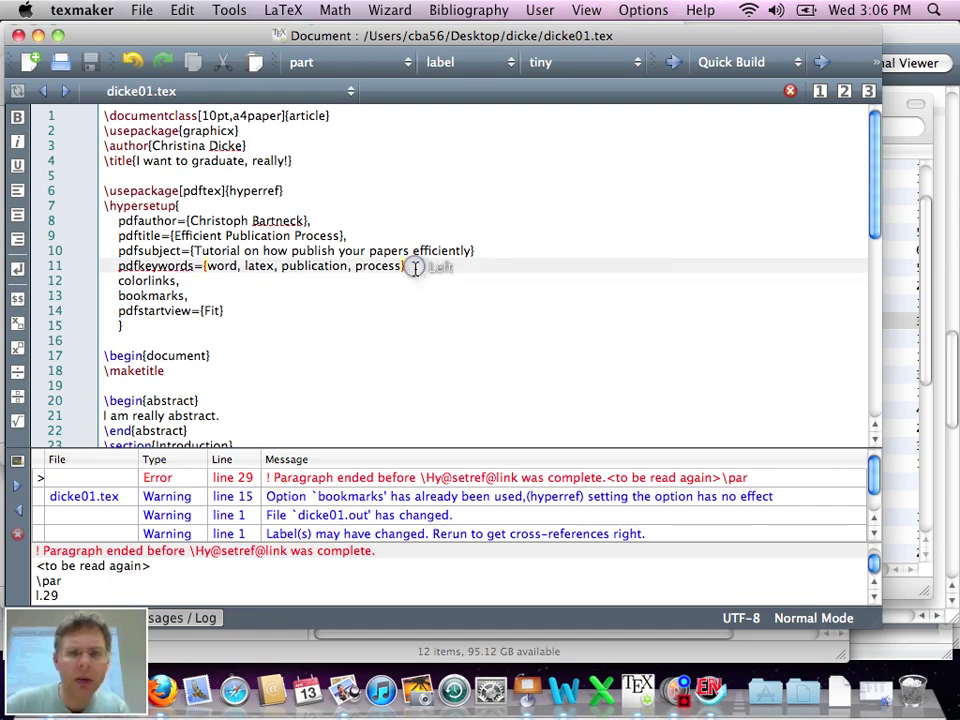
type(",")
left_click(489, 253)
type(",")
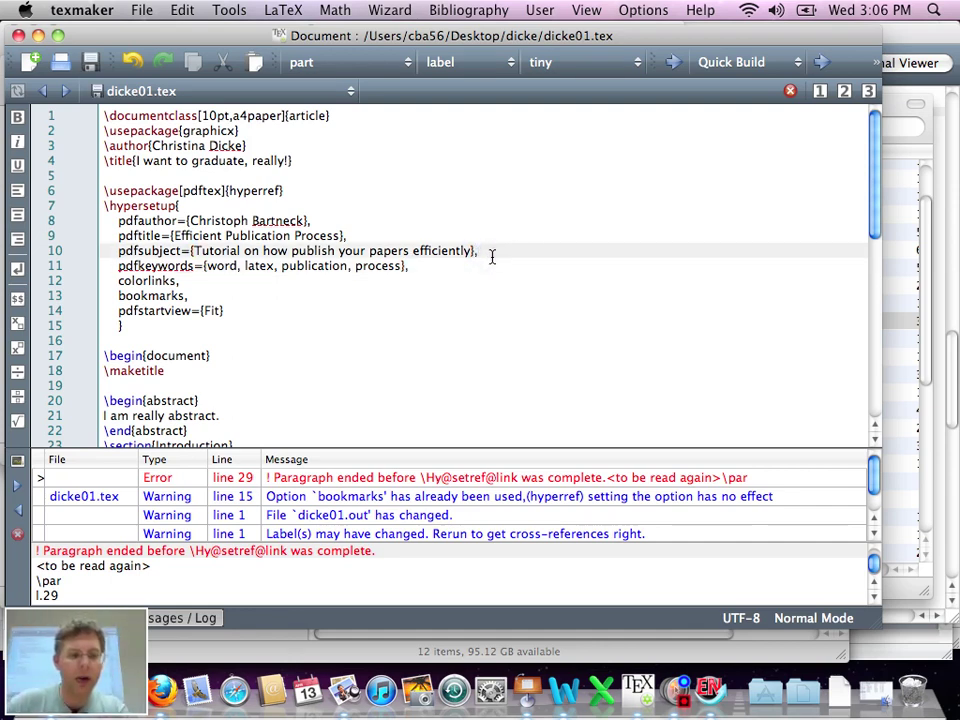
key("F1")
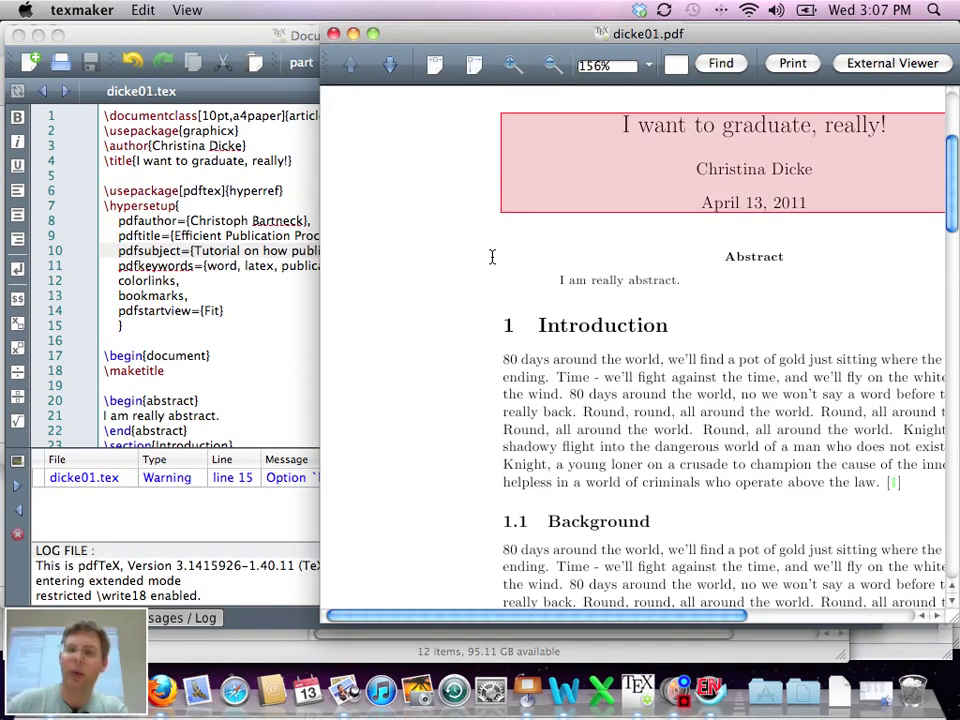
scroll(639, 328, "up", 5)
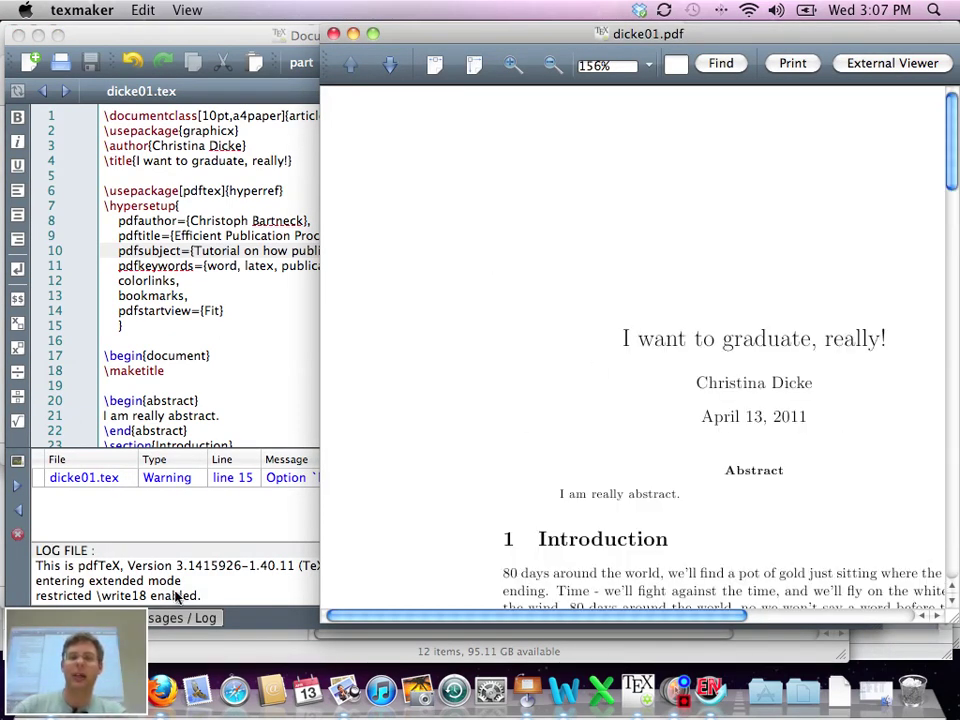
Switch to Finder and open the dicke folder on the Desktop
key("super+Tab")
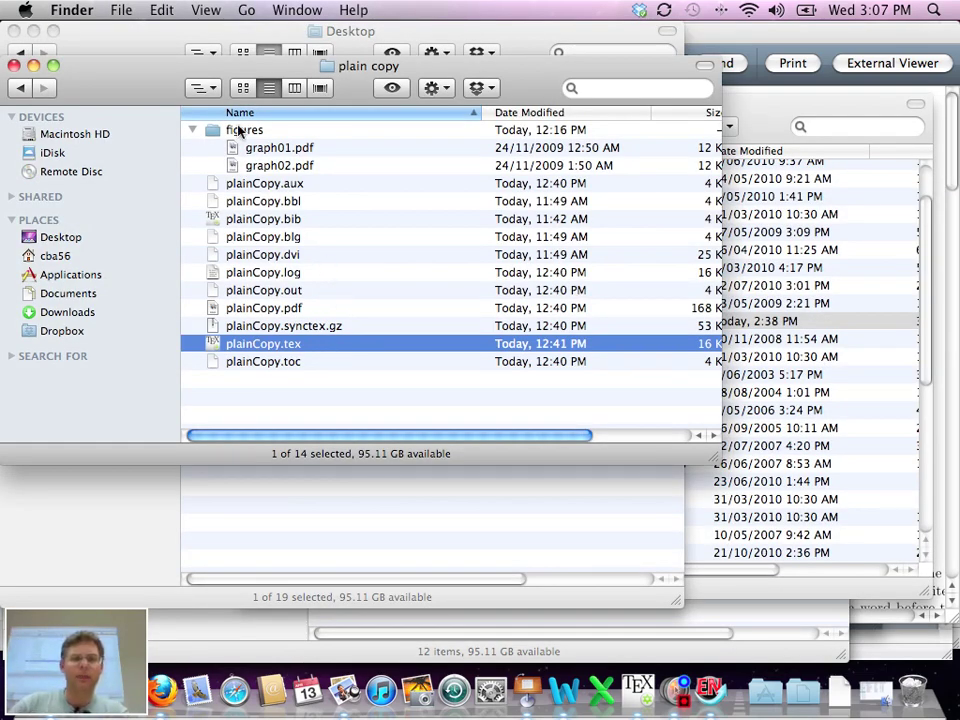
left_click(203, 88)
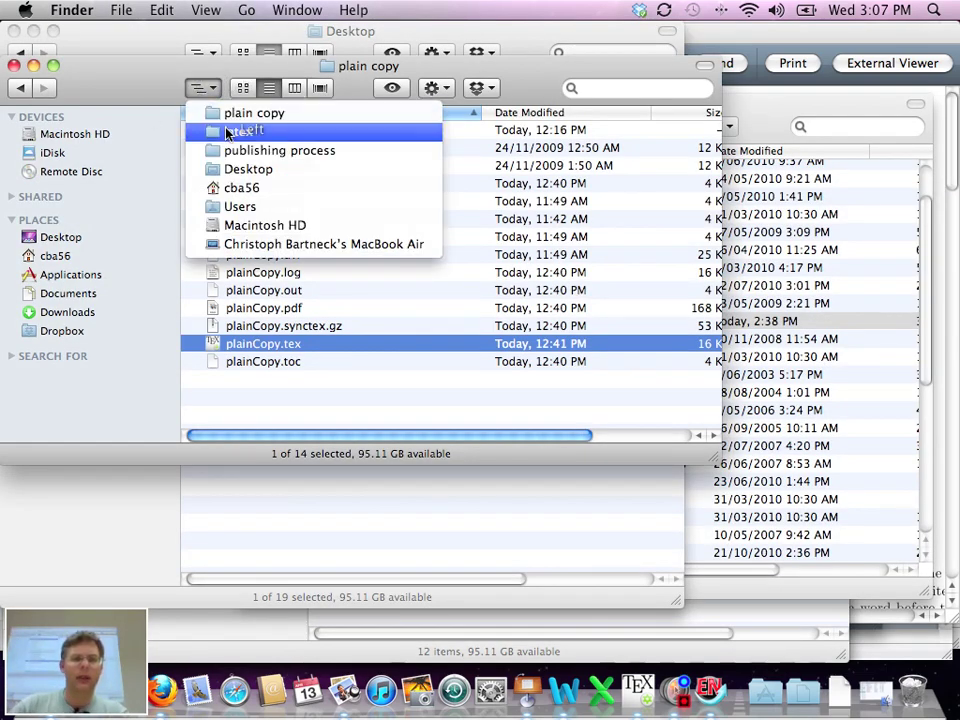
left_click(229, 133)
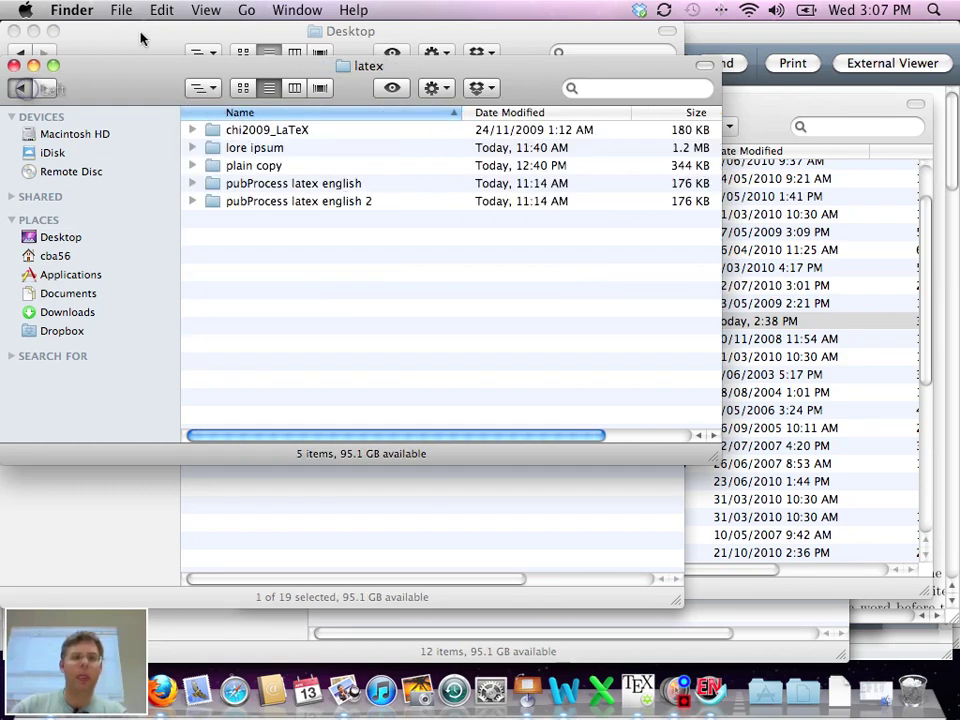
left_click(20, 88)
left_click(140, 38)
double_click(242, 95)
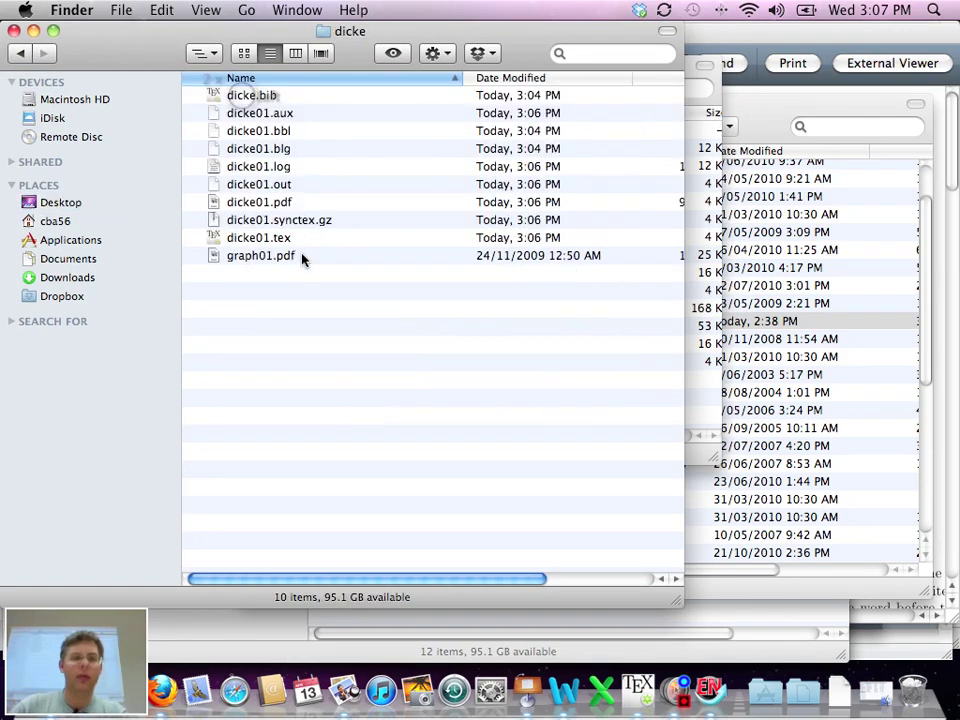
View graph01.pdf in Preview, close it, and open dicke01.pdf from the same folder
double_click(242, 257)
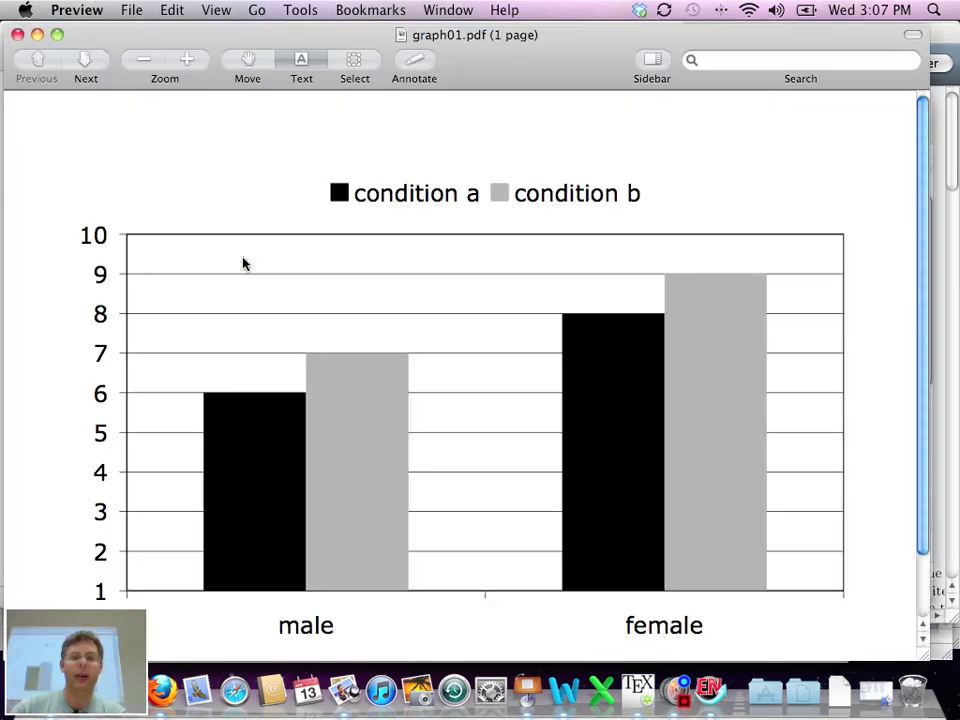
key("super+w")
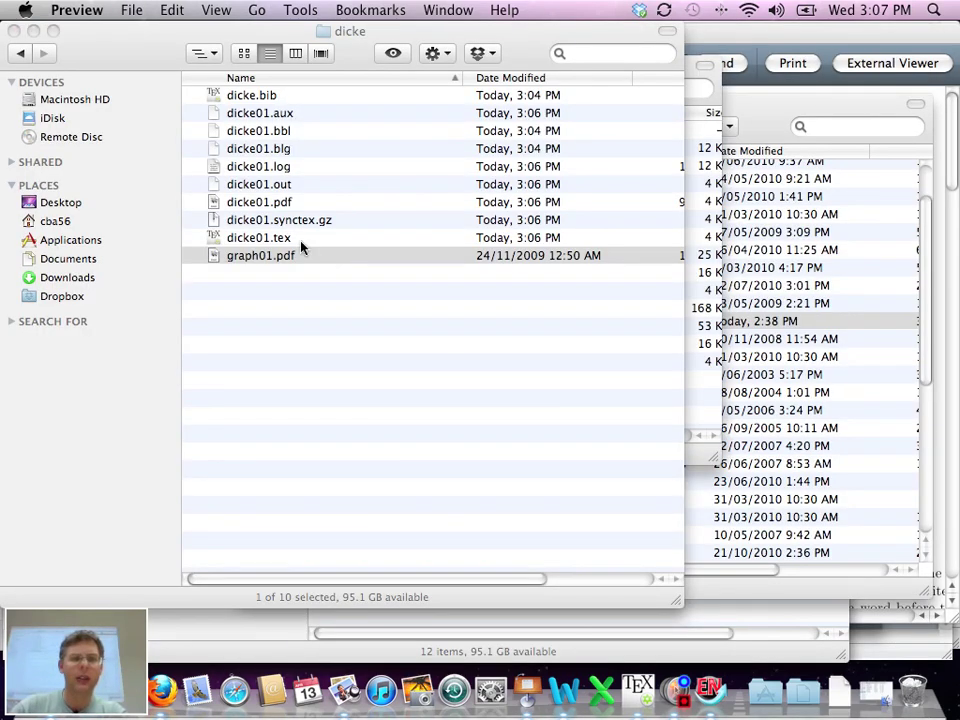
left_click_drag(259, 205, 262, 207)
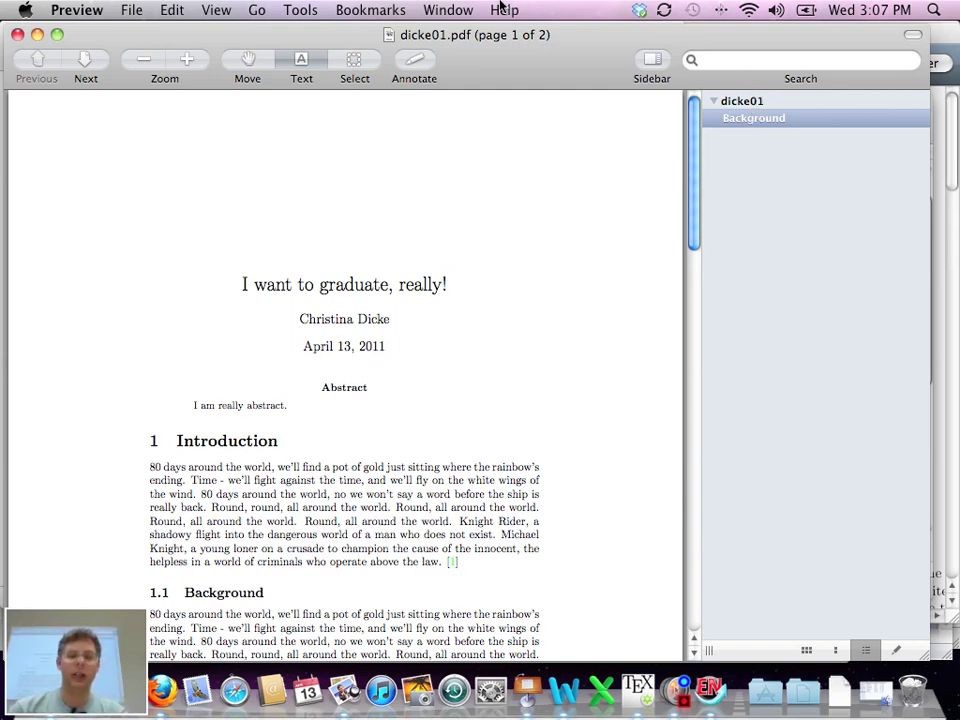
Inspect the document information of dicke01.pdf, including its keywords and the general title, author and subject entries
key("super+i")
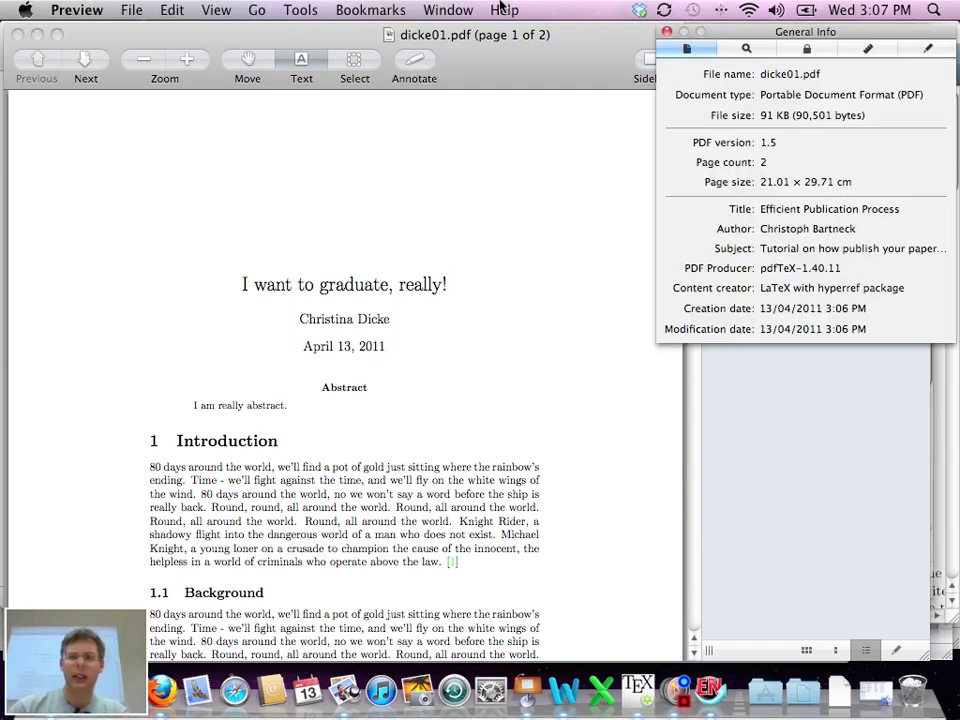
left_click(748, 48)
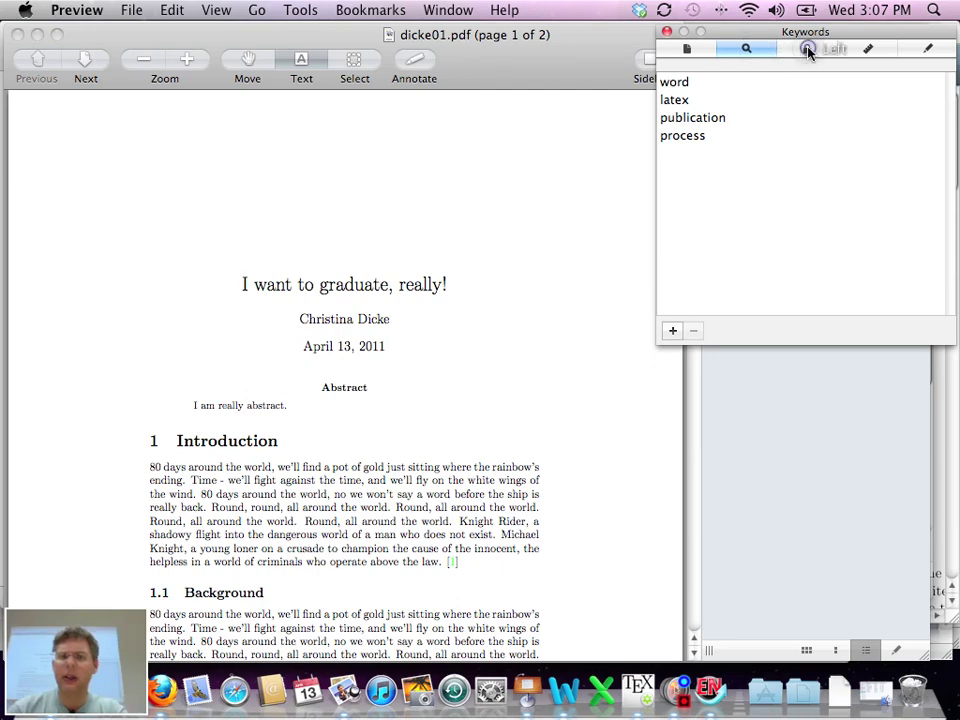
left_click(807, 48)
left_click(866, 48)
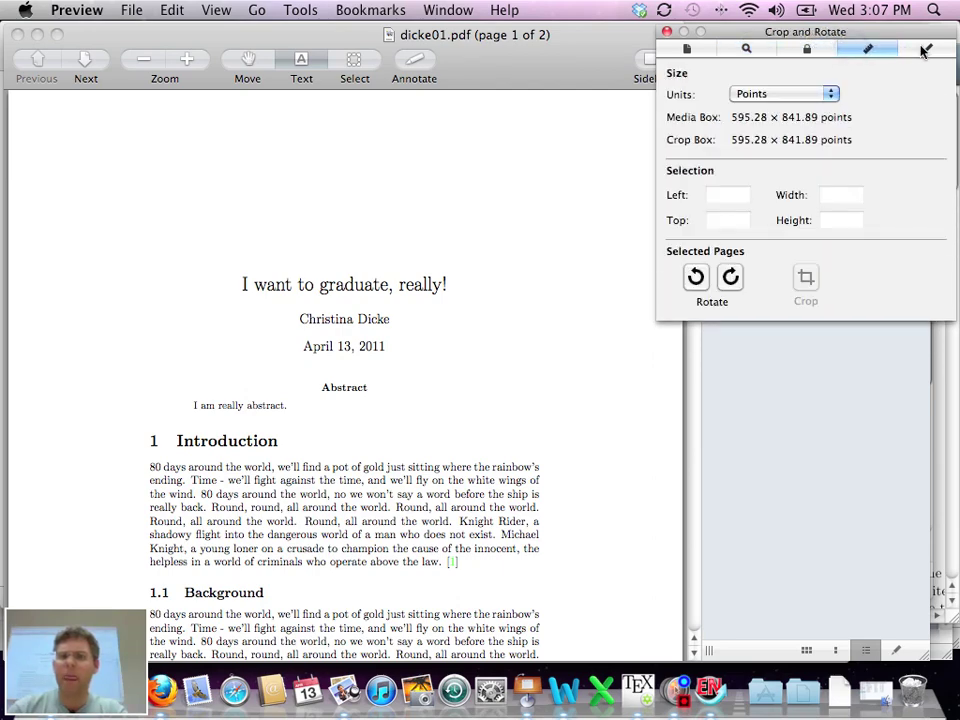
left_click(932, 49)
left_click(686, 50)
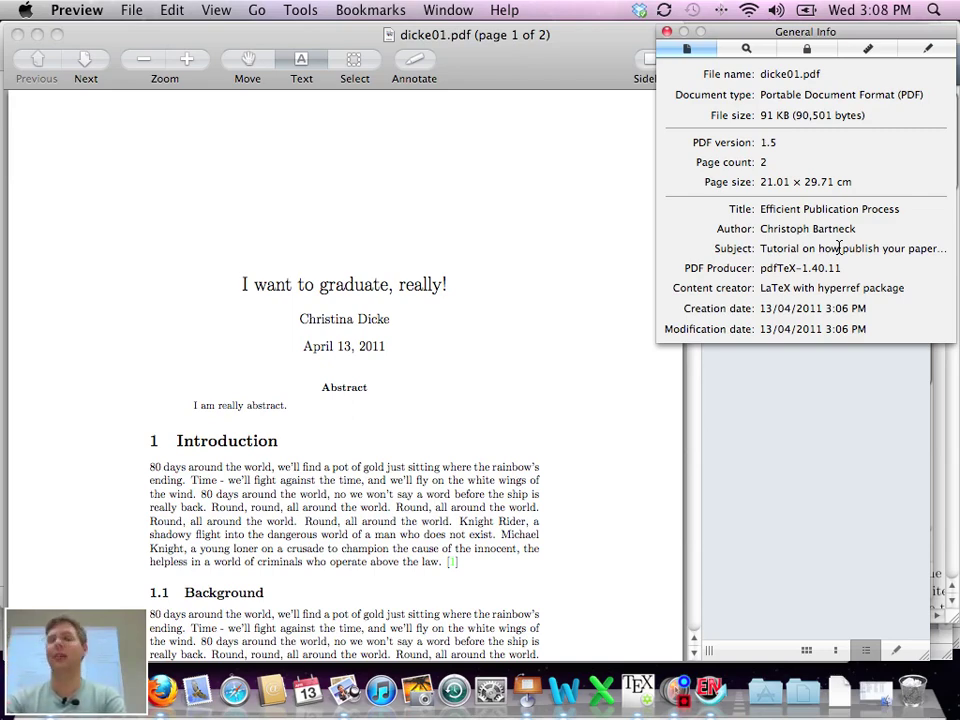
Follow the citation link and the figure reference link in the PDF to test them, and return to the first page
left_click(441, 407)
scroll(546, 420, "down", 5)
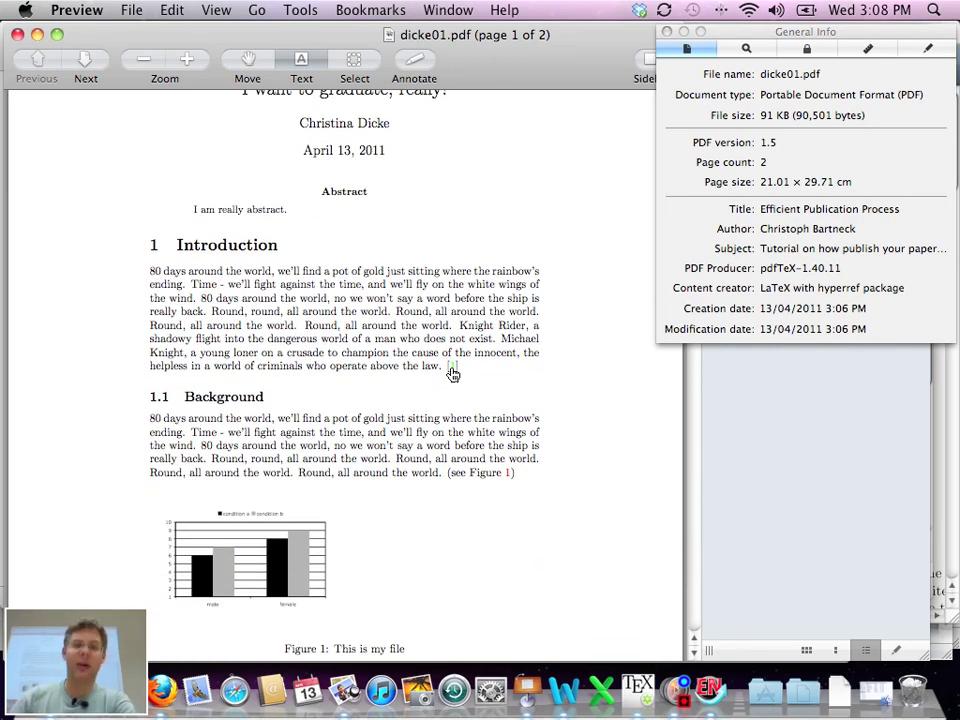
left_click(452, 368)
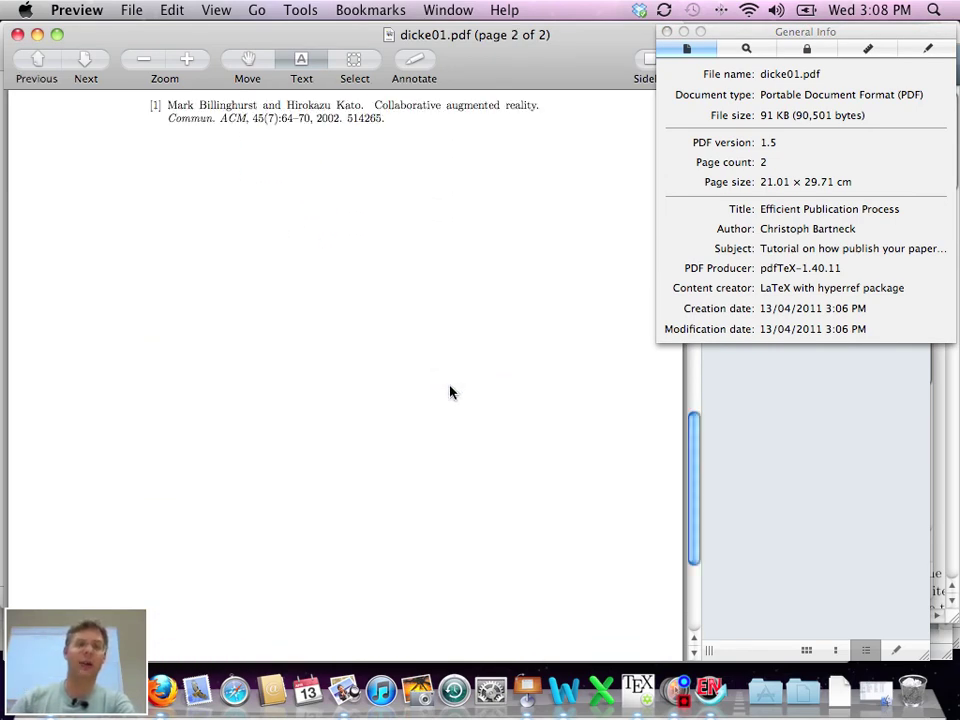
scroll(450, 392, "up", 10)
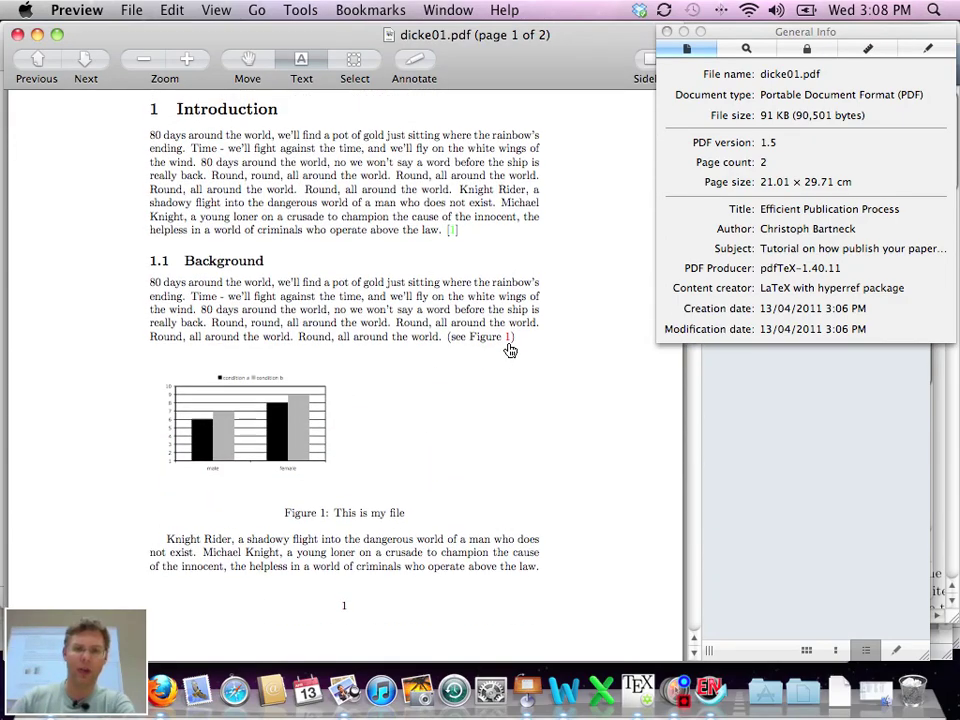
left_click(508, 342)
scroll(491, 418, "up", 5)
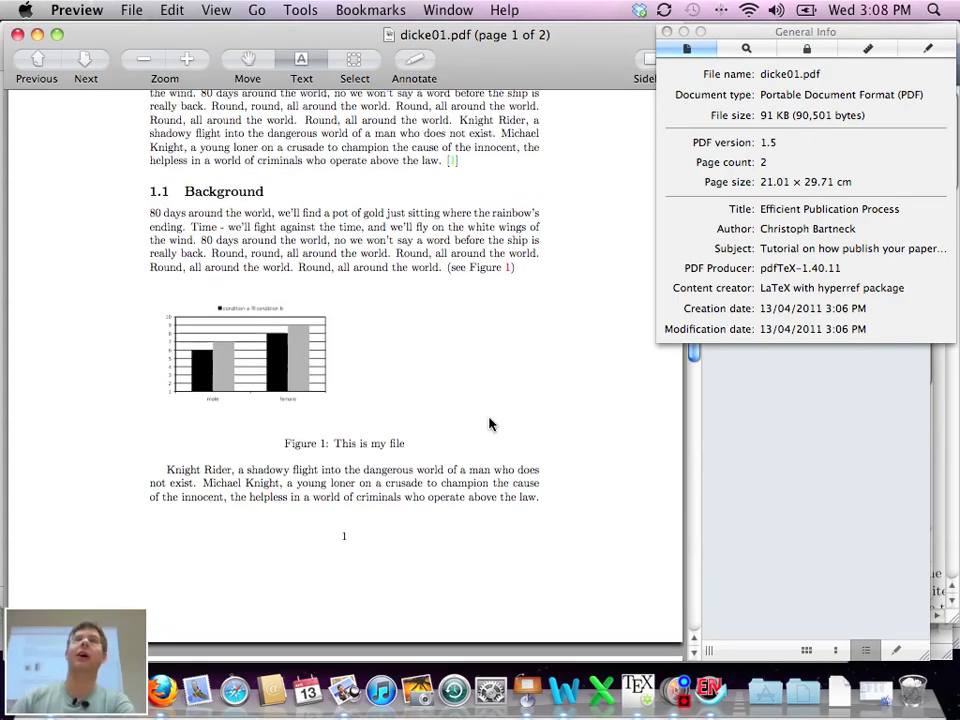
scroll(489, 424, "up", 5)
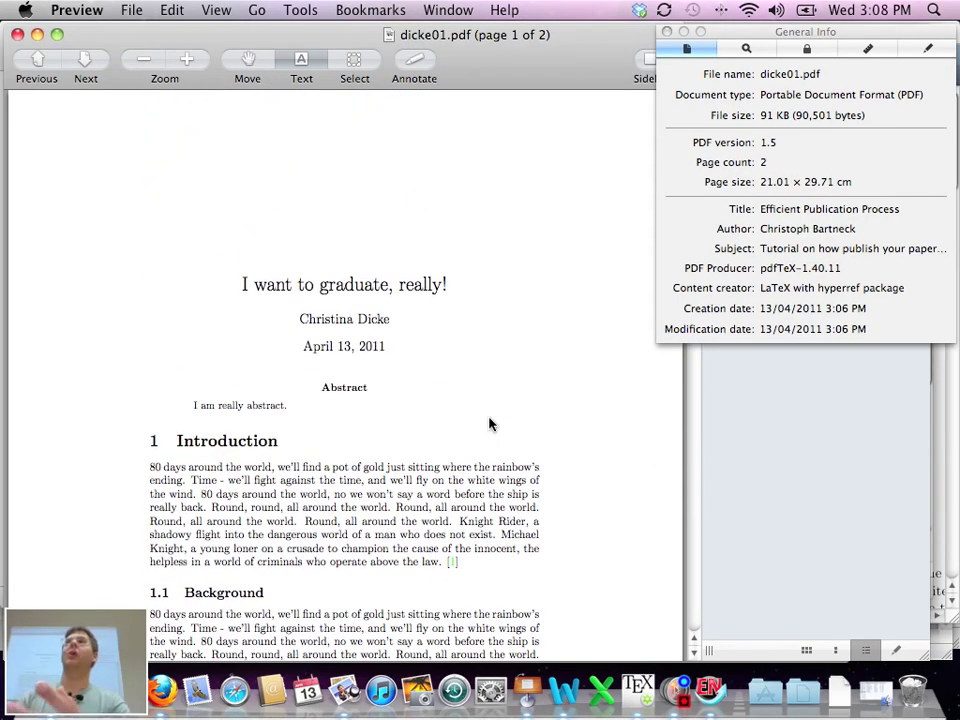
Switch to Texmaker and insert two new lines after \begin{document} in dicke01.tex
key("super+Tab")
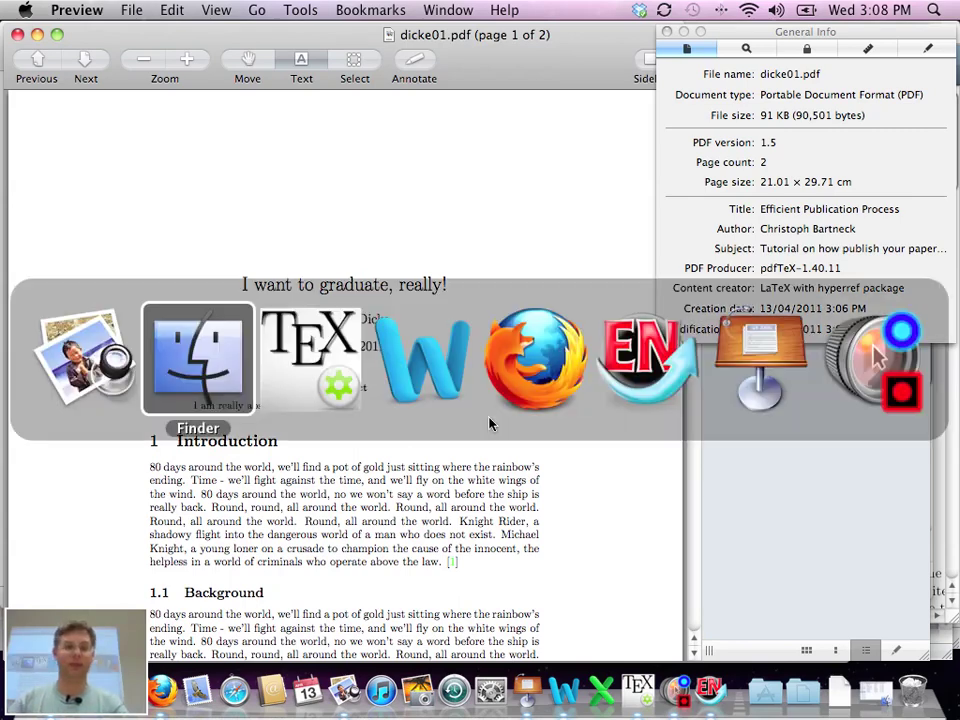
left_click(230, 388)
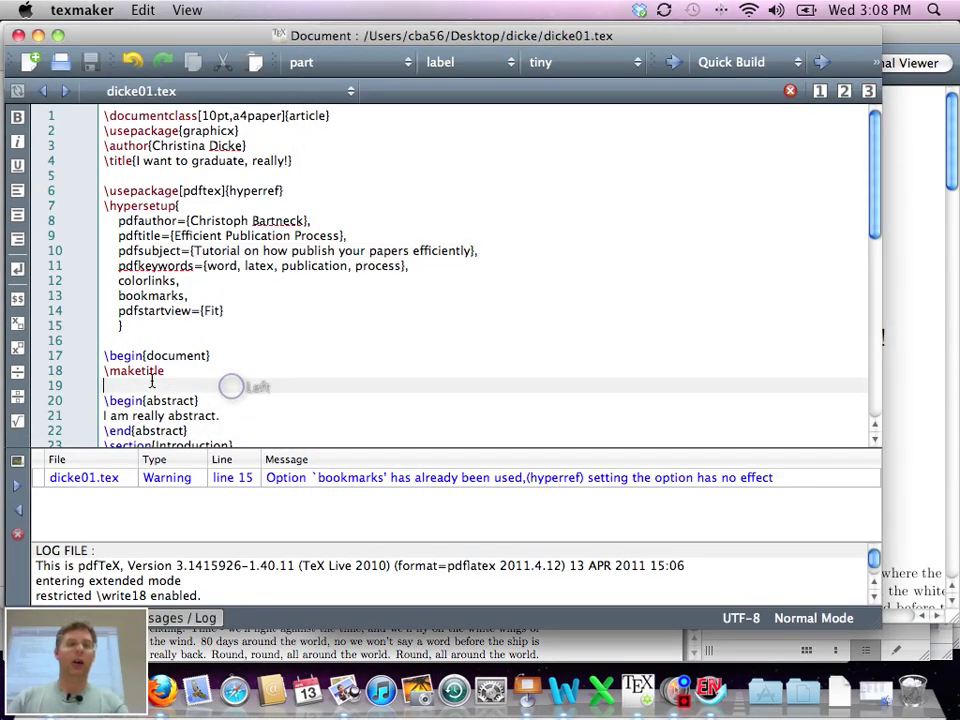
left_click(232, 355)
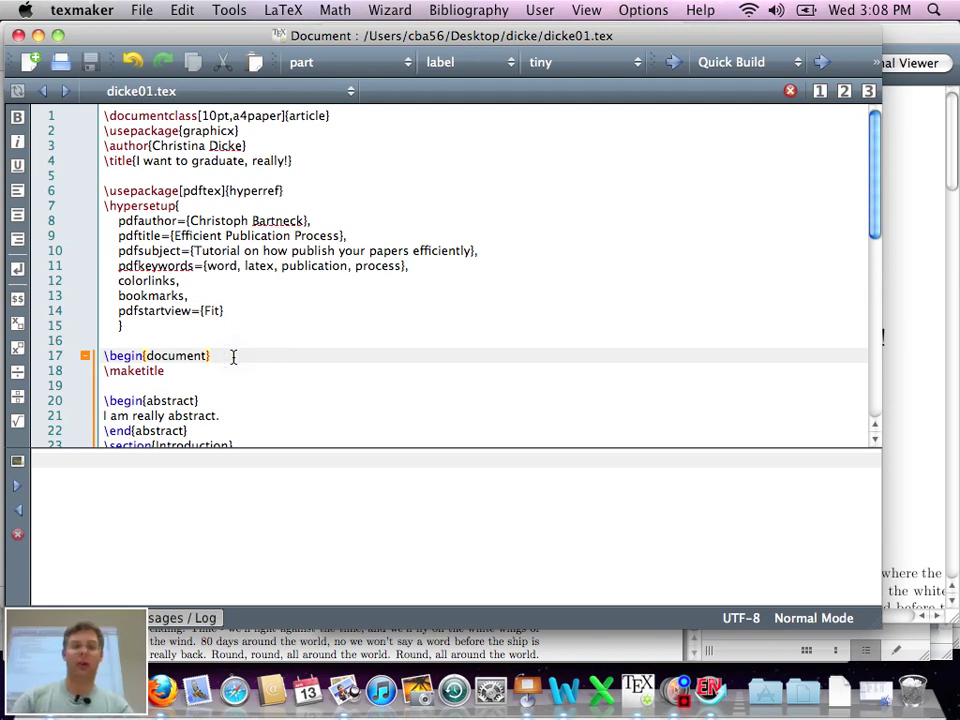
key("Return")
key("Return")
key("Up")
Try adding \makeindex on the line below \begin{document} and run Quick Build
type("\\")
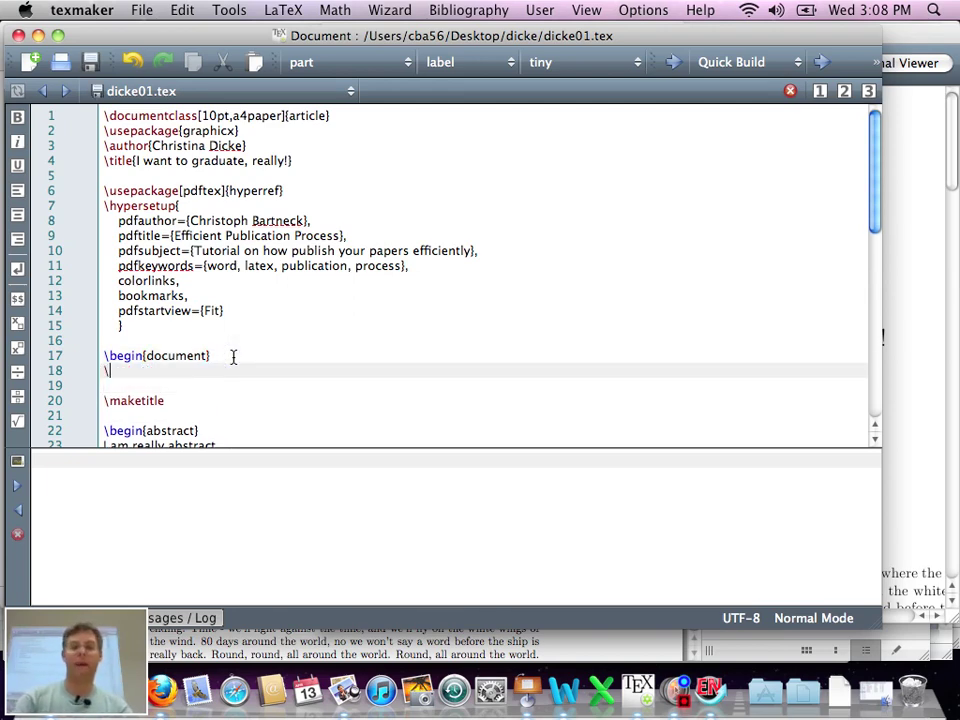
type("make")
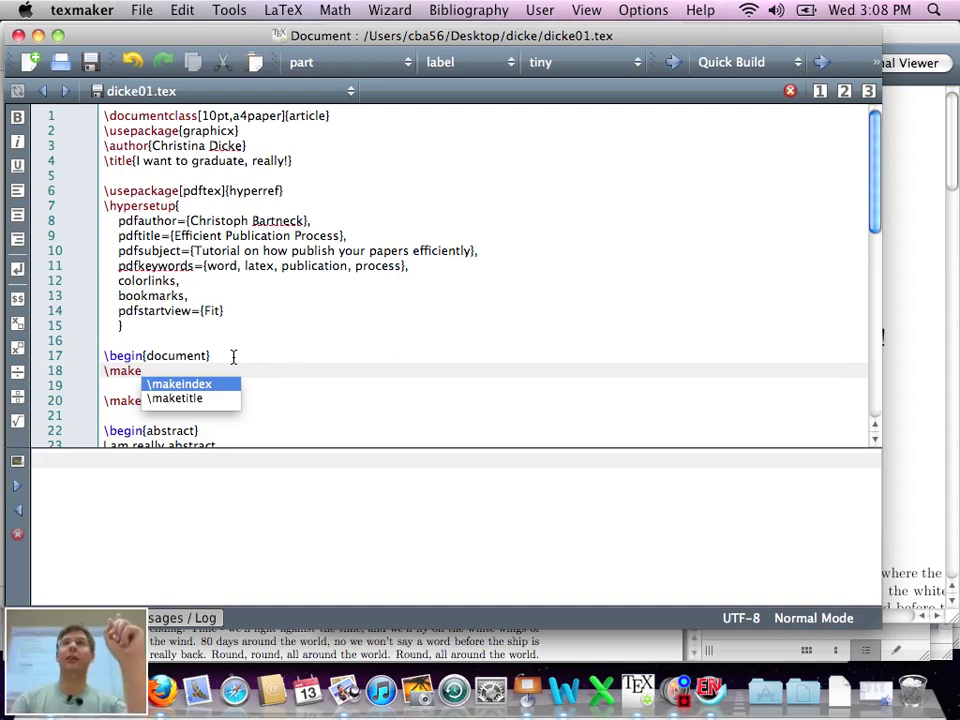
key("Return")
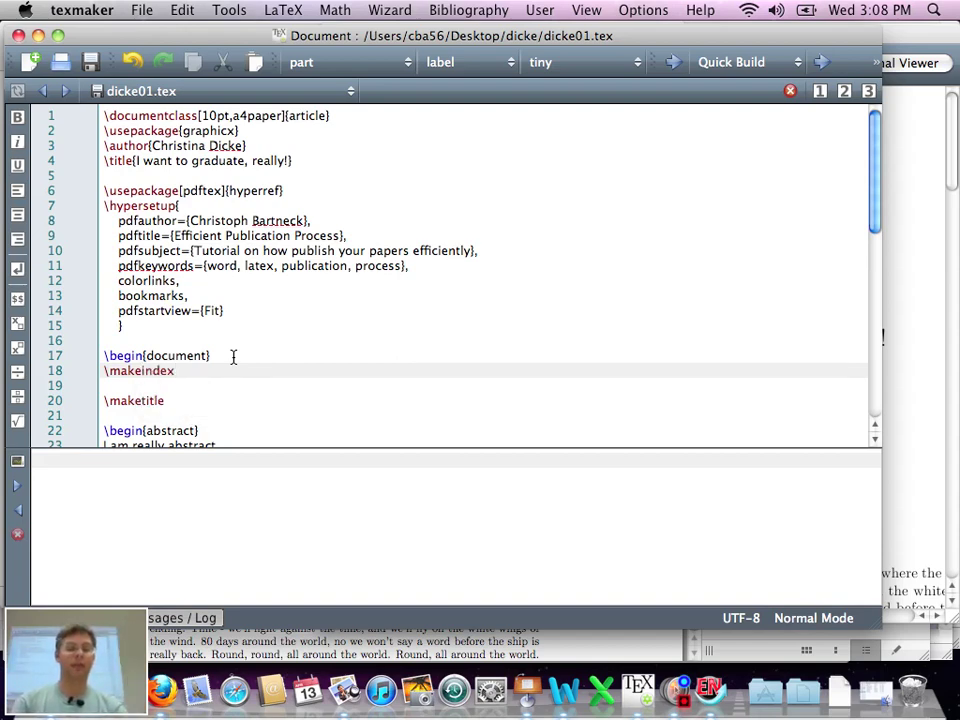
key("F1")
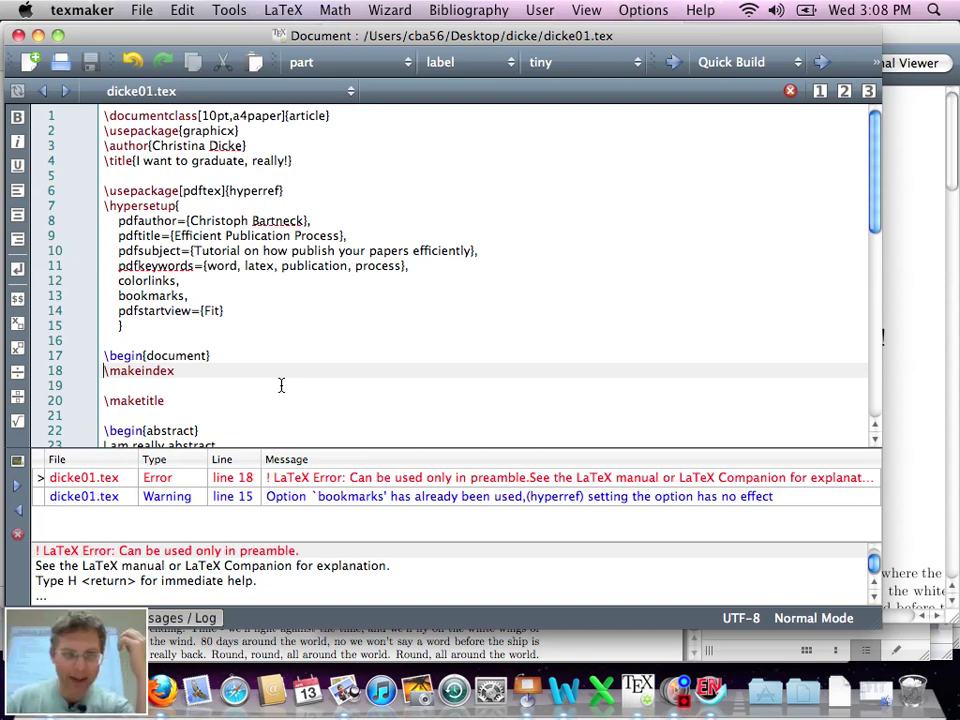
Select PDFLaTeX as the build command and compile dicke01.tex with it
left_click(226, 387)
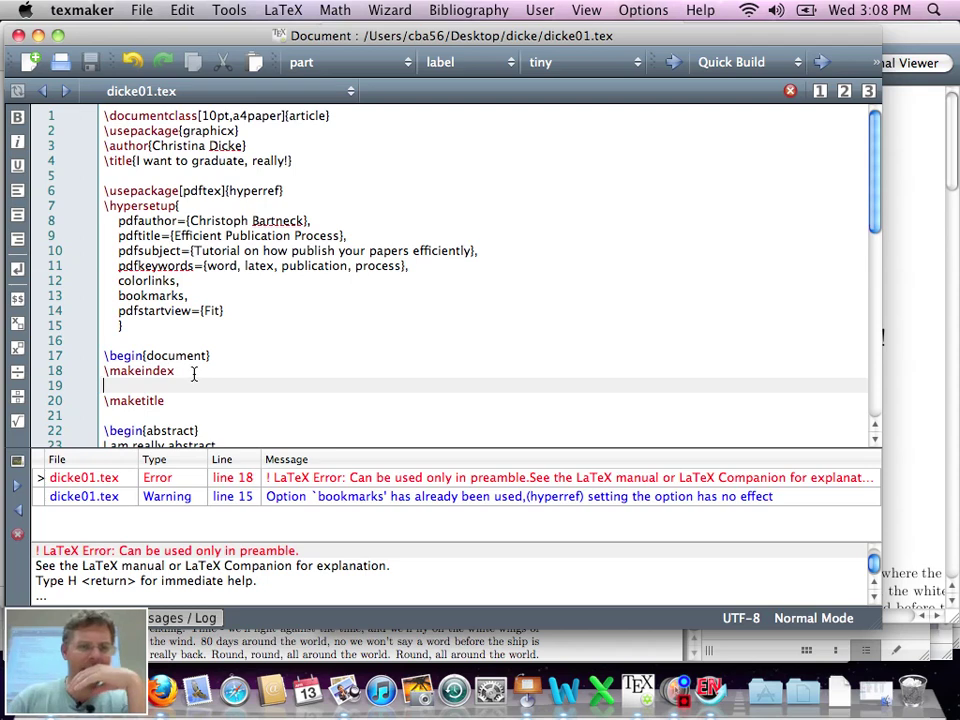
left_click_drag(191, 370, 99, 370)
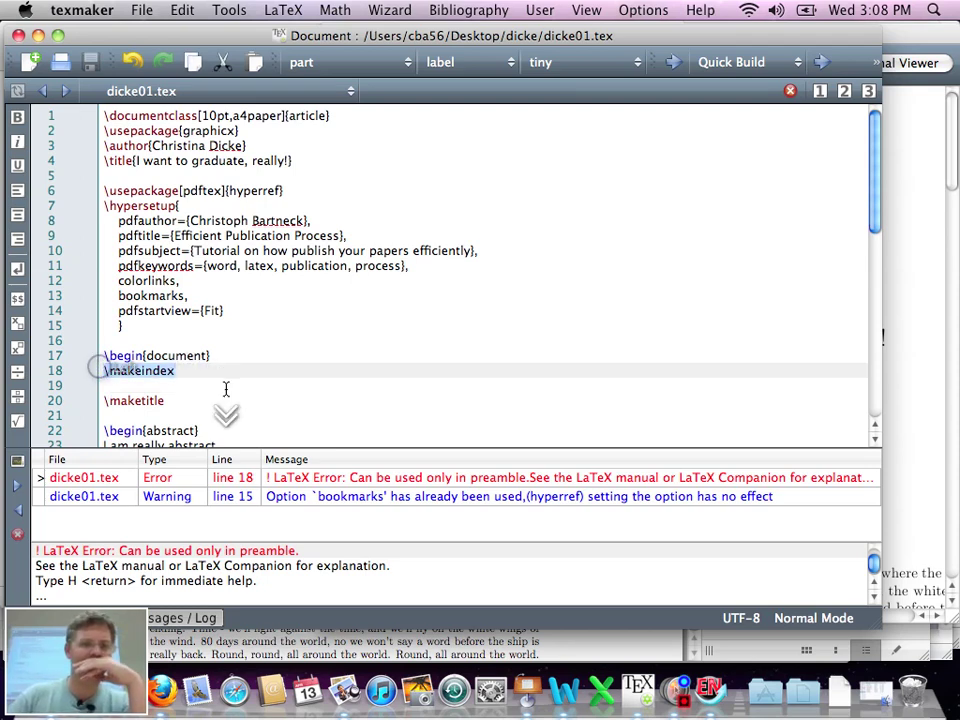
scroll(225, 388, "down", 2)
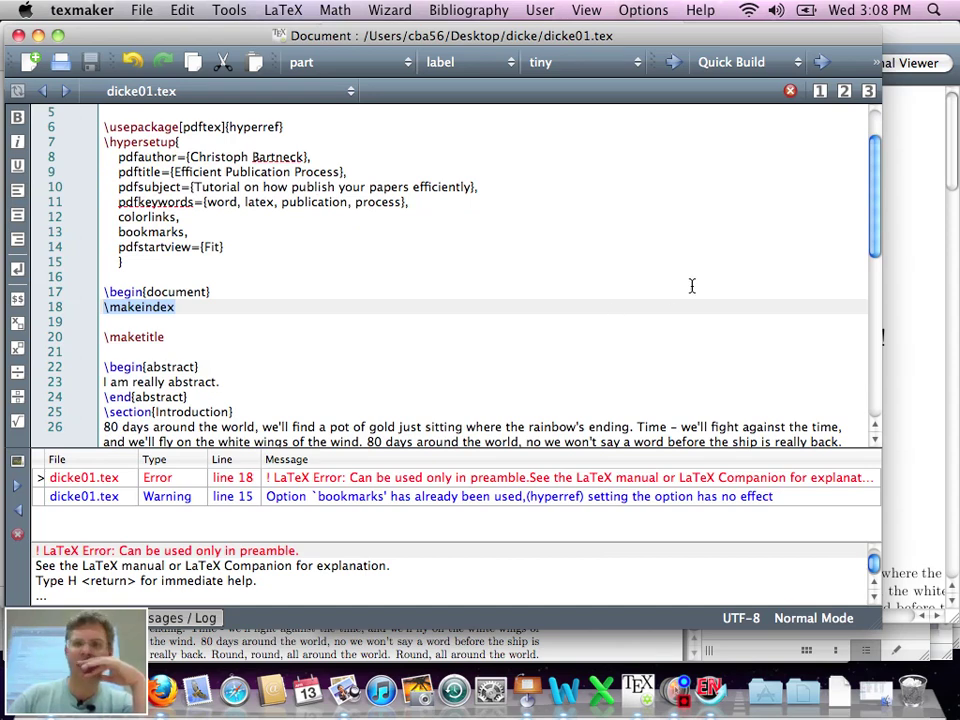
left_click(799, 64)
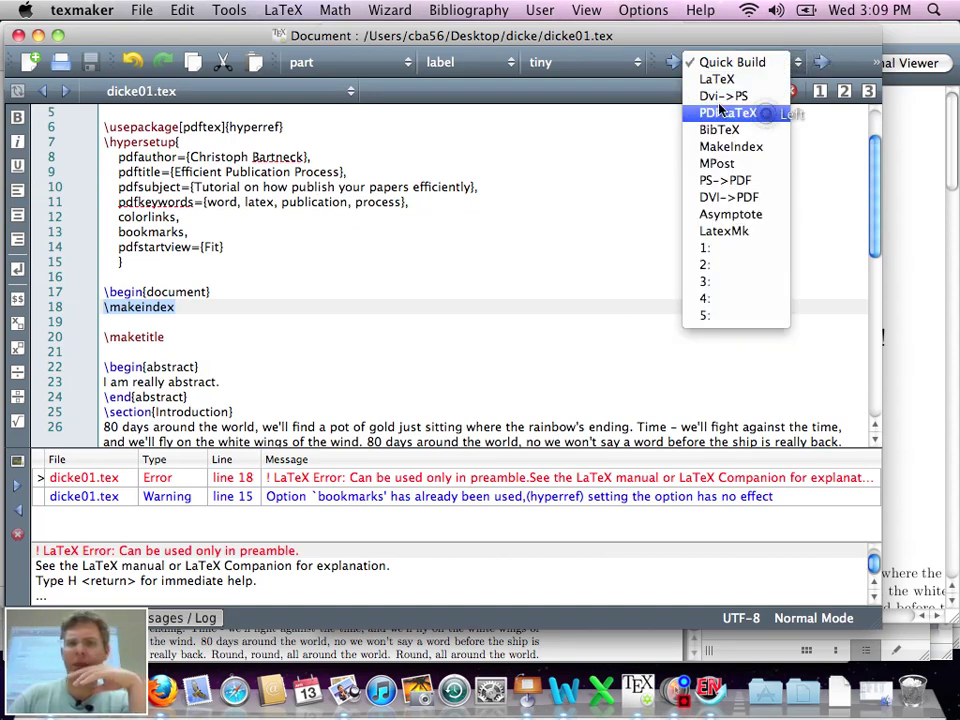
left_click(767, 118)
left_click(678, 68)
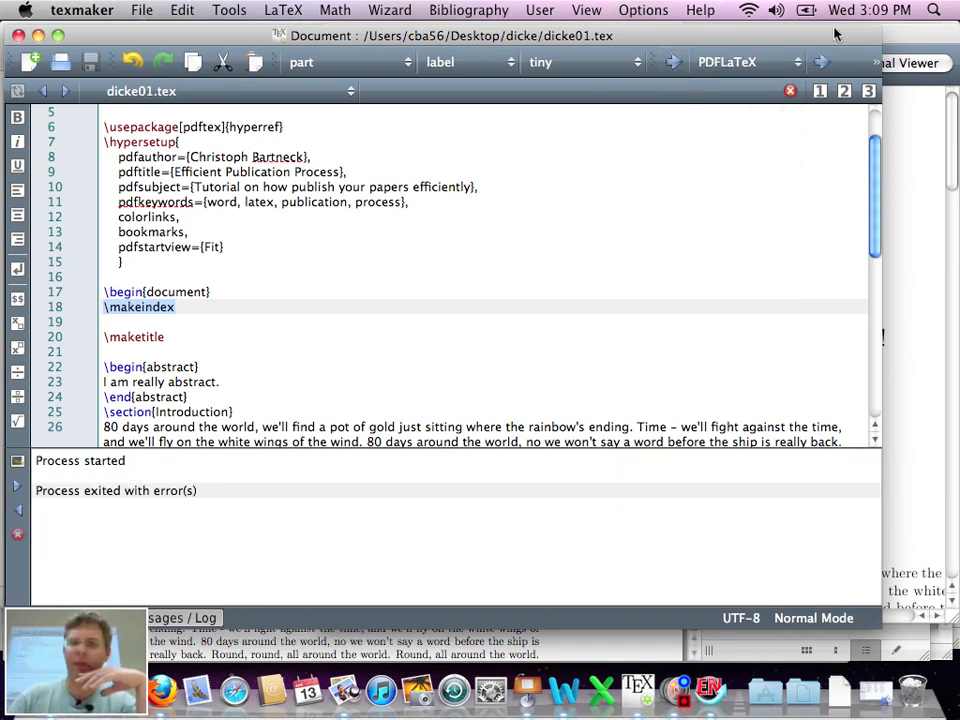
Set the build command back to Quick Build, compile again, and select the line 18 error in the log
left_click(800, 62)
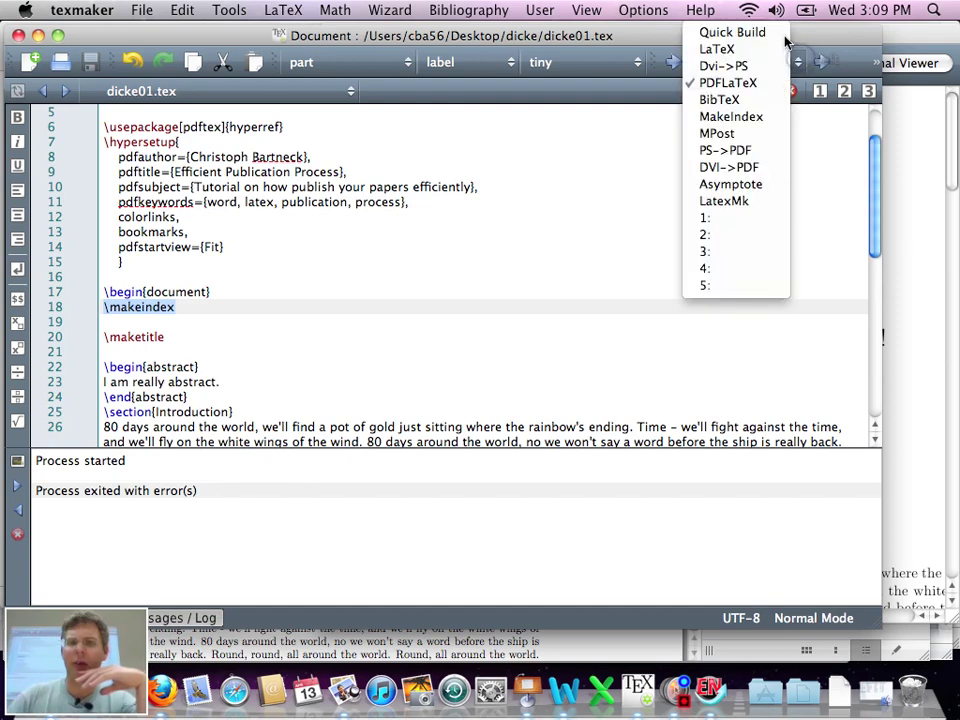
left_click(745, 33)
left_click(340, 310)
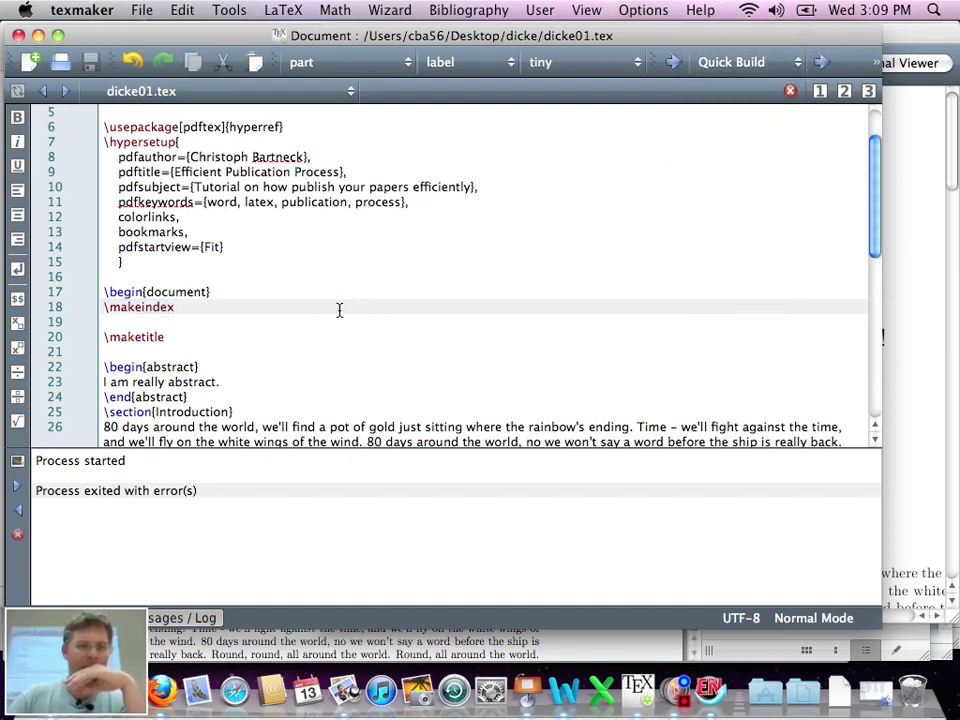
scroll(340, 310, "up", 2)
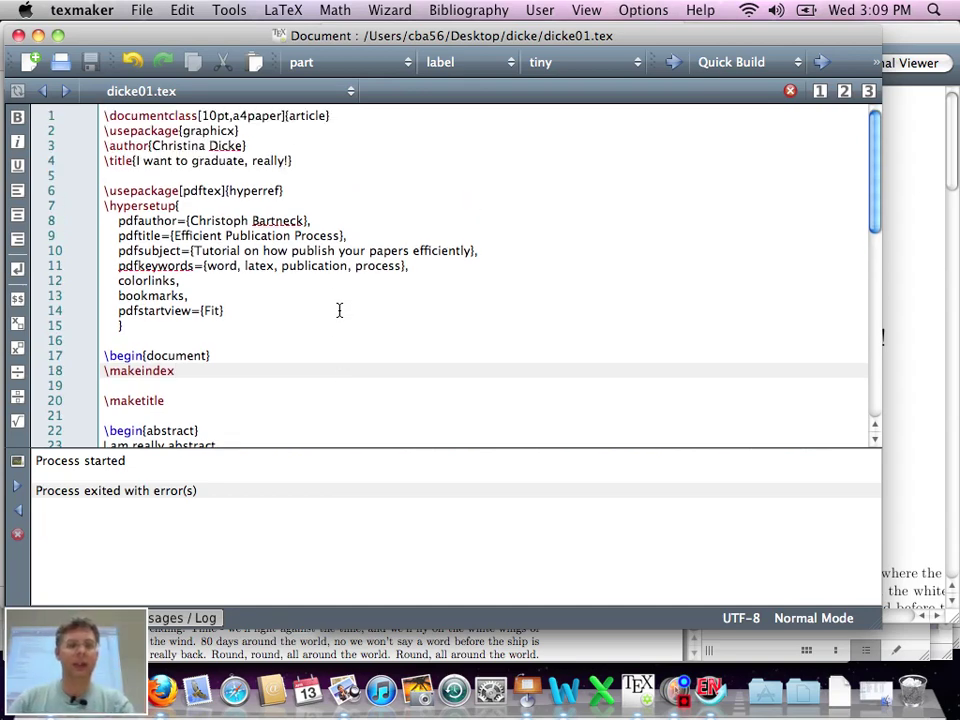
key("F1")
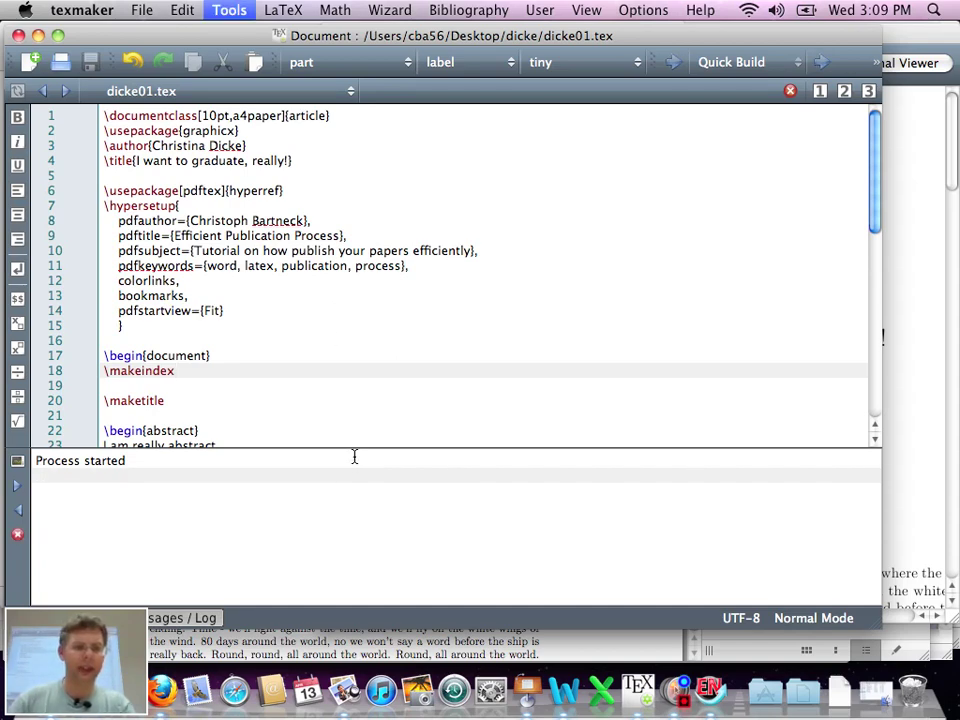
left_click(384, 479)
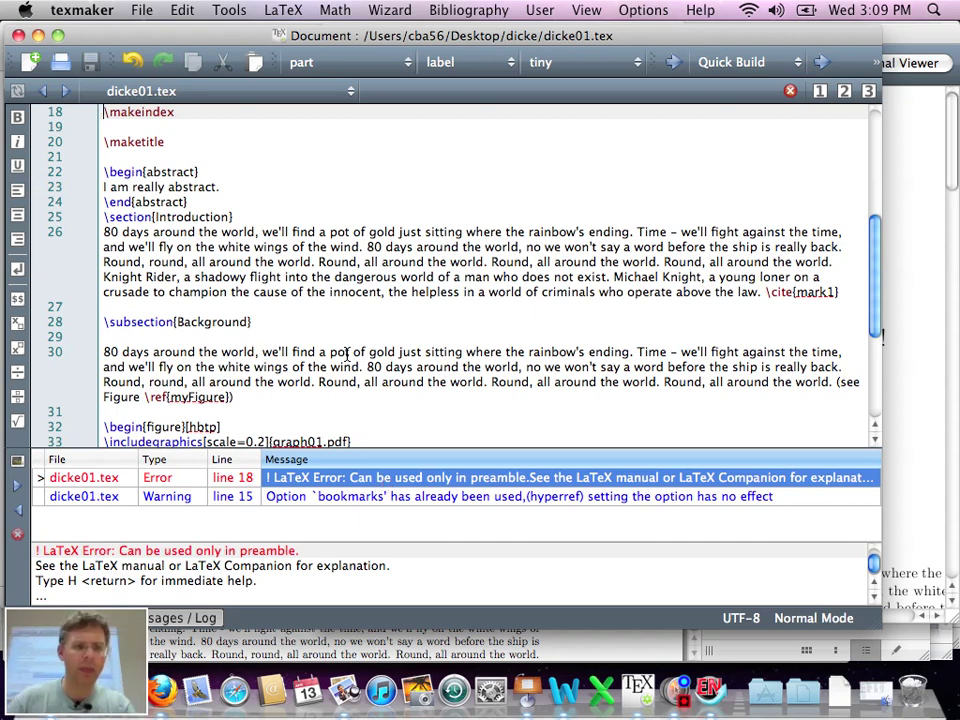
Delete the \makeindex command below \begin{document}
scroll(347, 353, "up", 3)
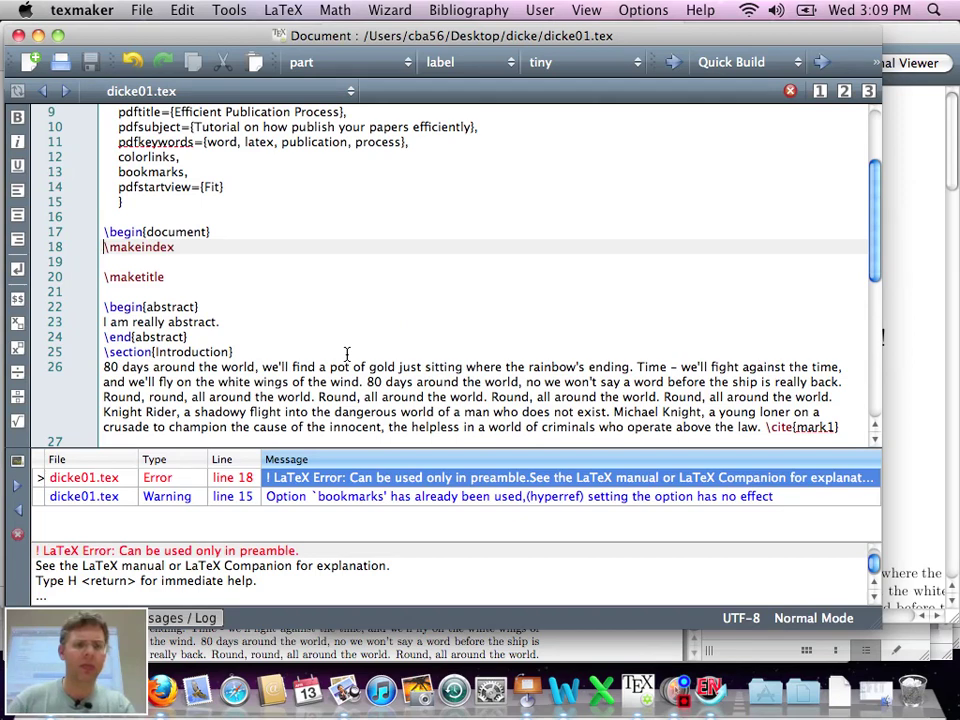
left_click_drag(175, 256, 83, 251)
key("BackSpace")
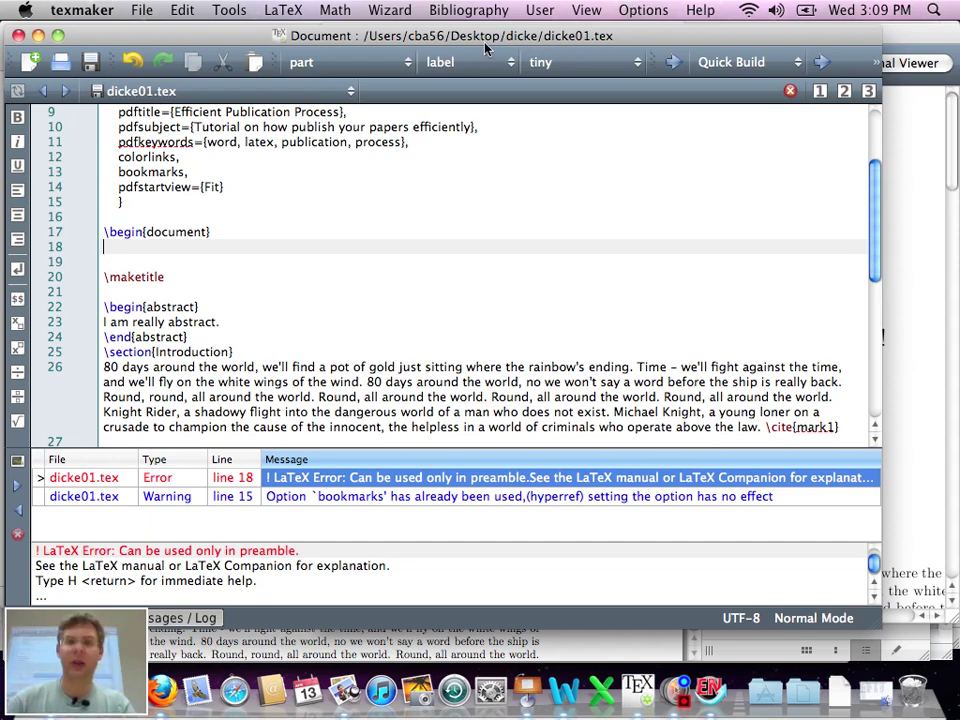
Look up the table of contents command in plainCopy.tex
left_click(300, 91)
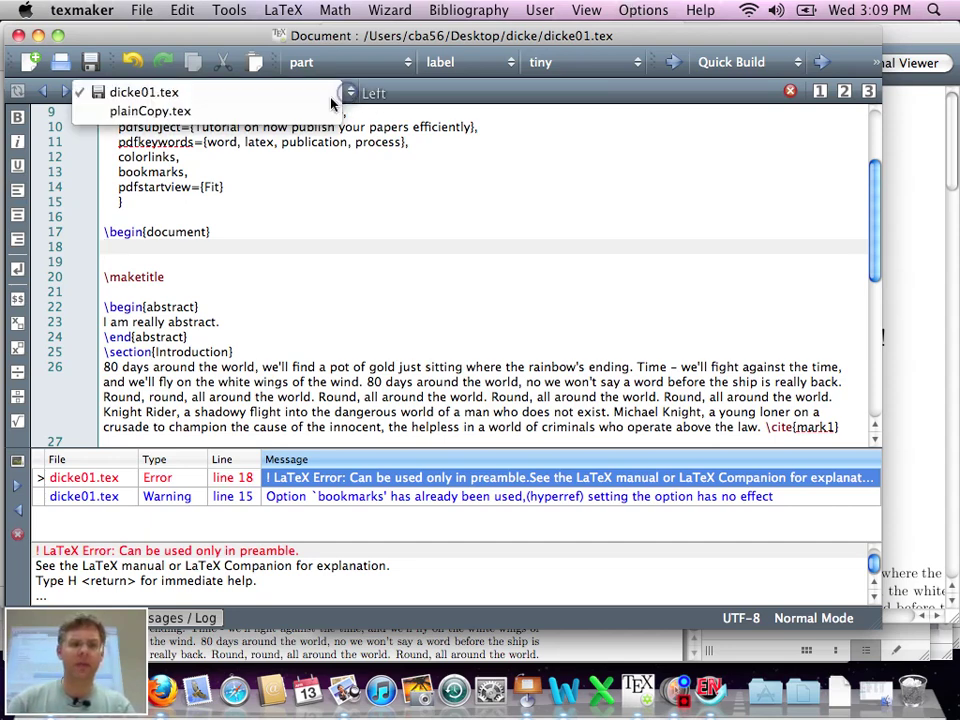
left_click(321, 111)
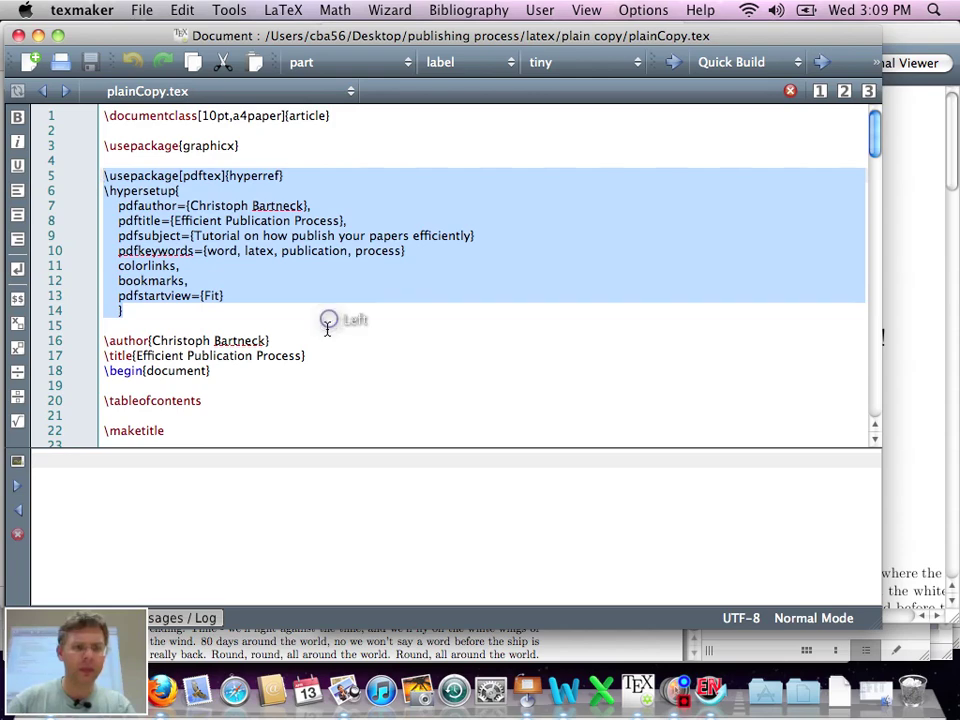
left_click(328, 320)
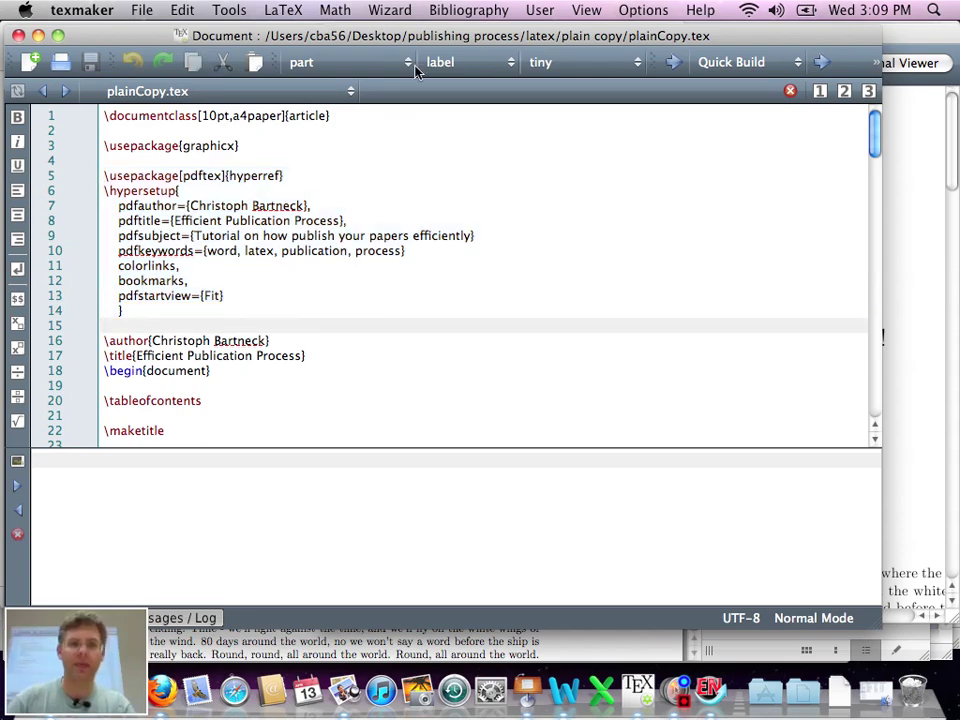
Return to dicke01.tex and insert \tableofcontents on the line below \begin{document}
left_click(325, 93)
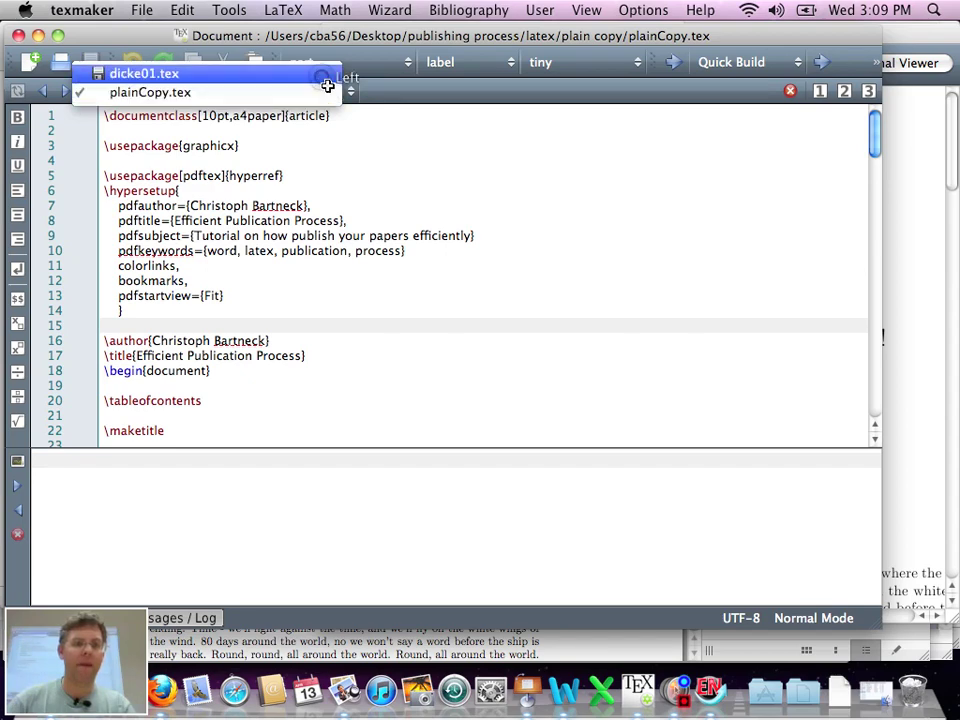
left_click(321, 75)
type("abl")
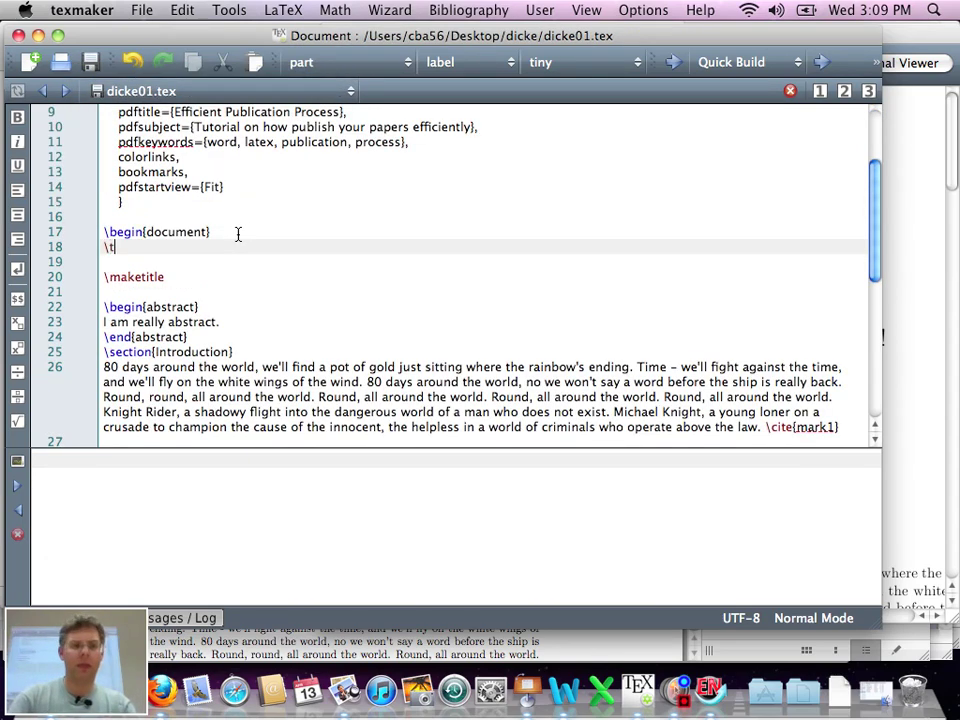
key("Return")
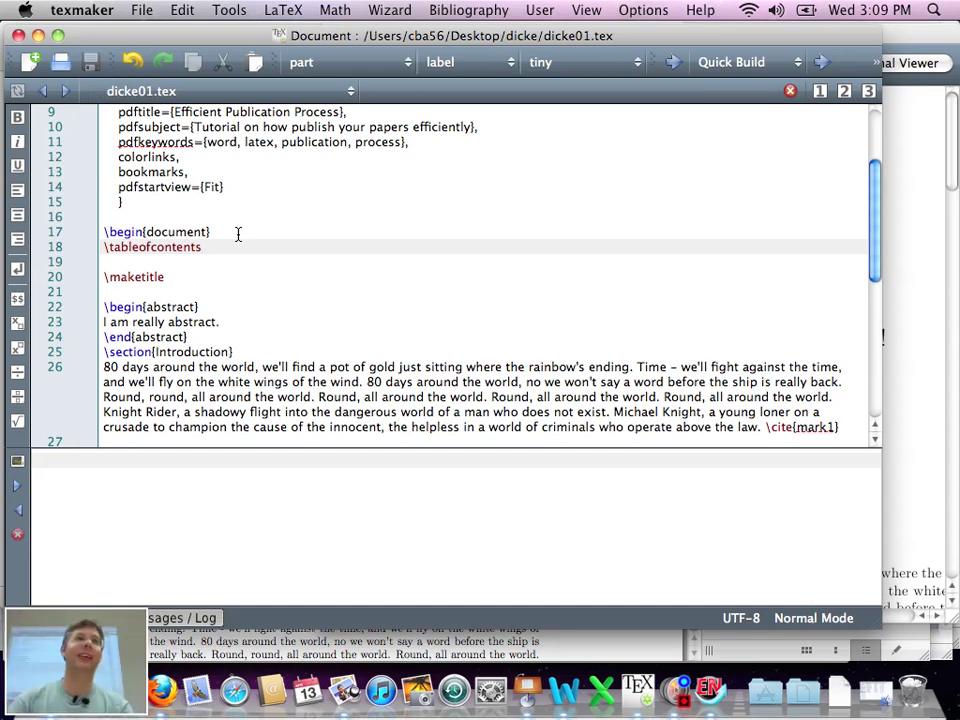
Run Quick Build and check the table of contents page in the resulting PDF
key("F1")
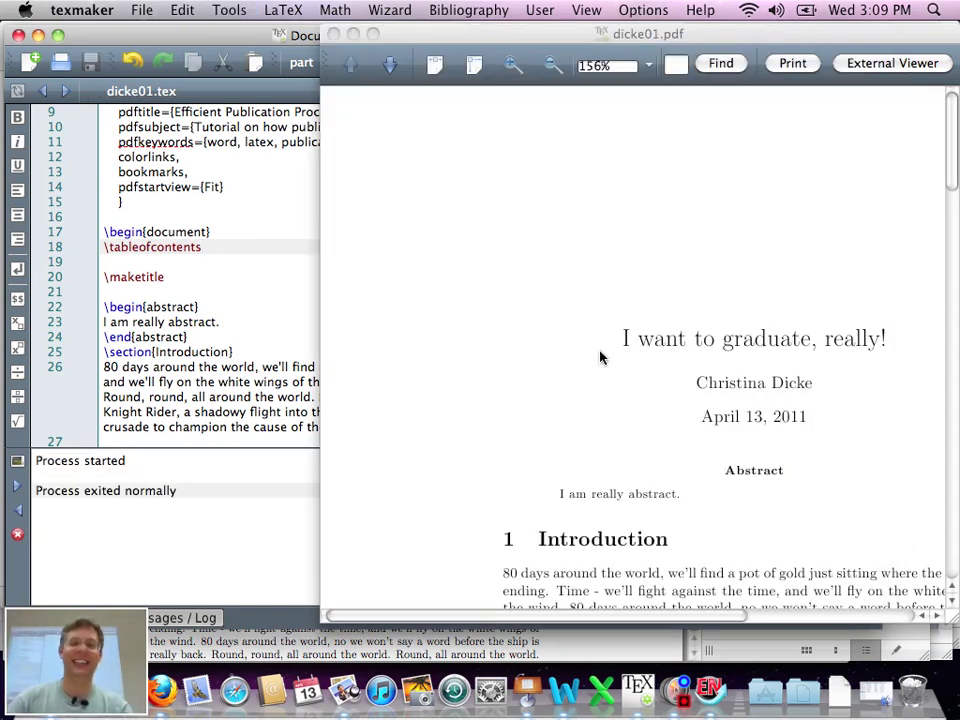
scroll(602, 356, "down", 5)
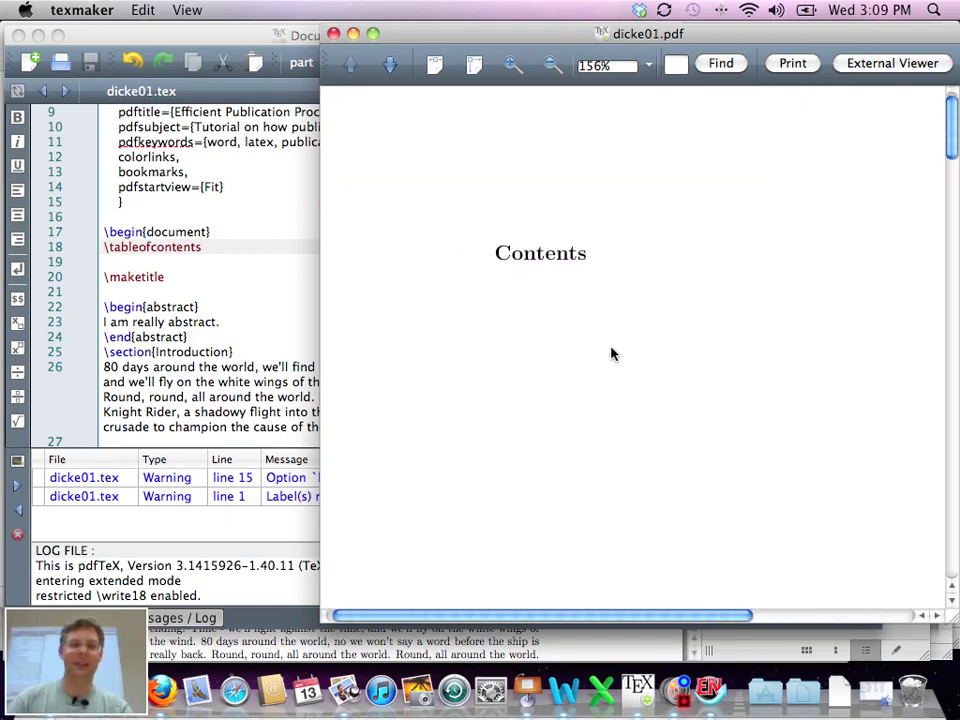
scroll(612, 353, "right", 2)
scroll(612, 353, "down", 5)
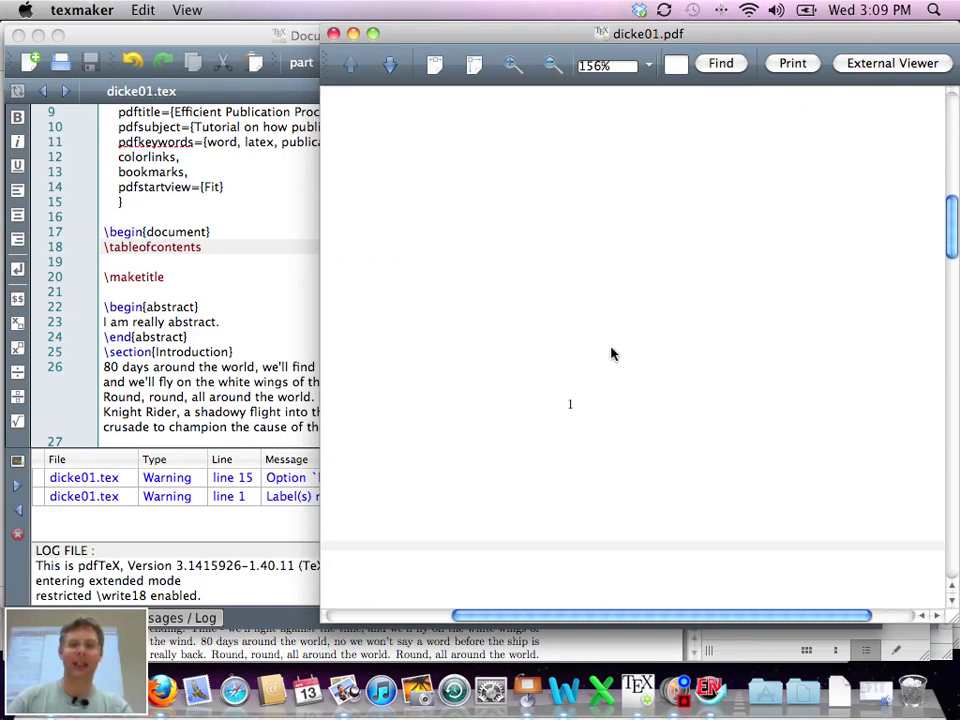
scroll(612, 354, "down", 5)
scroll(605, 355, "up", 7)
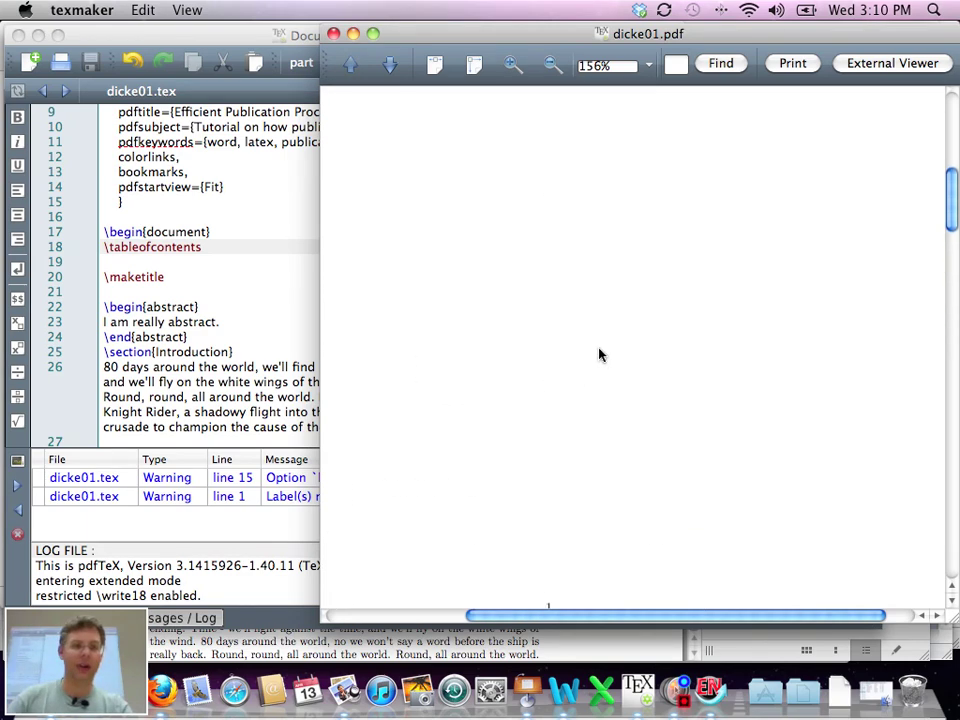
Add a \section{I like it} after the last Knight Rider paragraph, above the \bibliography line in dicke01.tex
left_click(298, 341)
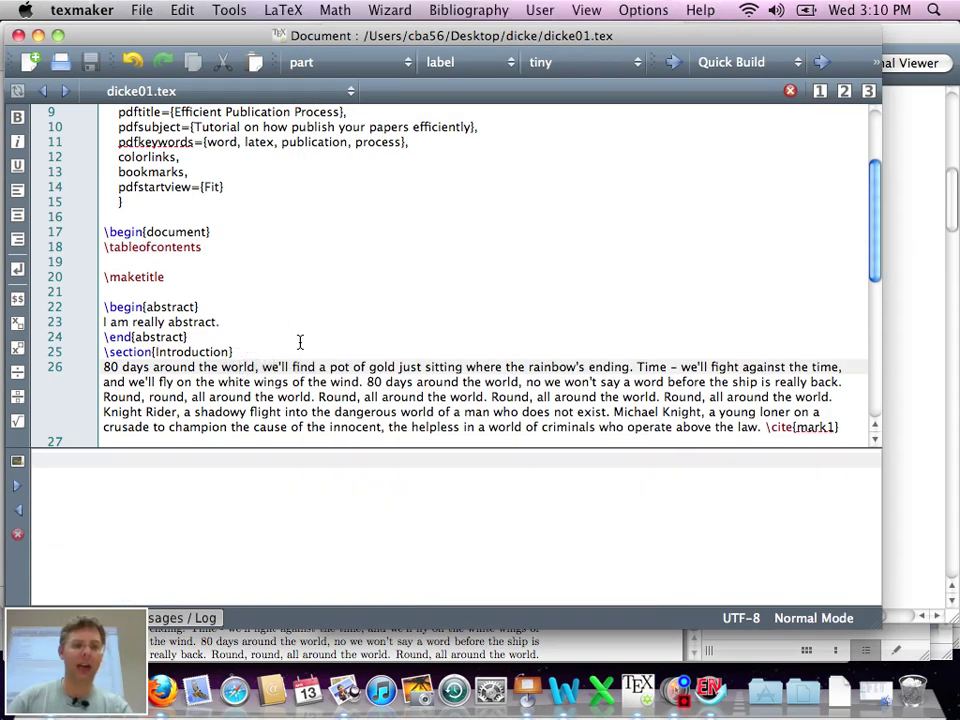
scroll(299, 342, "down", 3)
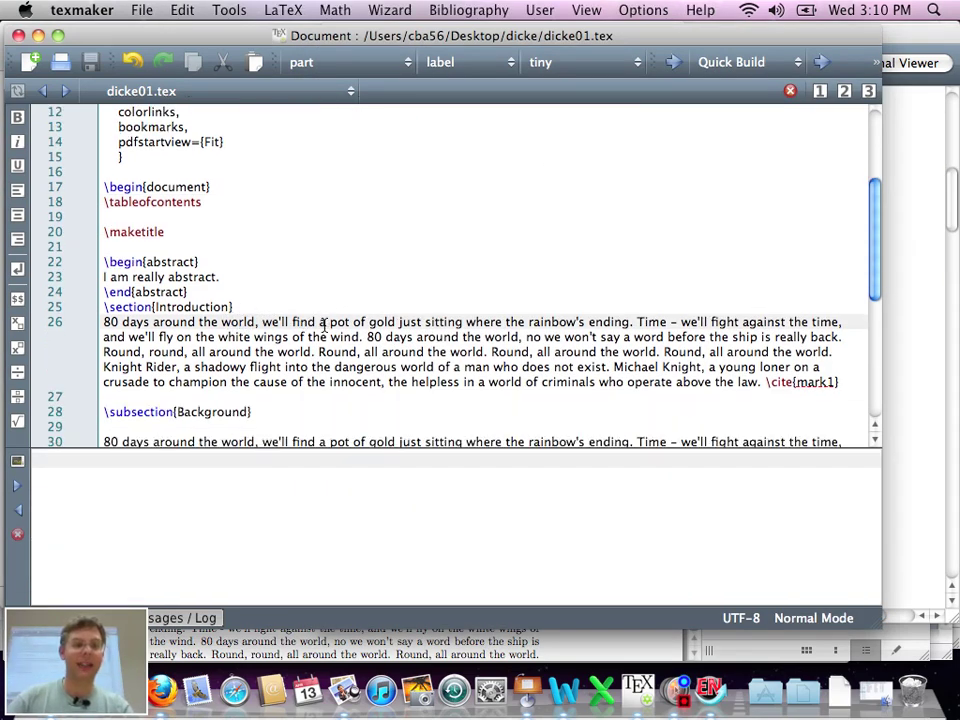
scroll(238, 326, "down", 10)
scroll(285, 337, "down", 5)
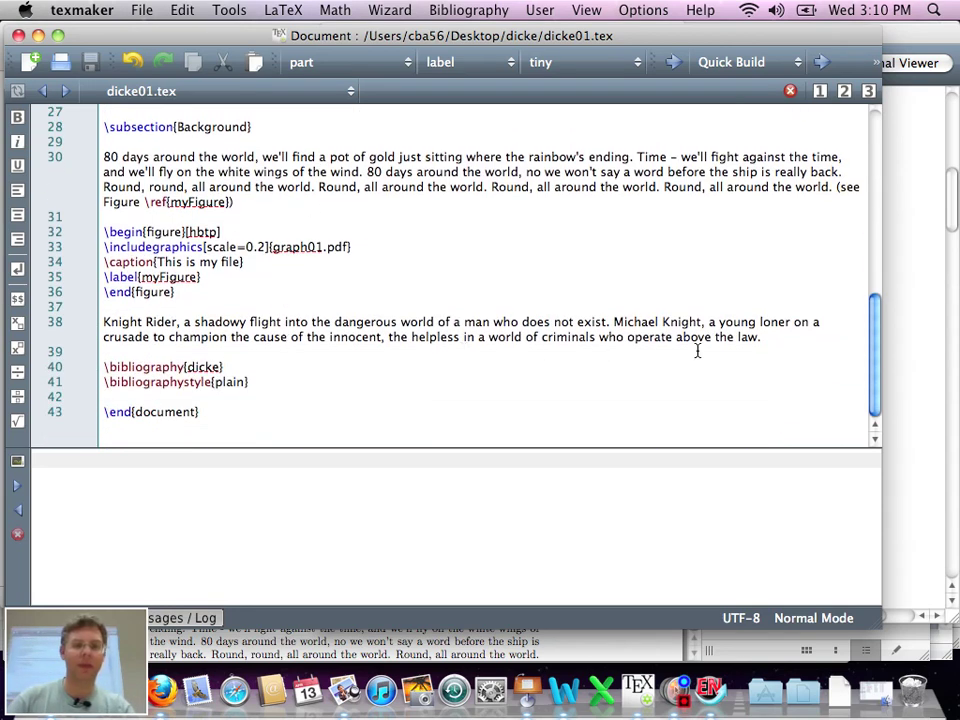
left_click(776, 339)
key("Return")
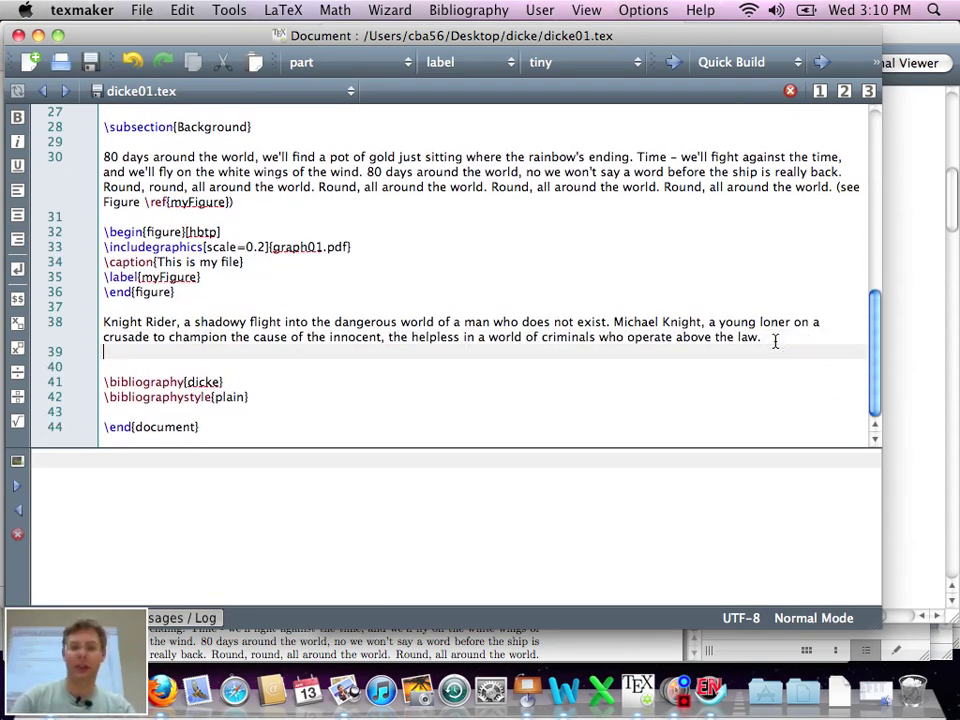
key("Return")
type("\\se")
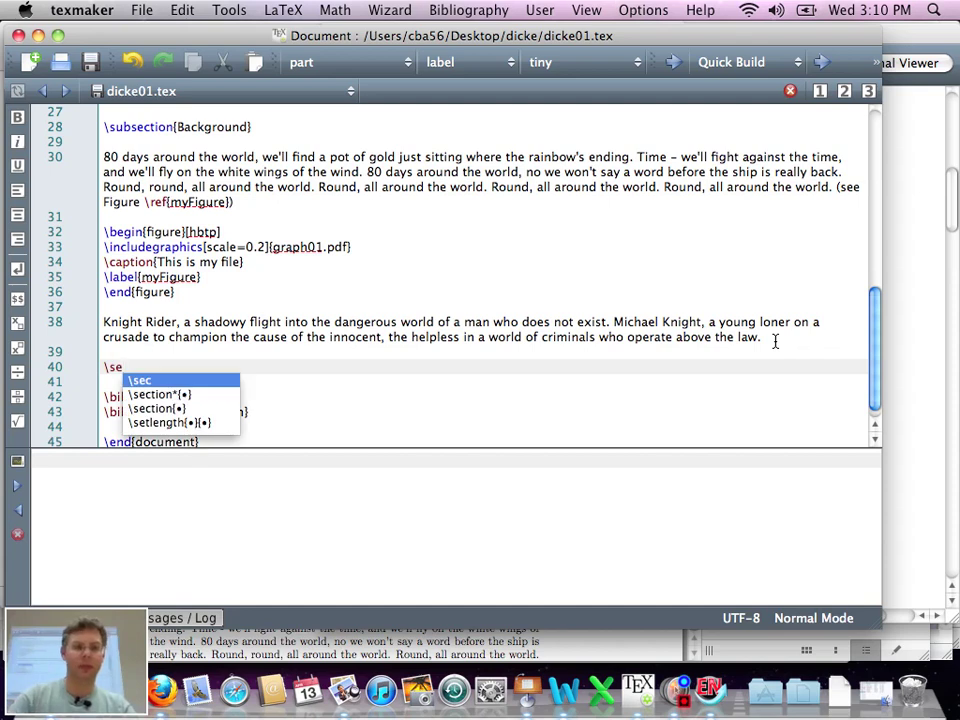
key("Down")
key("Down")
key("Return")
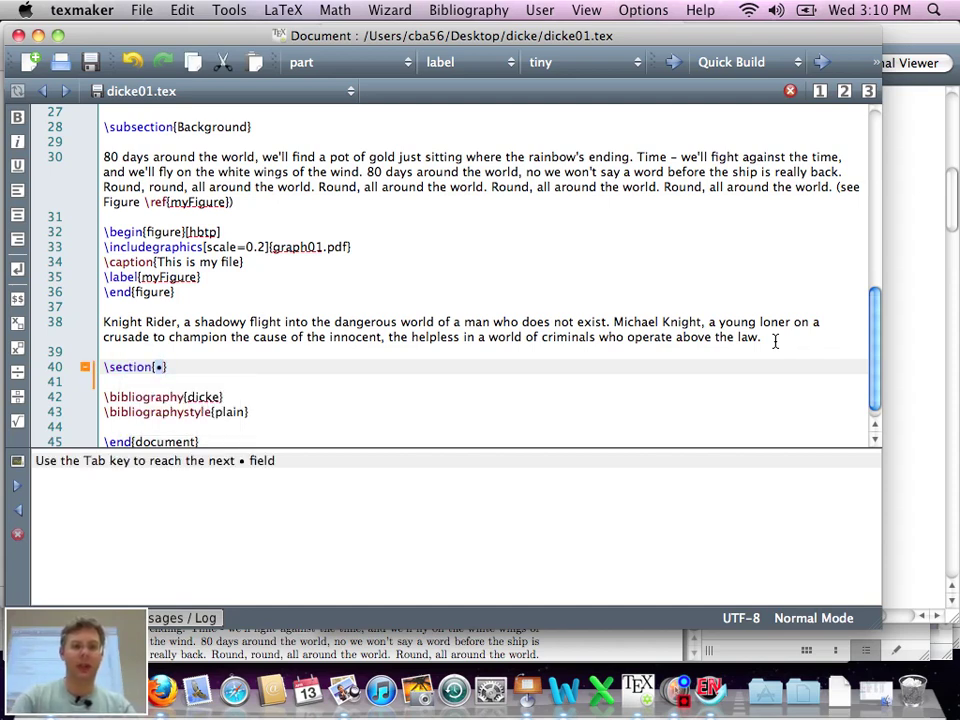
key("BackSpace")
type("I like it")
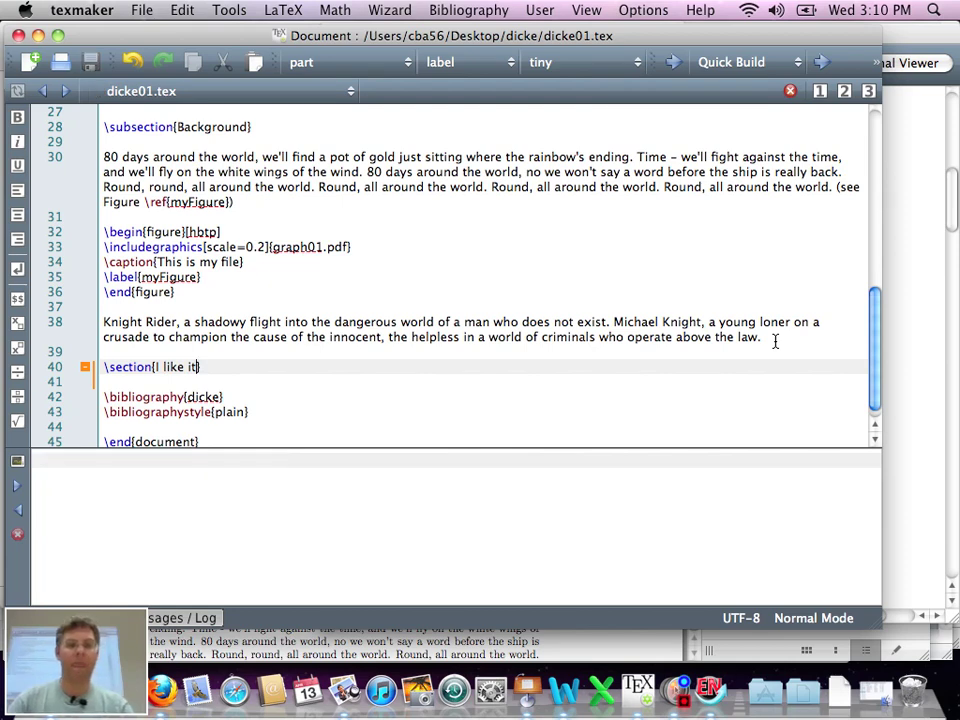
Run Quick Build on dicke01.tex and check the Contents page of the resulting PDF
key("F1")
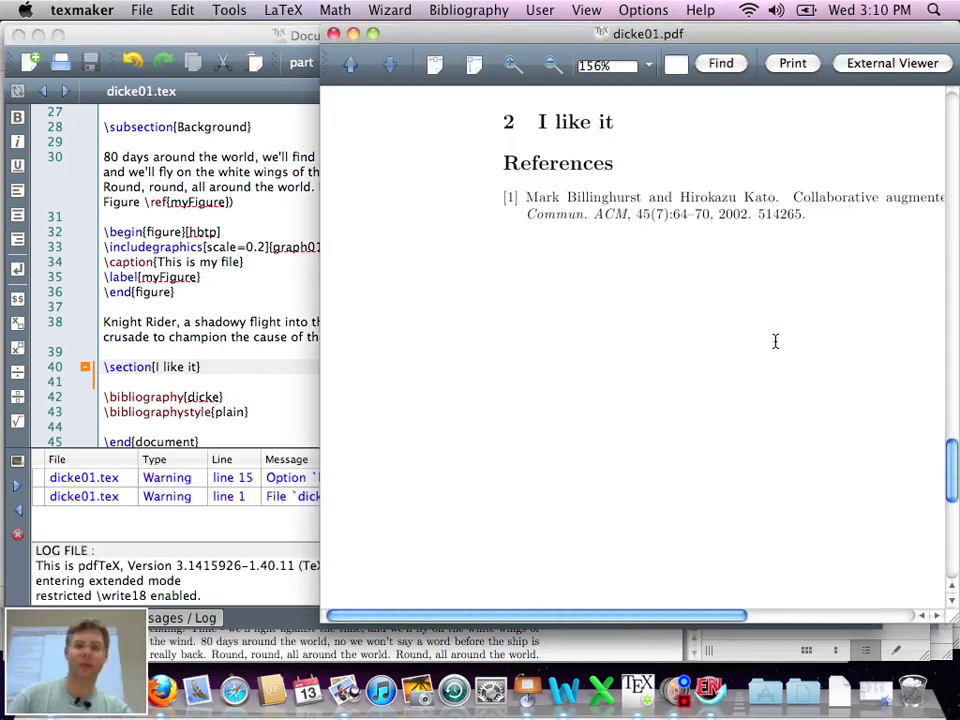
scroll(775, 345, "up", 10)
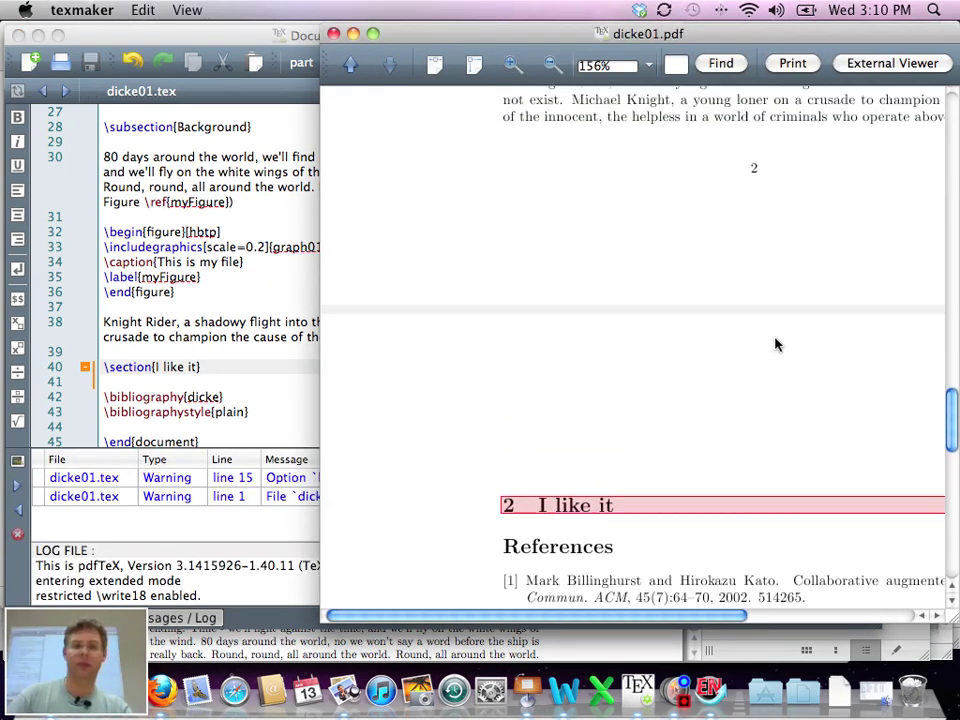
scroll(775, 345, "up", 5)
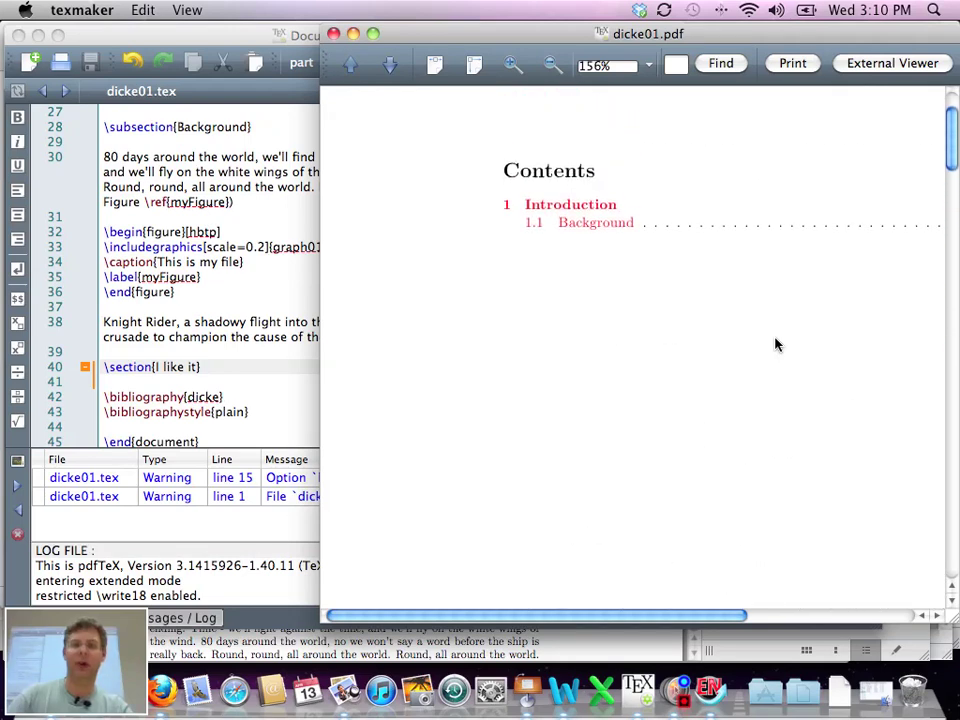
scroll(778, 345, "right", 3)
scroll(778, 345, "left", 1)
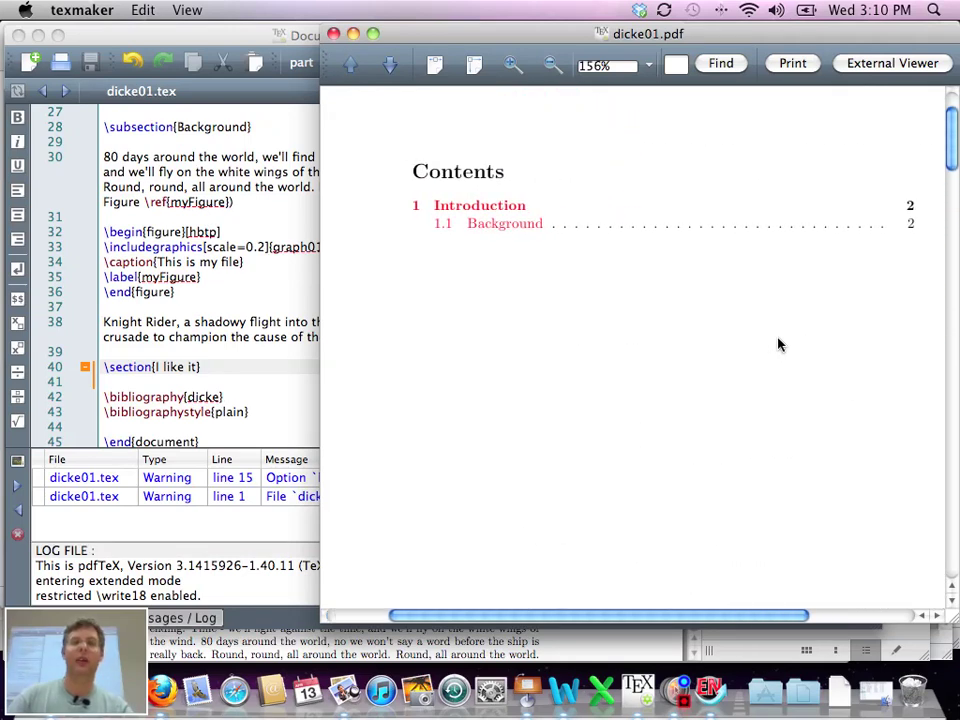
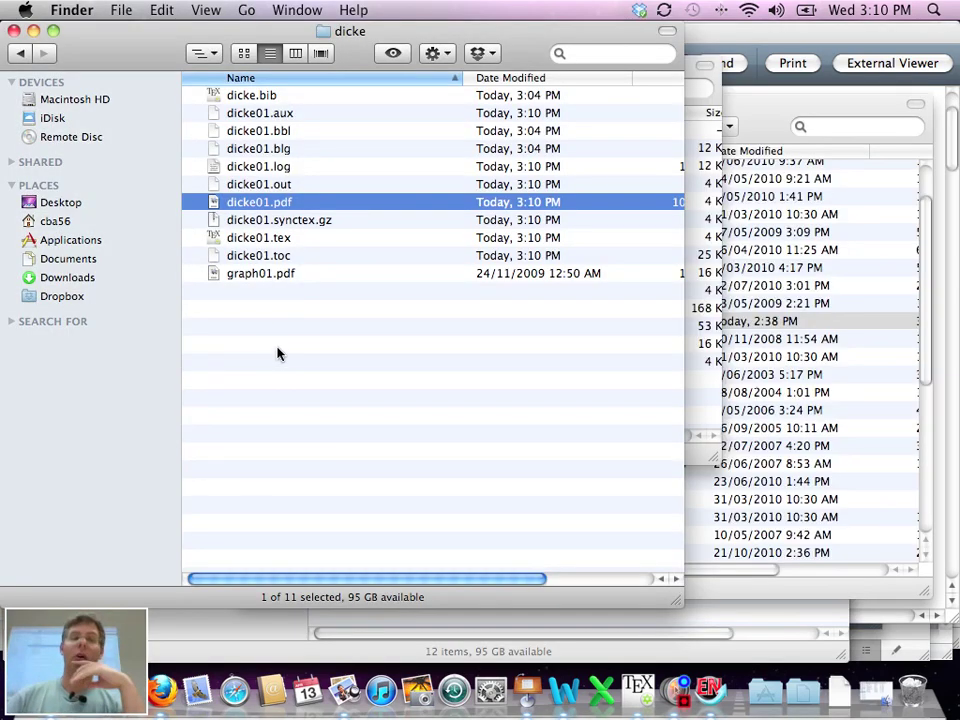
Switch to Firefox and open the CHI Formatting Instructions bookmark from the usi folder to view the HCI Archive Format templates
left_click(204, 53)
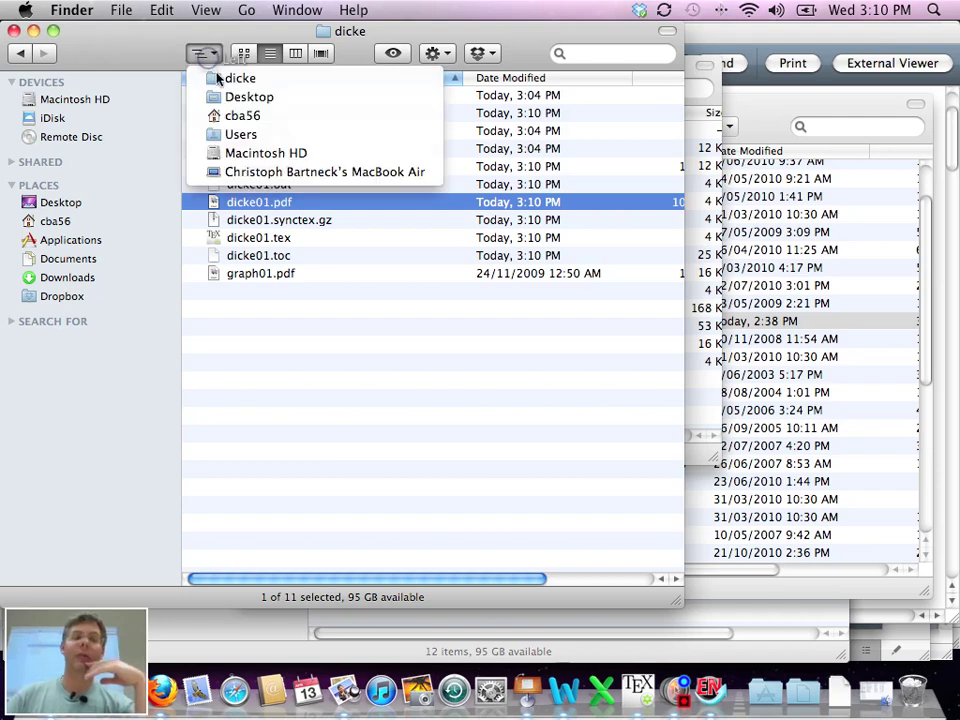
left_click(675, 492)
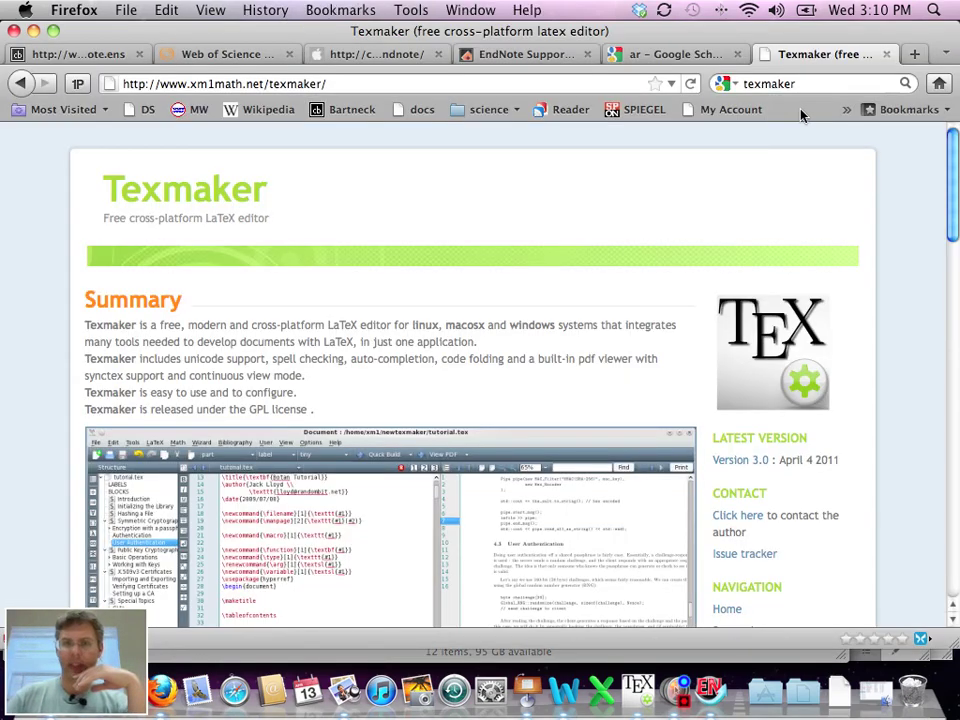
left_click(846, 109)
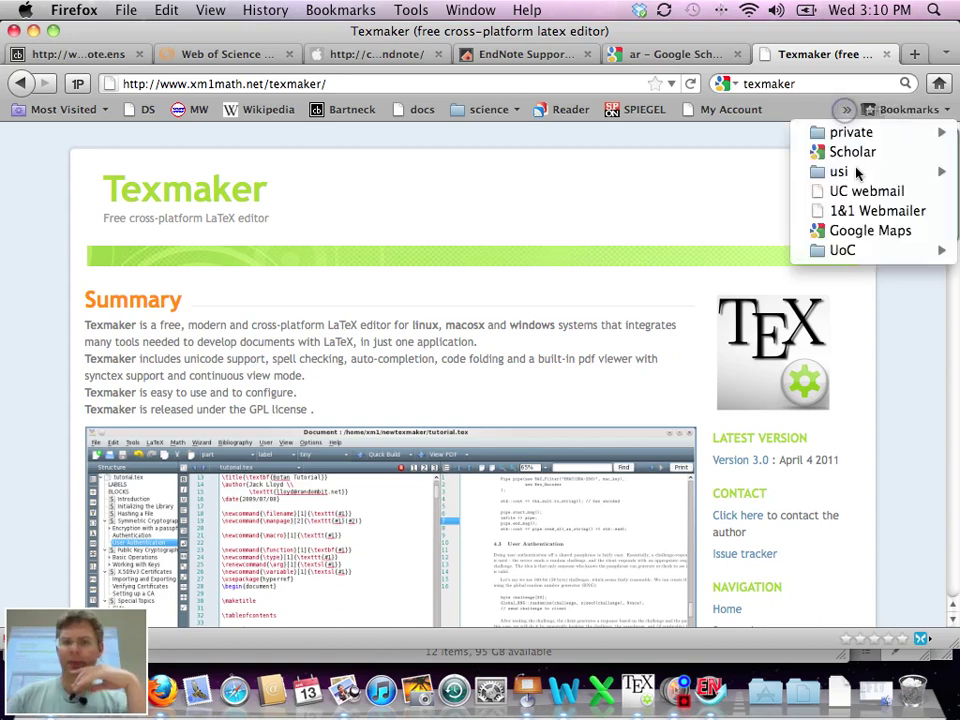
mouse_move(855, 171)
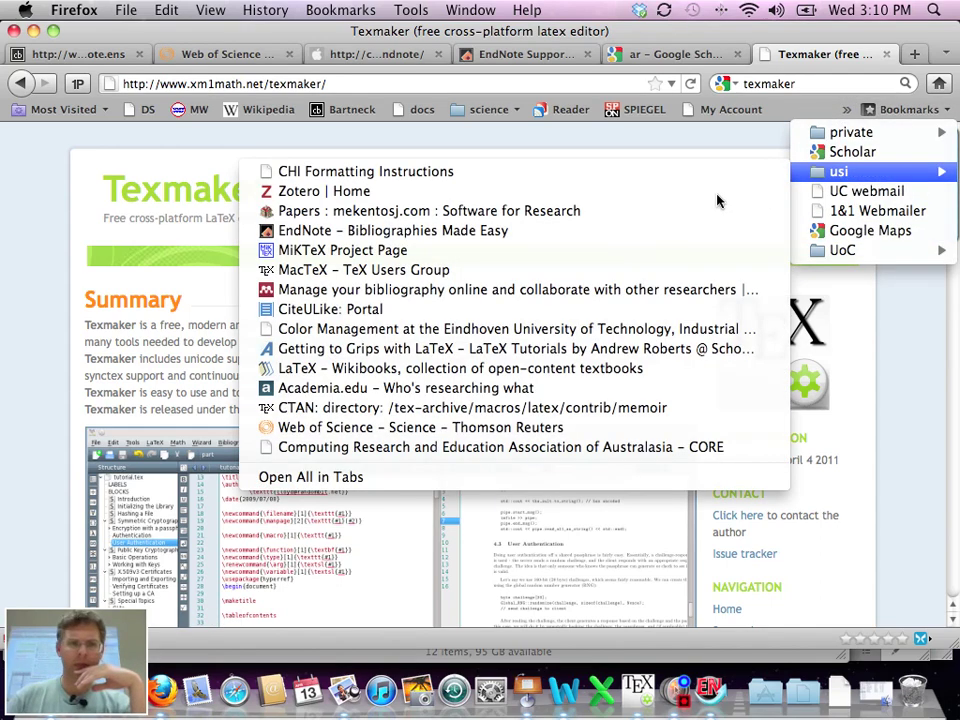
left_click(703, 178)
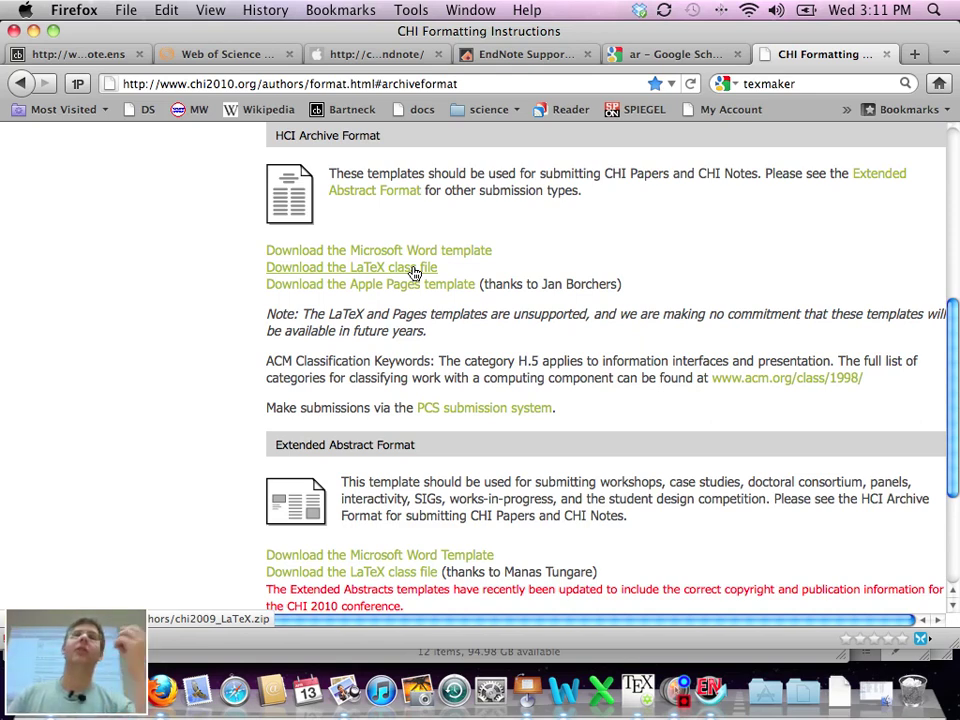
Switch back to Texmaker and examine the \documentclass line at the start of dicke01.tex
key("super+Tab")
key("super+Tab")
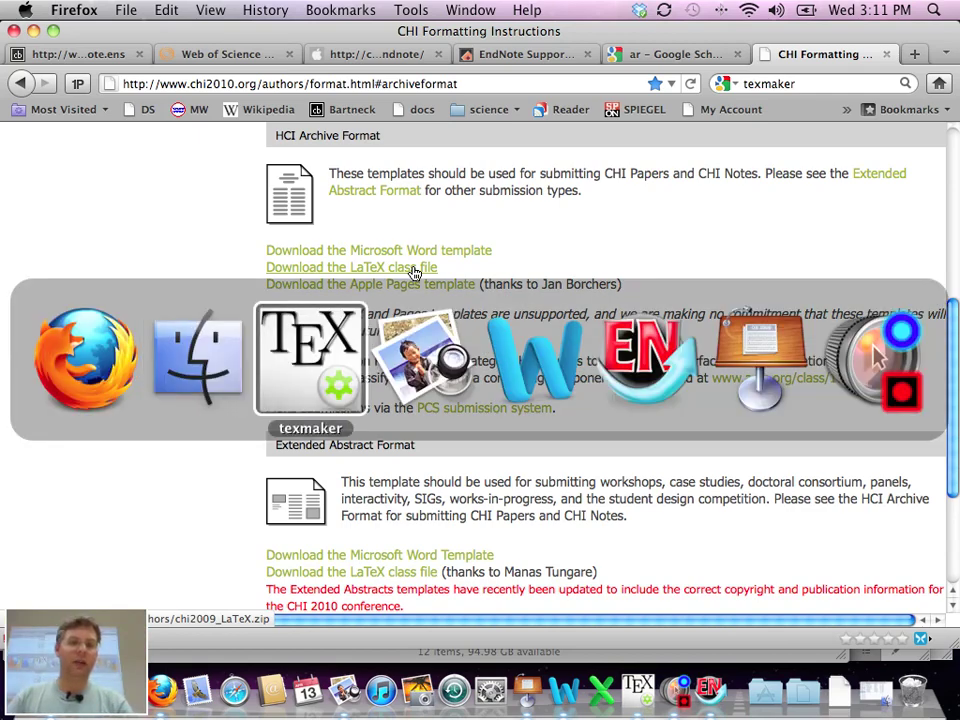
scroll(253, 193, "up", 10)
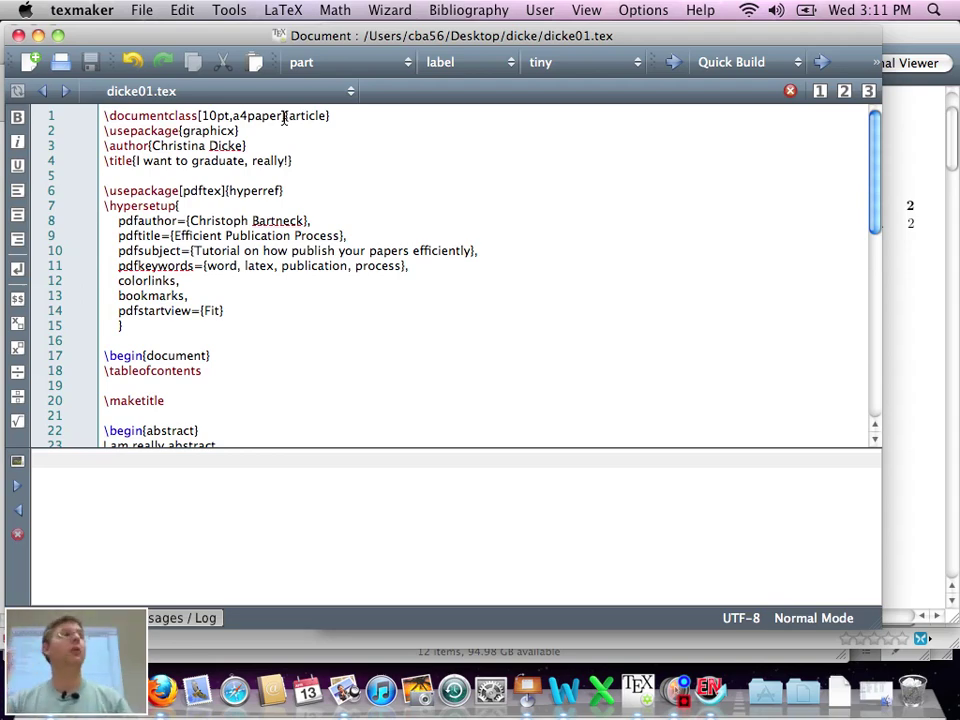
Switch to Finder, open sample.tex from the Desktop's "pubProcess latex english 2" folder and run Quick Build on it
key("super+Tab")
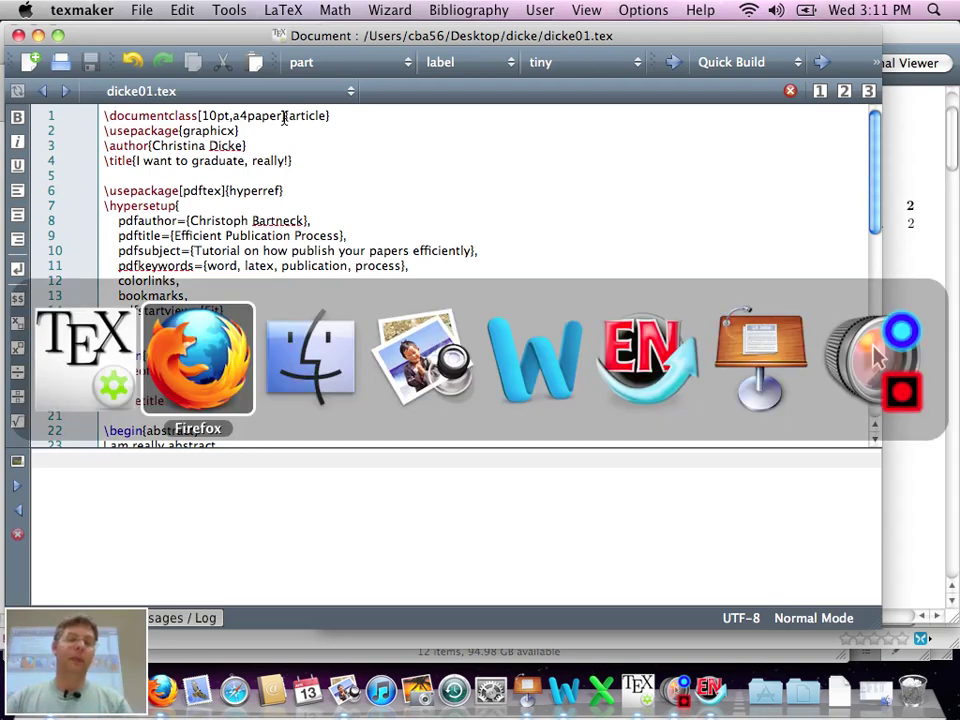
key("super+Tab")
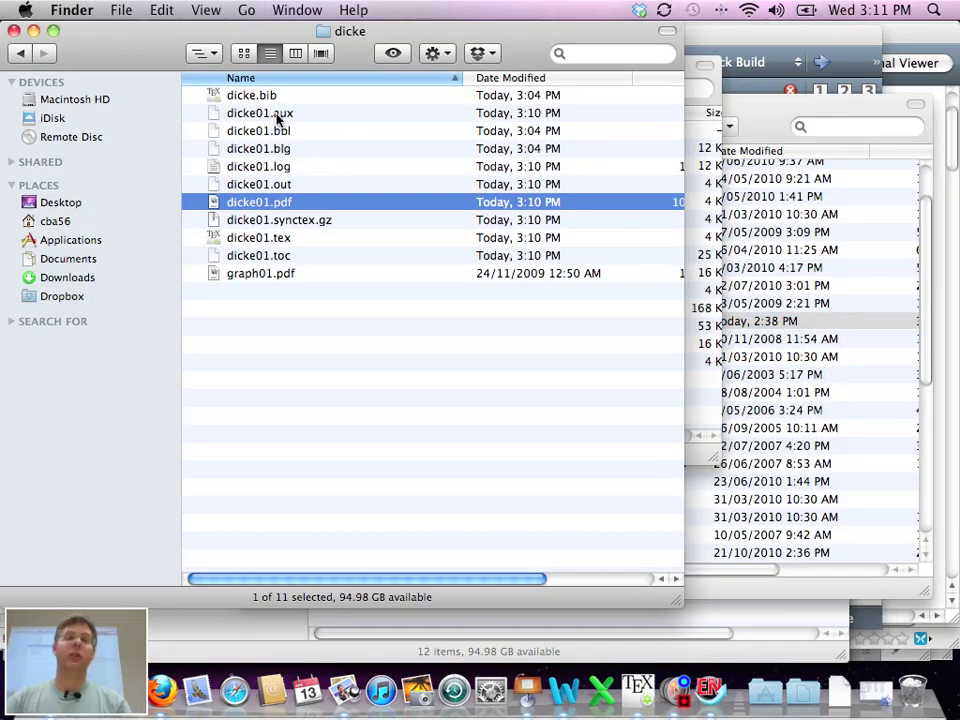
left_click(203, 53)
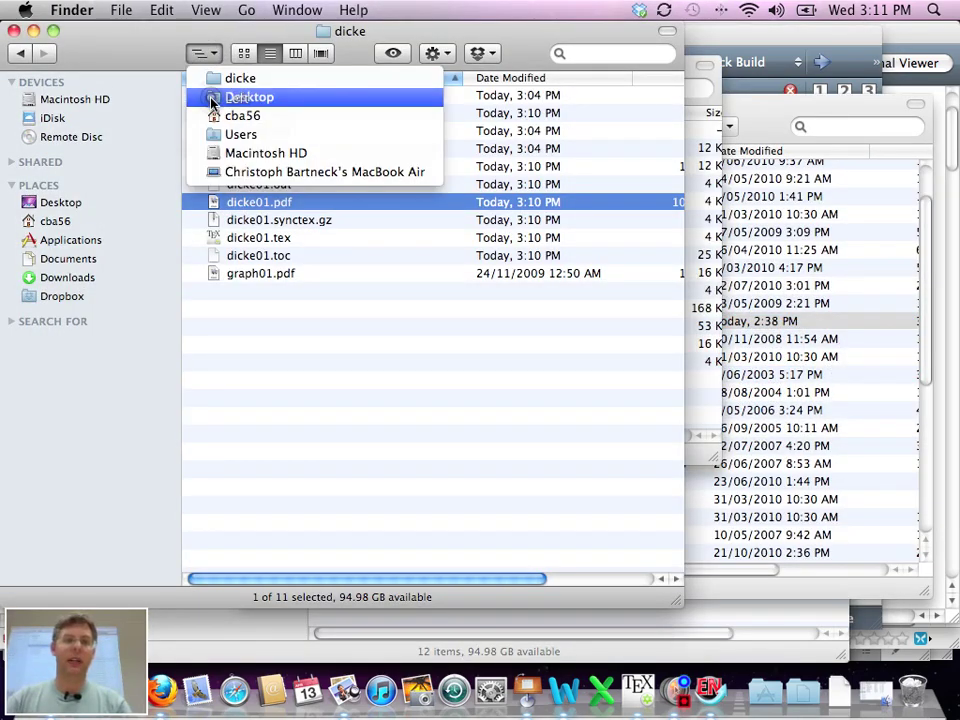
left_click(215, 96)
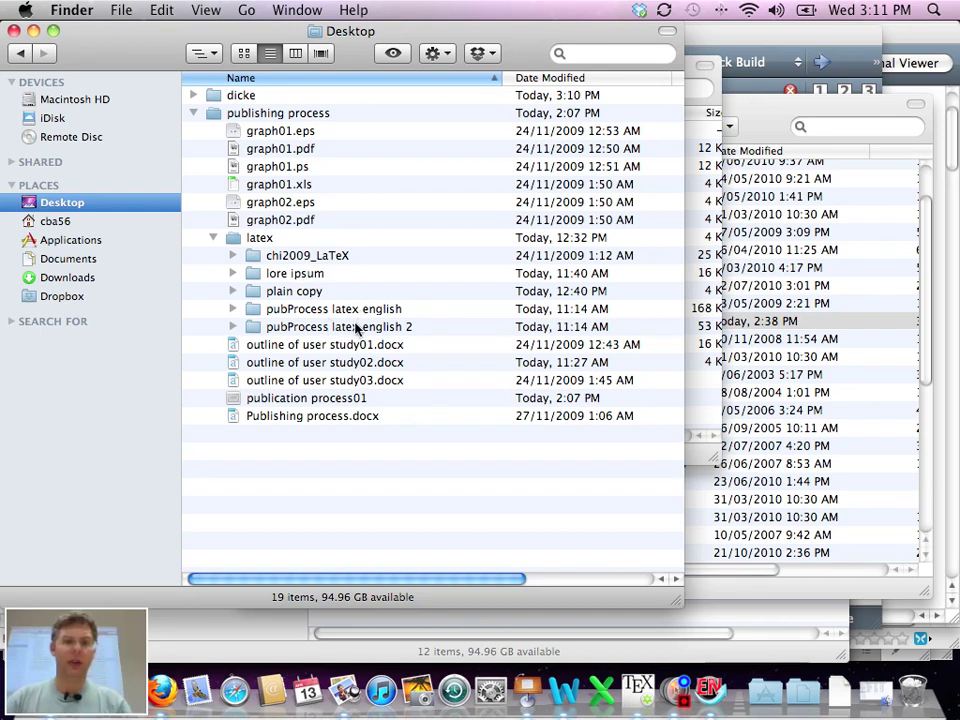
left_click(354, 326)
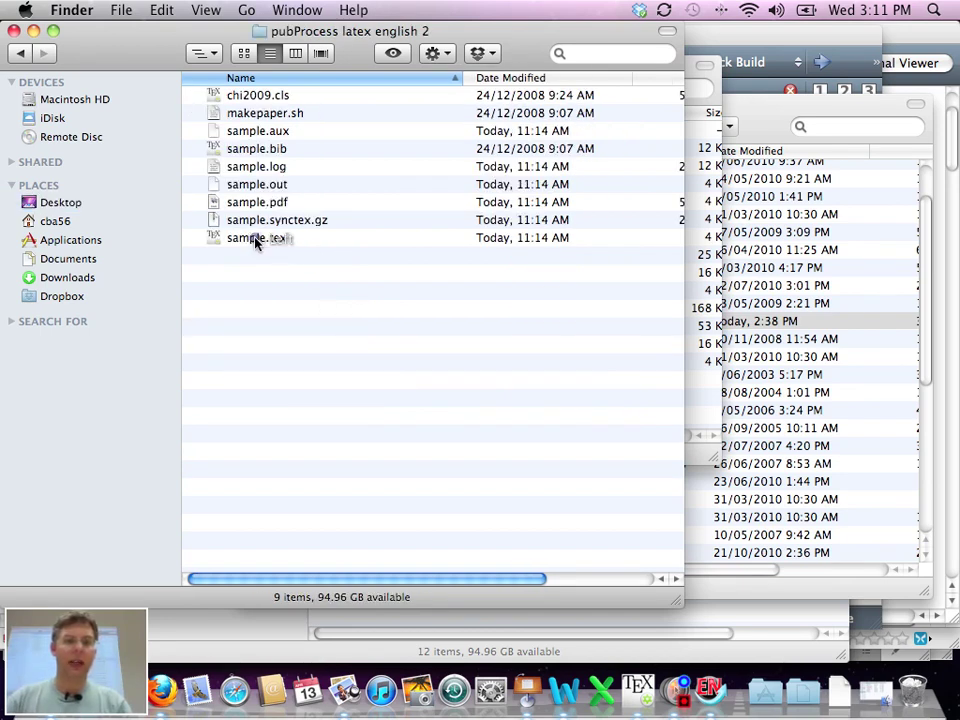
double_click(257, 240)
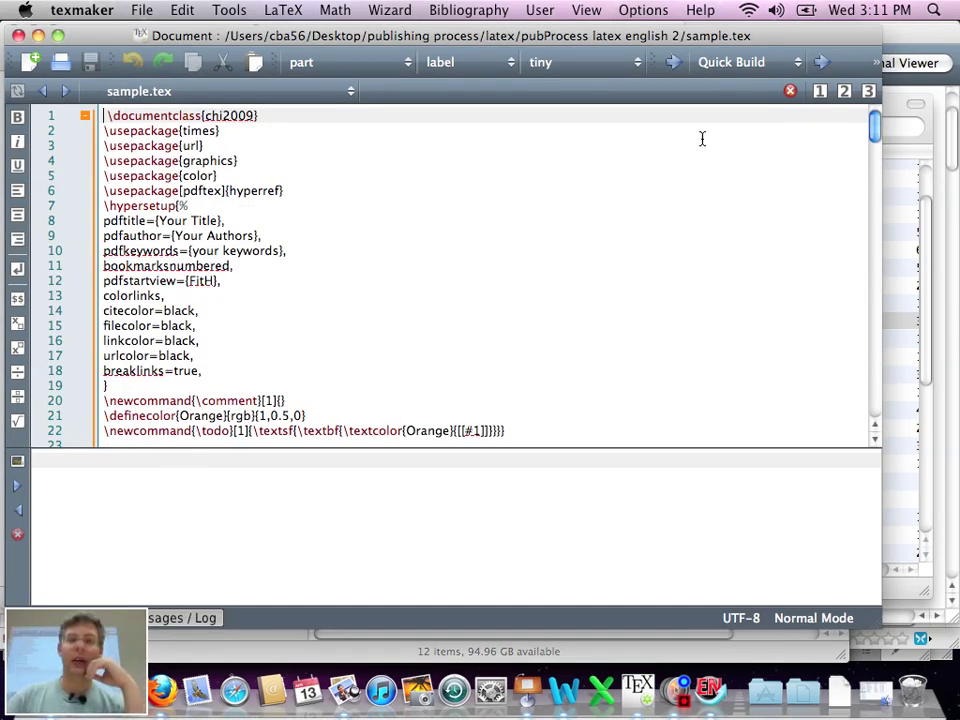
key("F1")
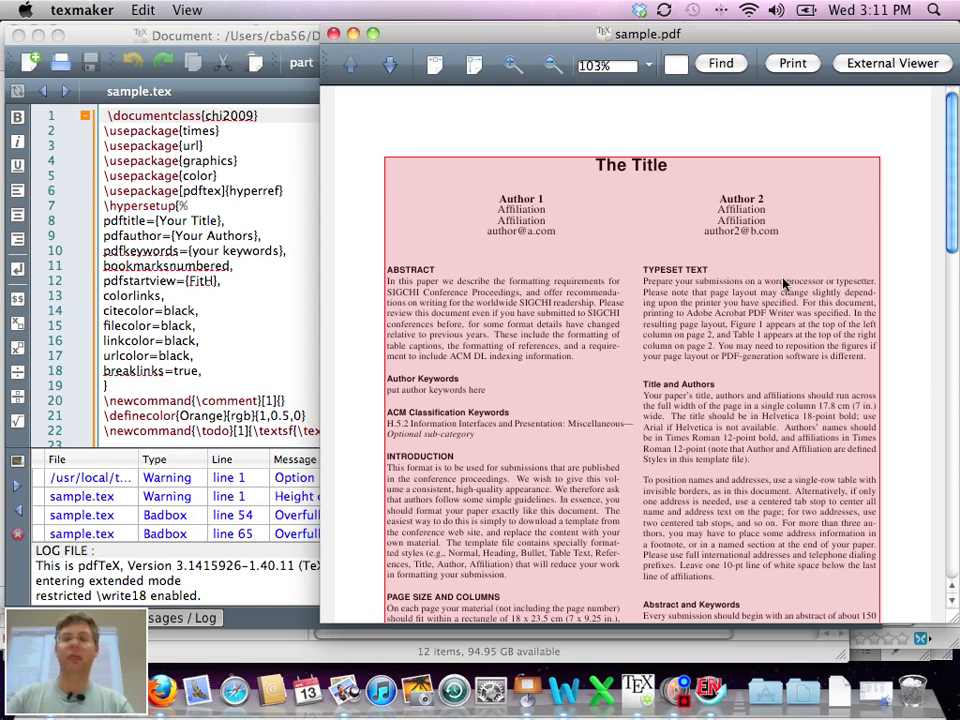
Replace the "Author 1" placeholder in sample.tex with the author's full name and rebuild the PDF
left_click(240, 312)
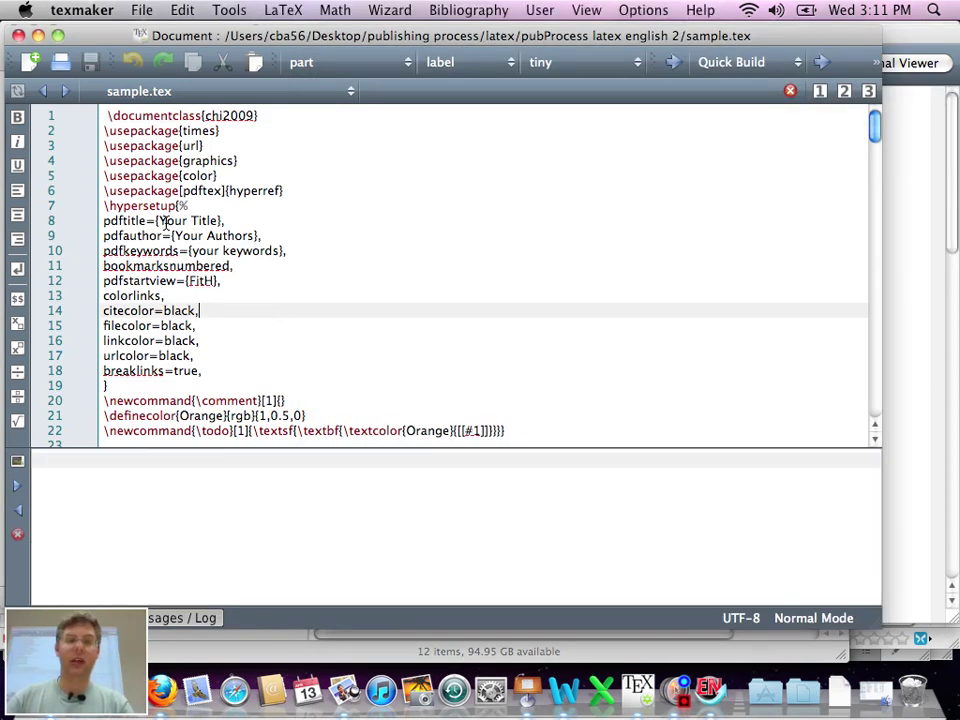
left_click_drag(165, 221, 215, 238)
scroll(354, 268, "down", 5)
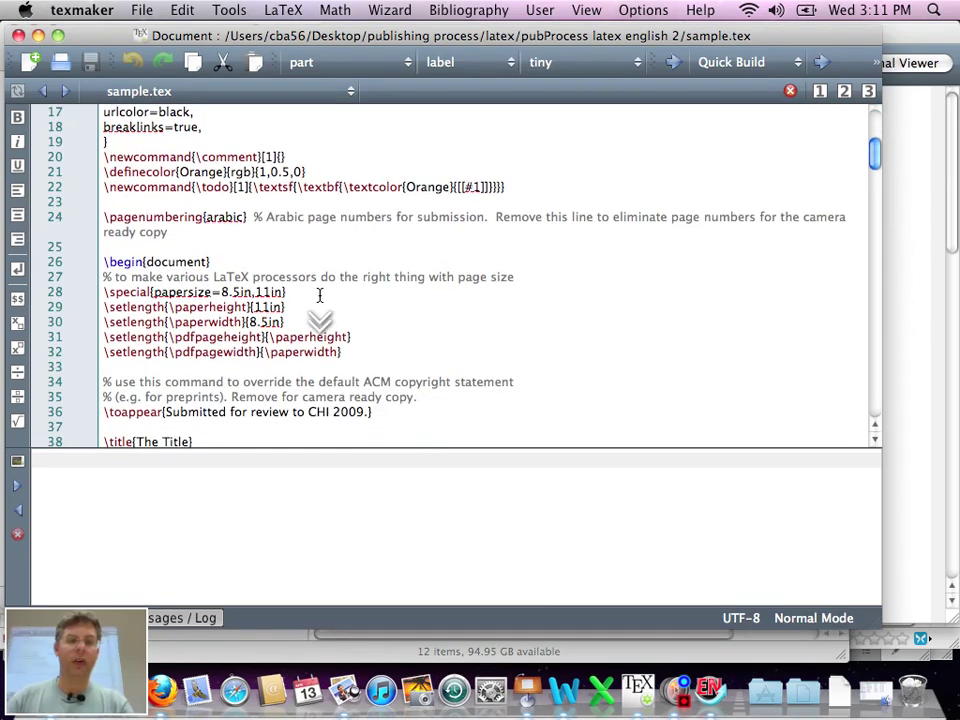
scroll(320, 295, "down", 5)
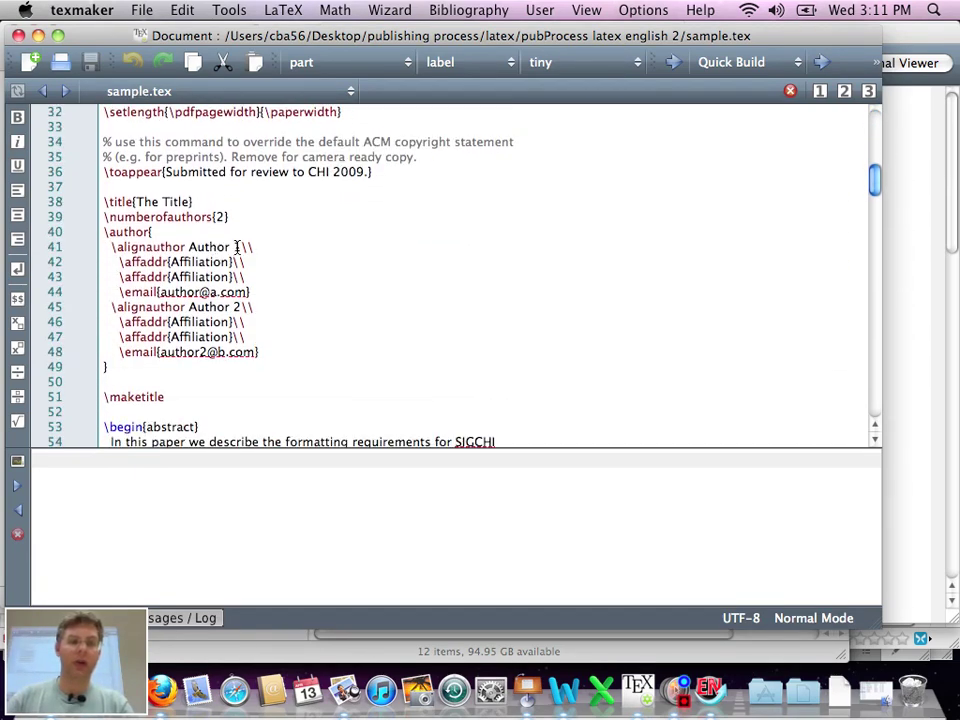
left_click_drag(241, 247, 190, 245)
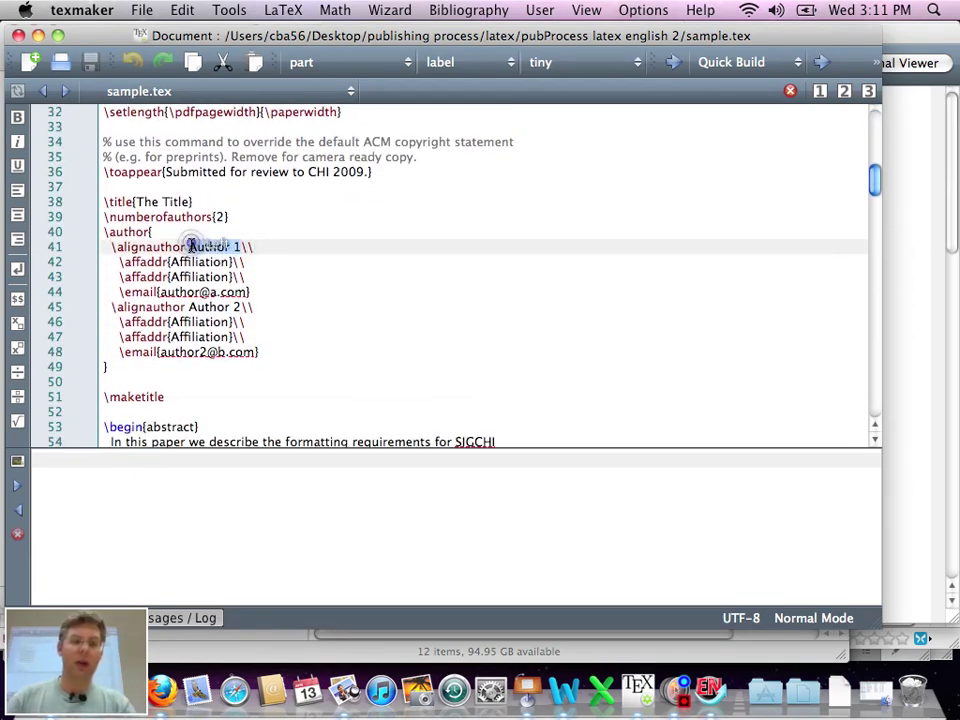
type("Christop")
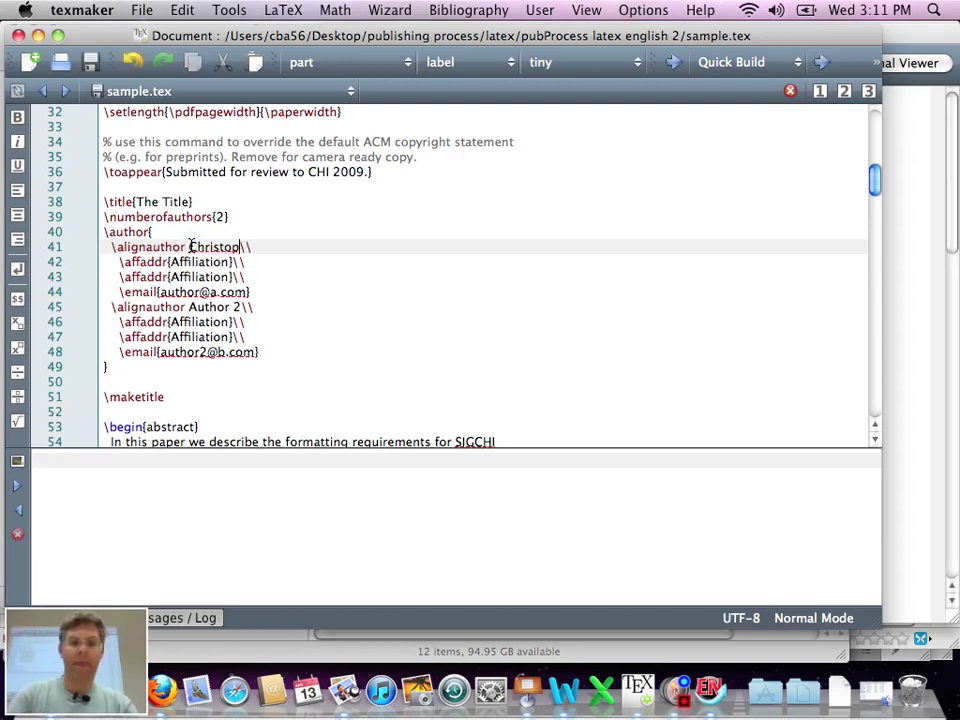
type("h Bartneck")
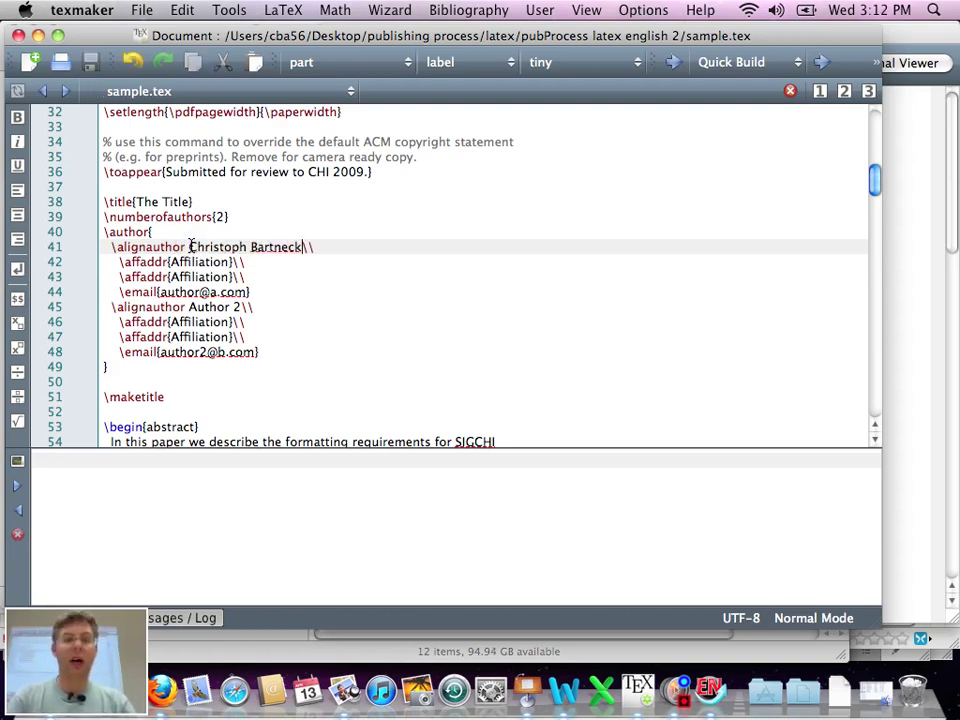
key("F1")
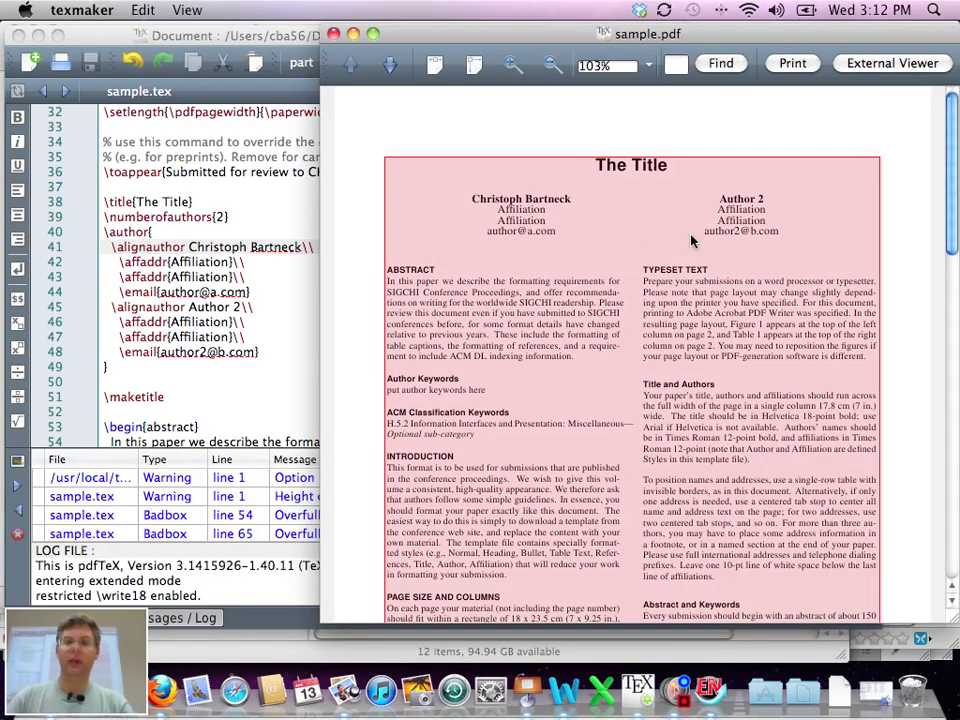
Select the template body from the Introduction section into the Title and Authors subsection, and view sample.pdf again
left_click(254, 318)
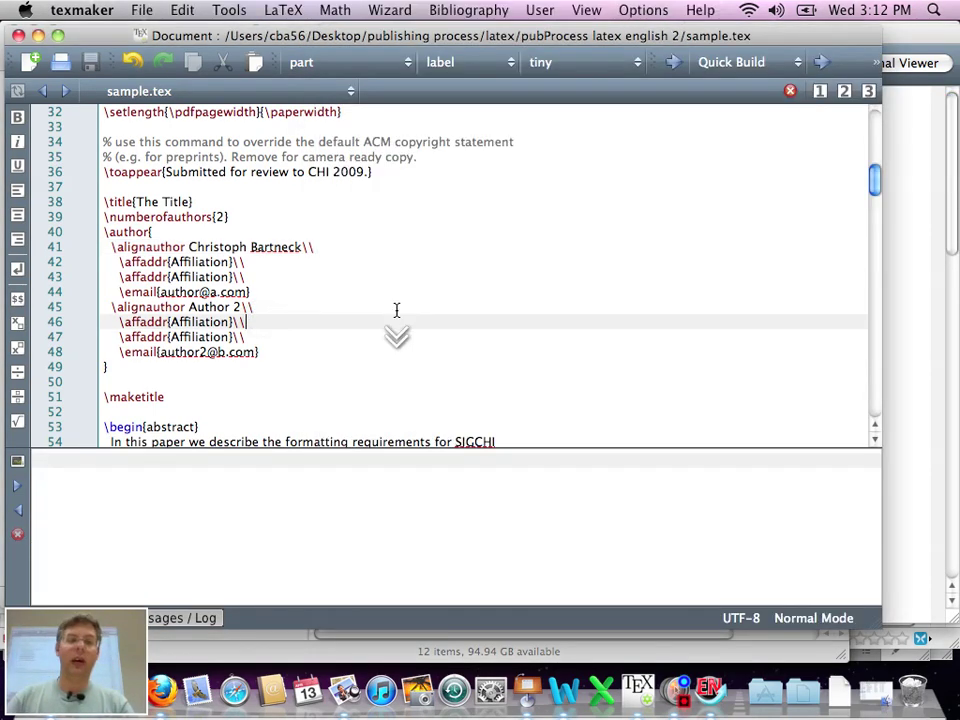
scroll(397, 312, "down", 5)
scroll(397, 312, "down", 3)
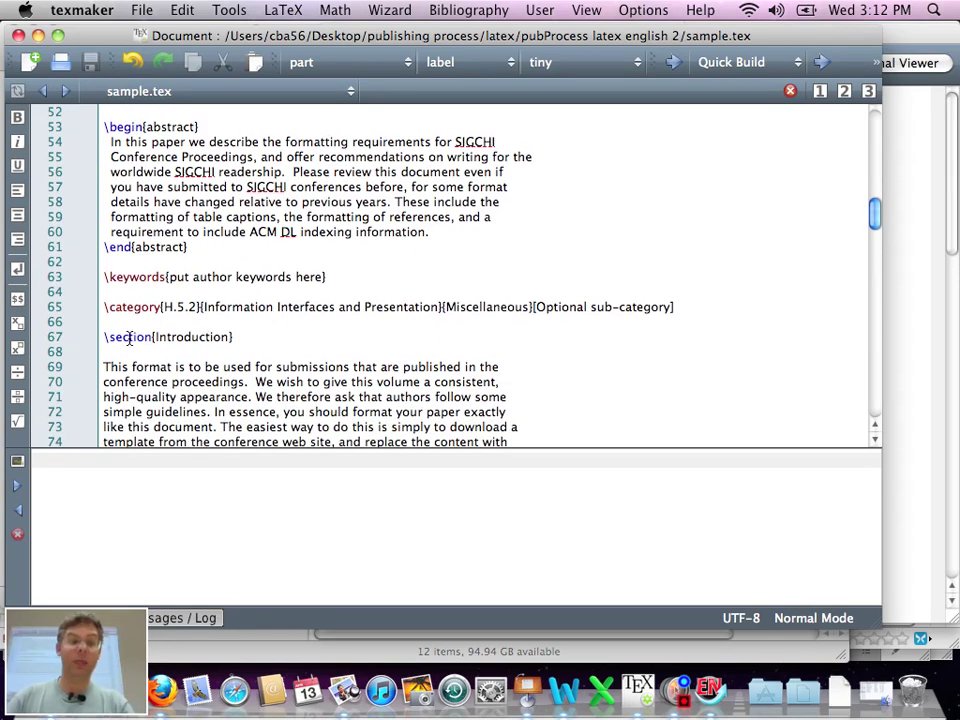
left_click_drag(101, 338, 161, 568)
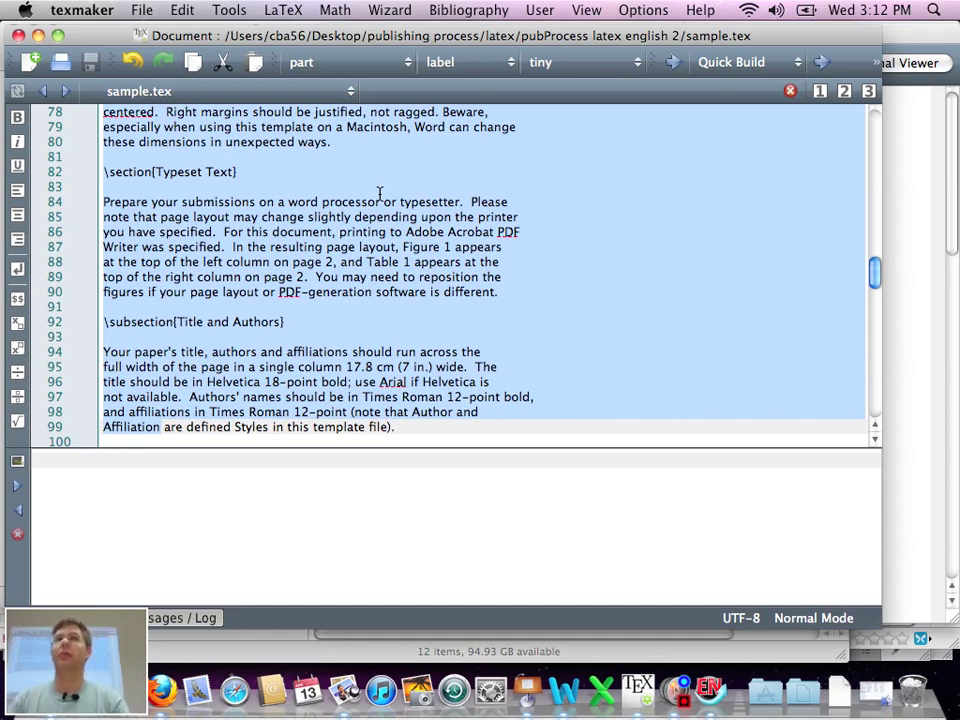
key("F1")
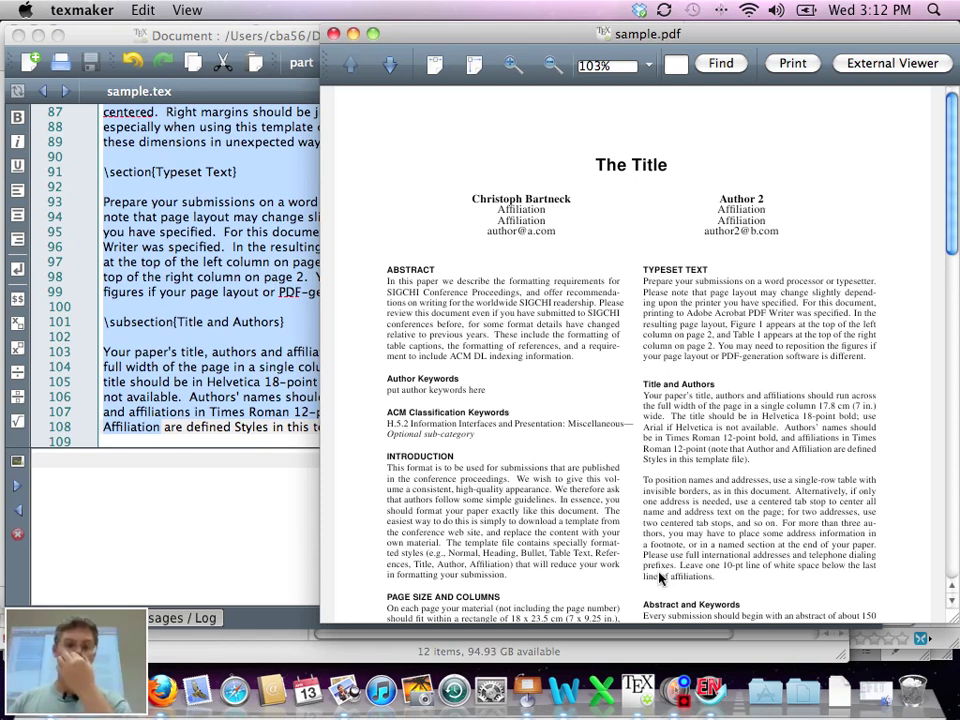
Switch to Keynote, view the PDFLaTeX slide's image format table and start the publication process01 slideshow
left_click(527, 690)
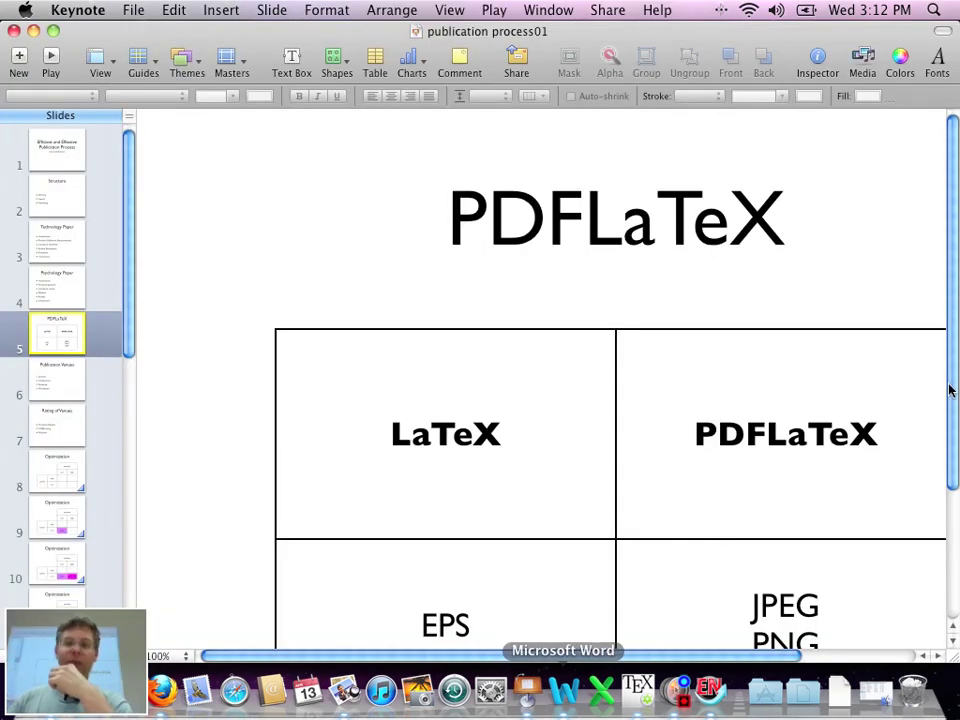
scroll(951, 420, "down", 3)
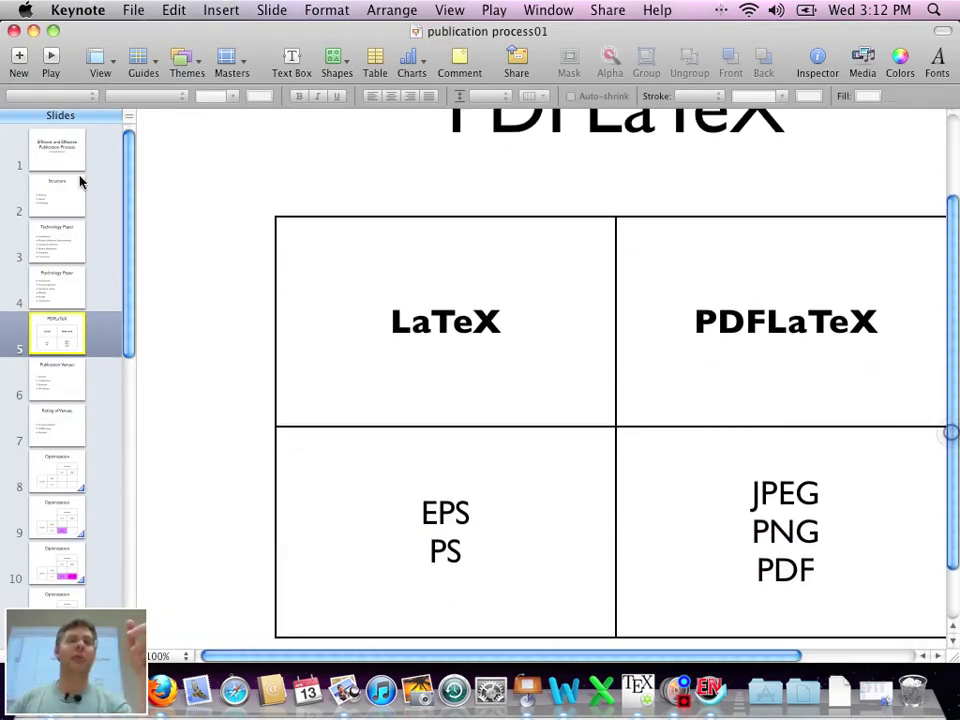
left_click(51, 60)
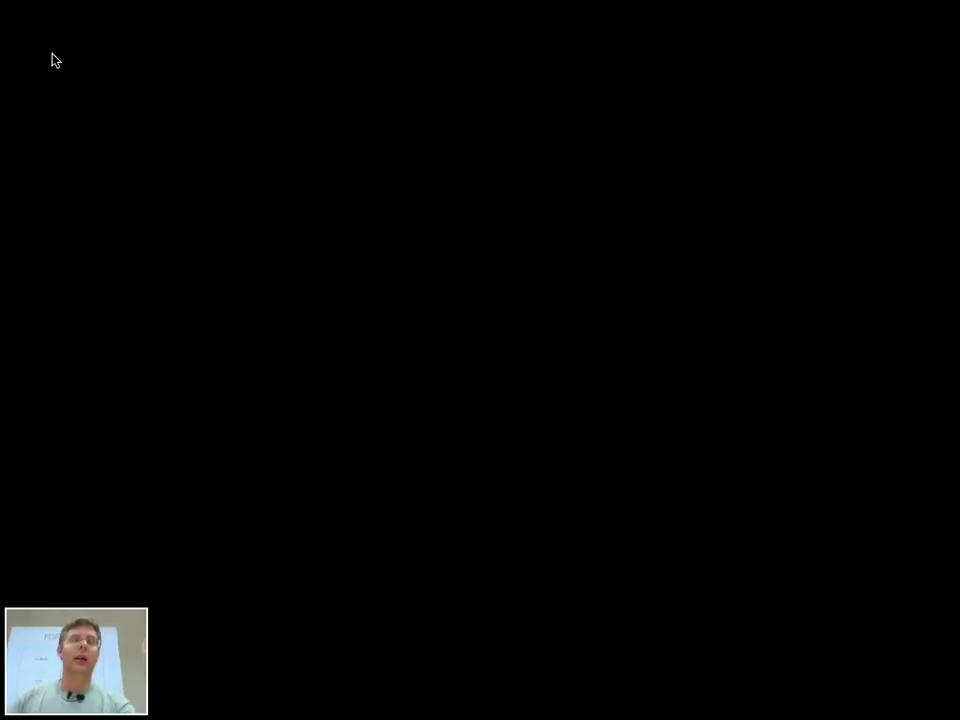